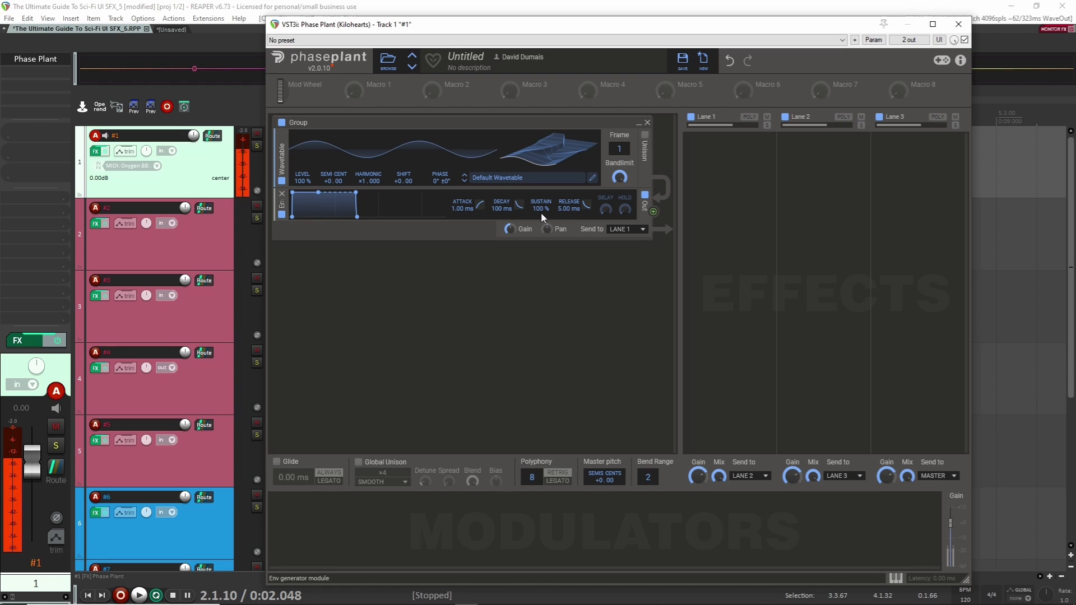
# Step: Set the sustain of the first group's envelope to 0 %
pyautogui.moveTo(540, 214); pyautogui.dragTo(540, 263)
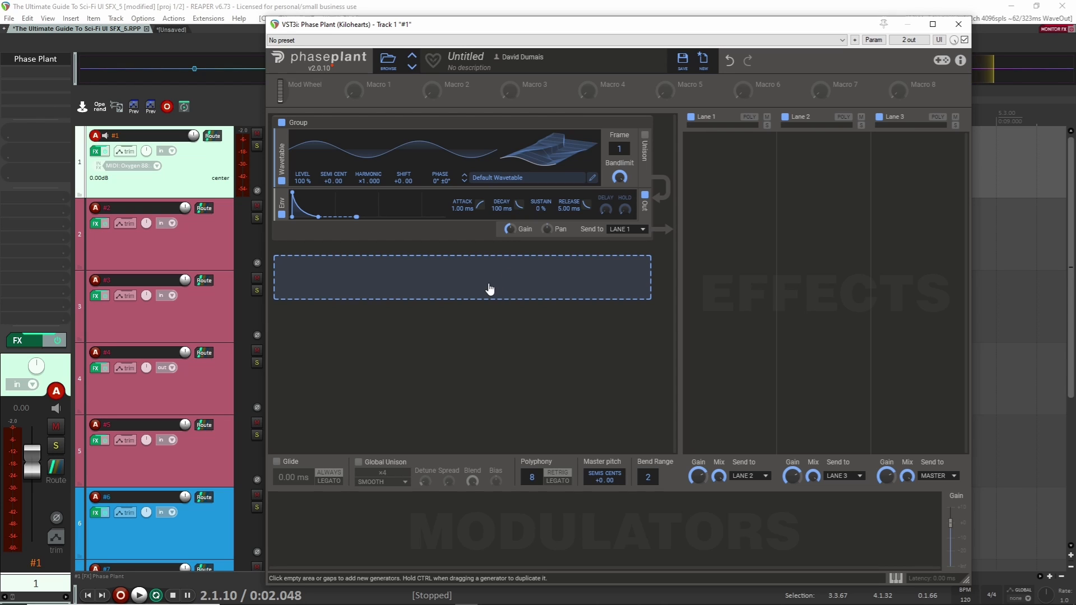
# Step: Add a second wavetable generator in its own group below the first and turn off its output
pyautogui.click(506, 280)
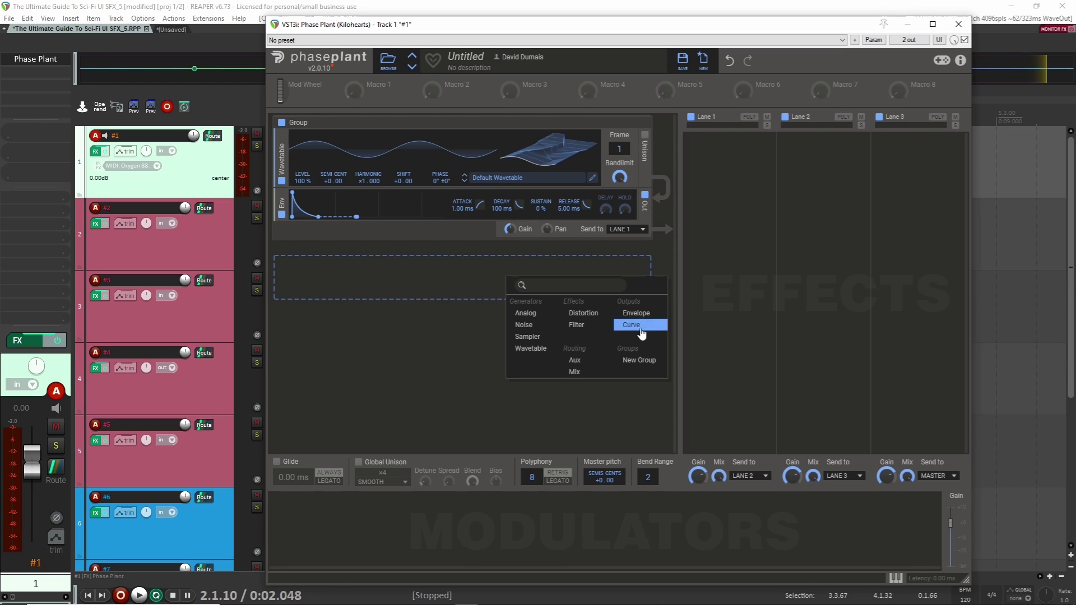
pyautogui.click(534, 350)
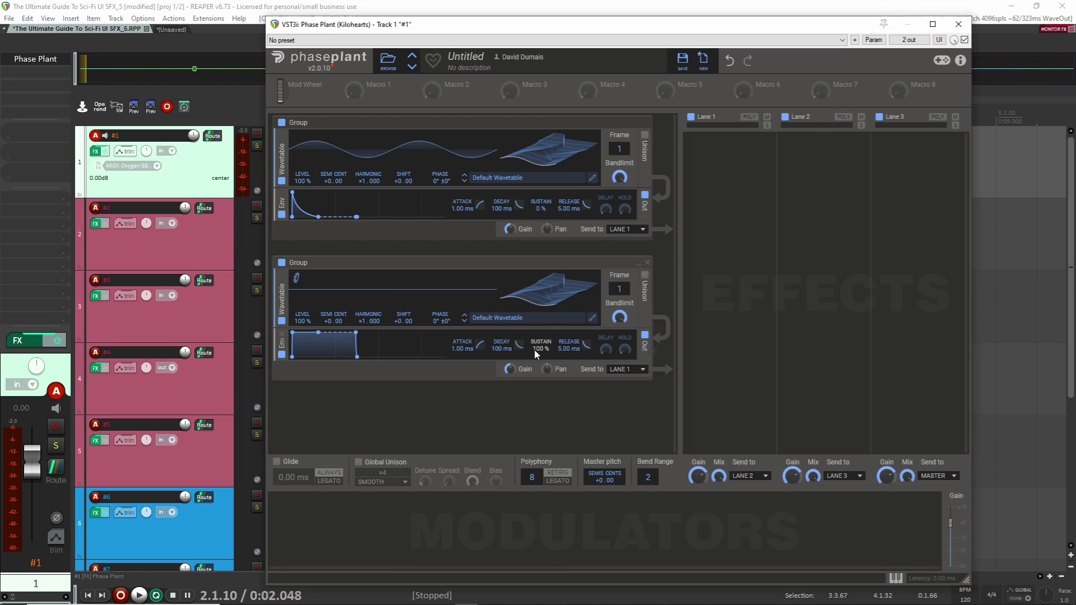
pyautogui.click(645, 335)
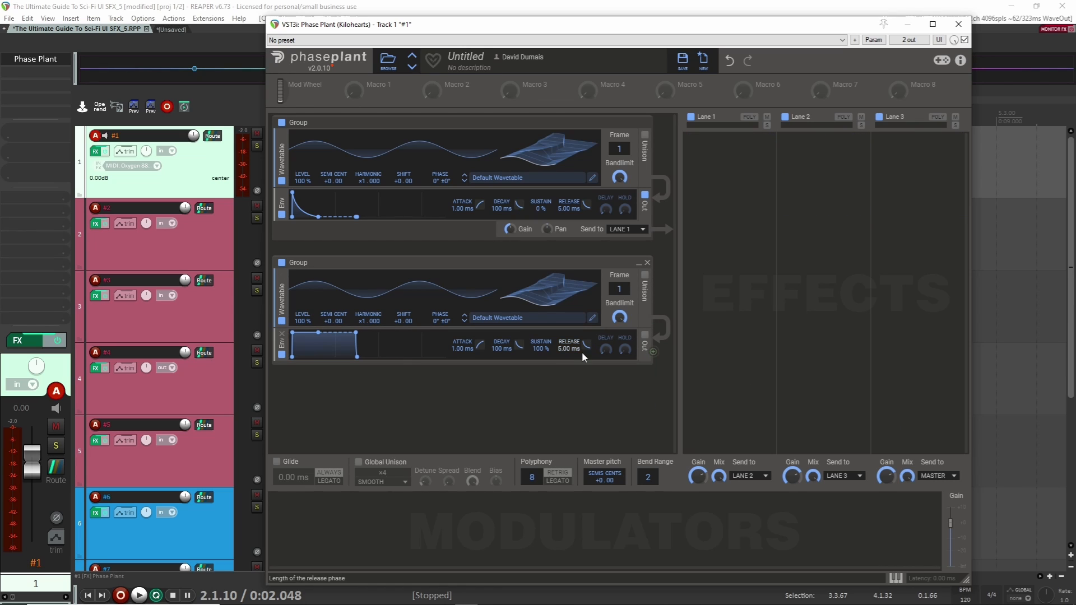
# Step: Modulate the first wavetable's phase with the second group's envelope output, at an amount of about 48.5 %
pyautogui.moveTo(653, 353); pyautogui.dragTo(658, 359)
pyautogui.moveTo(478, 184); pyautogui.dragTo(440, 183)
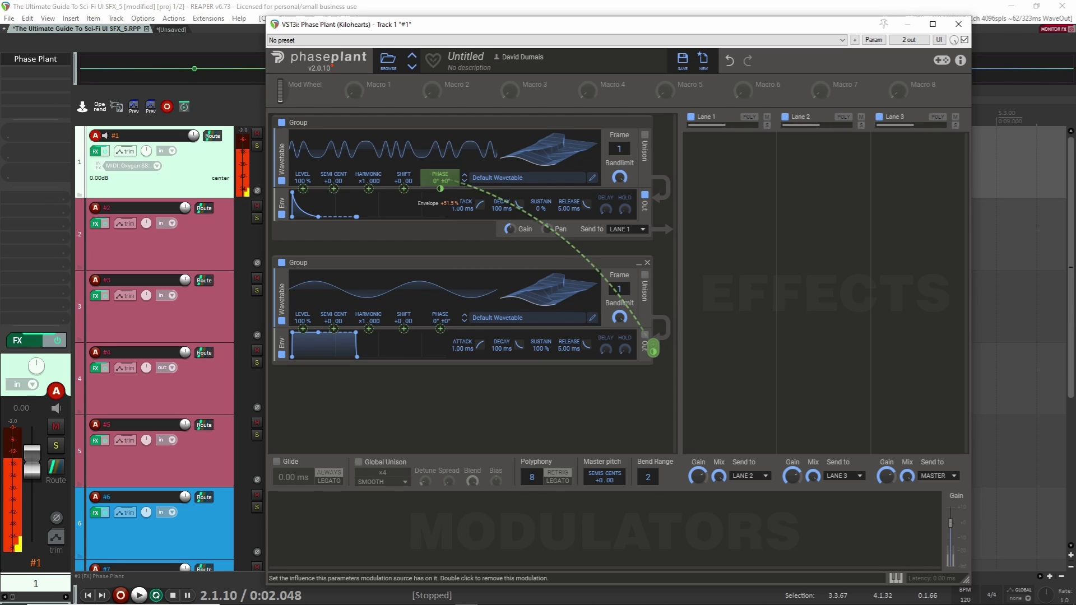
pyautogui.moveTo(440, 191); pyautogui.dragTo(444, 191)
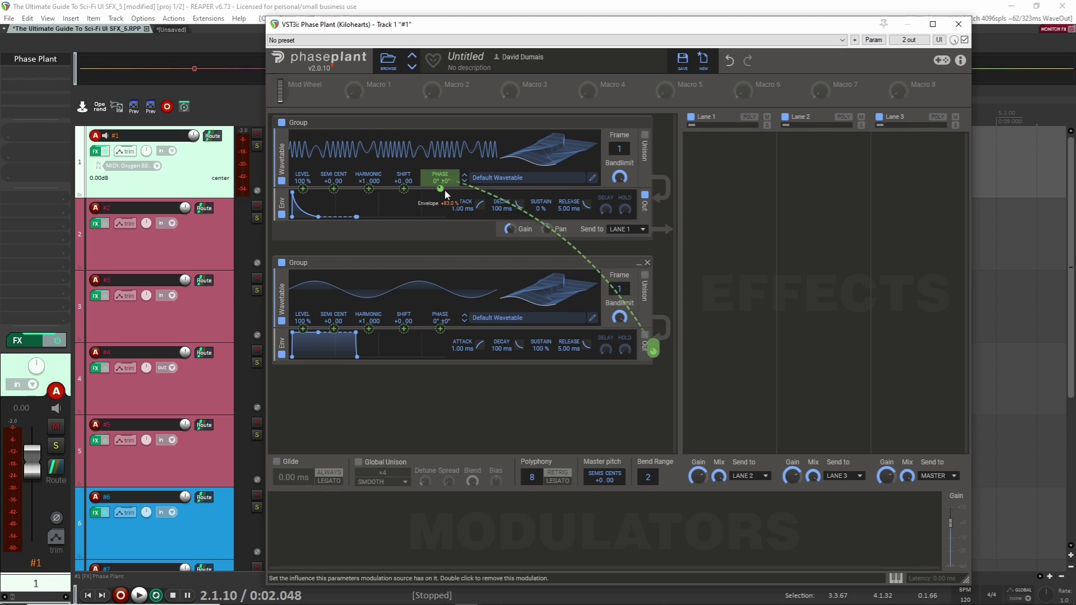
pyautogui.moveTo(445, 190); pyautogui.dragTo(445, 196)
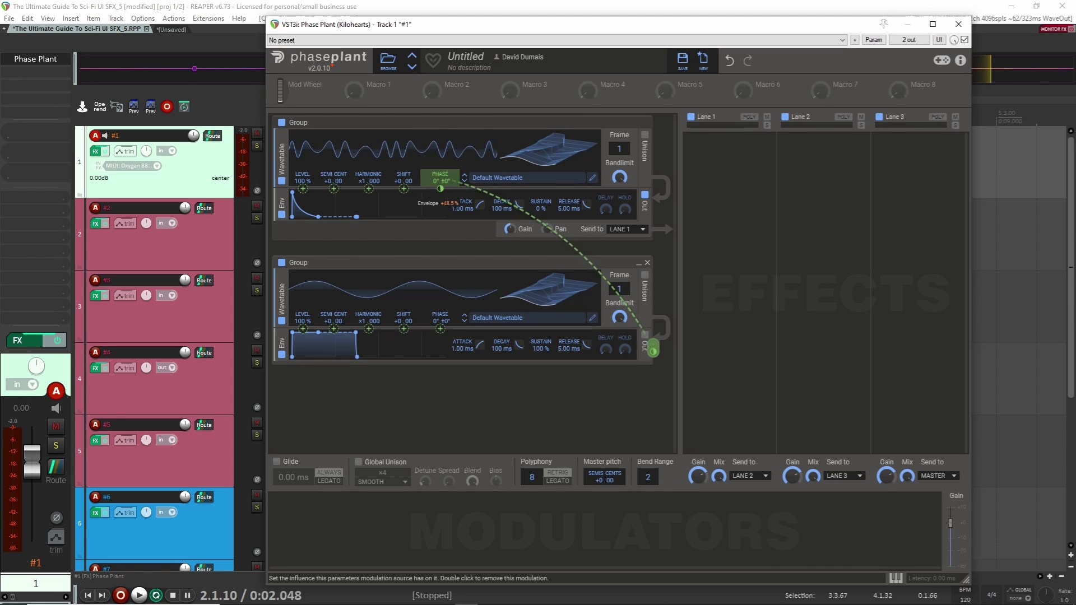
pyautogui.doubleClick(440, 189)
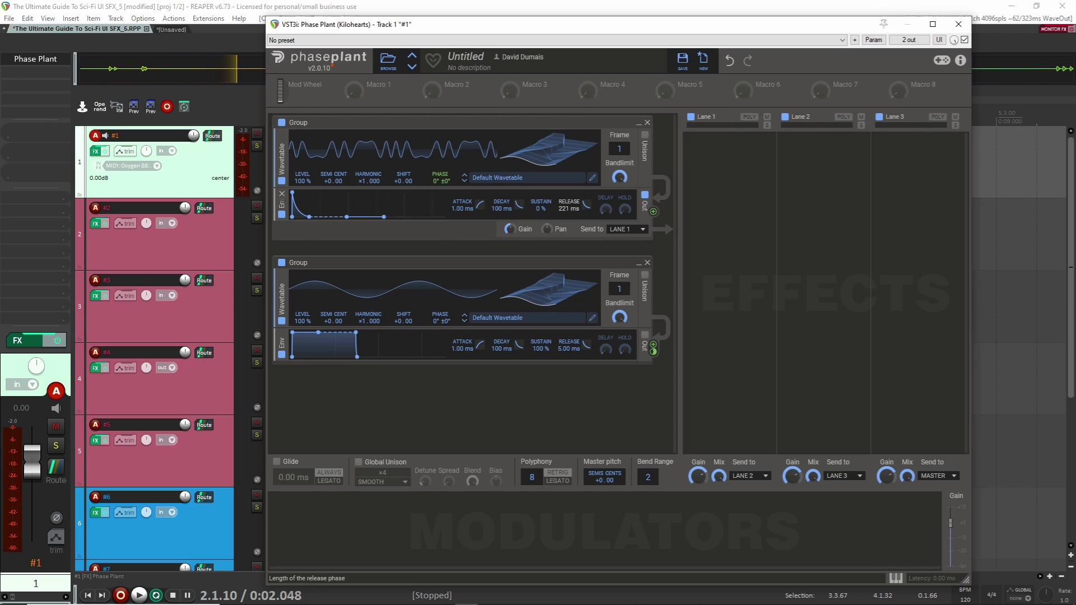
# Step: Set the first envelope to 370 ms decay and 460 ms release, and the second to 449 ms decay and 469 ms release
pyautogui.moveTo(564, 209); pyautogui.dragTo(564, 196)
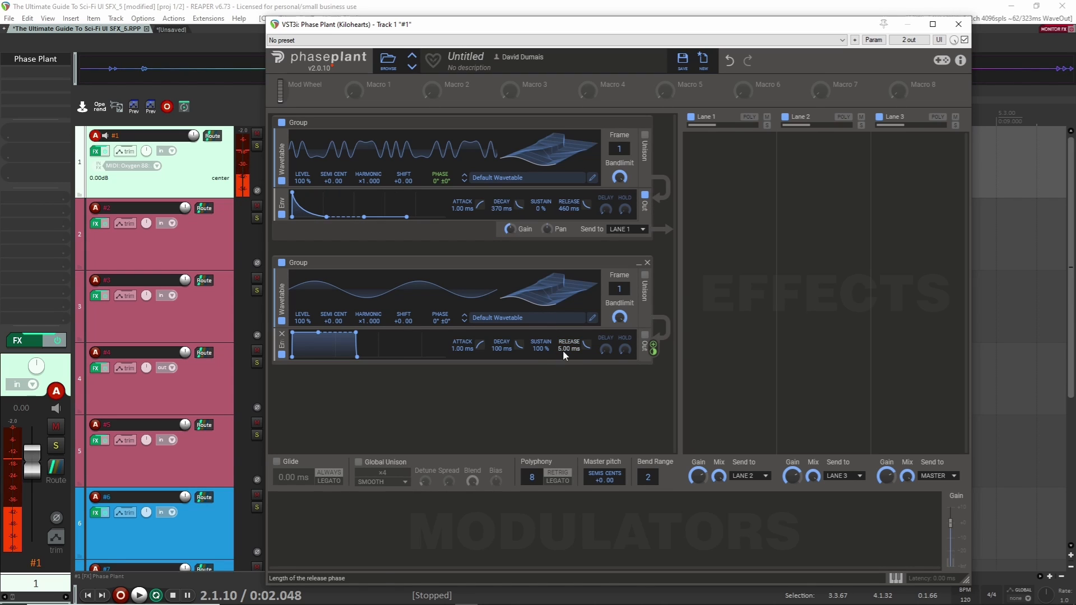
pyautogui.moveTo(563, 351); pyautogui.dragTo(562, 347)
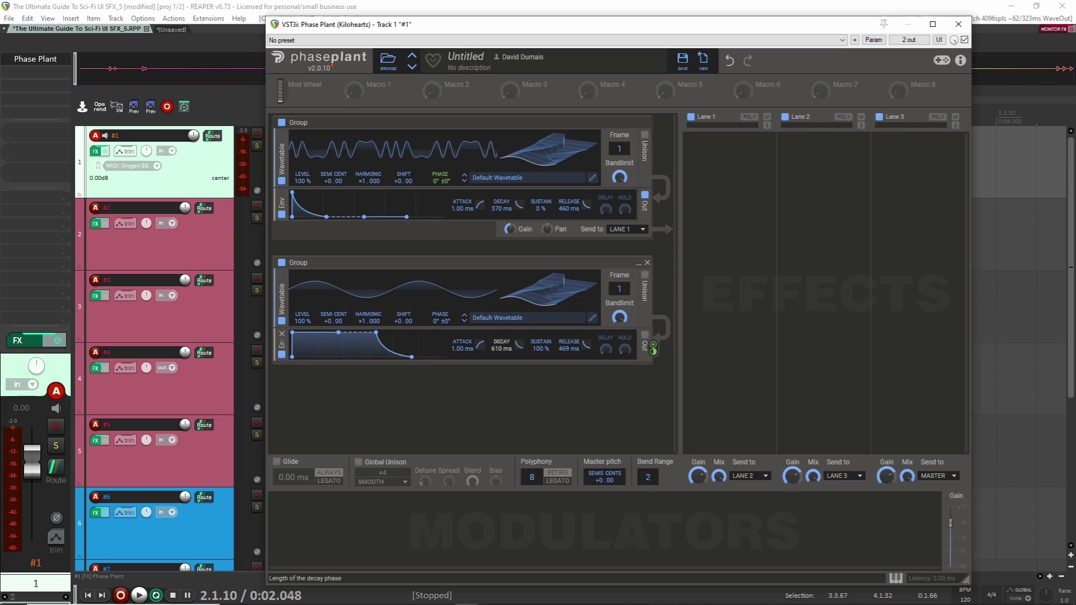
pyautogui.scroll(-3, 503, 348)
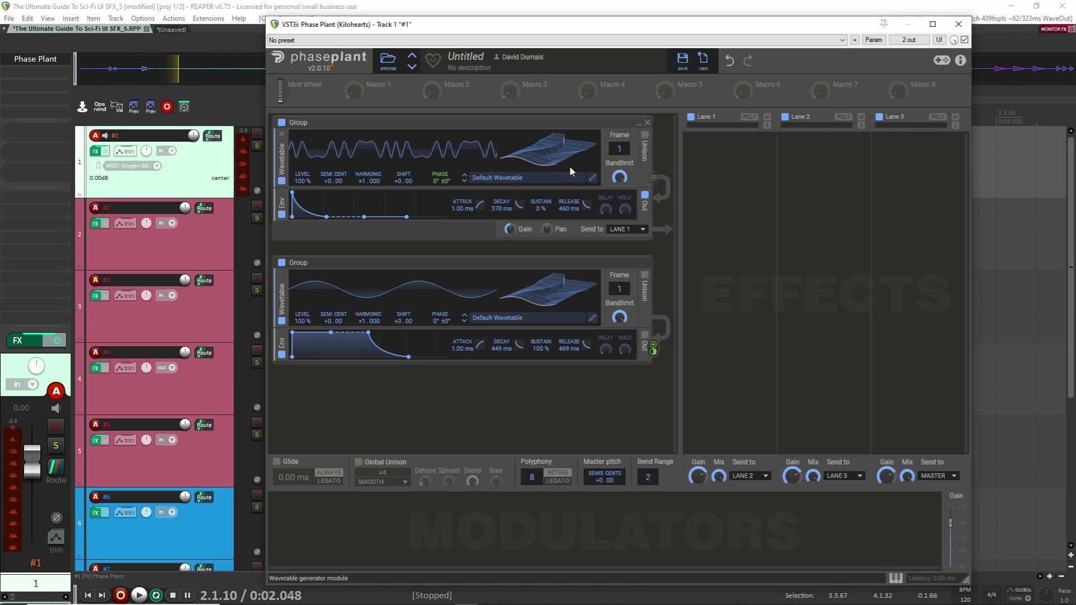
# Step: Set the second wavetable's frame to 173 and enable its unison
pyautogui.moveTo(538, 297); pyautogui.dragTo(538, 249)
pyautogui.moveTo(541, 291); pyautogui.dragTo(542, 247)
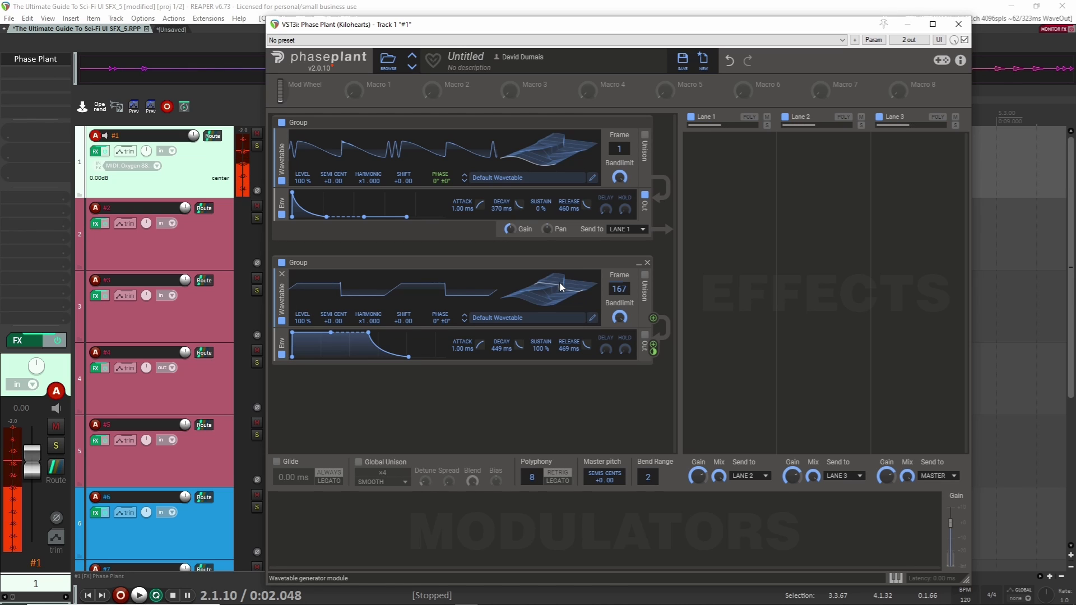
pyautogui.moveTo(559, 283); pyautogui.dragTo(579, 309)
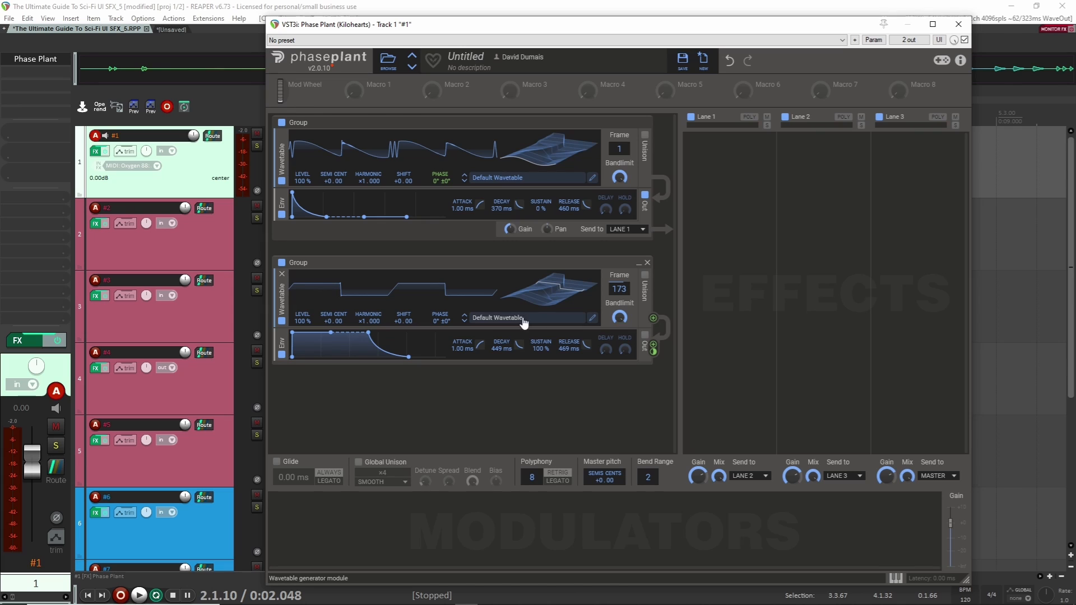
pyautogui.click(644, 276)
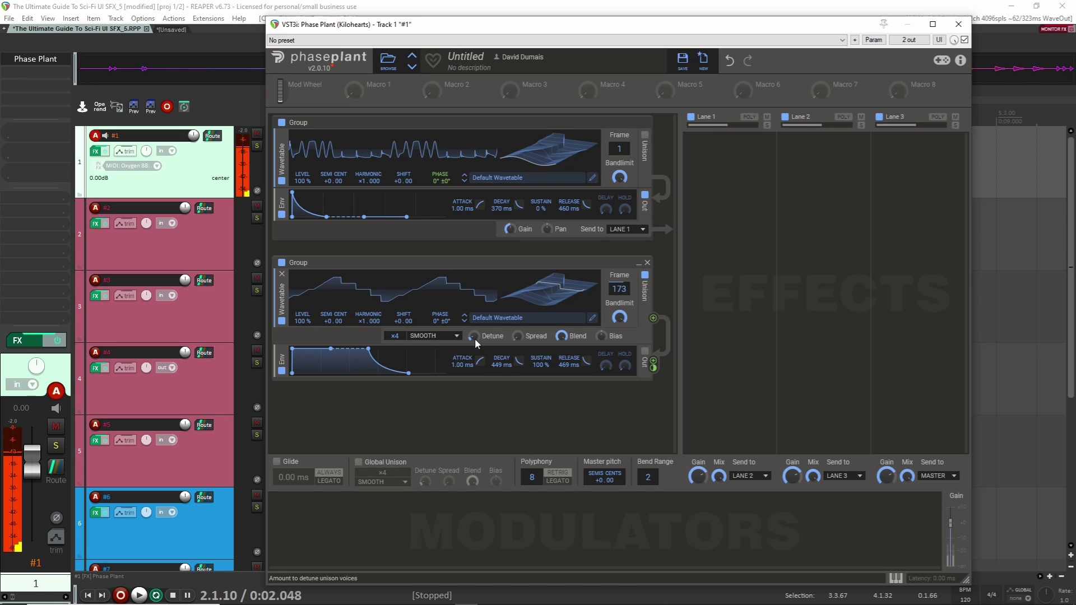
# Step: Add an LFO modulator and assign it to the second wavetable's frame
pyautogui.click(347, 544)
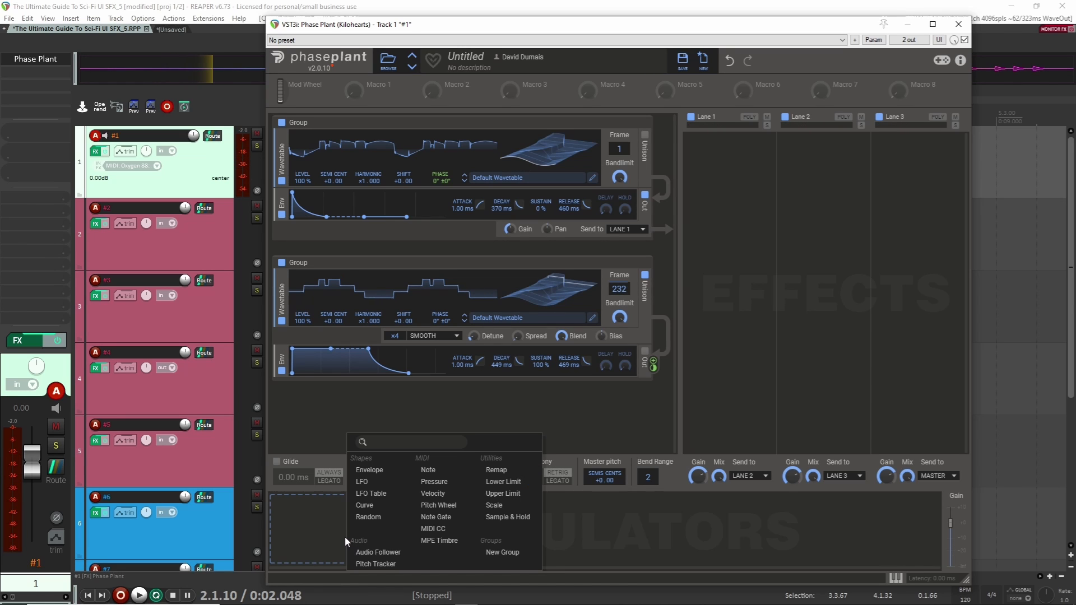
pyautogui.click(362, 481)
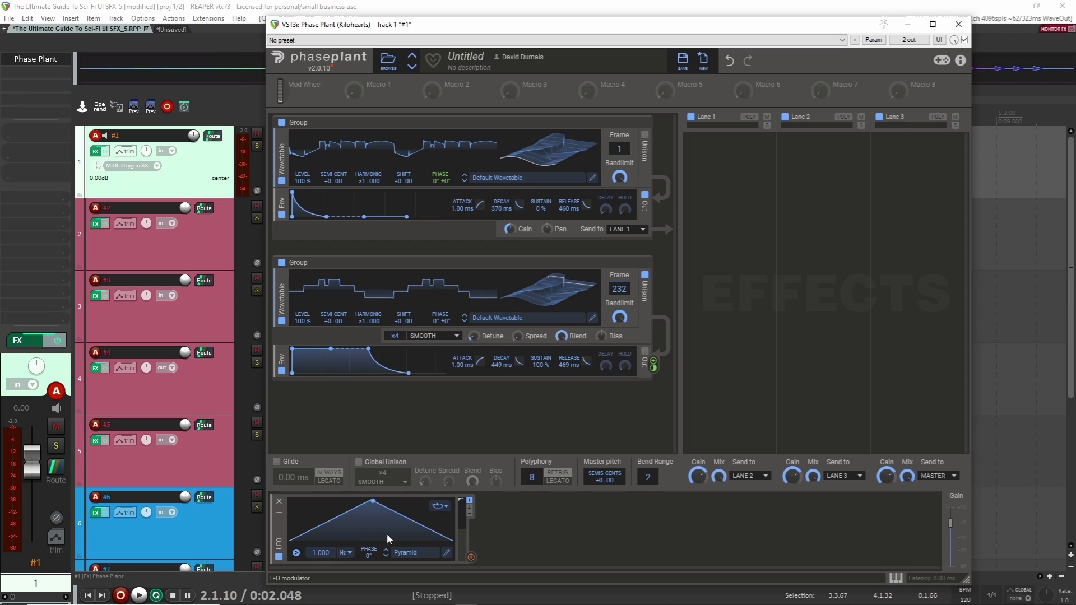
pyautogui.moveTo(471, 557); pyautogui.dragTo(619, 296)
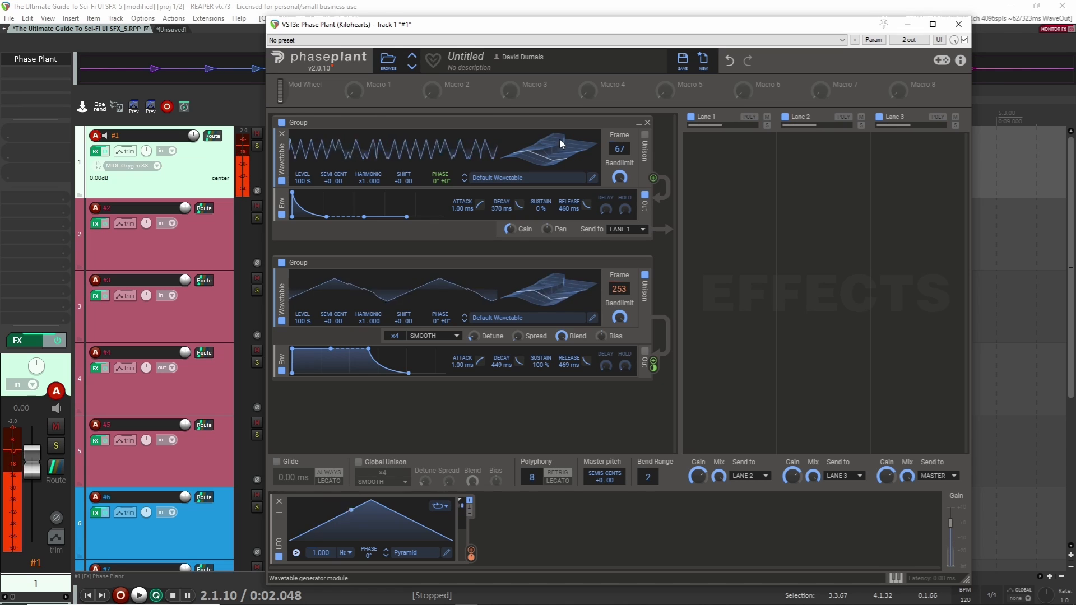
# Step: Load the Burpy wavetable from the factory Growls folder into the first group's generator
pyautogui.click(515, 178)
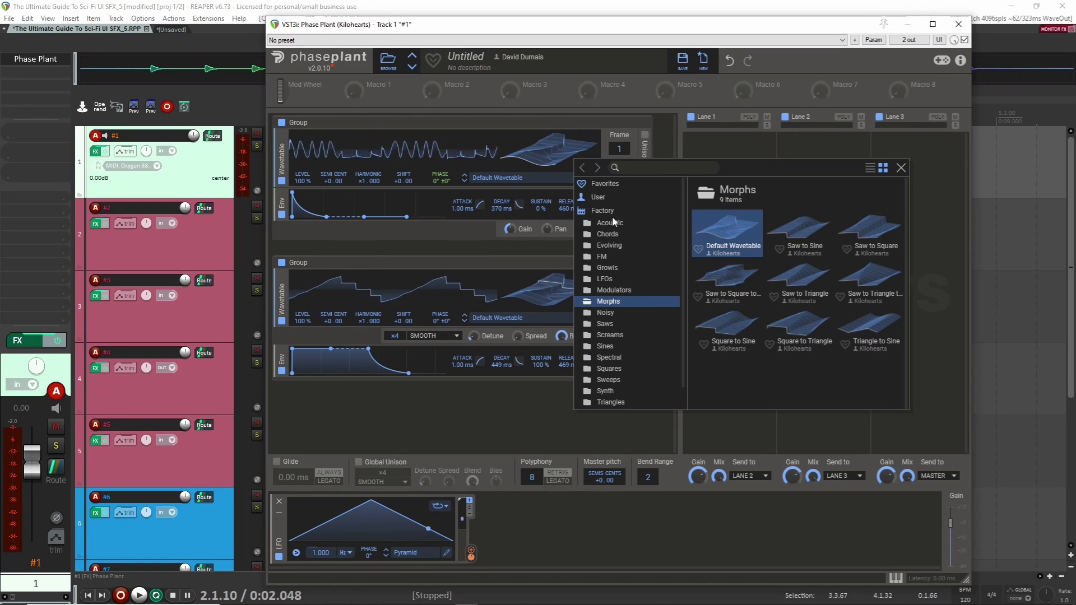
pyautogui.click(607, 268)
pyautogui.click(747, 227)
pyautogui.click(537, 164)
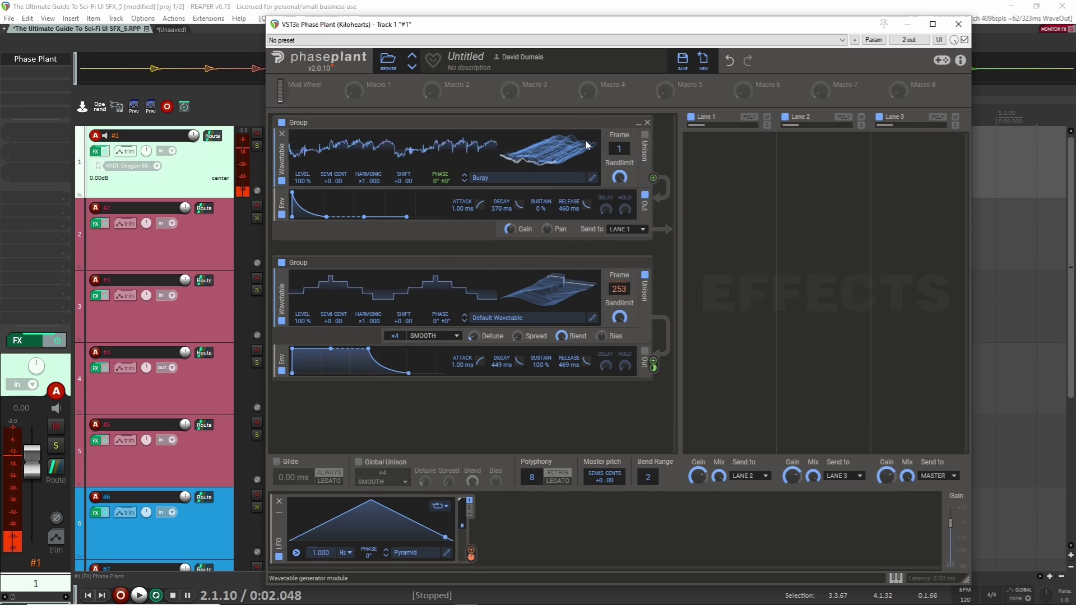
# Step: Set the first wavetable's frame to 141 and shorten its envelope to 151 ms decay and 94.7 ms release
pyautogui.moveTo(549, 160); pyautogui.dragTo(552, 154)
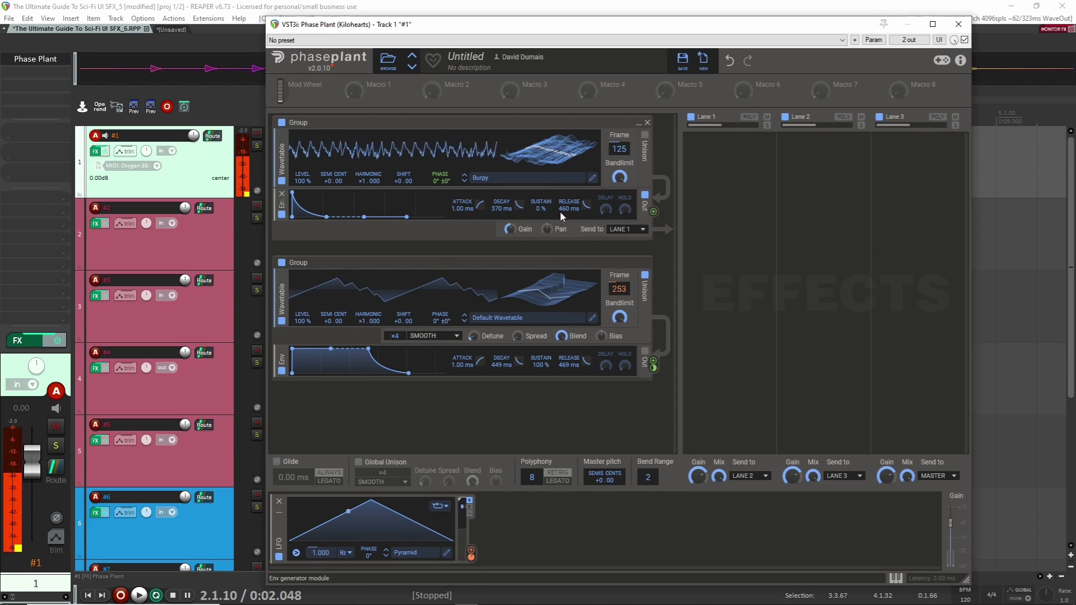
pyautogui.moveTo(565, 209); pyautogui.dragTo(565, 221)
pyautogui.moveTo(496, 209); pyautogui.dragTo(496, 235)
pyautogui.moveTo(574, 210); pyautogui.dragTo(575, 213)
pyautogui.moveTo(557, 154); pyautogui.dragTo(557, 161)
pyautogui.moveTo(573, 209); pyautogui.dragTo(573, 225)
# Step: Turn off unison on the second wavetable and enable it on the first wavetable in Synthetic mode
pyautogui.click(644, 275)
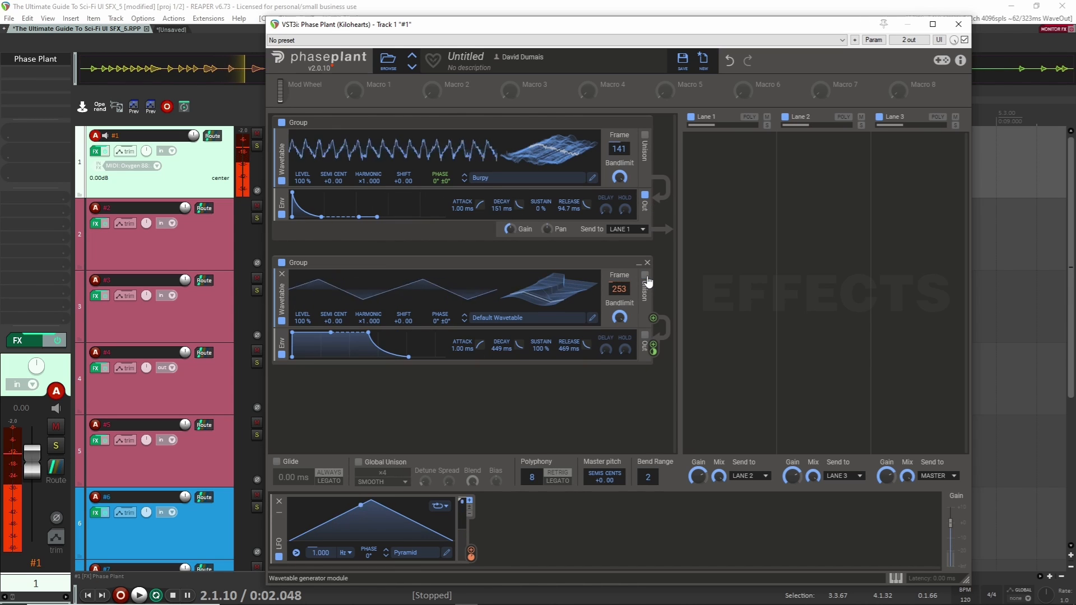
pyautogui.click(644, 135)
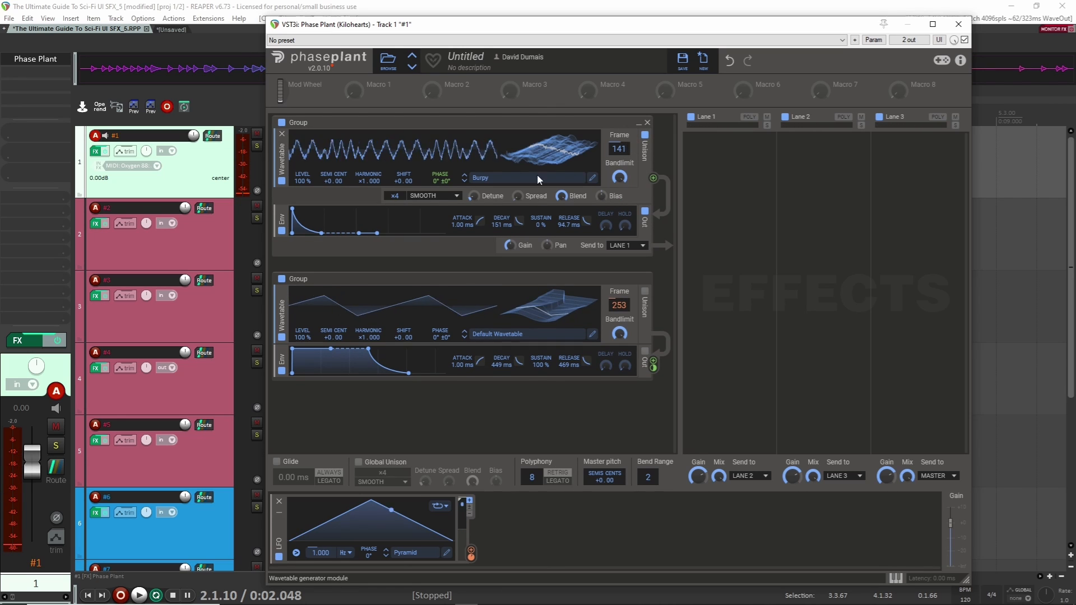
pyautogui.click(419, 196)
pyautogui.click(443, 224)
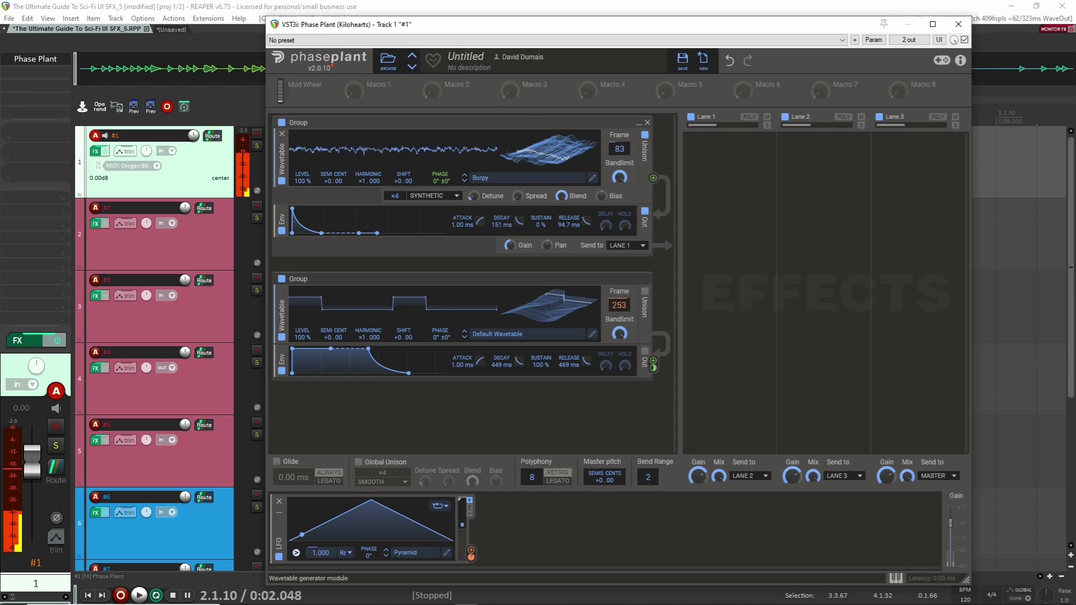
# Step: Load the Byll wavetable from the factory Evolving folder into the first group's generator
pyautogui.click(534, 178)
pyautogui.click(609, 245)
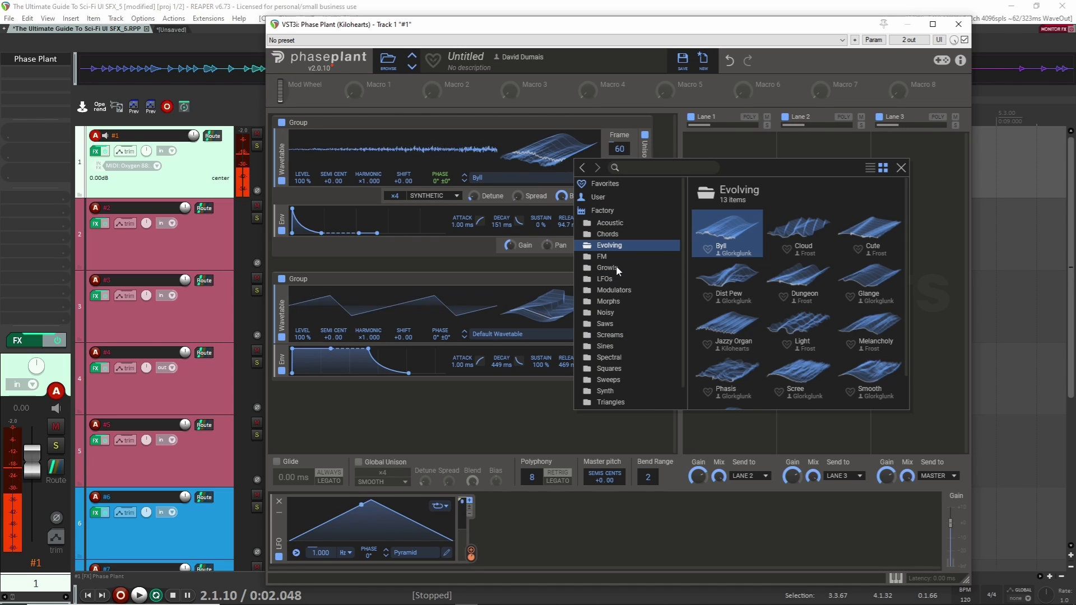
pyautogui.click(529, 234)
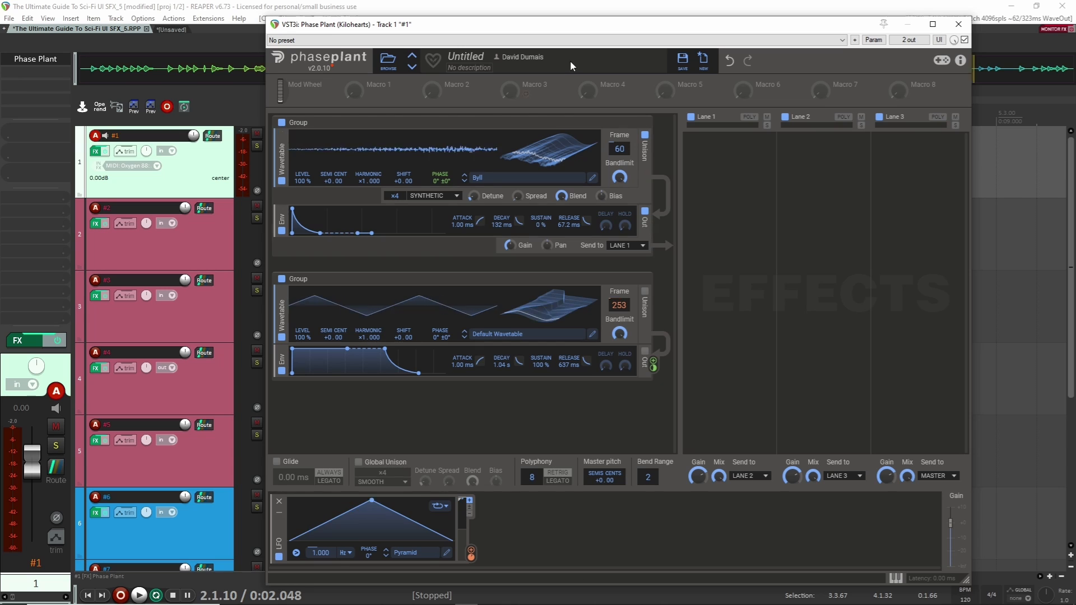
# Step: Rename the second generator group to "fm group"
pyautogui.doubleClick(303, 279)
pyautogui.write('fm')
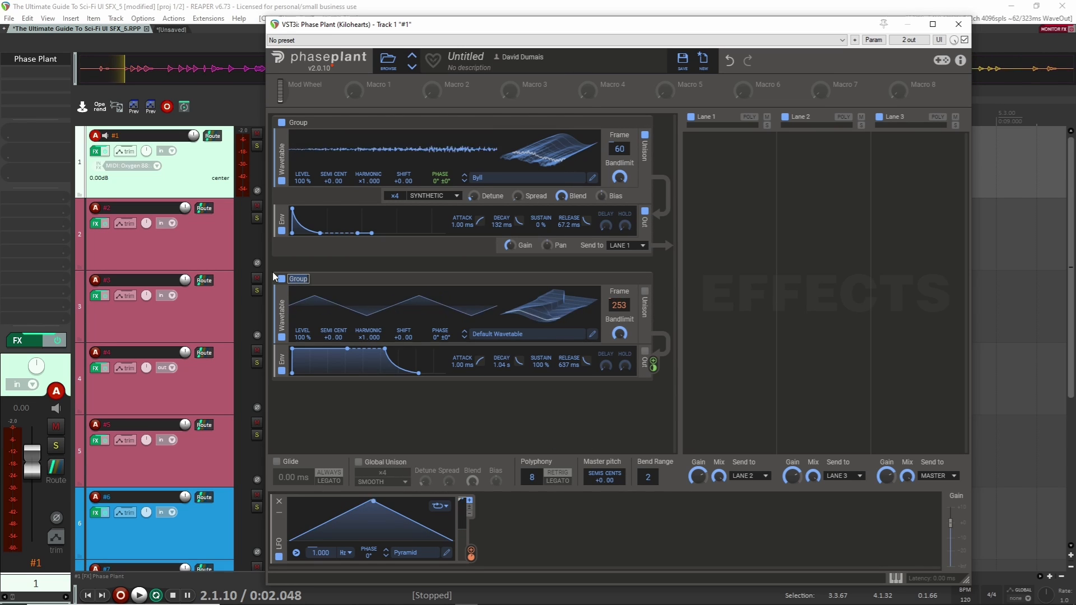
pyautogui.write(' group')
pyautogui.press('Return')
# Step: Add another wavetable generator in its own group between the first group and the fm group
pyautogui.click(348, 261)
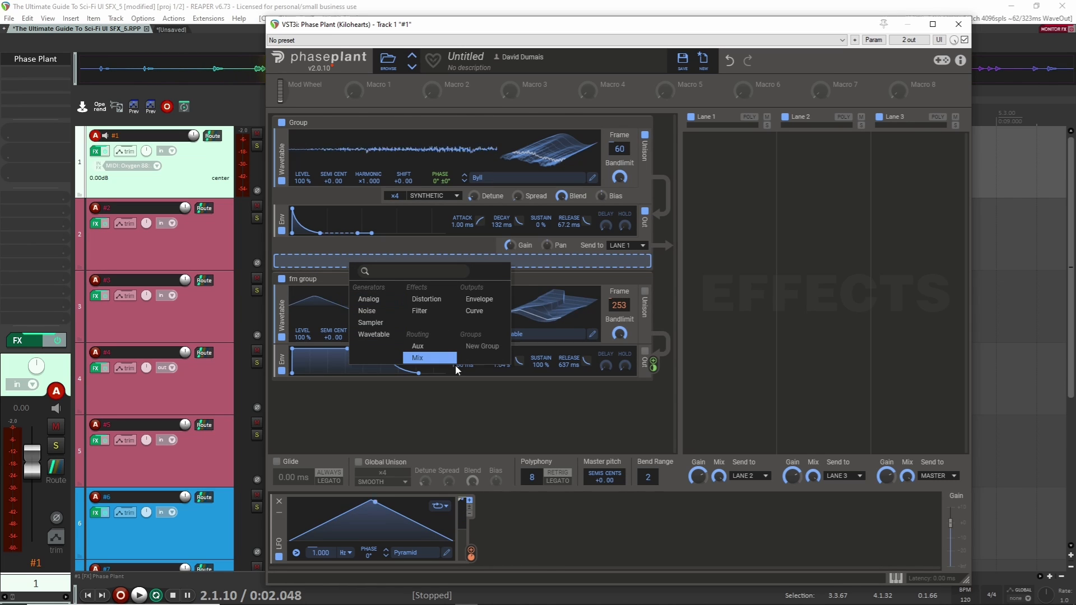
pyautogui.click(372, 334)
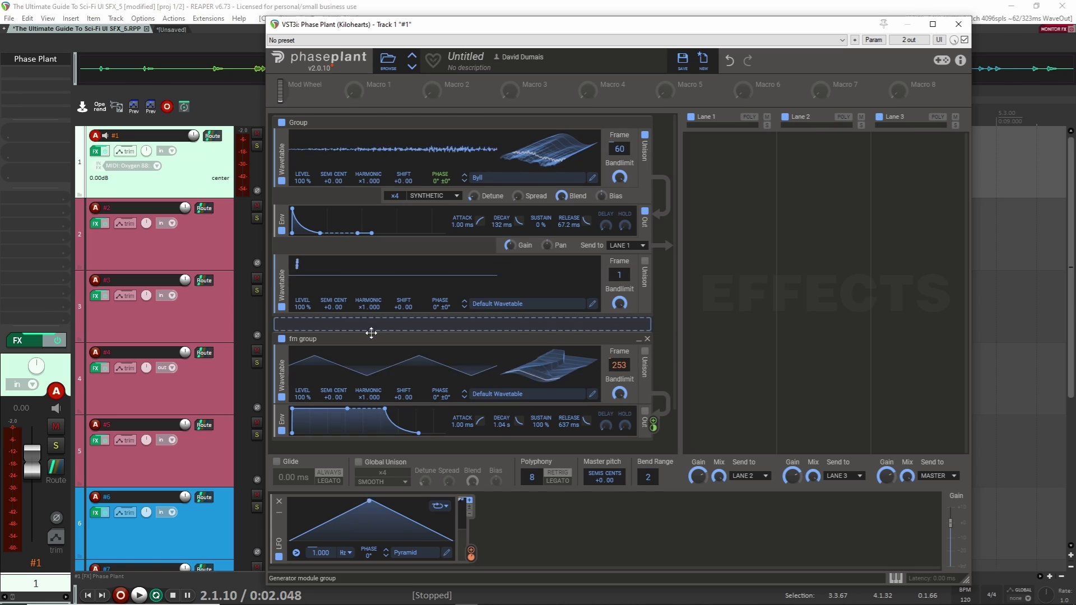
pyautogui.moveTo(353, 338); pyautogui.dragTo(360, 212)
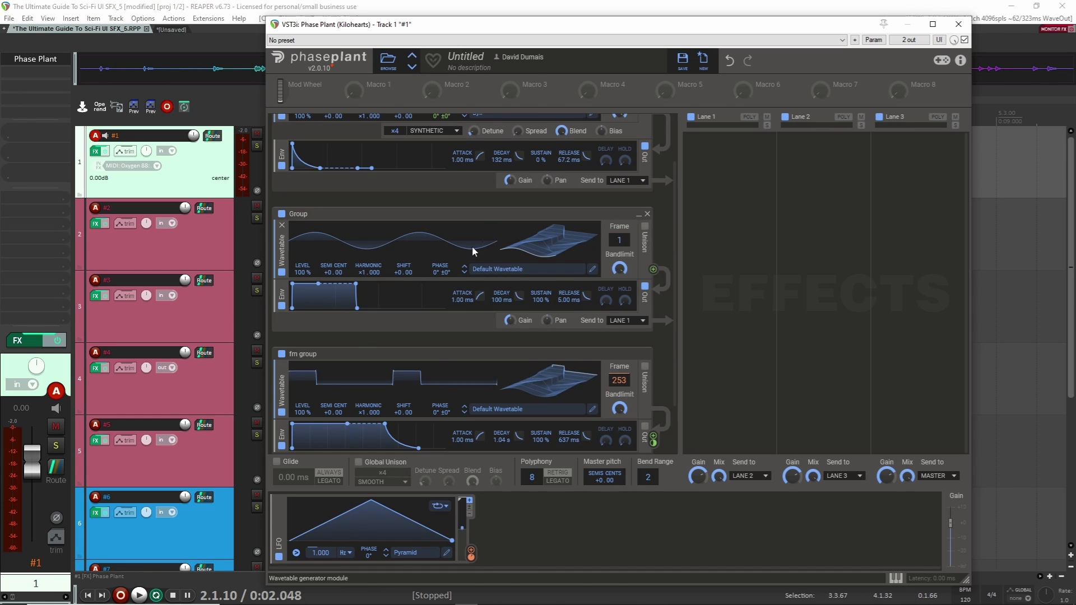
# Step: Add a delay to the new middle group's envelope and disable the fm group
pyautogui.scroll(1, 426, 314)
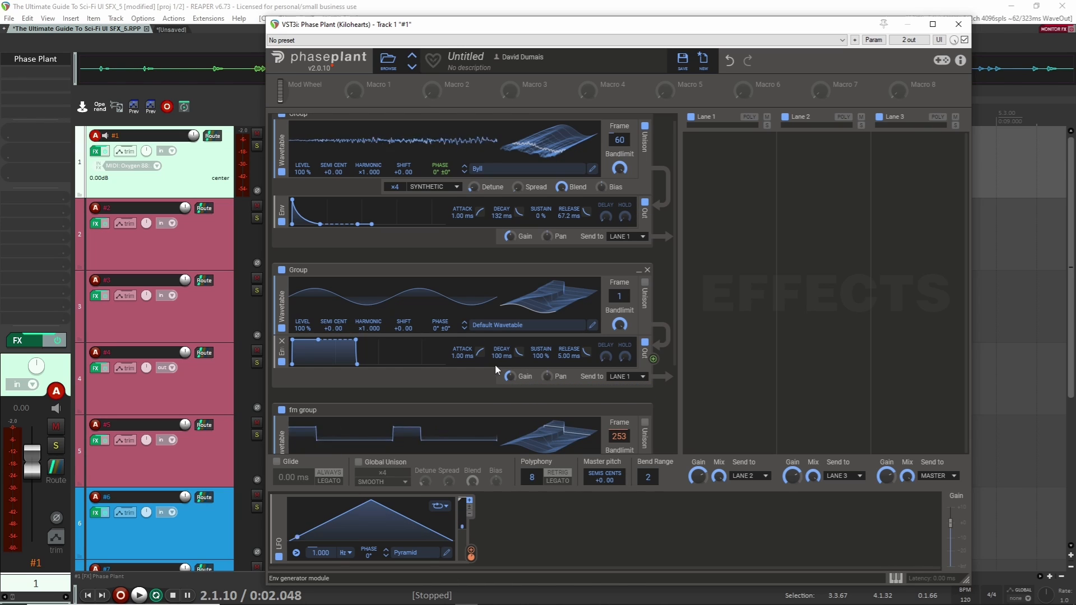
pyautogui.moveTo(605, 356); pyautogui.dragTo(606, 336)
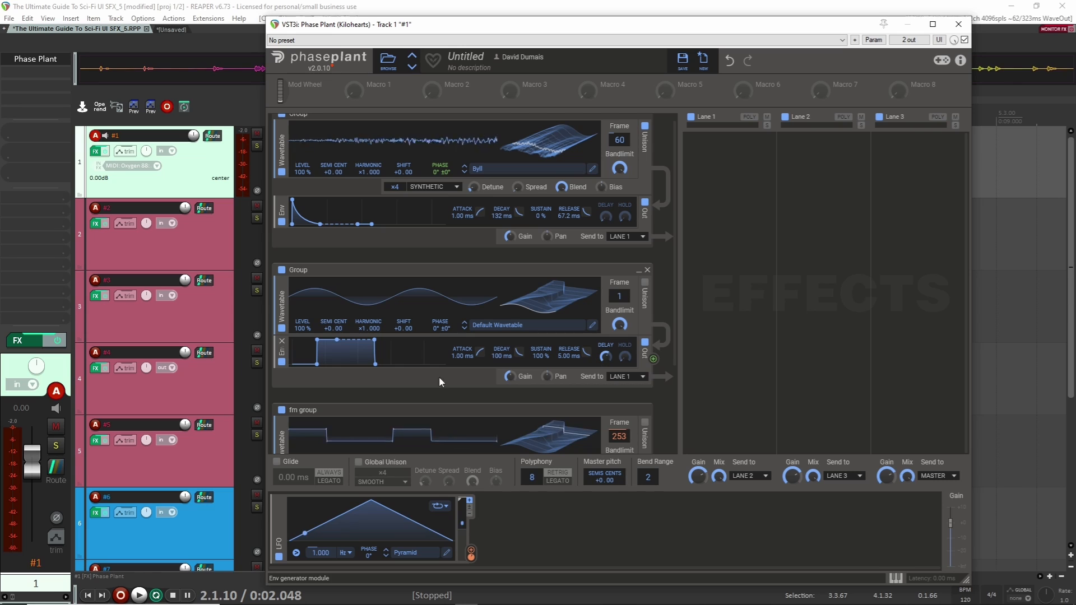
pyautogui.click(282, 410)
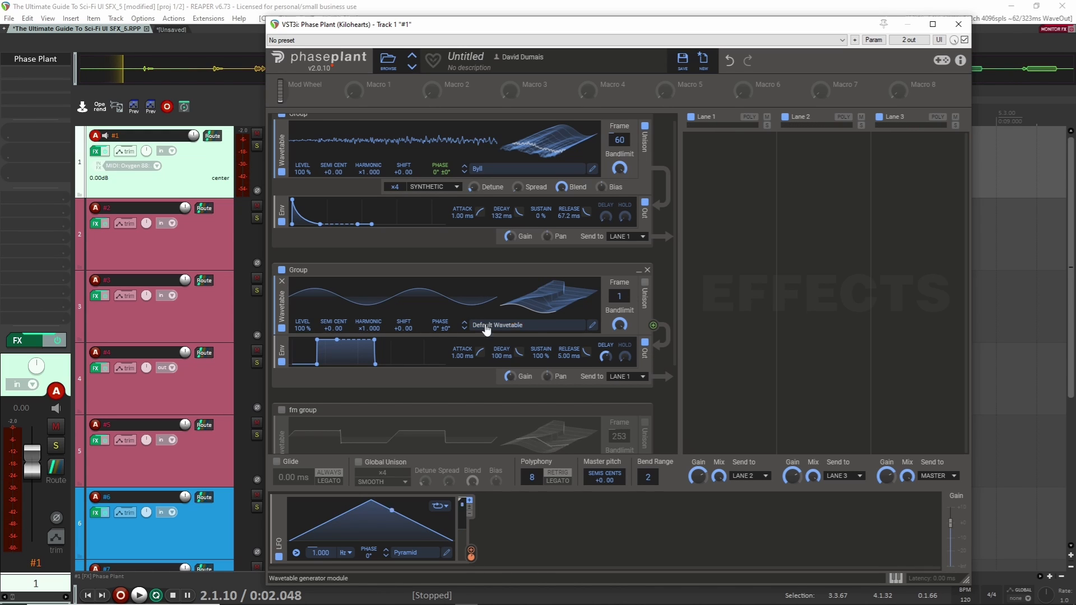
# Step: Fine-tune the middle group's envelope delay with sustain at 0 %, and set its wavetable frame to 65
pyautogui.moveTo(606, 357); pyautogui.dragTo(606, 356)
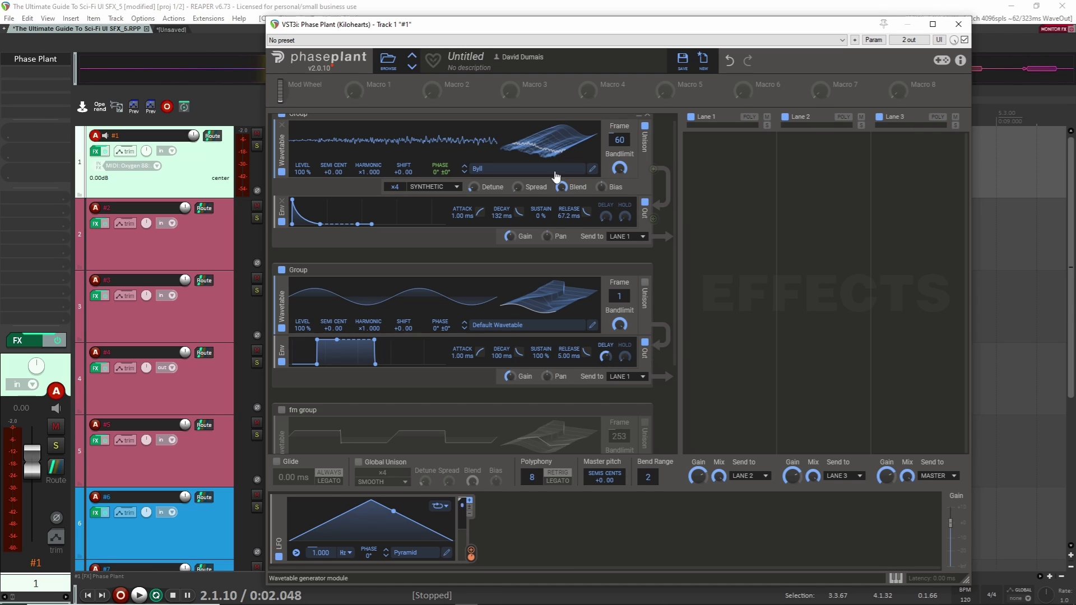
pyautogui.moveTo(540, 359); pyautogui.dragTo(540, 409)
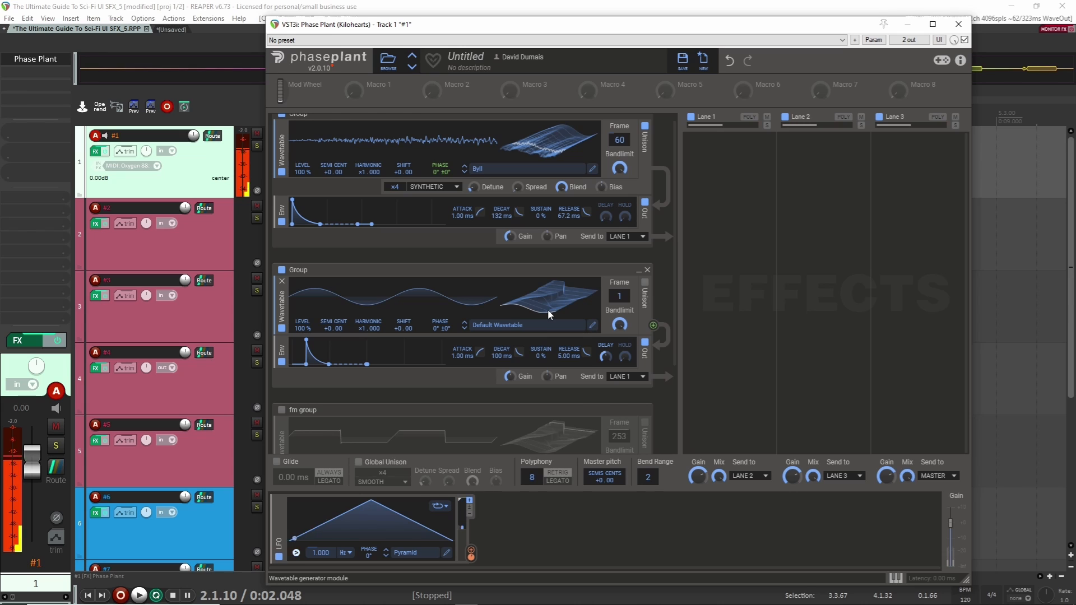
pyautogui.moveTo(535, 309)
pyautogui.mouseDown()
pyautogui.moveTo(535, 256)
pyautogui.moveTo(535, 307)
pyautogui.mouseUp()
pyautogui.scroll(-2, 326, 356)
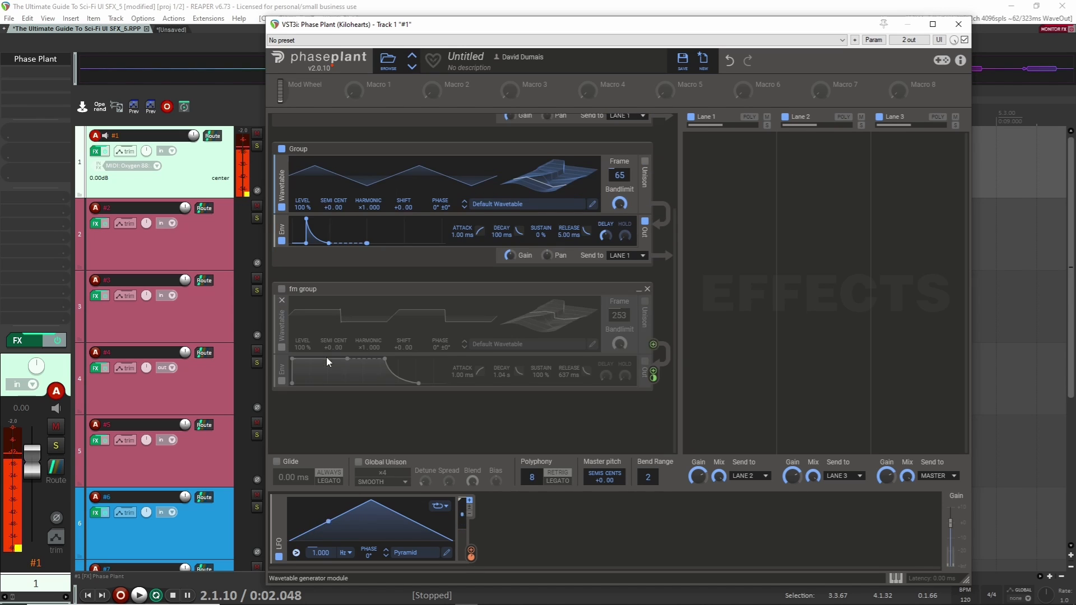
# Step: Add another wavetable generator in its own group below the fm group and name that group "fm group 2"
pyautogui.click(354, 434)
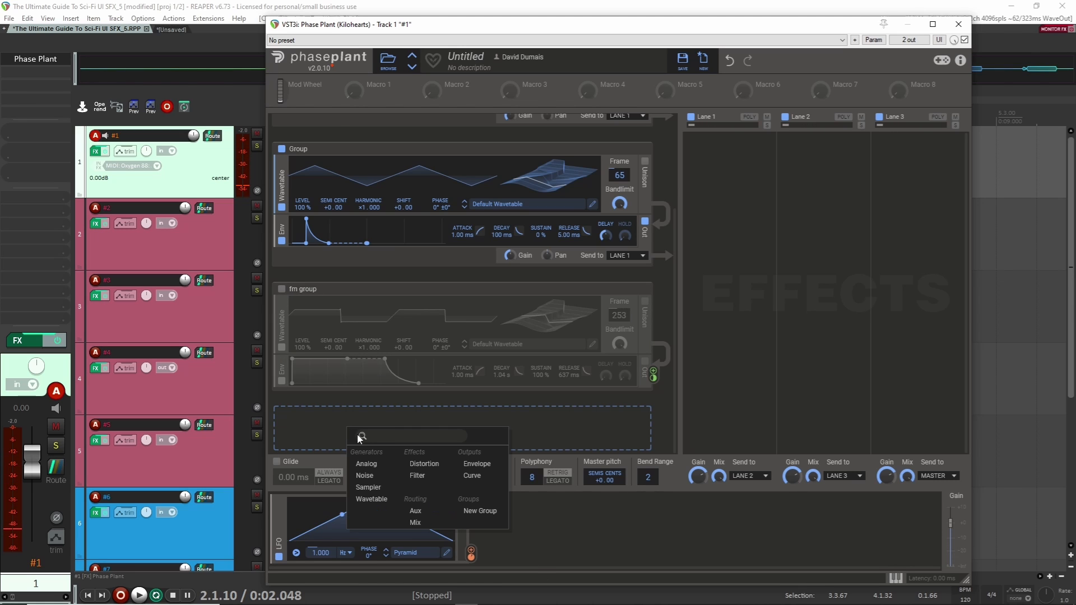
pyautogui.click(370, 503)
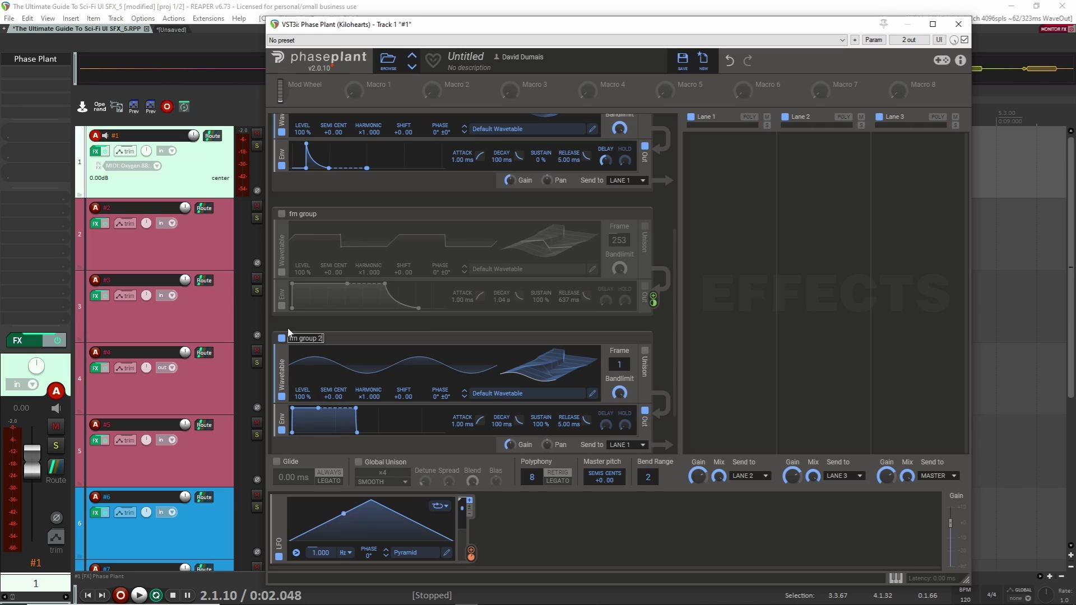
pyautogui.scroll(-1, 650, 358)
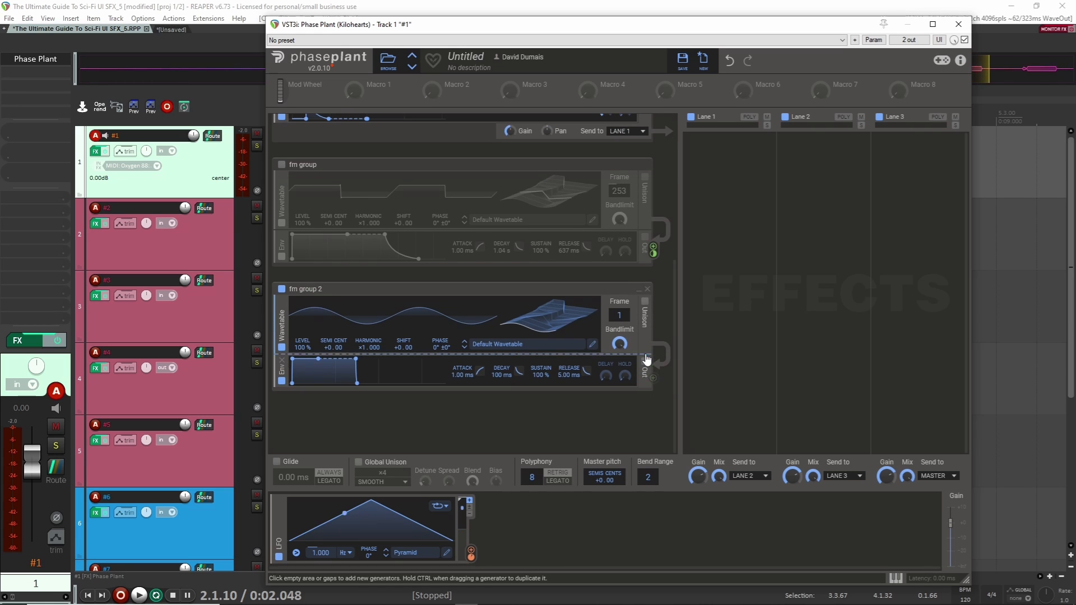
# Step: Turn off fm group 2's direct output and route it to modulate the phase of the middle group's wavetable
pyautogui.click(653, 378)
pyautogui.scroll(2, 628, 314)
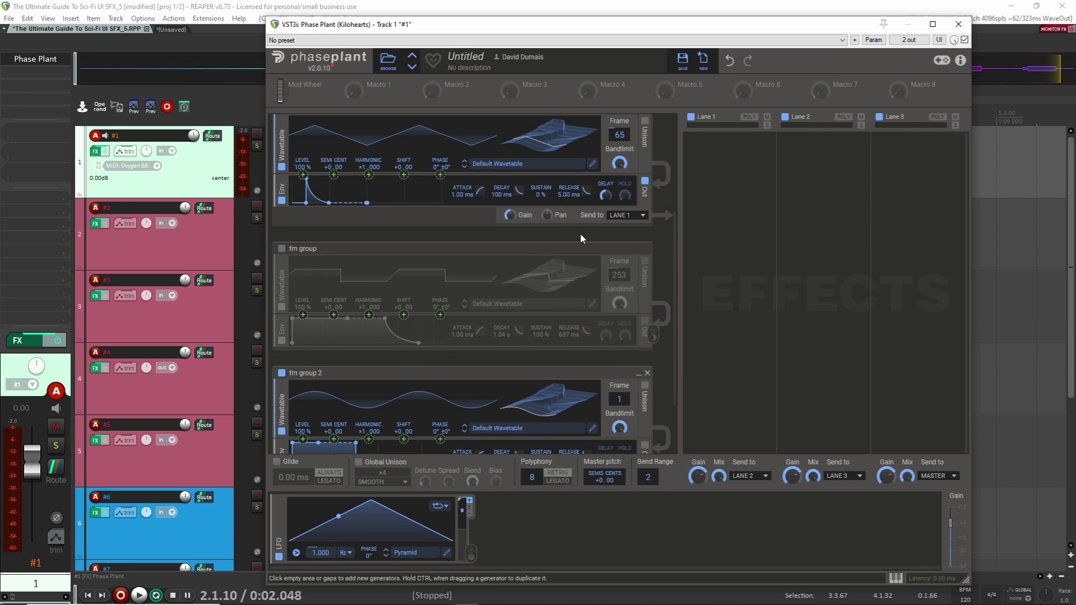
pyautogui.click(440, 175)
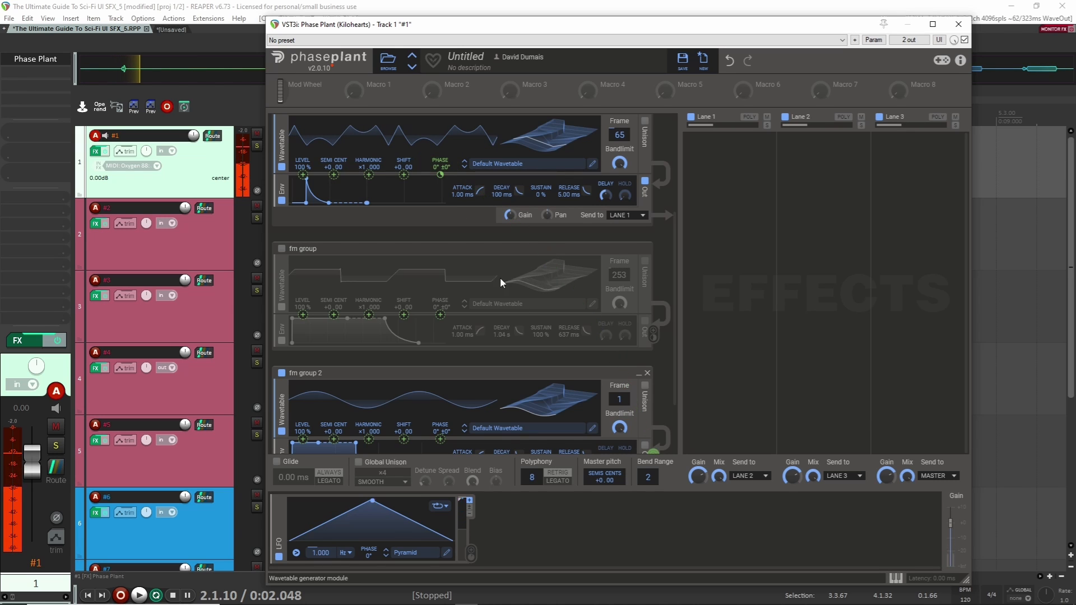
# Step: Set fm group 2's envelope decay to 267 ms and its wavetable to frame 187 with x4 Smooth unison enabled
pyautogui.scroll(1, 645, 376)
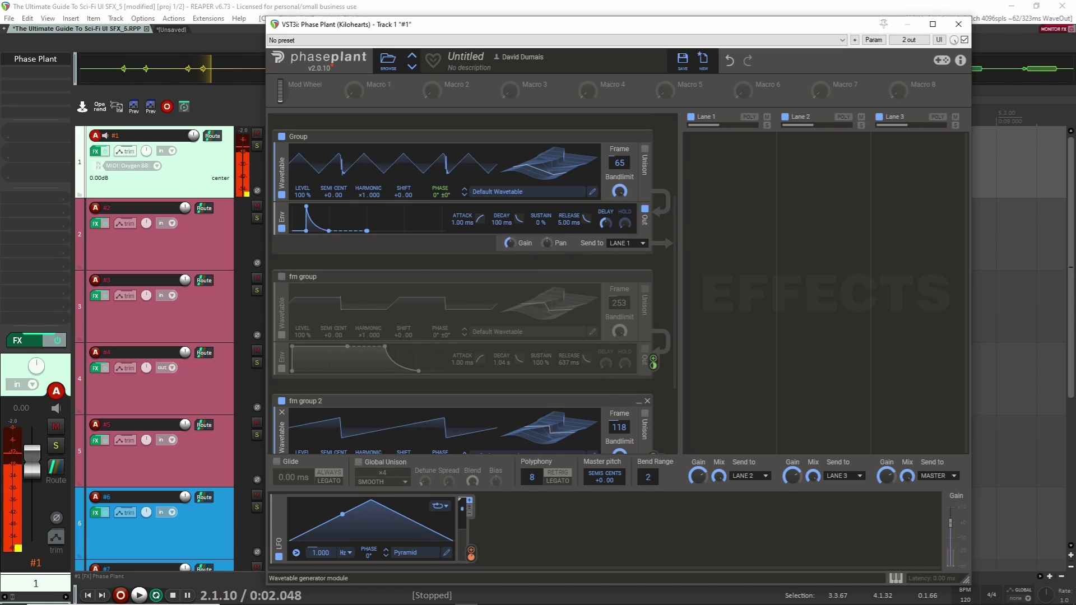
pyautogui.moveTo(677, 371); pyautogui.dragTo(676, 322)
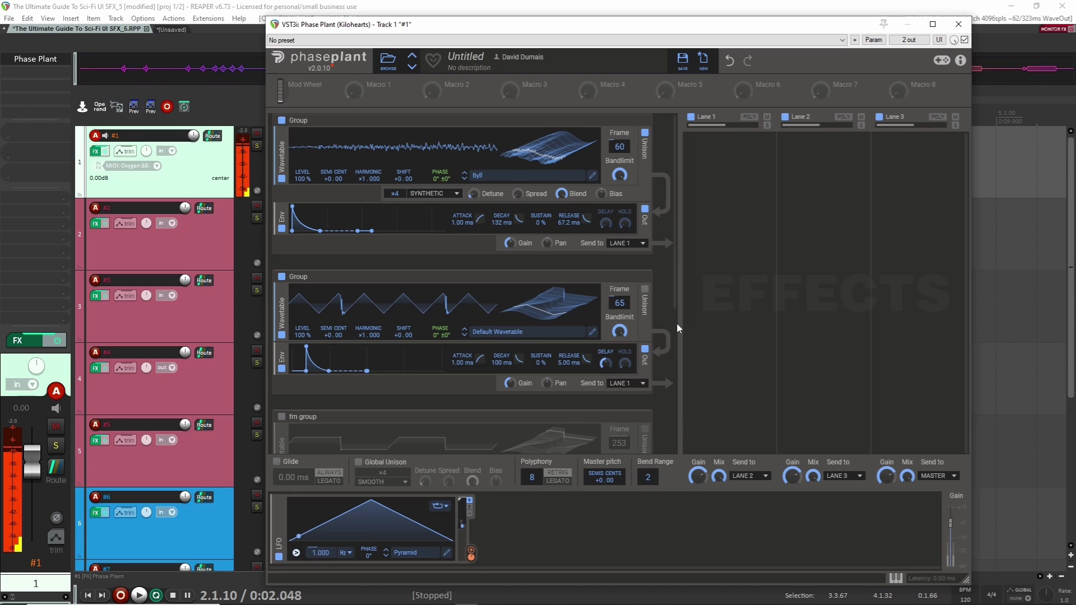
pyautogui.moveTo(677, 322); pyautogui.dragTo(671, 403)
pyautogui.scroll(-1, 671, 402)
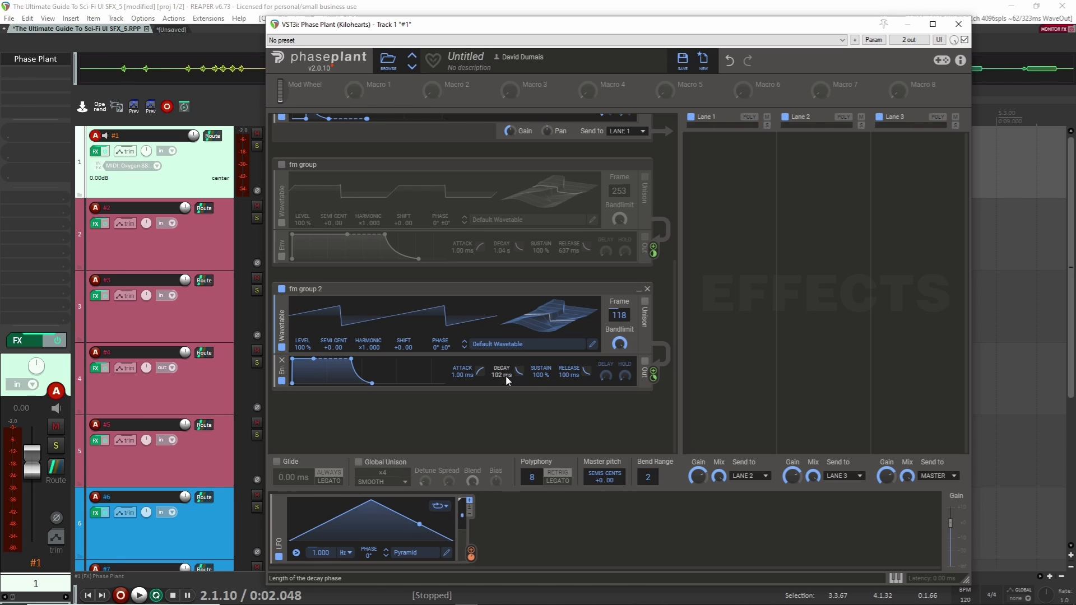
pyautogui.moveTo(520, 378); pyautogui.dragTo(500, 386)
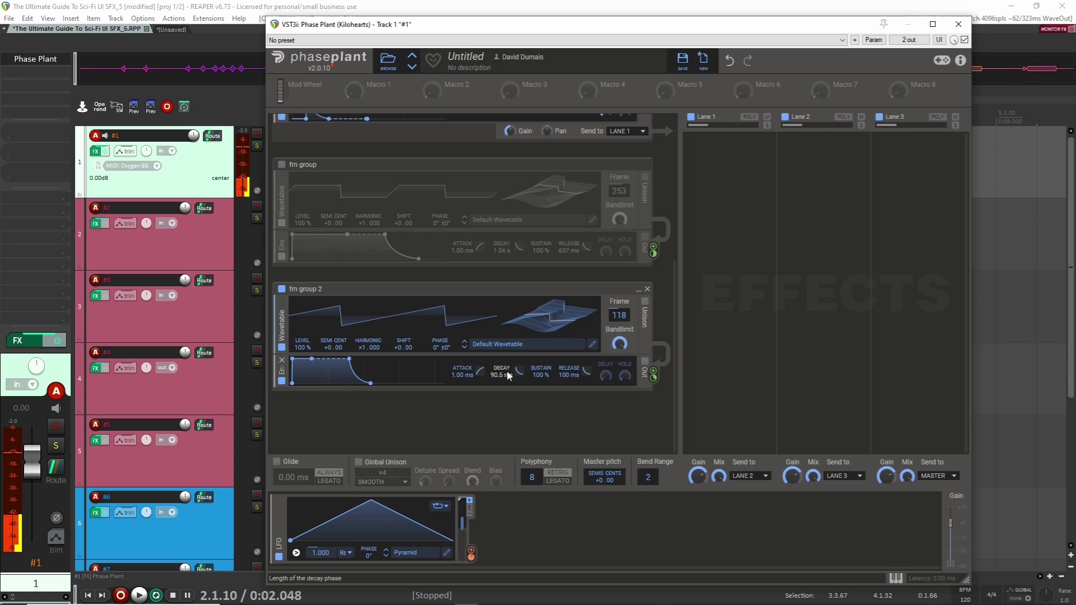
pyautogui.moveTo(563, 317)
pyautogui.mouseDown()
pyautogui.moveTo(559, 309)
pyautogui.moveTo(541, 328)
pyautogui.moveTo(548, 307)
pyautogui.mouseUp()
pyautogui.click(645, 302)
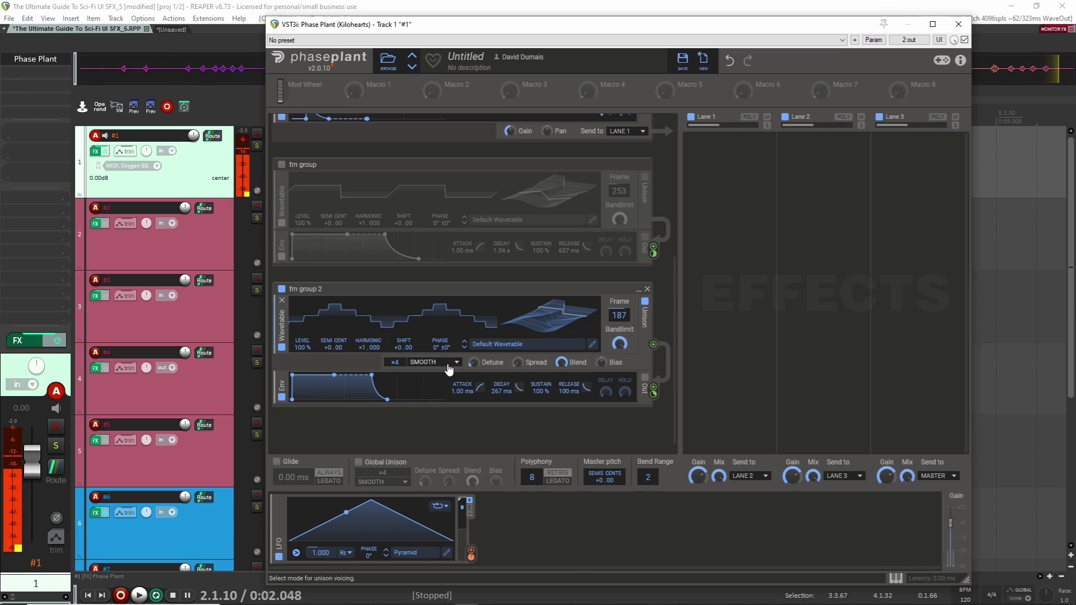
# Step: Audition factory wavetables from the Morphs and Evolving categories in fm group 2, including Square to Triangle, Byll and Saw to Sine
pyautogui.click(521, 344)
pyautogui.click(728, 439)
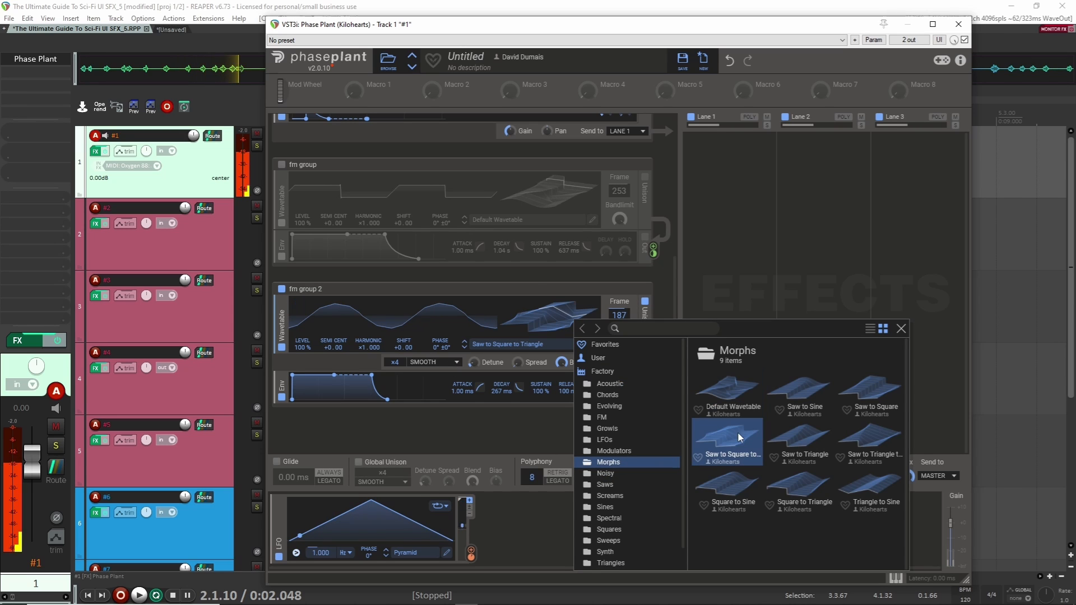
pyautogui.click(784, 436)
pyautogui.click(795, 485)
pyautogui.click(622, 406)
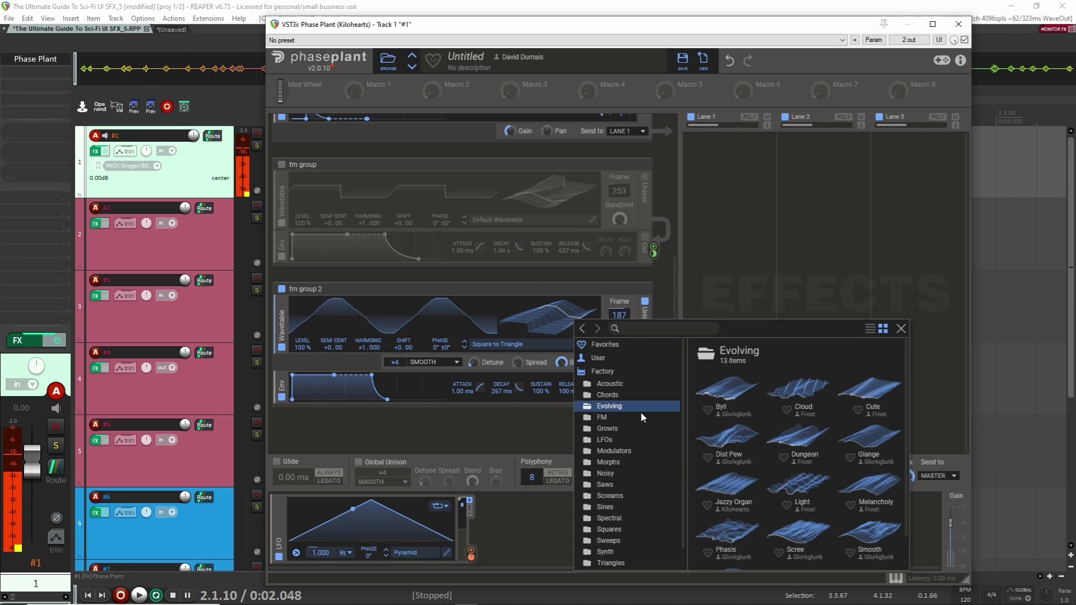
pyautogui.click(727, 393)
pyautogui.click(621, 417)
pyautogui.click(608, 461)
pyautogui.click(798, 392)
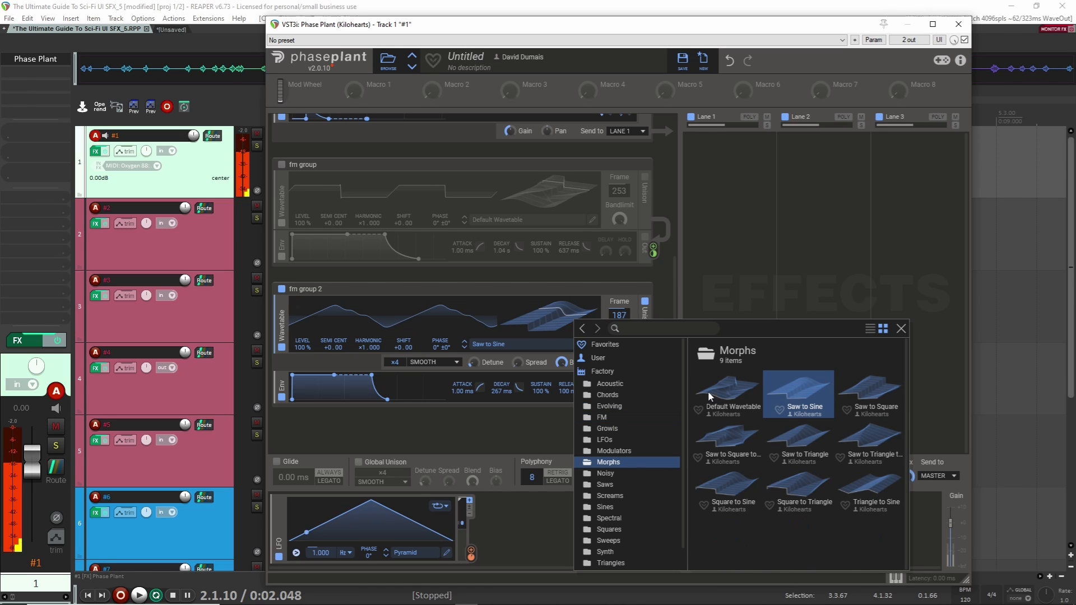
# Step: Load the Asym PM wavetable from the Modulators category into fm group 2 and modulate its frame with the LFO by about +193
pyautogui.click(614, 450)
pyautogui.click(727, 392)
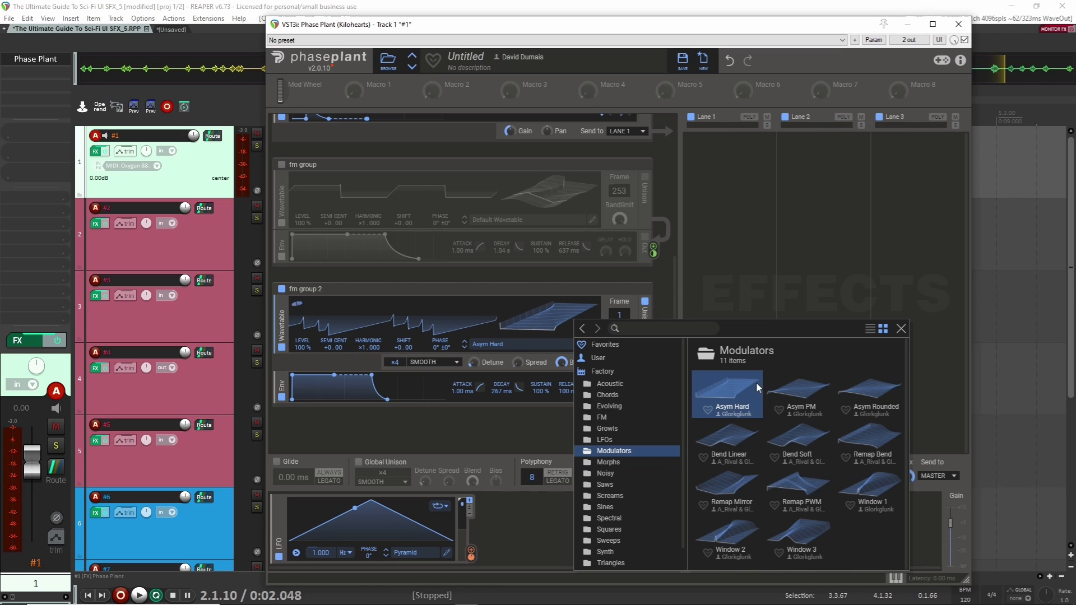
pyautogui.click(807, 384)
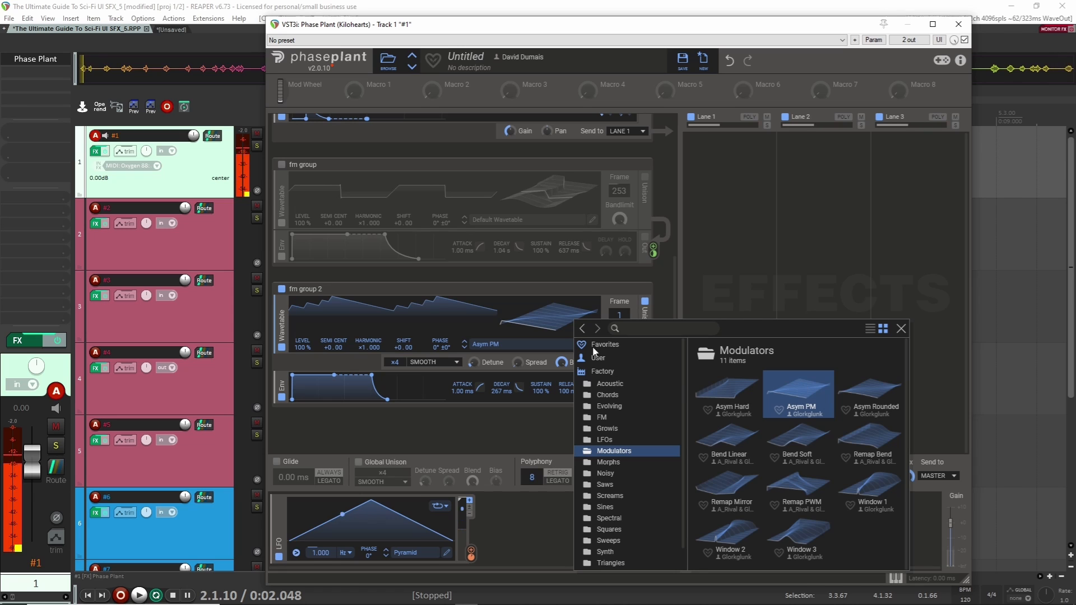
pyautogui.click(550, 320)
pyautogui.moveTo(619, 322); pyautogui.dragTo(618, 324)
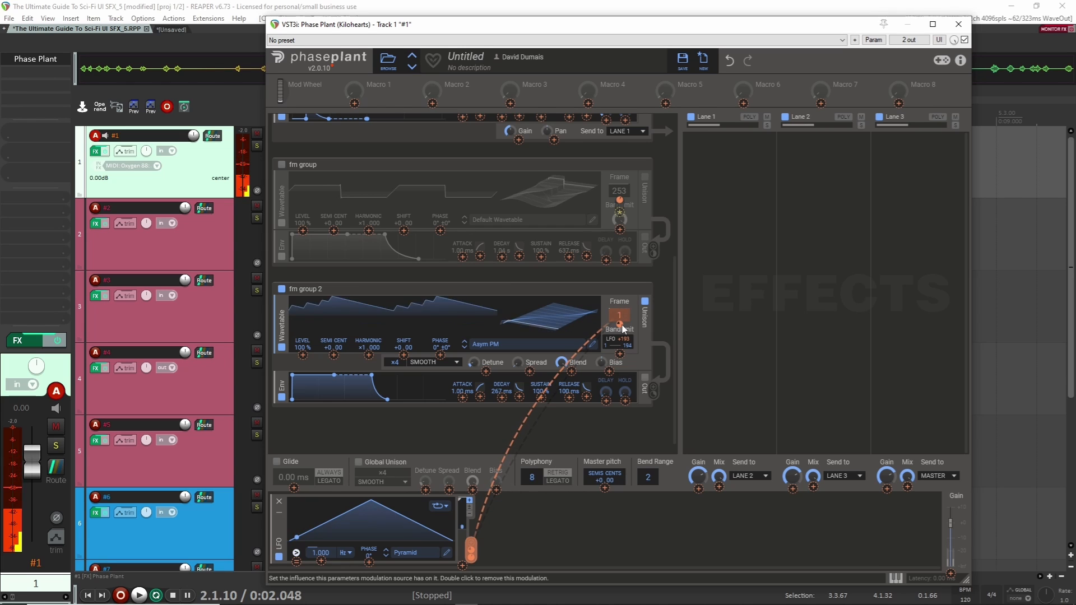
pyautogui.click(404, 344)
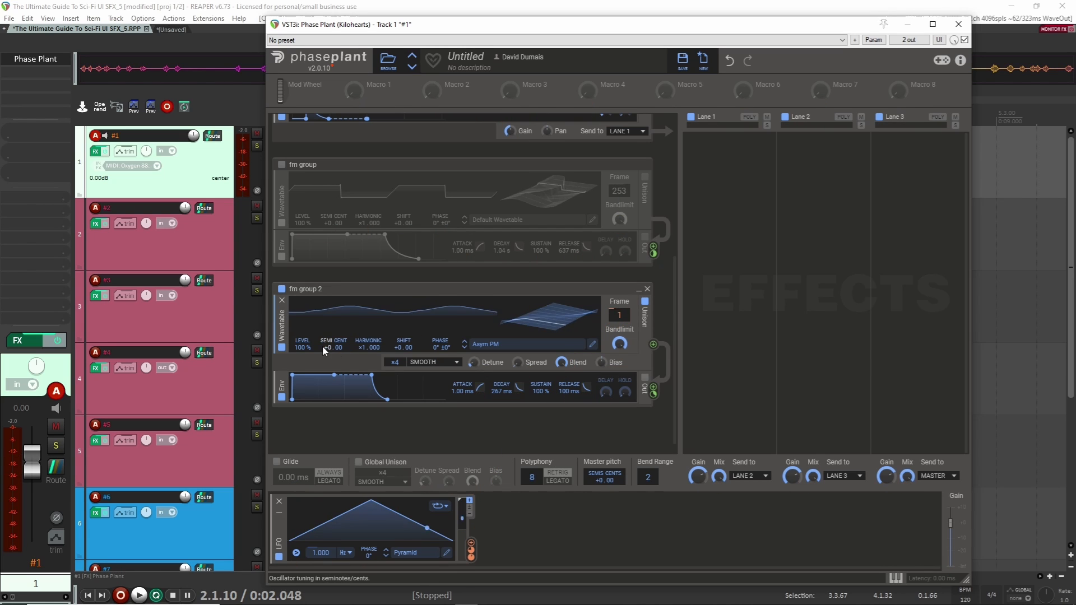
# Step: Tune the middle group's wavetable to -11 semitones and set its frame to 56
pyautogui.scroll(3, 335, 355)
pyautogui.moveTo(327, 223); pyautogui.dragTo(327, 257)
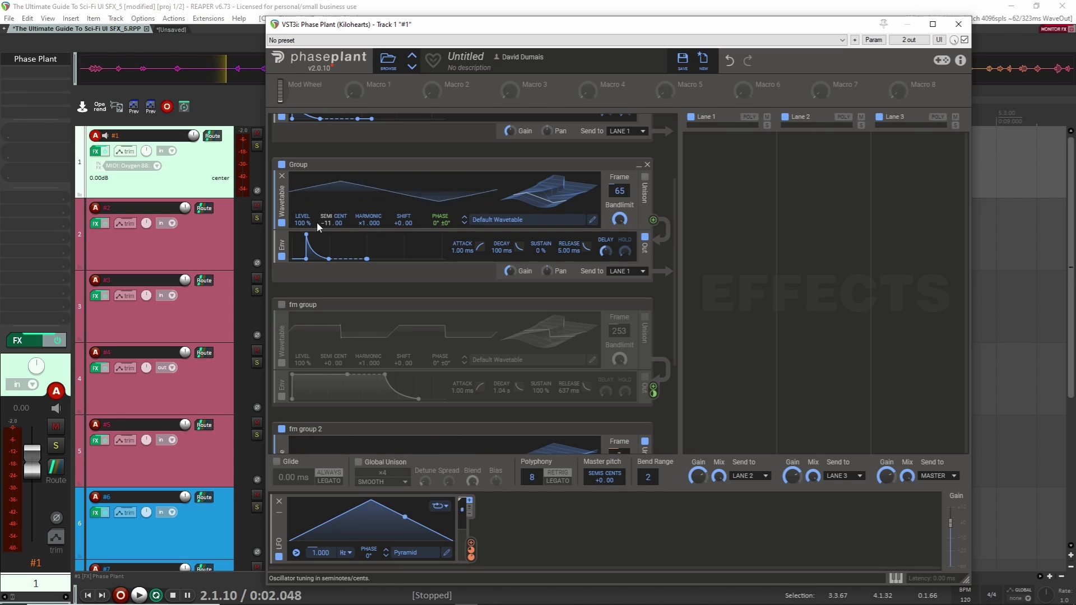
pyautogui.scroll(2, 561, 156)
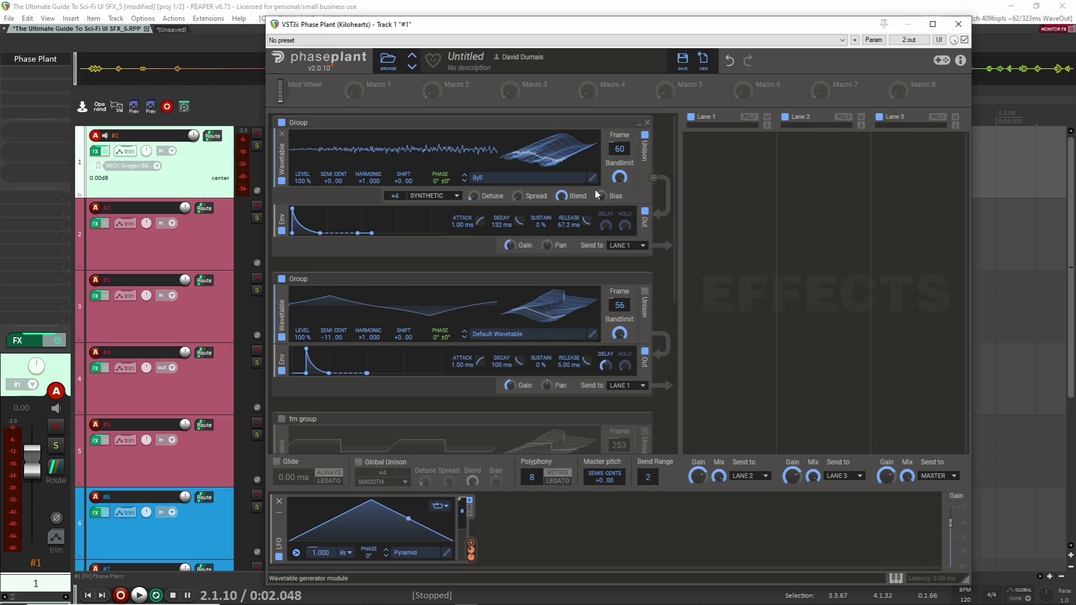
# Step: Add a Reverb effect to Lane 1
pyautogui.scroll(-3, 664, 365)
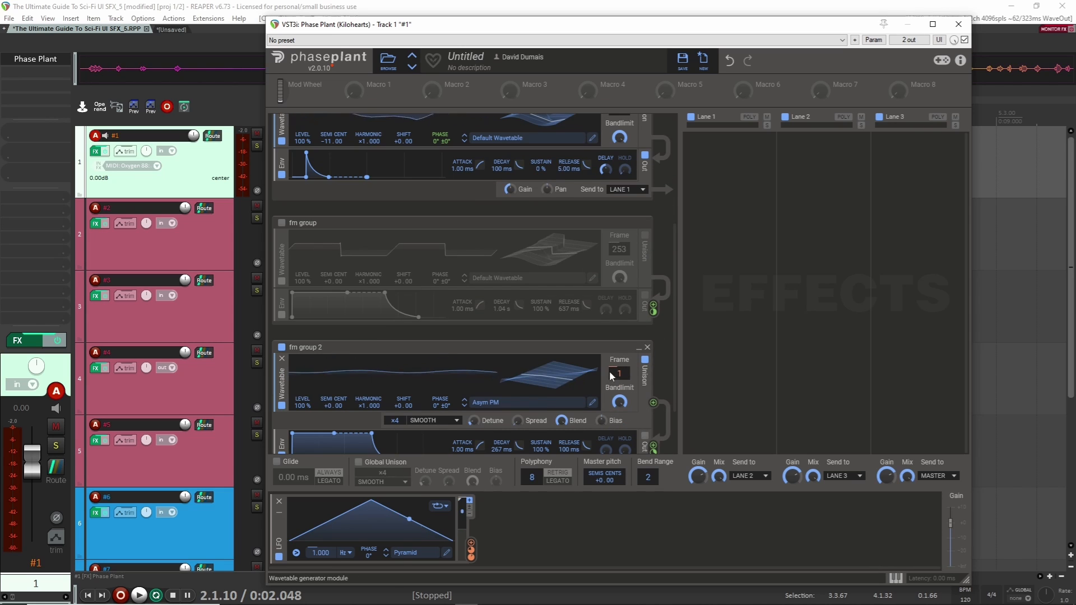
pyautogui.scroll(3, 658, 301)
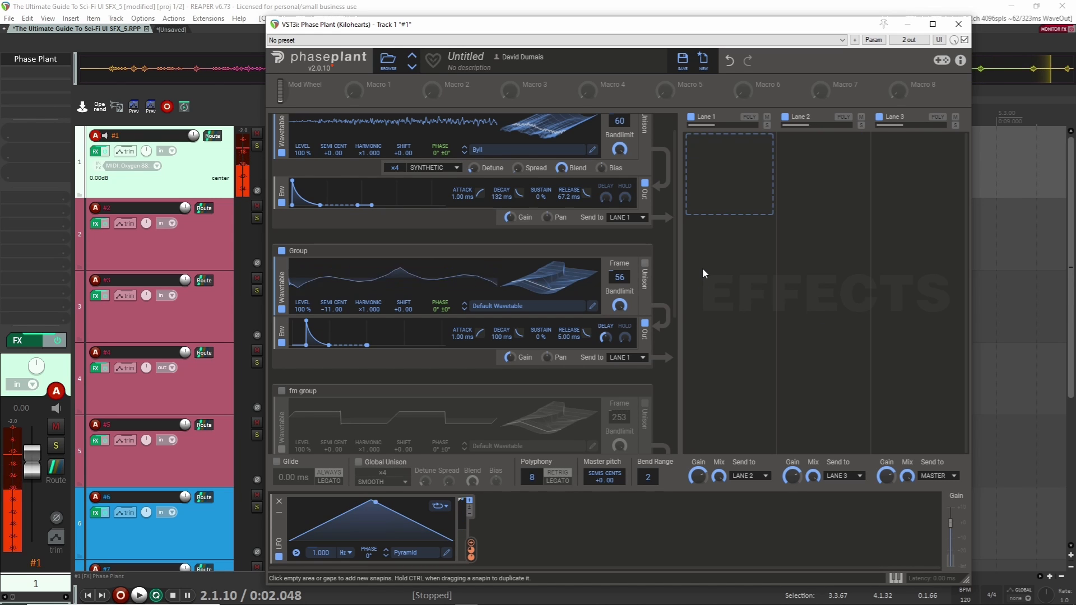
pyautogui.click(730, 180)
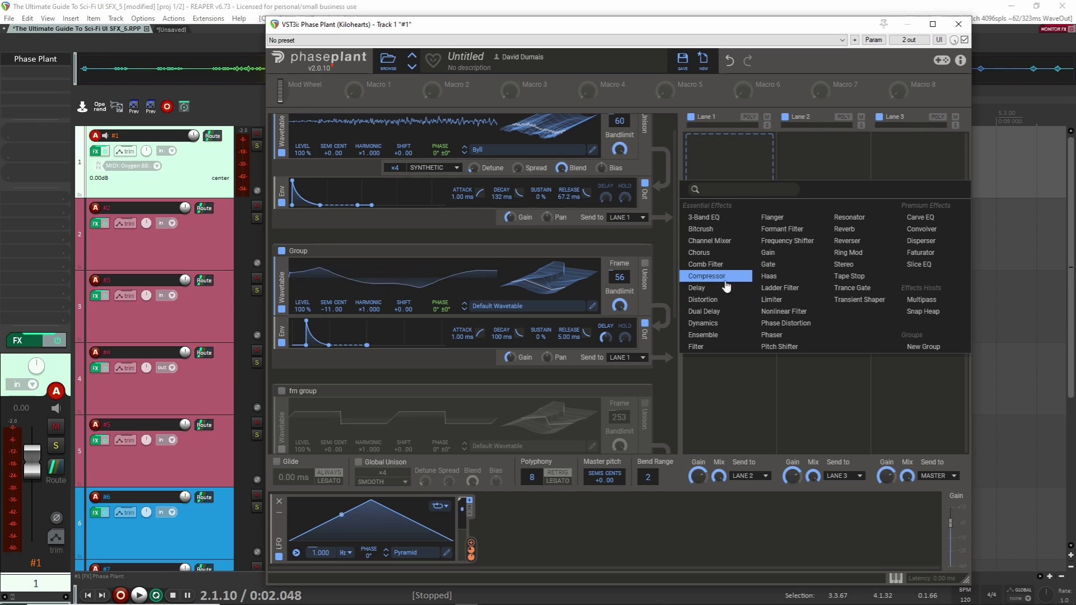
pyautogui.click(849, 234)
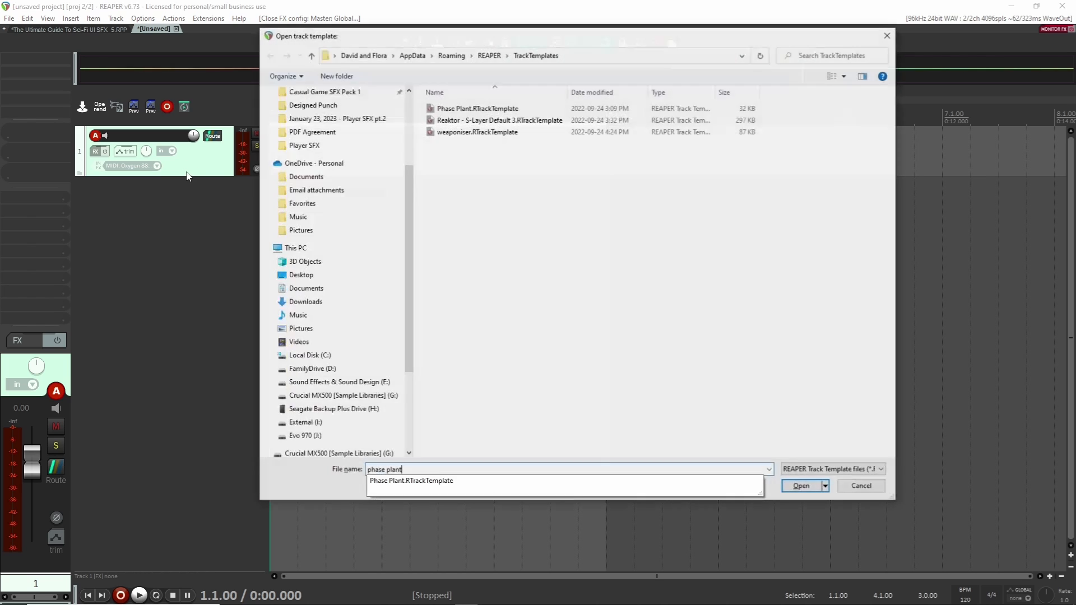
# Step: Load the Phase Plant track template into the unsaved project and add a wavetable generator to its synth
pyautogui.press('Return')
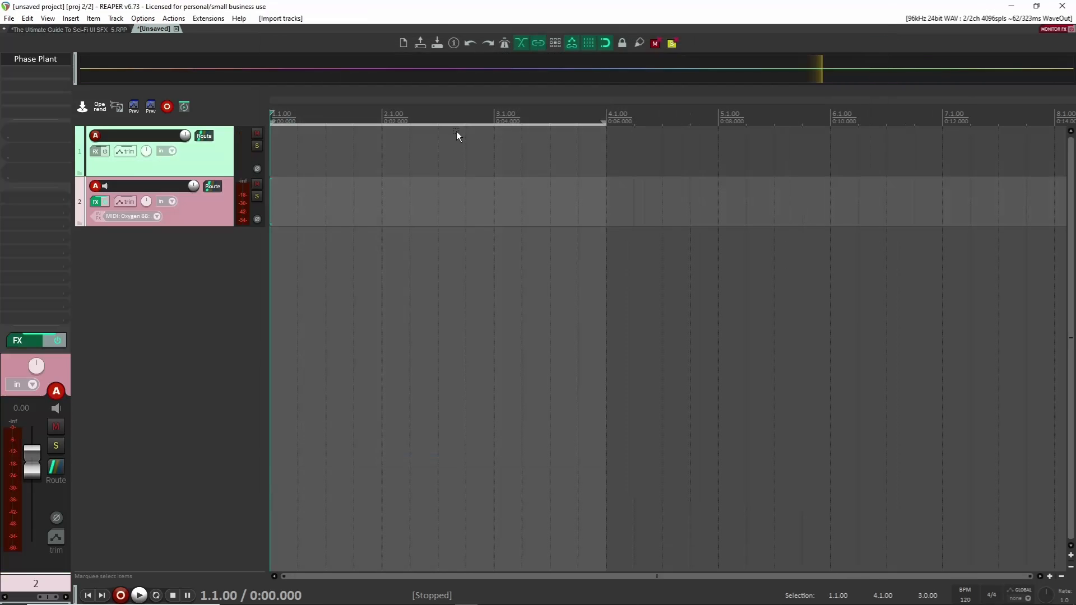
pyautogui.click(638, 136)
pyautogui.click(429, 169)
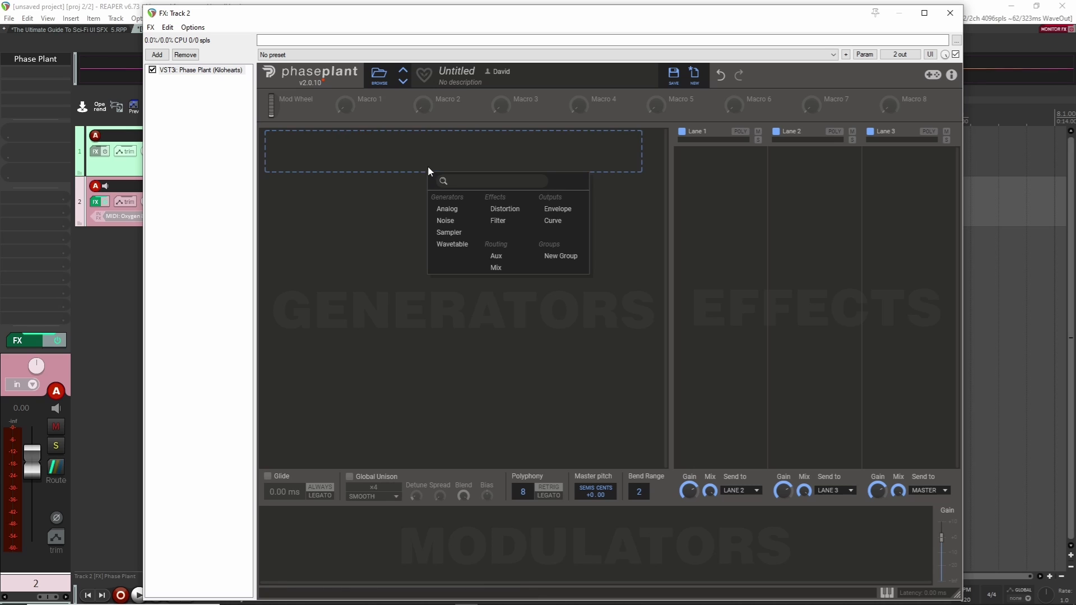
pyautogui.click(452, 244)
# Step: Set the wavetable frame to 178 and shape the envelope with 0 % sustain, about 513 ms decay and 451 ms release
pyautogui.moveTo(610, 163); pyautogui.dragTo(610, 90)
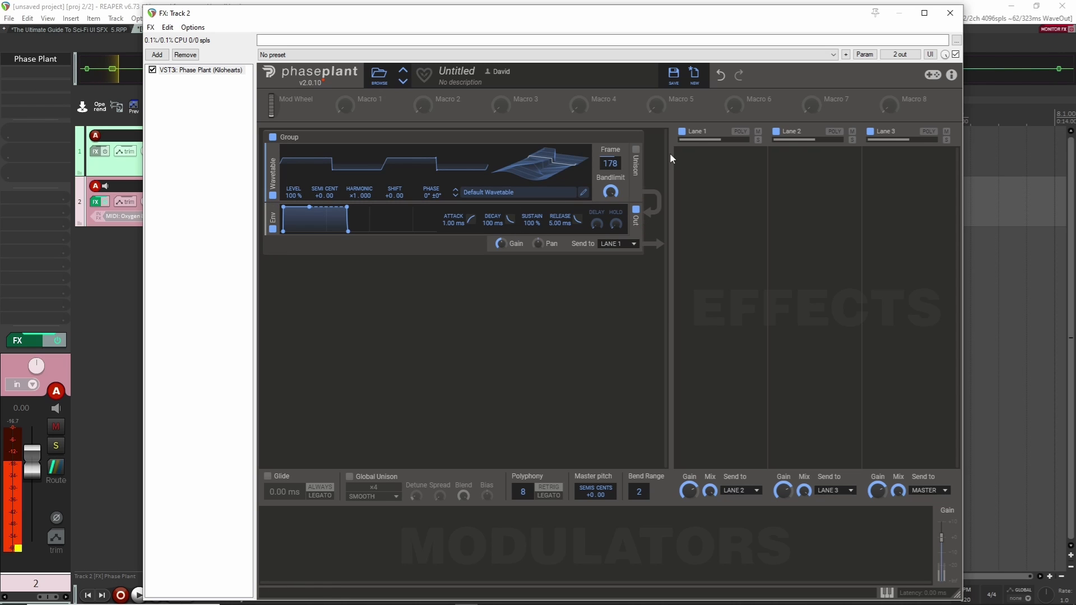
pyautogui.moveTo(531, 220); pyautogui.dragTo(519, 199)
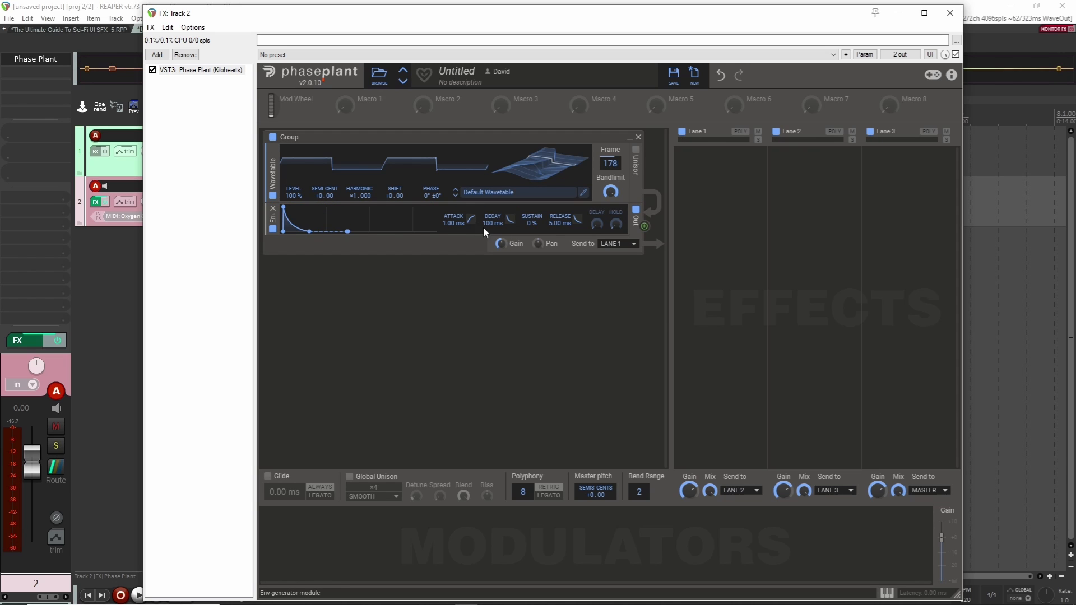
pyautogui.scroll(3, 486, 224)
pyautogui.scroll(1, 486, 224)
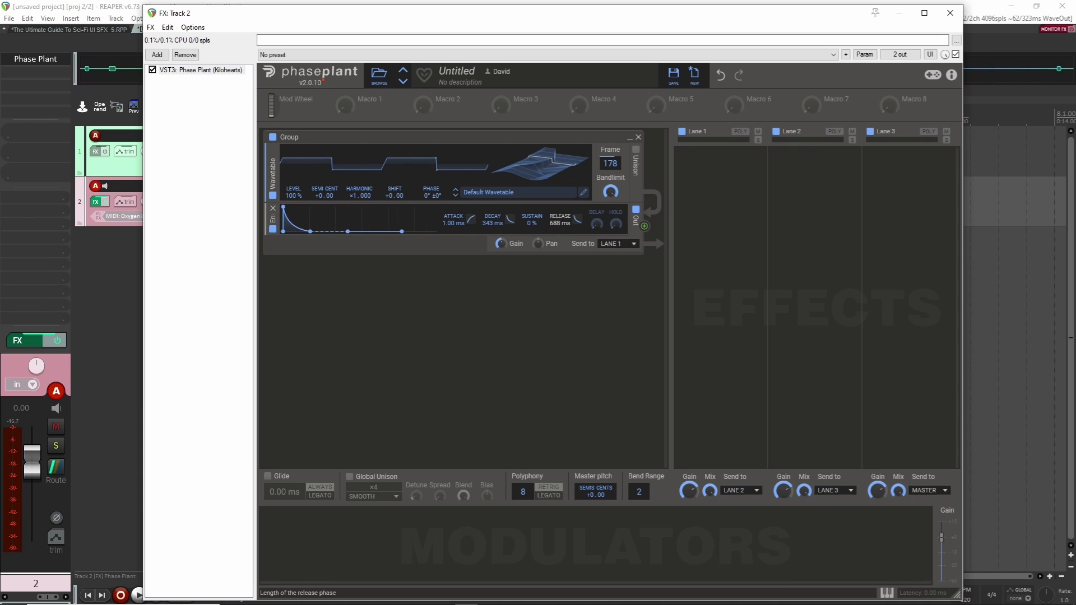
pyautogui.scroll(2, 486, 224)
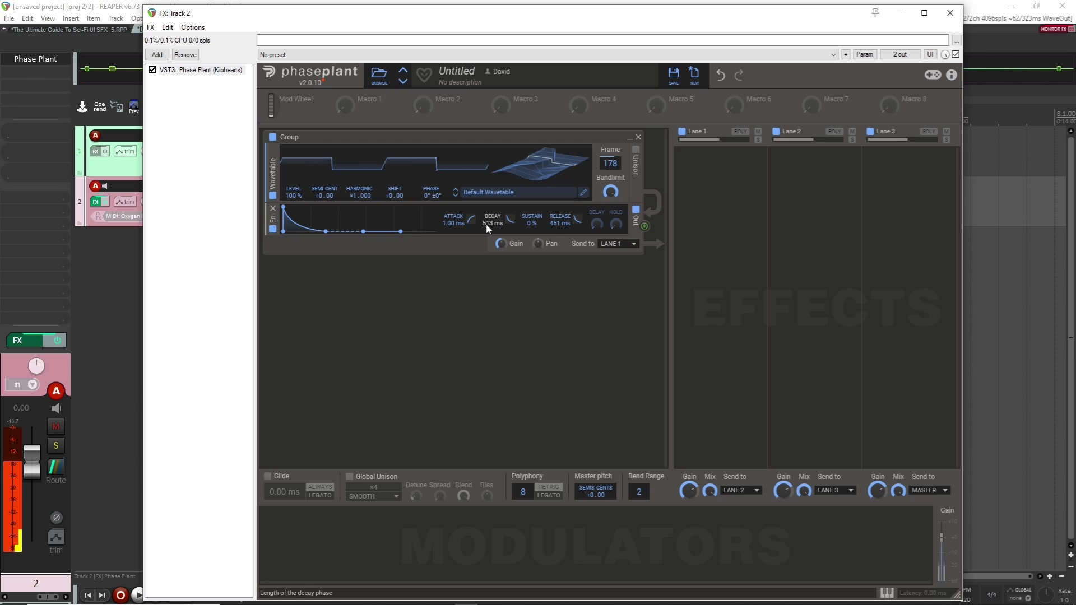
pyautogui.scroll(2, 552, 224)
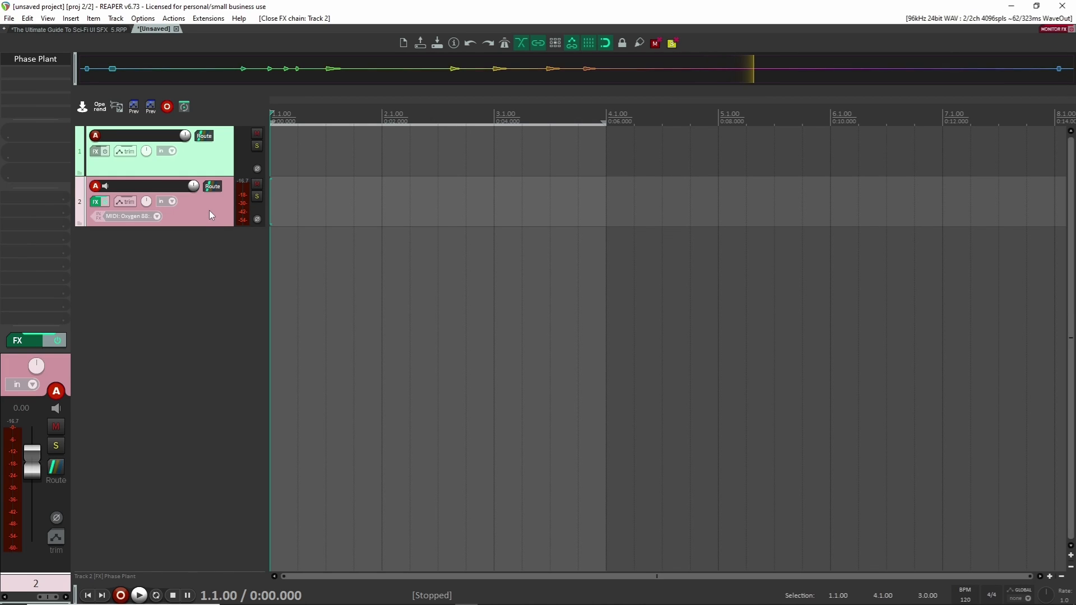
# Step: Add the VST3 version of Replika XT after Phase Plant on track 2
pyautogui.doubleClick(33, 71)
pyautogui.write('replika')
pyautogui.press('Down')
pyautogui.press('Down')
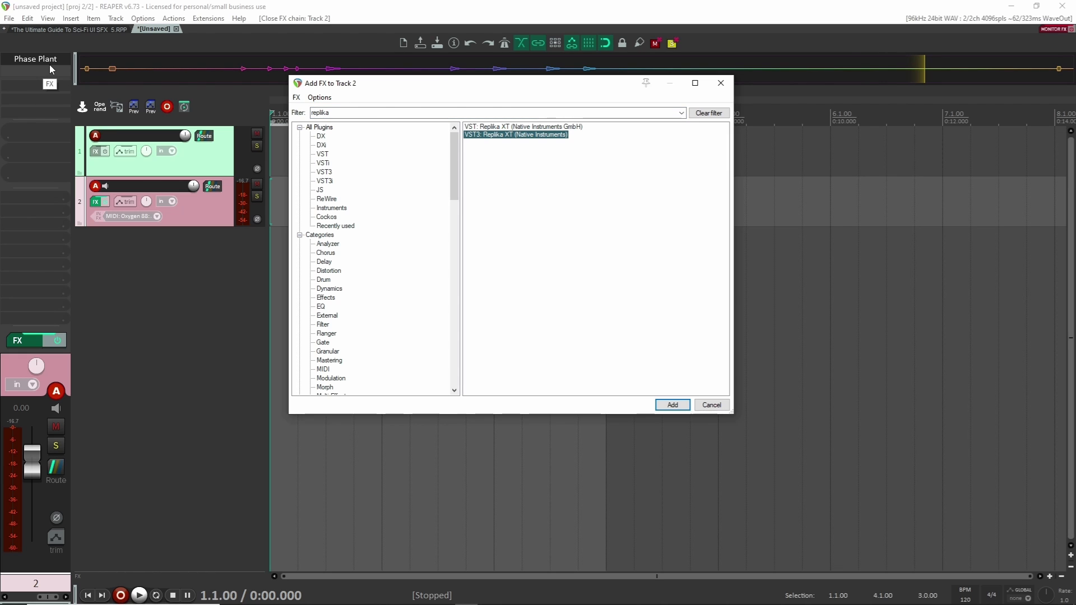
pyautogui.press('Return')
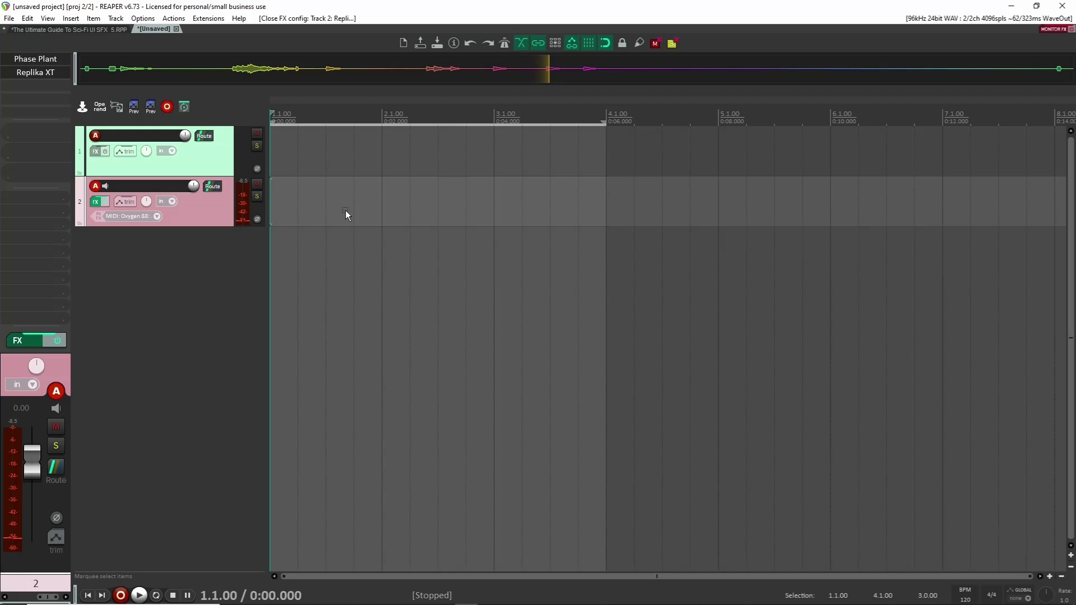
# Step: Set track 2 to record its output and record a take of about 15 seconds
pyautogui.press('o')
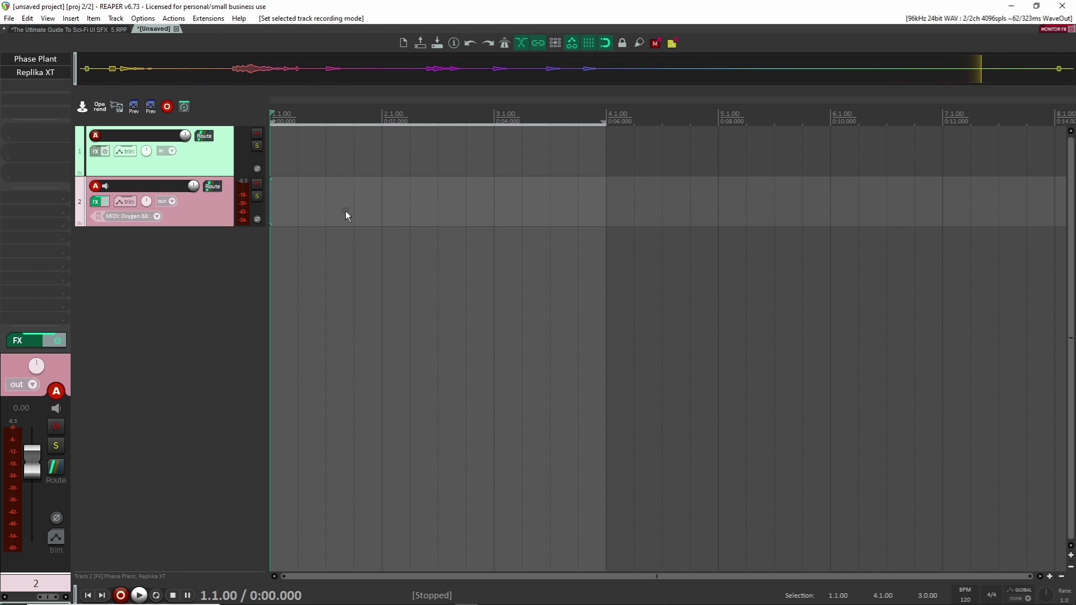
pyautogui.hotkey('ctrl', 'r')
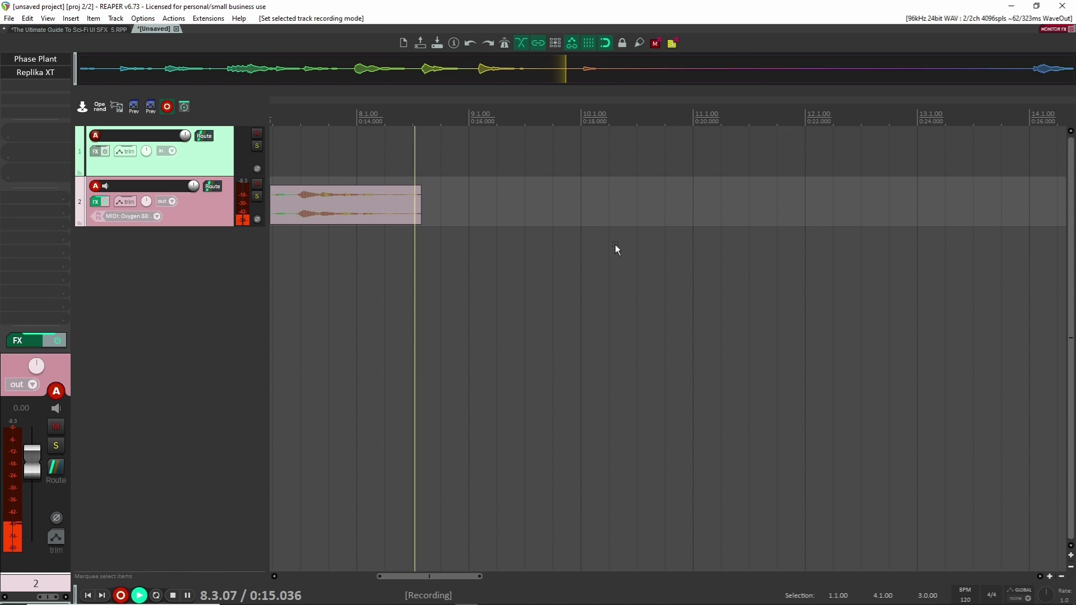
pyautogui.press('space')
# Step: Bypass Replika XT on track 2
pyautogui.scroll(-5, 571, 239)
pyautogui.keyDown('shift'); pyautogui.click(31, 75); pyautogui.keyUp('shift')
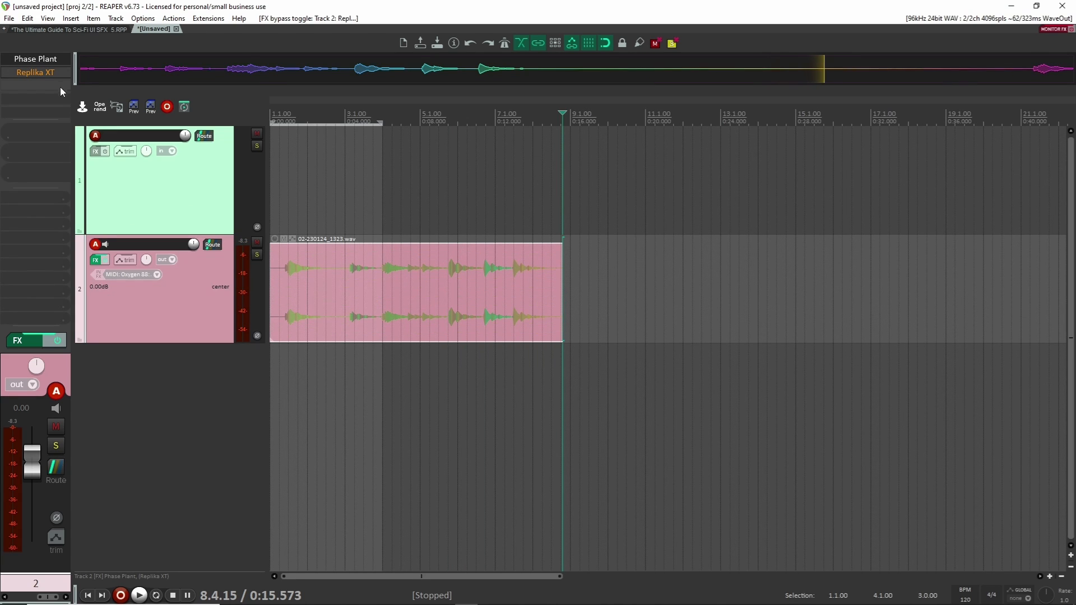
# Step: Add the VST3 version of Portal after Replika XT on track 2
pyautogui.doubleClick(45, 83)
pyautogui.write('portal')
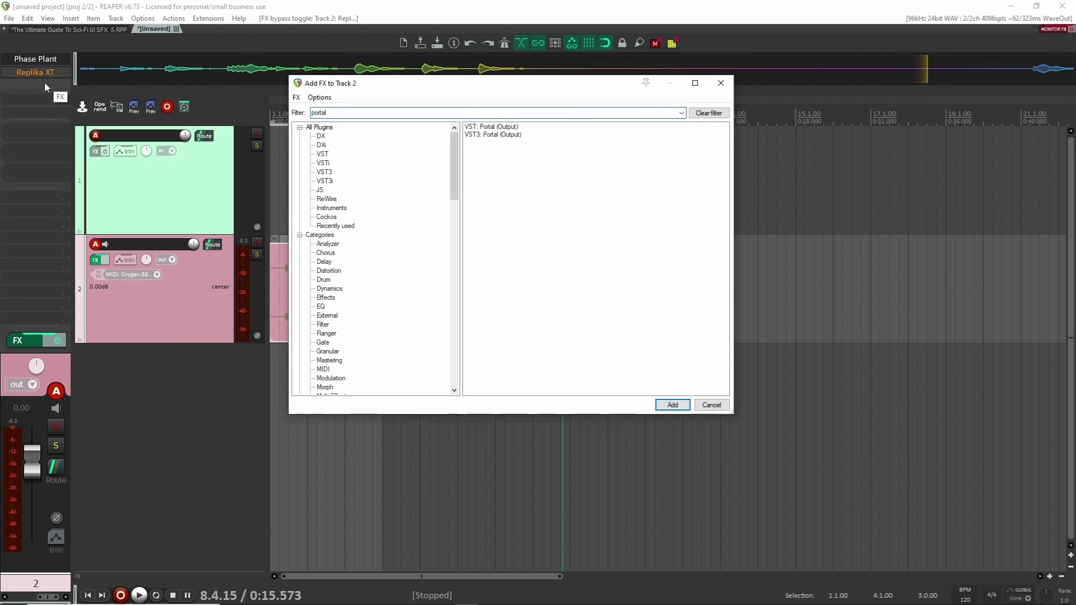
pyautogui.press('Return')
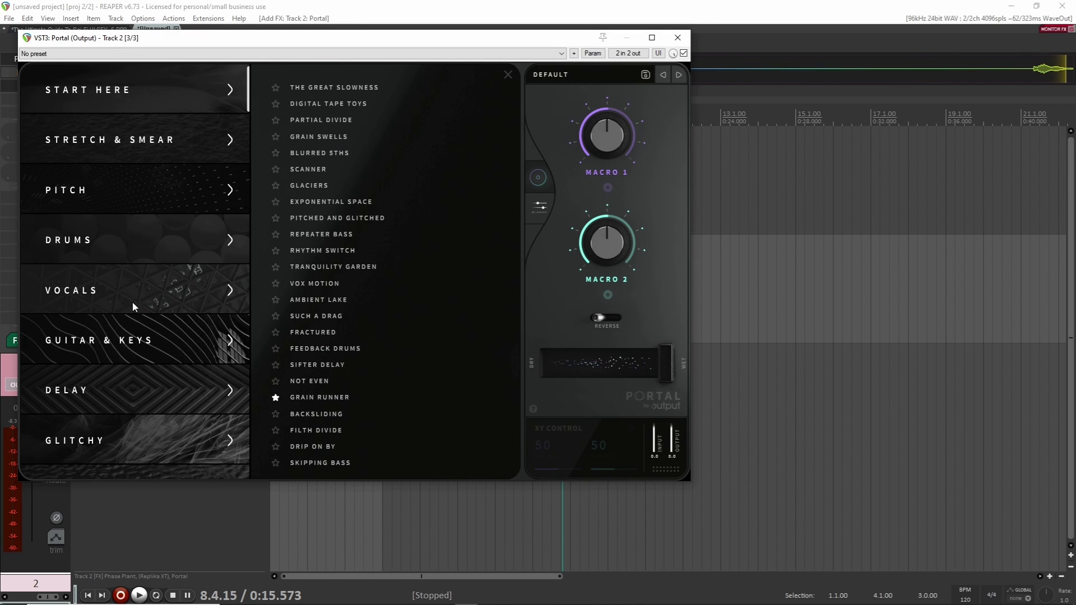
# Step: Load the Heaven Reveal preset from Portal's Delay category and close the plugin window
pyautogui.scroll(-3, 137, 379)
pyautogui.click(96, 240)
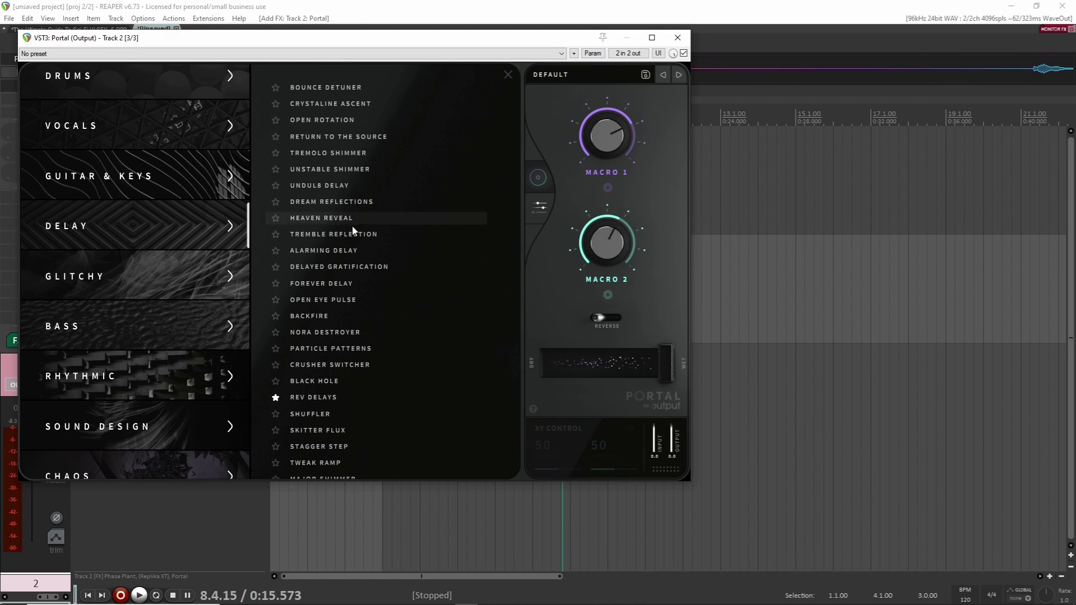
pyautogui.click(336, 218)
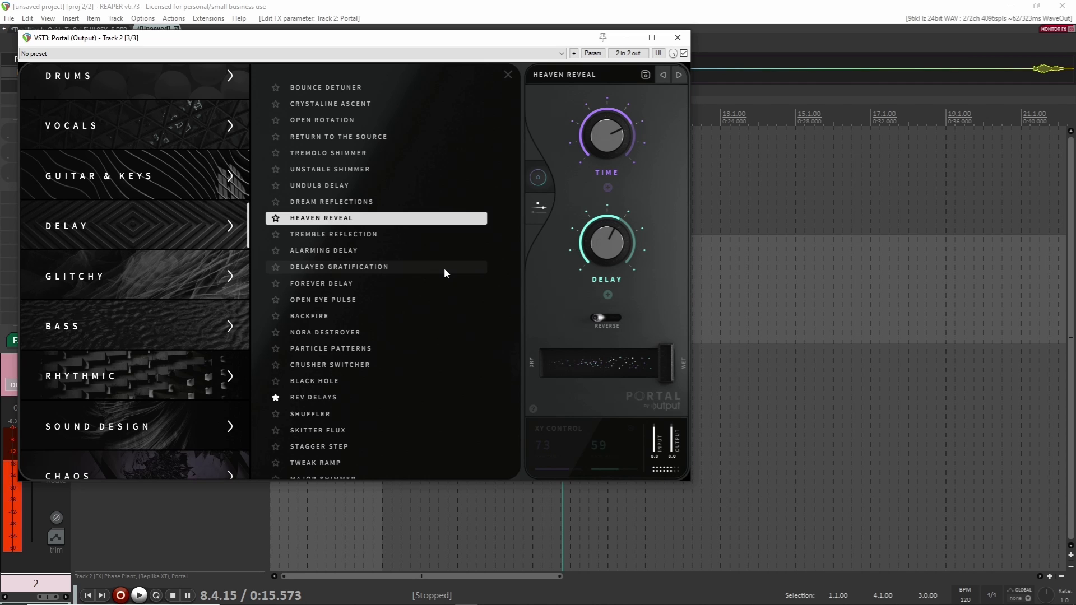
pyautogui.click(678, 38)
# Step: Record a second take of about 13 seconds on track 2 starting at 10.3.00, and bypass Portal
pyautogui.click(622, 270)
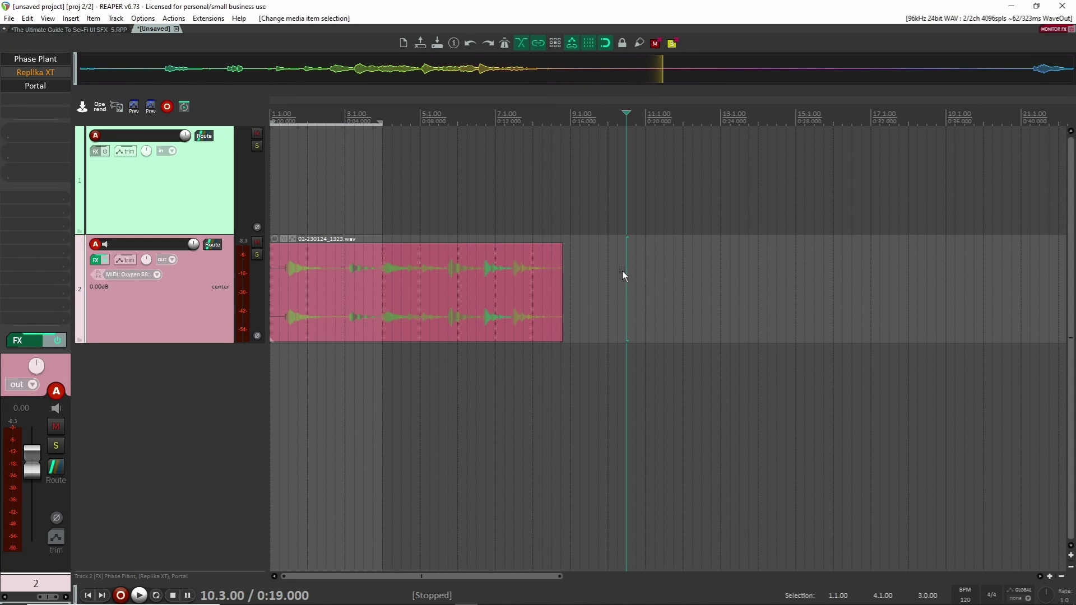
pyautogui.hotkey('ctrl', 'r')
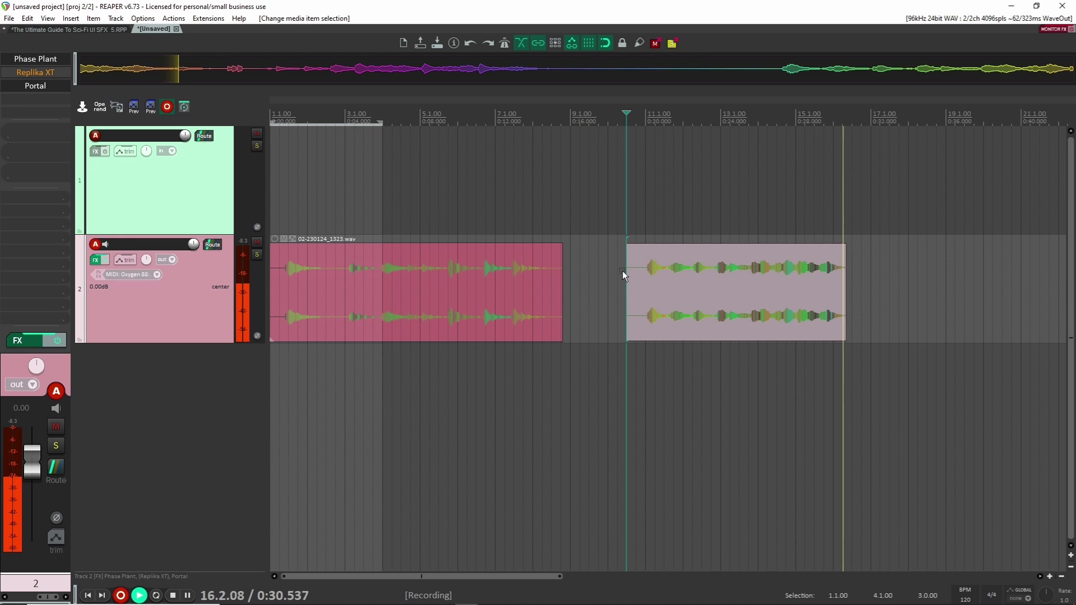
pyautogui.press('space')
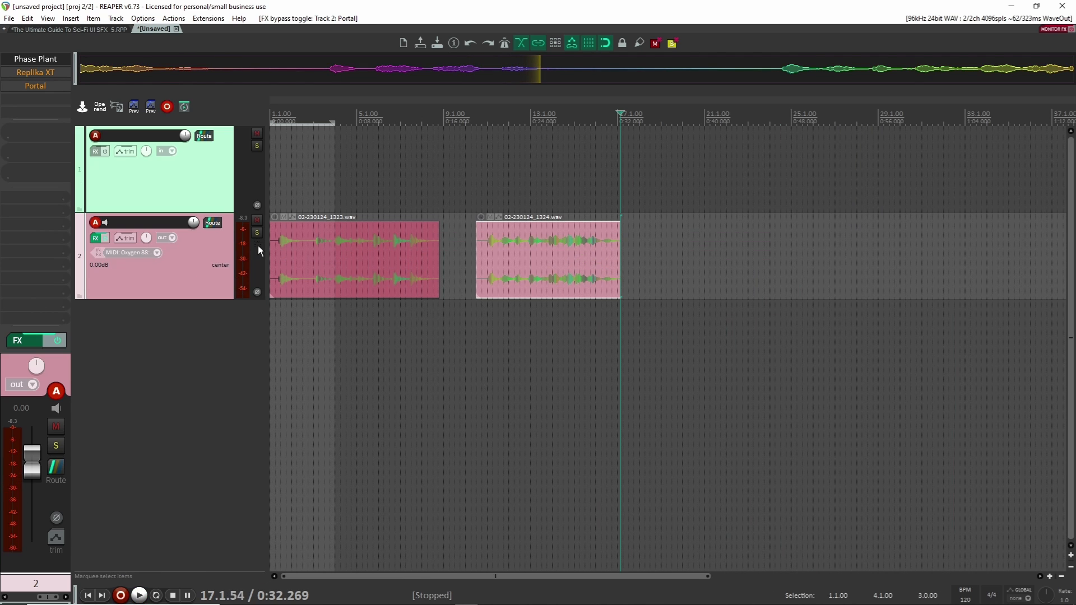
pyautogui.click(593, 242)
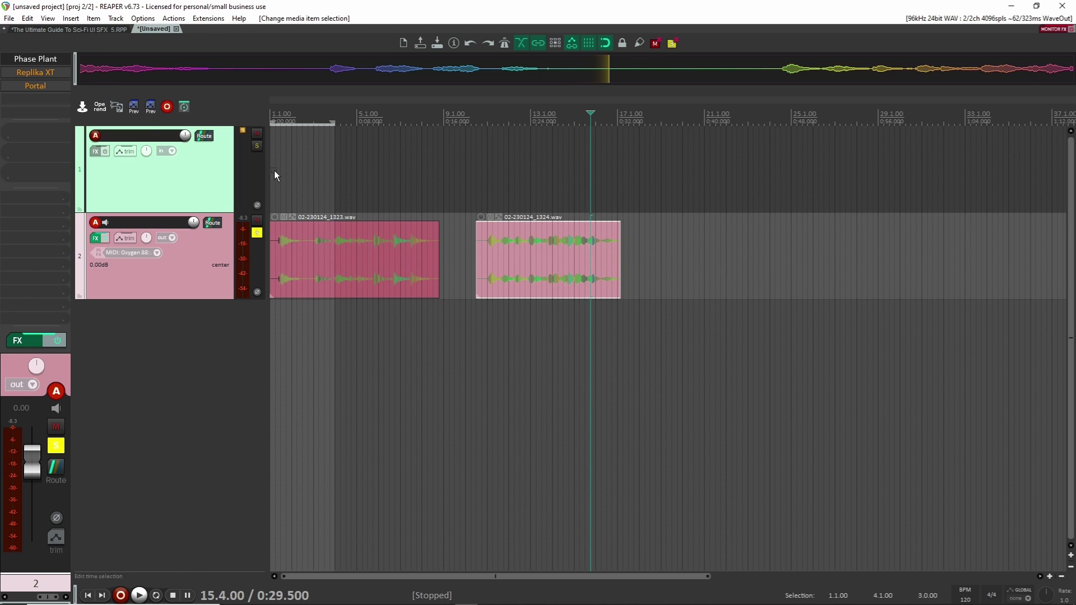
# Step: Replace the existing wavetable group in track 2's Phase Plant with a Sampler generator
pyautogui.click(35, 59)
pyautogui.moveTo(504, 46); pyautogui.dragTo(767, 36)
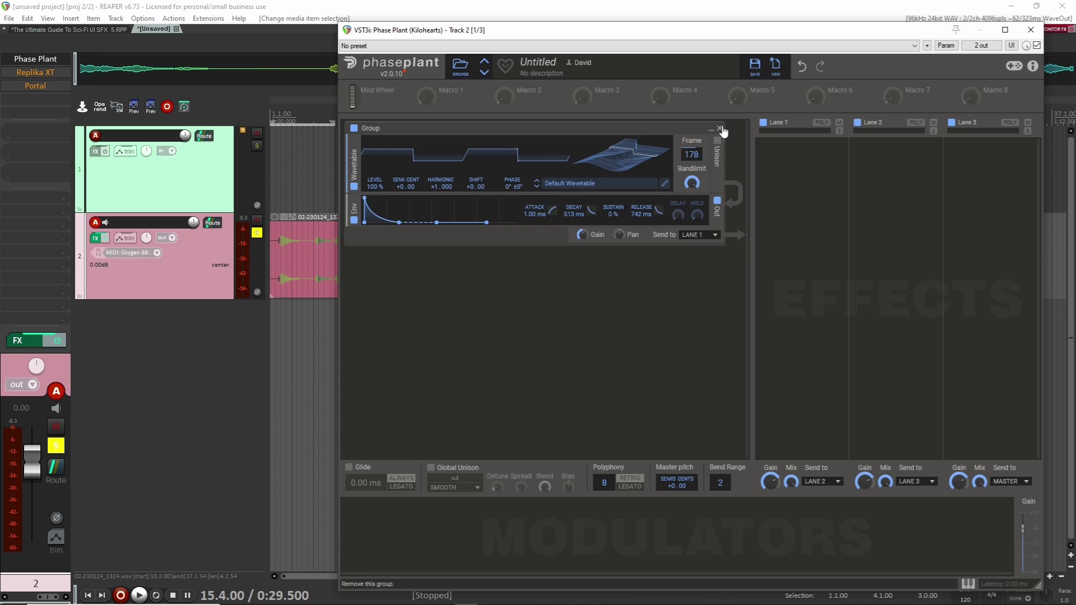
pyautogui.click(719, 129)
pyautogui.click(590, 153)
pyautogui.click(613, 212)
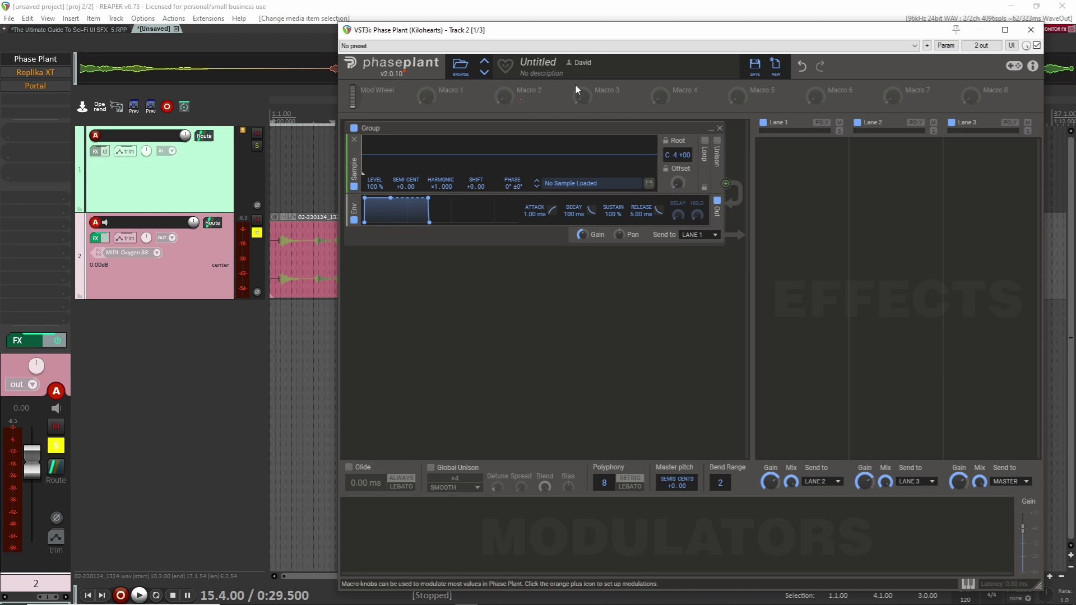
# Step: Load the first recorded take, 02-230124_1323.wav, from the timeline into the Sampler generator
pyautogui.moveTo(606, 32); pyautogui.dragTo(797, 33)
pyautogui.click(385, 285)
pyautogui.moveTo(368, 292); pyautogui.dragTo(711, 140)
pyautogui.moveTo(779, 33); pyautogui.dragTo(642, 40)
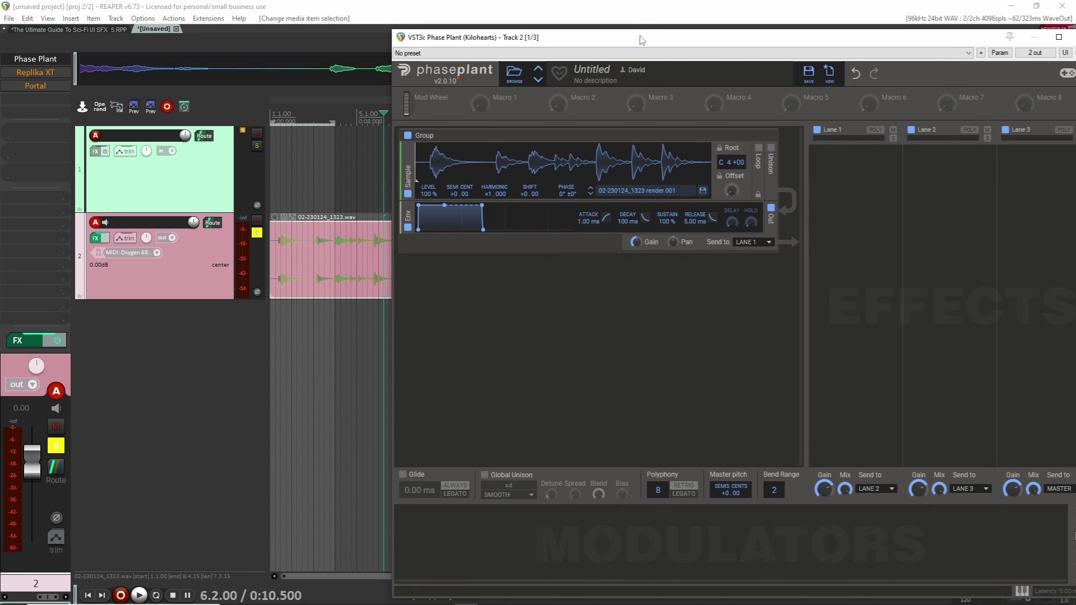
pyautogui.moveTo(577, 49); pyautogui.dragTo(524, 47)
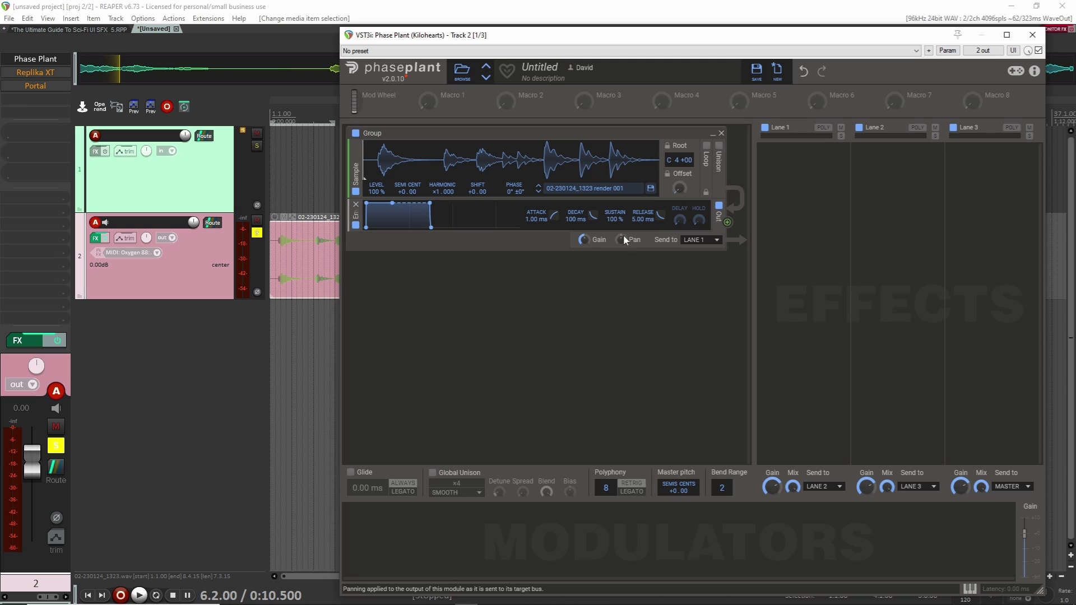
# Step: Set the sampler envelope's sustain to 0 % and move the sample start to the beginning of the first hit
pyautogui.moveTo(392, 203); pyautogui.dragTo(392, 227)
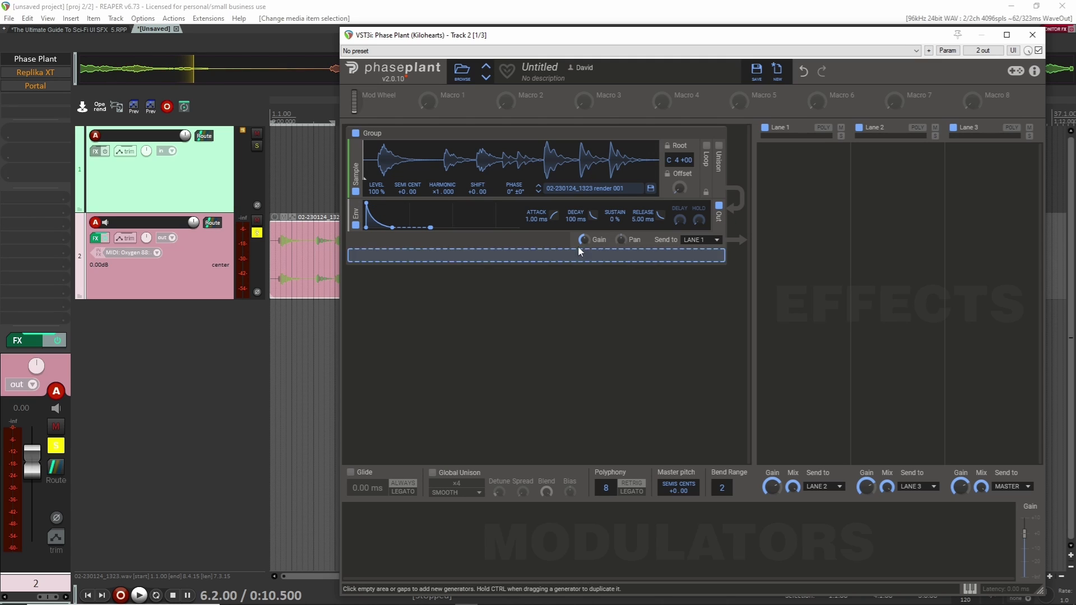
pyautogui.moveTo(366, 164); pyautogui.dragTo(382, 166)
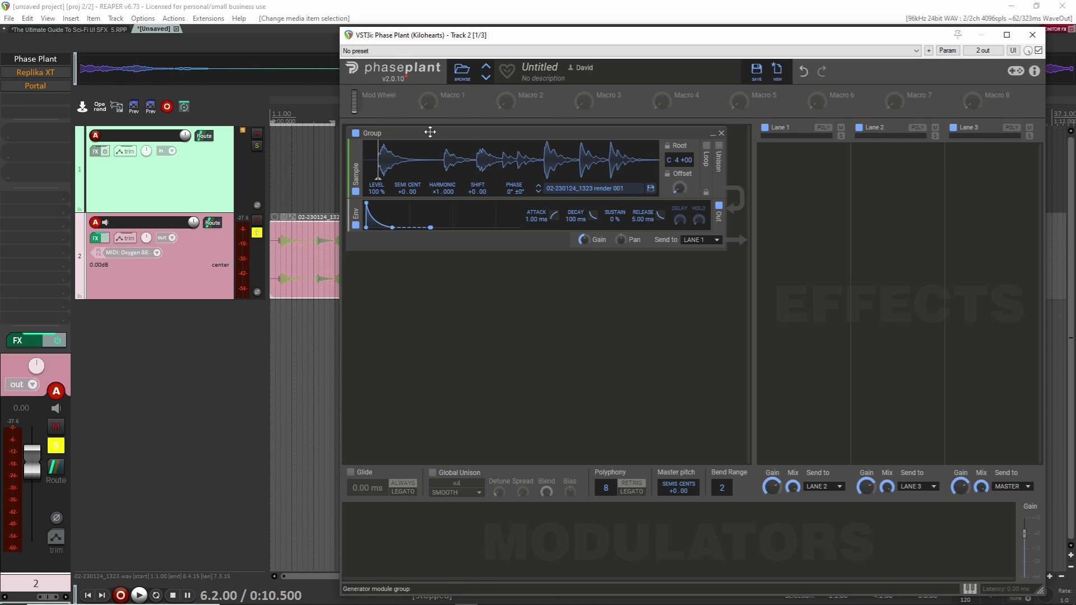
# Step: Enable unison on the sampler with four voices and set its mode to Synthetic
pyautogui.click(717, 159)
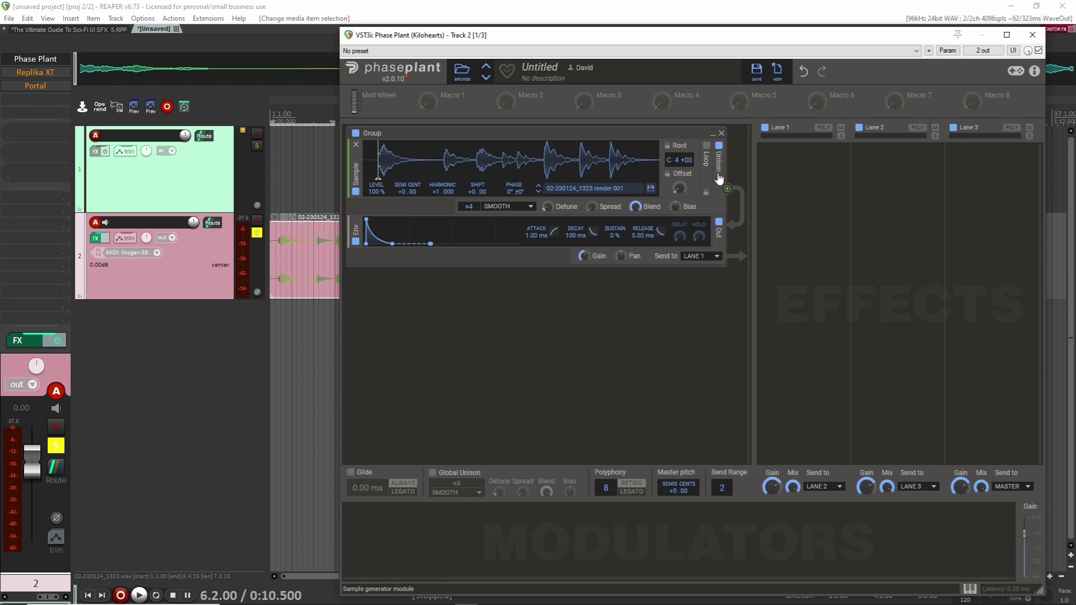
pyautogui.click(519, 207)
pyautogui.click(522, 248)
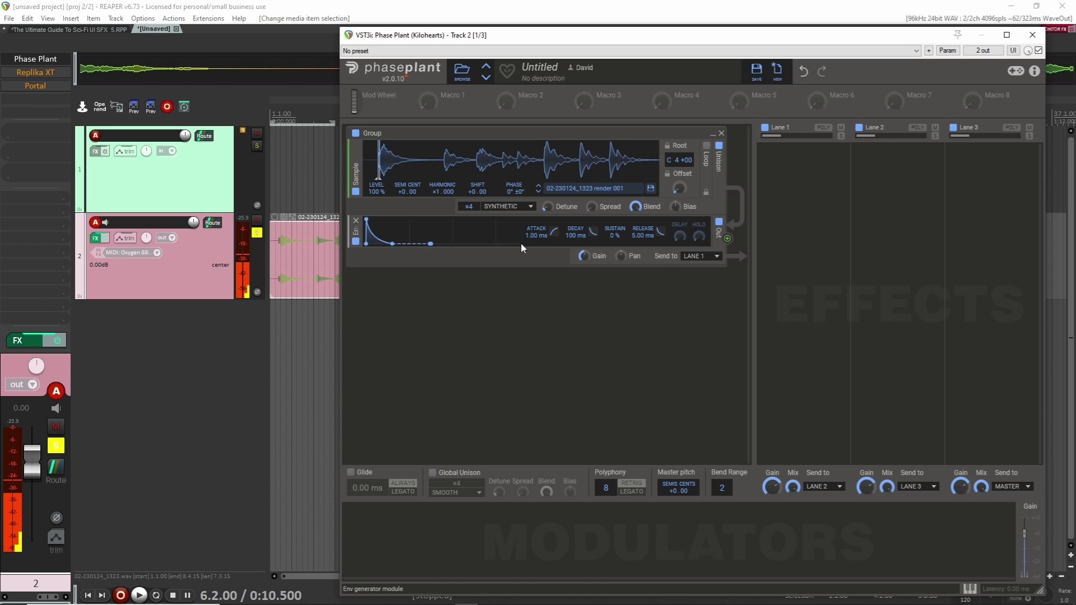
# Step: Add a Wavetable generator in a new group below the sampler and turn off its envelope's output routing
pyautogui.click(532, 298)
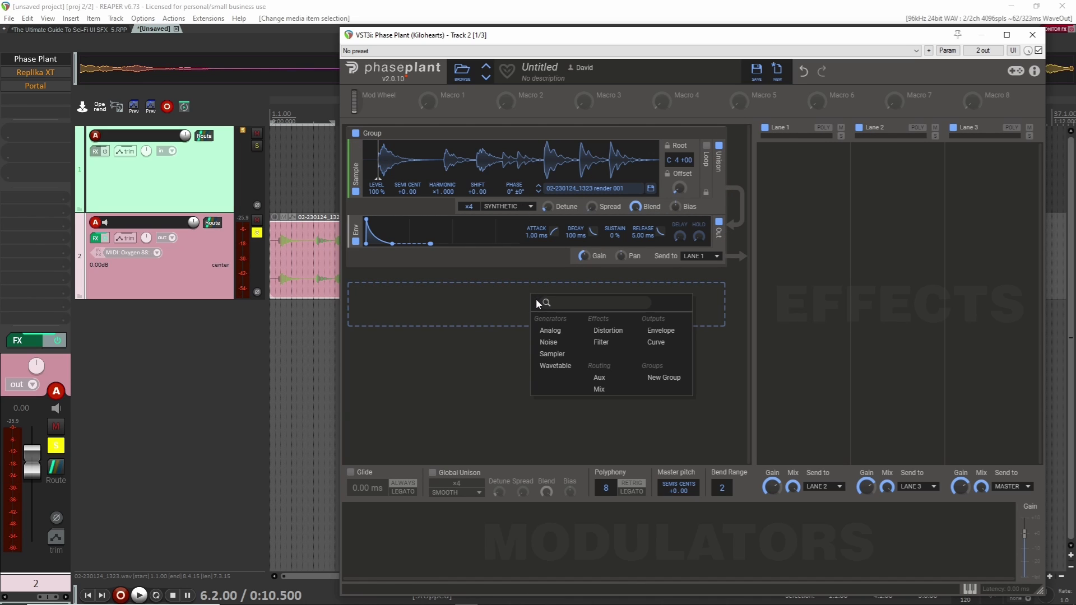
pyautogui.click(571, 368)
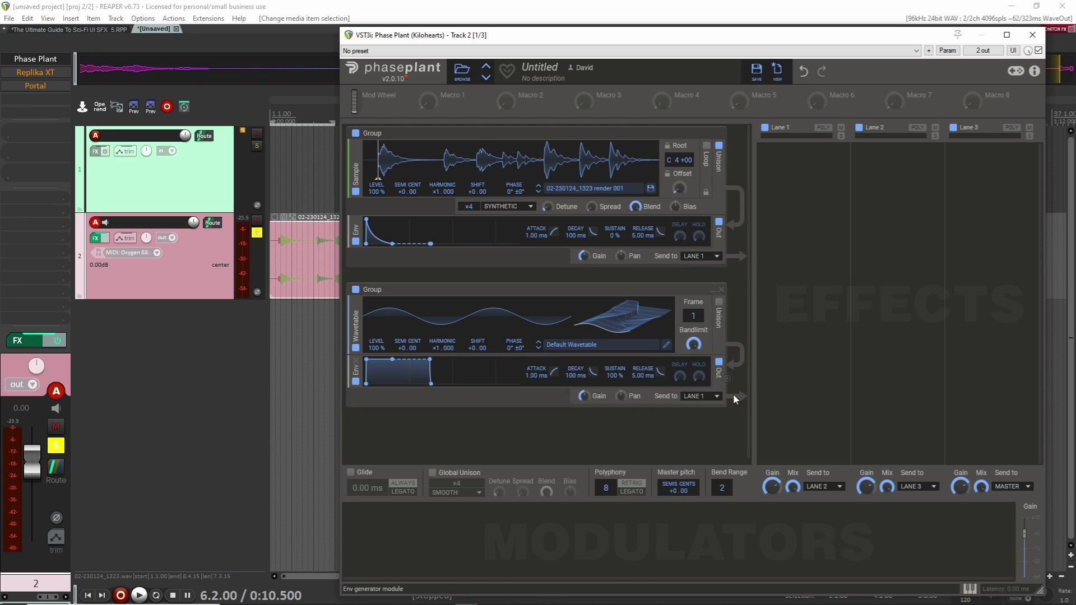
pyautogui.click(719, 362)
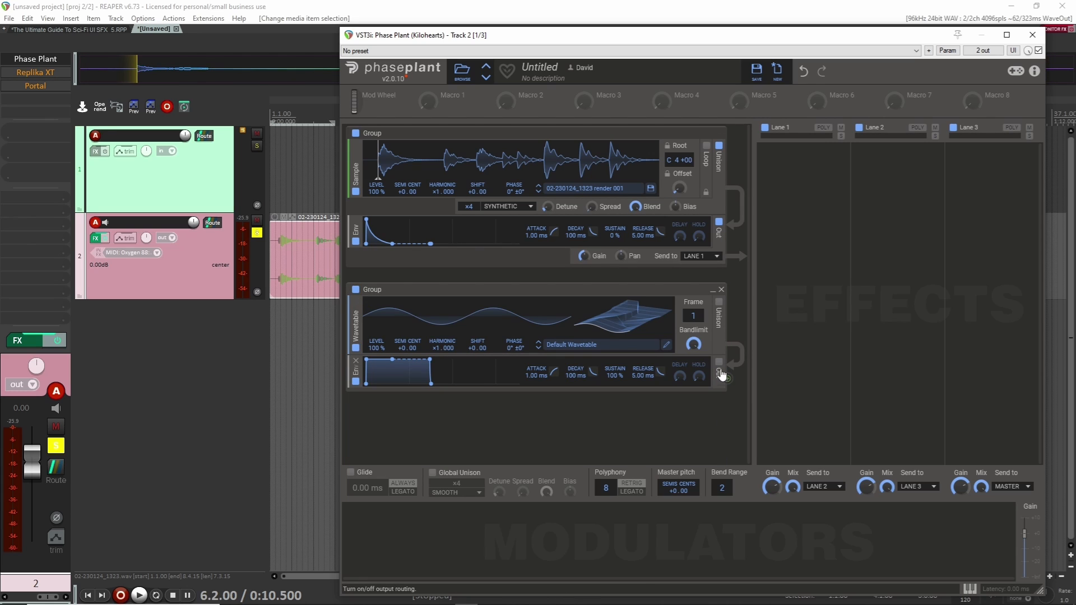
# Step: Modulate the sampler's phase from the wavetable group's envelope output, with the wavetable at frame 158 and its level at 100 %
pyautogui.moveTo(727, 379); pyautogui.dragTo(515, 188)
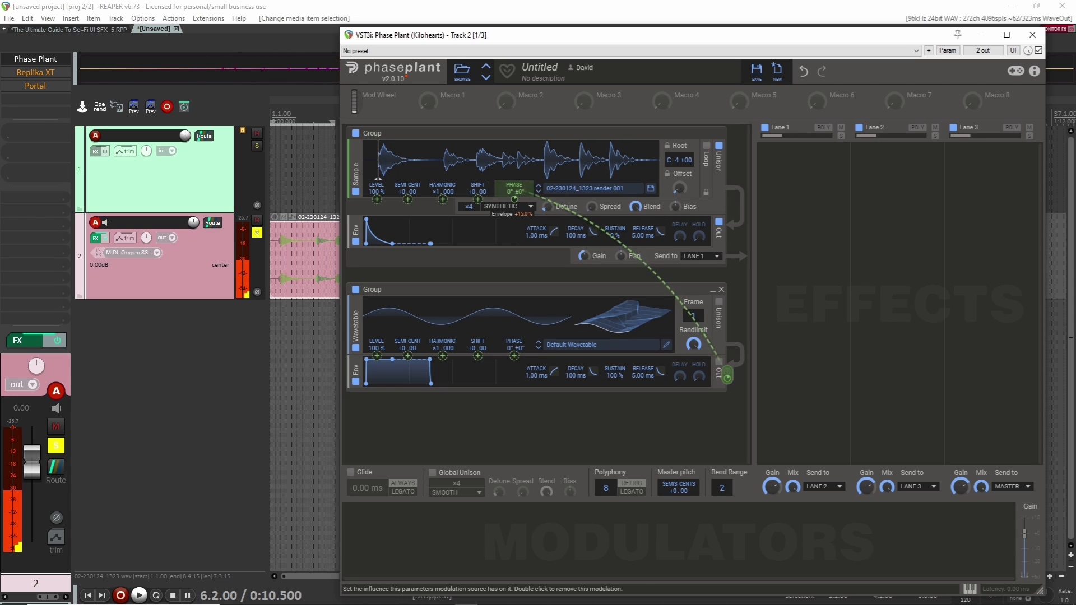
pyautogui.moveTo(662, 311); pyautogui.dragTo(662, 235)
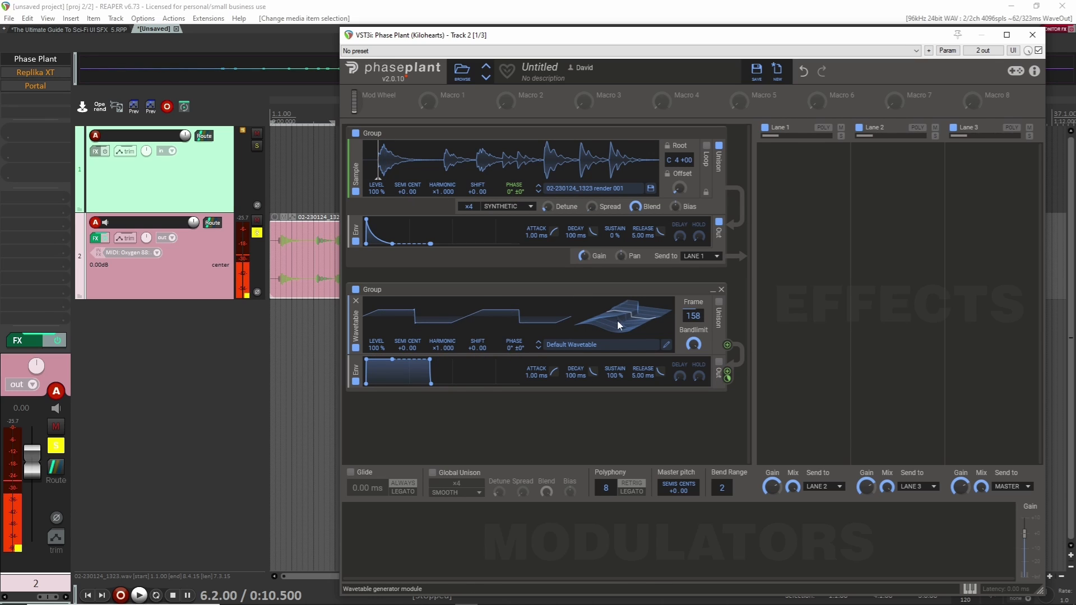
pyautogui.moveTo(376, 344); pyautogui.dragTo(376, 381)
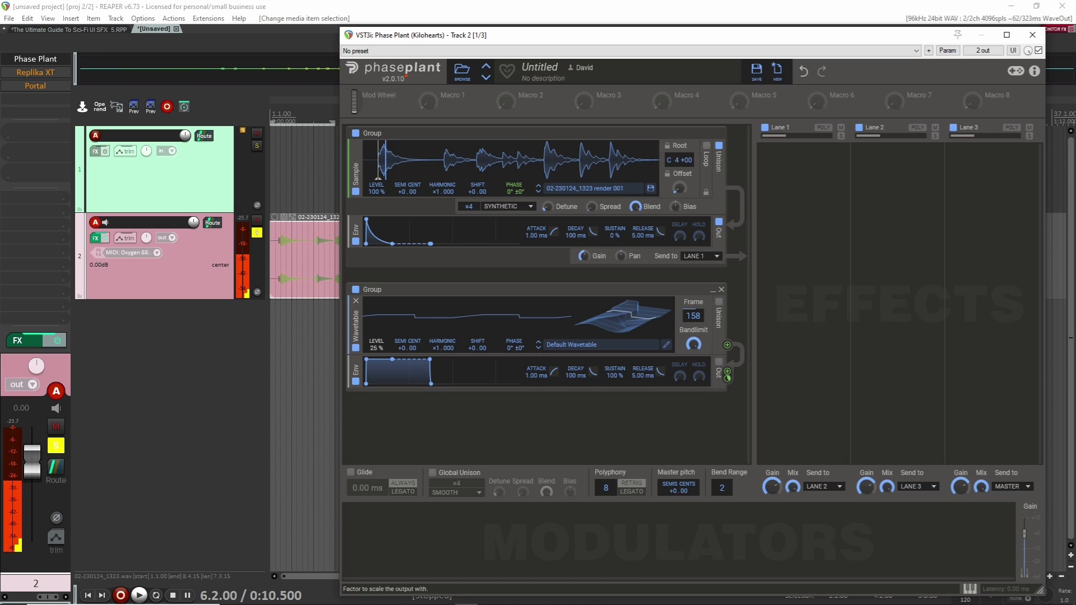
pyautogui.doubleClick(376, 348)
# Step: Add an LFO modulating the wavetable's level, reset the level to 100 % and make the modulation amount negative
pyautogui.click(387, 507)
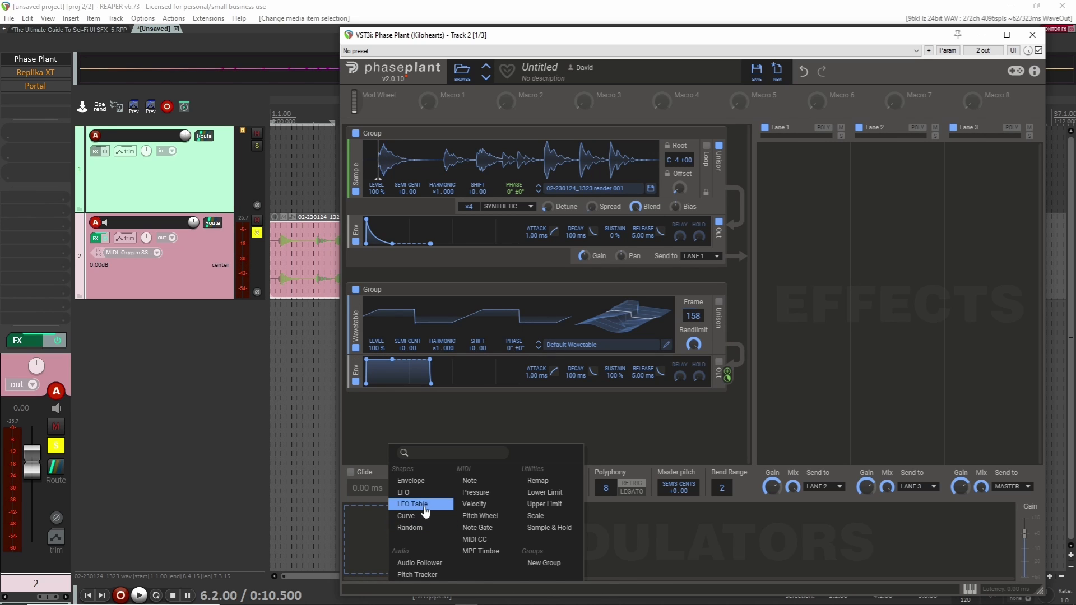
pyautogui.click(419, 499)
pyautogui.moveTo(543, 568); pyautogui.dragTo(377, 409)
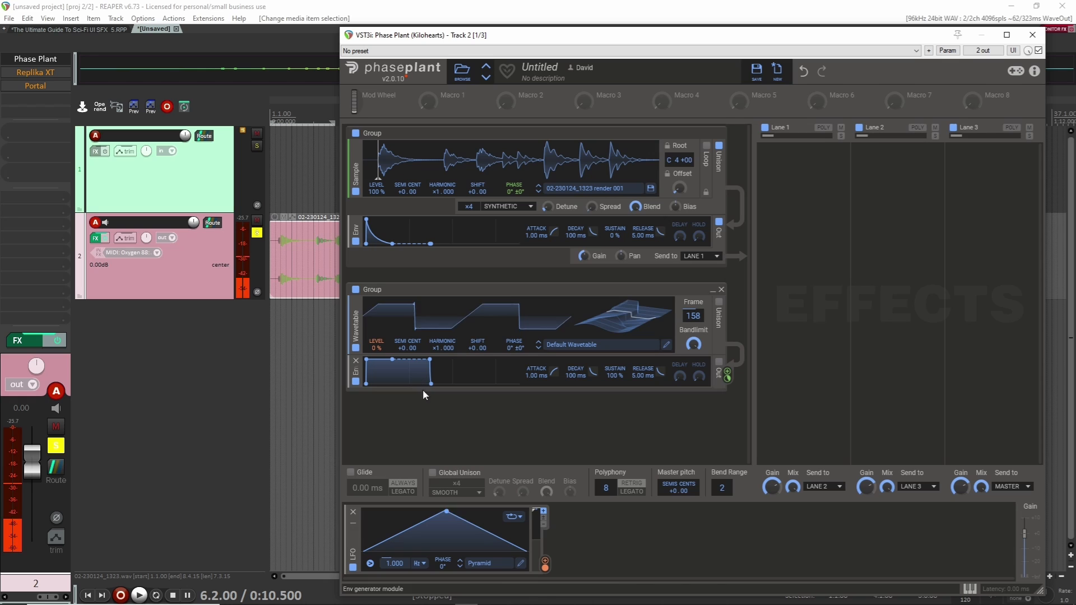
pyautogui.doubleClick(373, 350)
pyautogui.moveTo(377, 355); pyautogui.dragTo(376, 449)
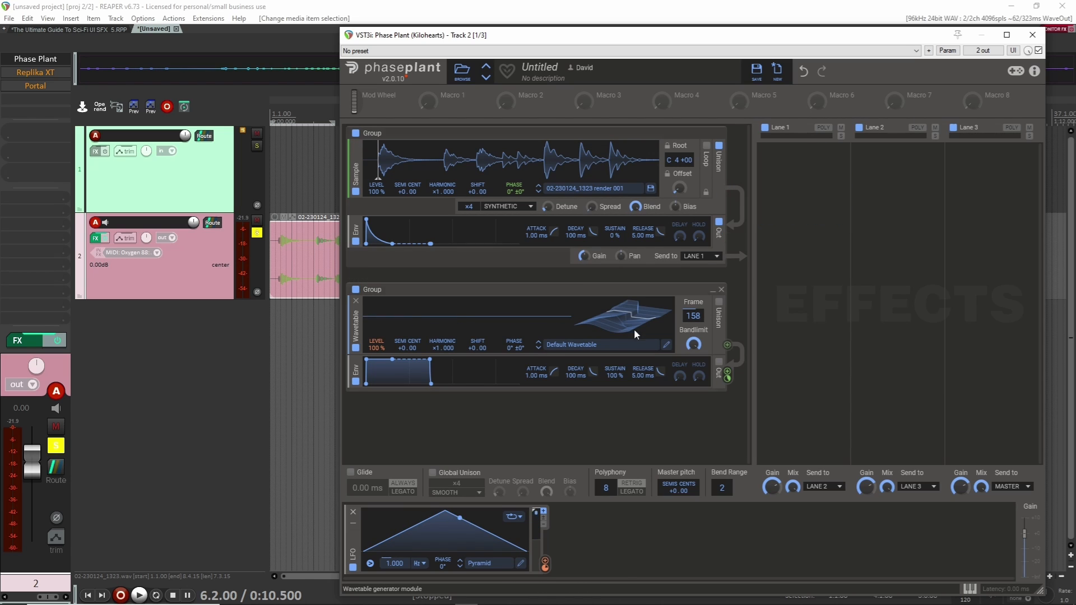
# Step: Turn off the wavetable group and move the sampler's start point to the last hit in the sample
pyautogui.click(355, 290)
pyautogui.moveTo(384, 157); pyautogui.dragTo(613, 163)
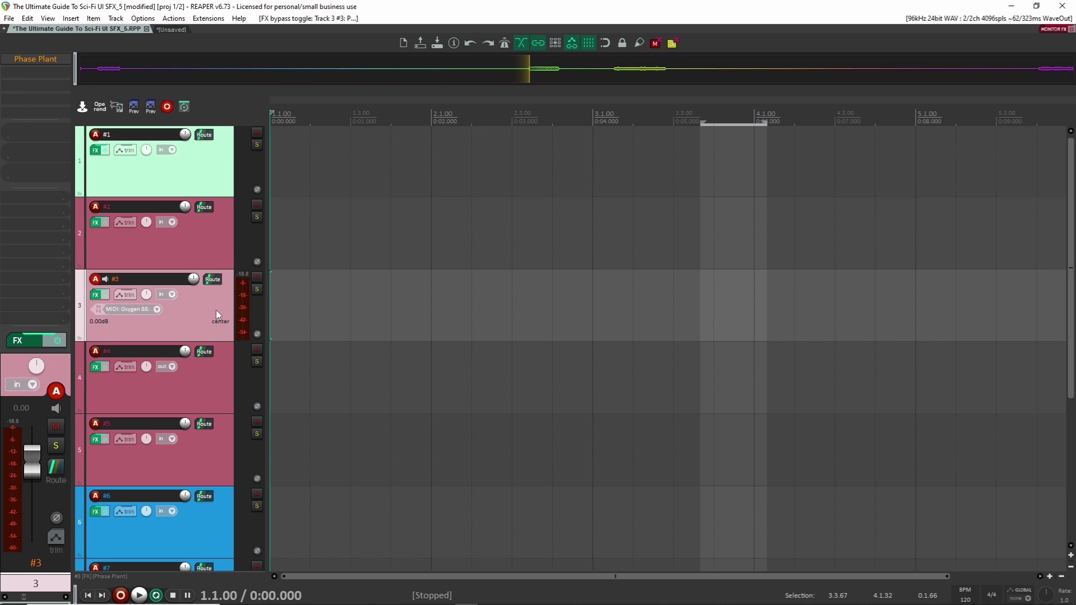
# Step: Insert a new track 4 with Phase Plant and add three Analog generators in separate groups
pyautogui.hotkey('ctrl', 'shift', 't')
pyautogui.press('Return')
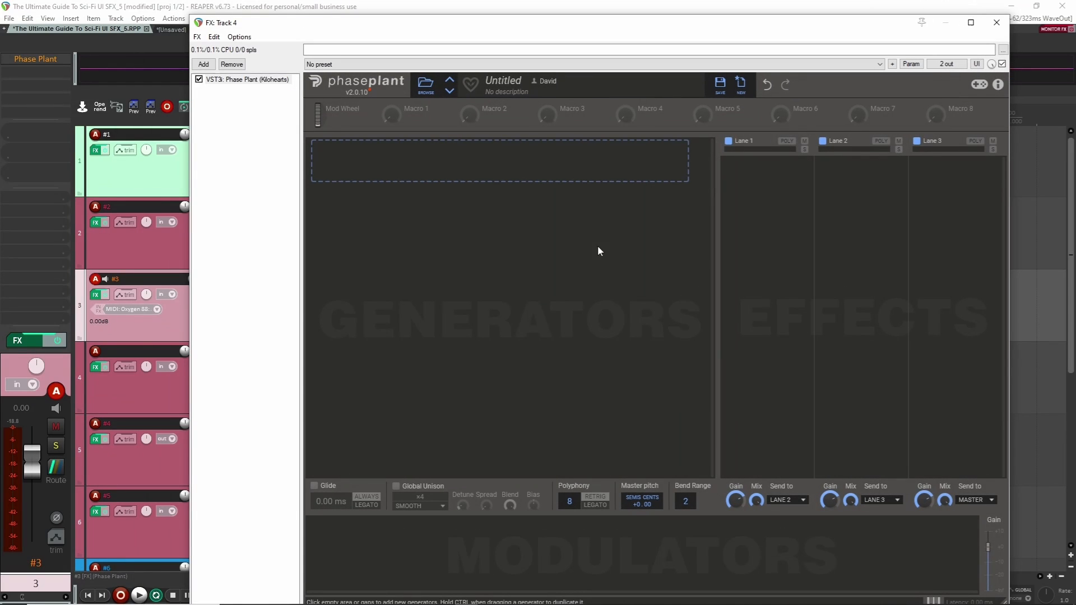
pyautogui.click(563, 179)
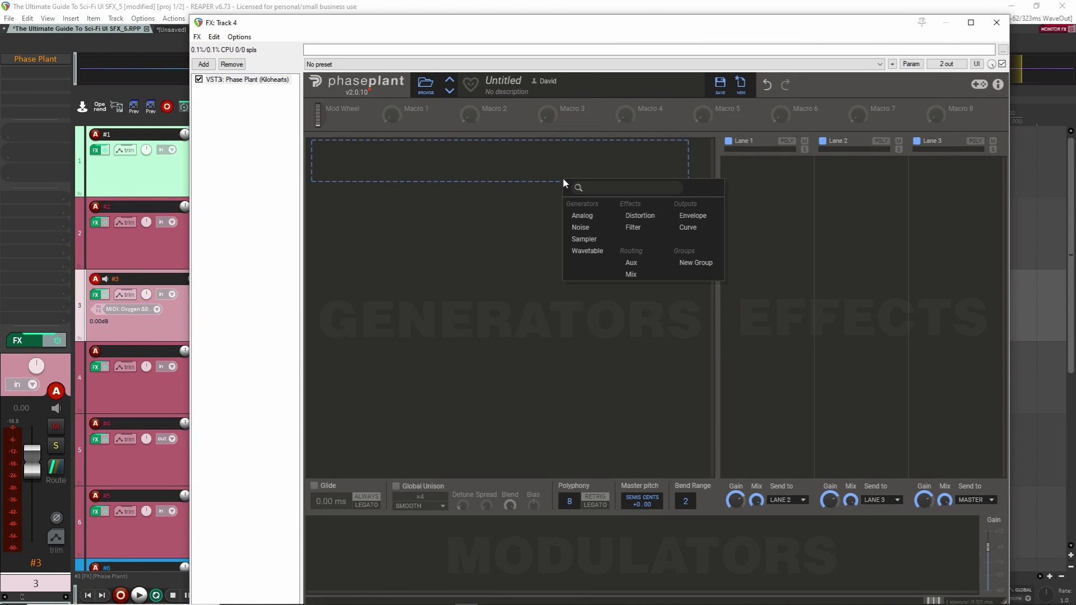
pyautogui.click(581, 215)
pyautogui.click(616, 308)
pyautogui.click(636, 343)
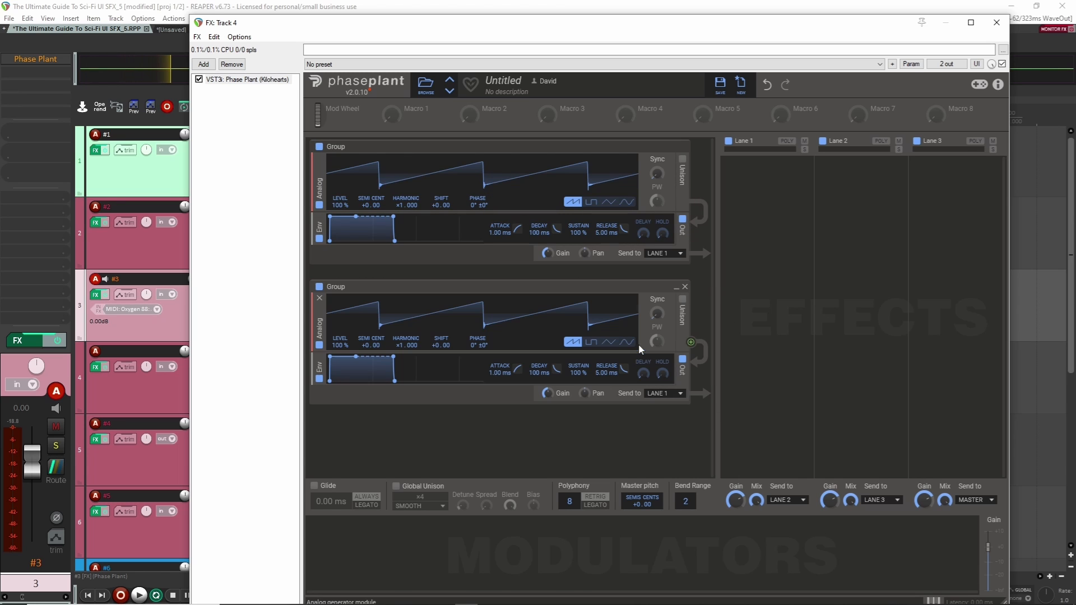
pyautogui.click(557, 442)
pyautogui.click(577, 466)
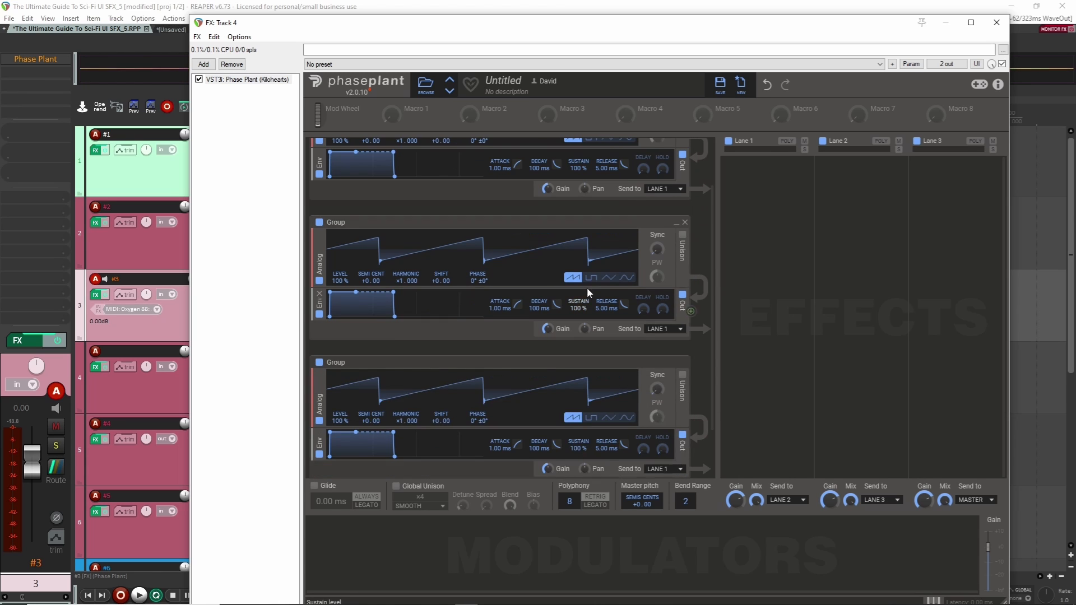
# Step: Set the first Analog generator to a square wave and raise its sync
pyautogui.scroll(2, 586, 287)
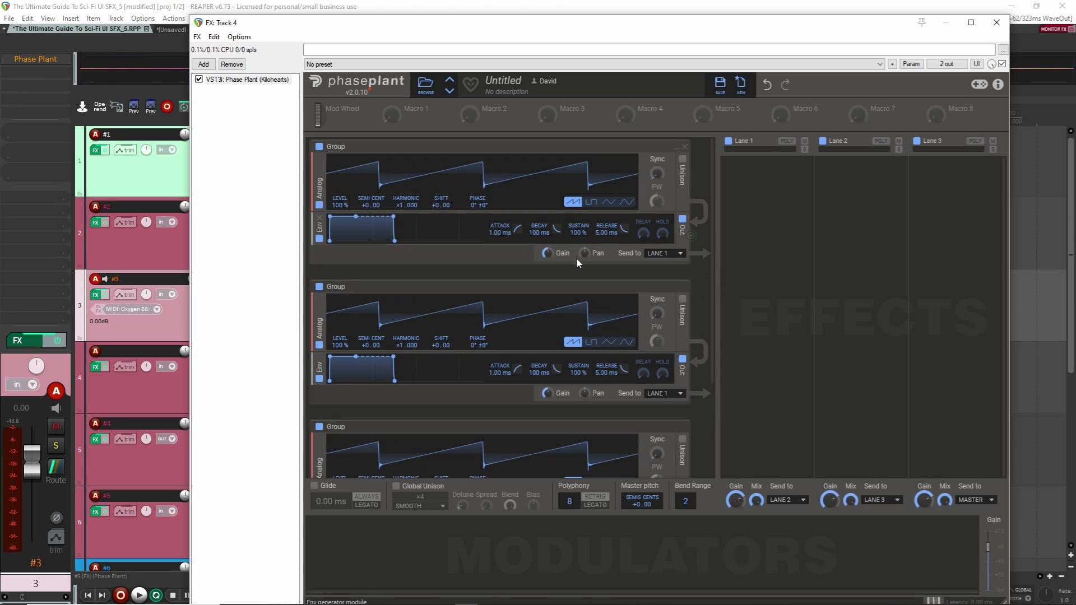
pyautogui.click(590, 201)
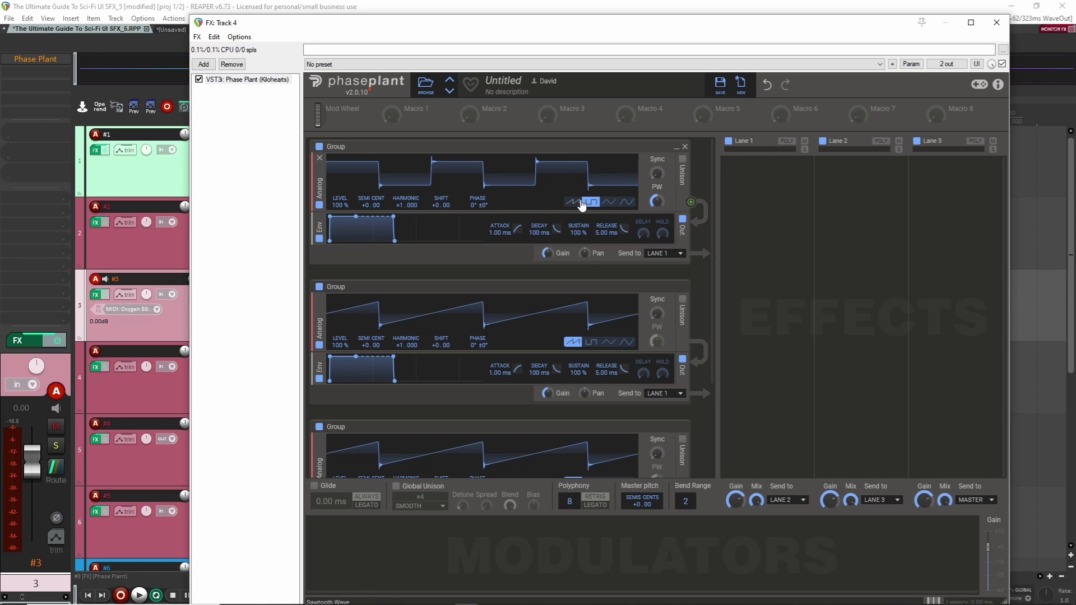
pyautogui.moveTo(656, 173); pyautogui.dragTo(656, 146)
# Step: Set the second Analog generator to a triangle wave and raise its sync slightly
pyautogui.scroll(-1, 612, 315)
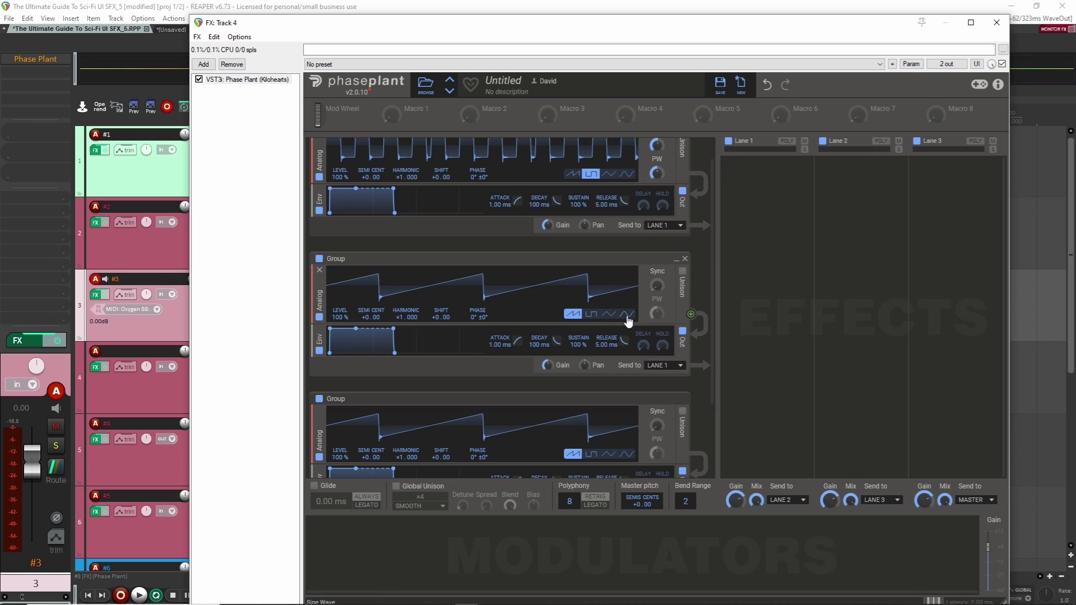
pyautogui.click(613, 314)
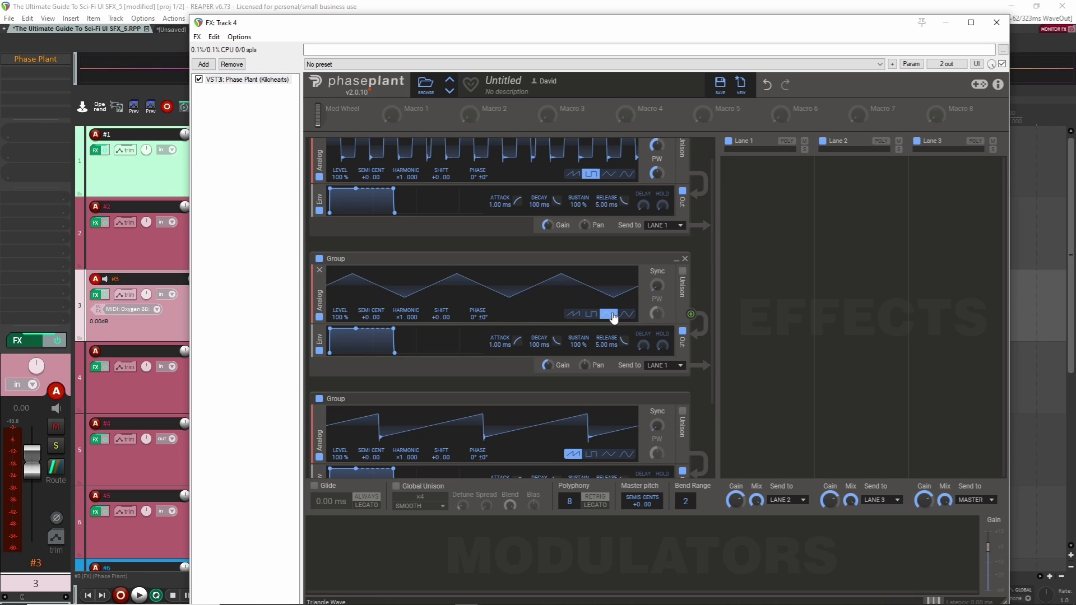
pyautogui.moveTo(656, 285); pyautogui.dragTo(656, 276)
# Step: Set the third Analog generator to a sine wave and raise its pitch by 12 semitones
pyautogui.scroll(-2, 608, 391)
pyautogui.click(630, 399)
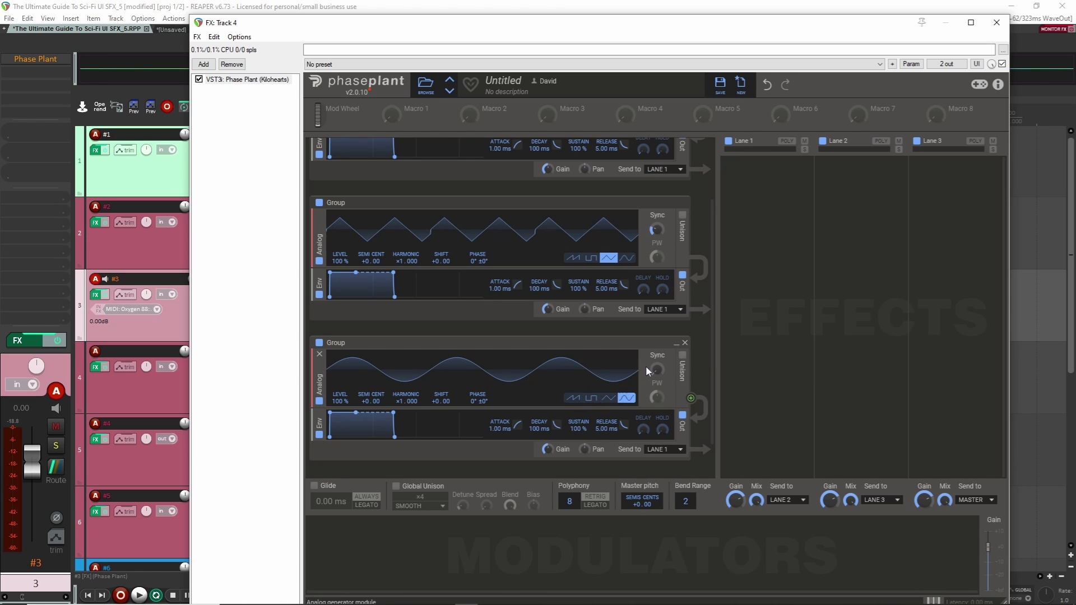
pyautogui.scroll(-2, 650, 373)
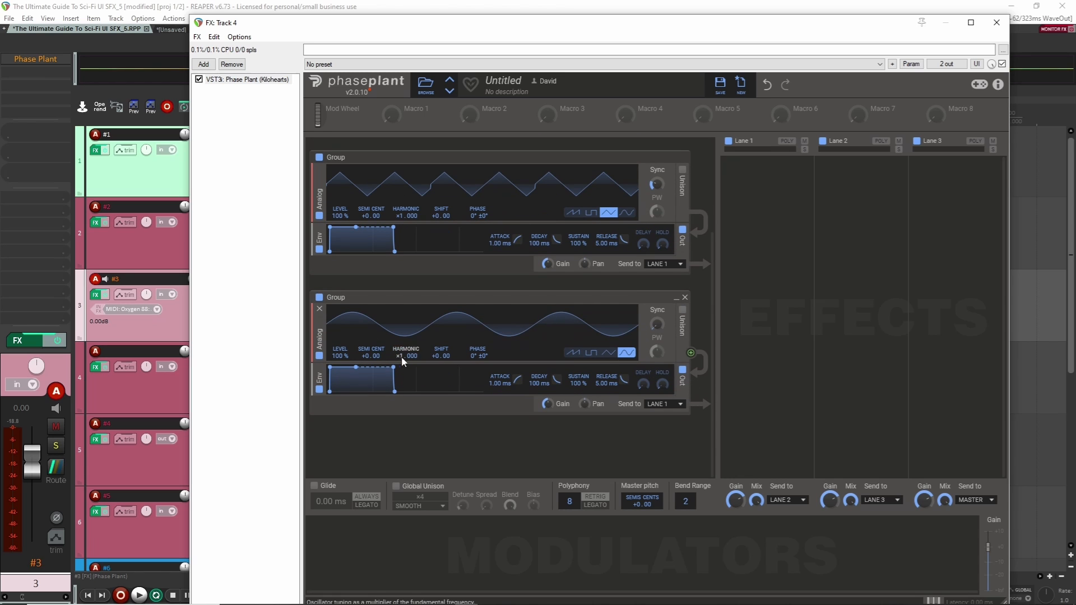
pyautogui.moveTo(366, 356); pyautogui.dragTo(366, 322)
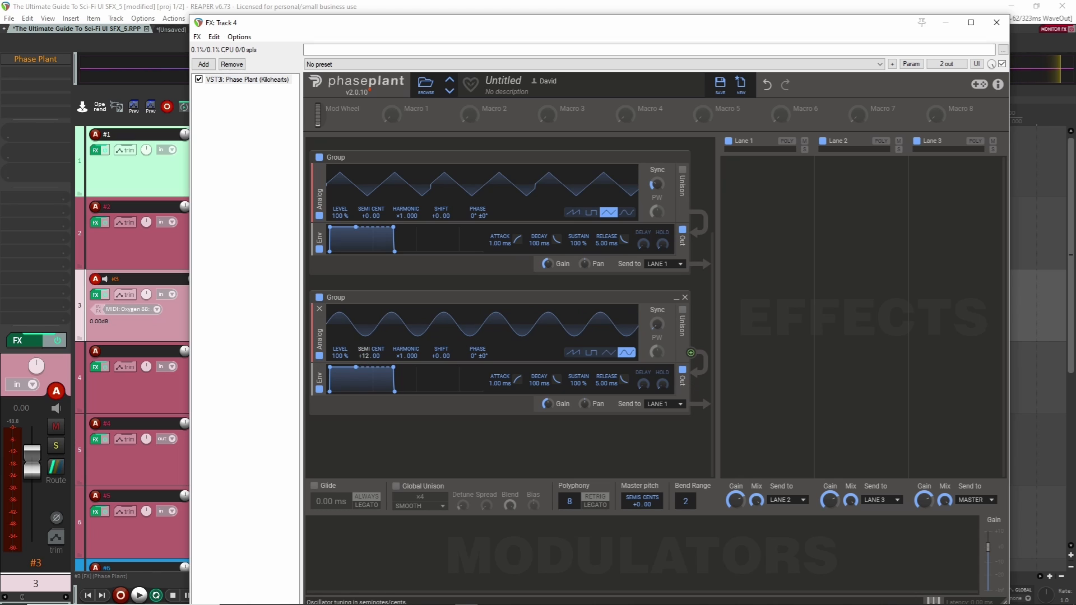
# Step: Select track 4 for playing and add a Gain effect set to -18.33 dB in Lane 1
pyautogui.click(157, 392)
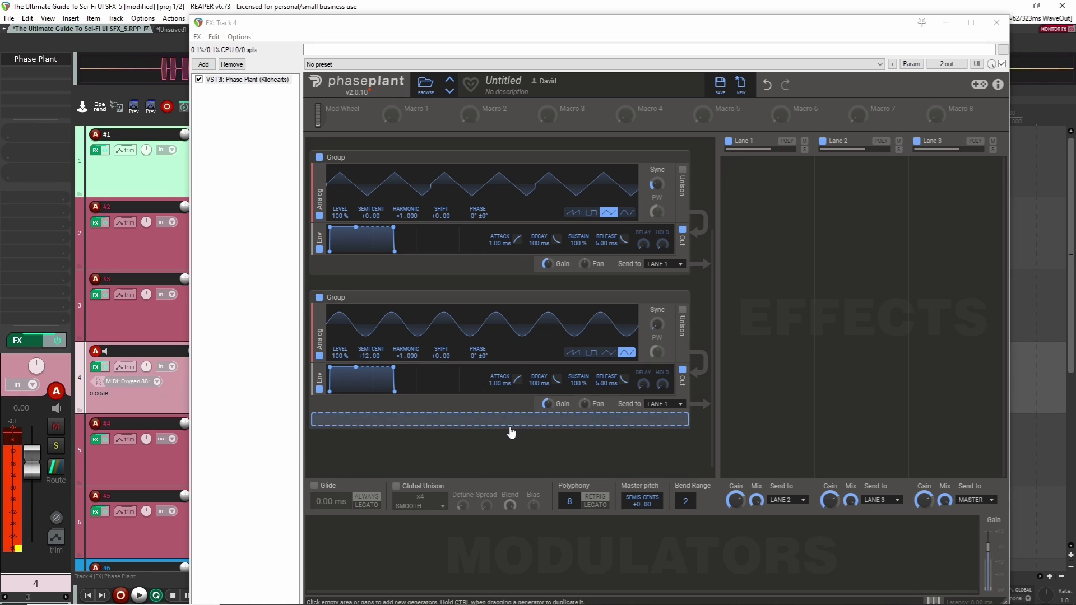
pyautogui.click(756, 196)
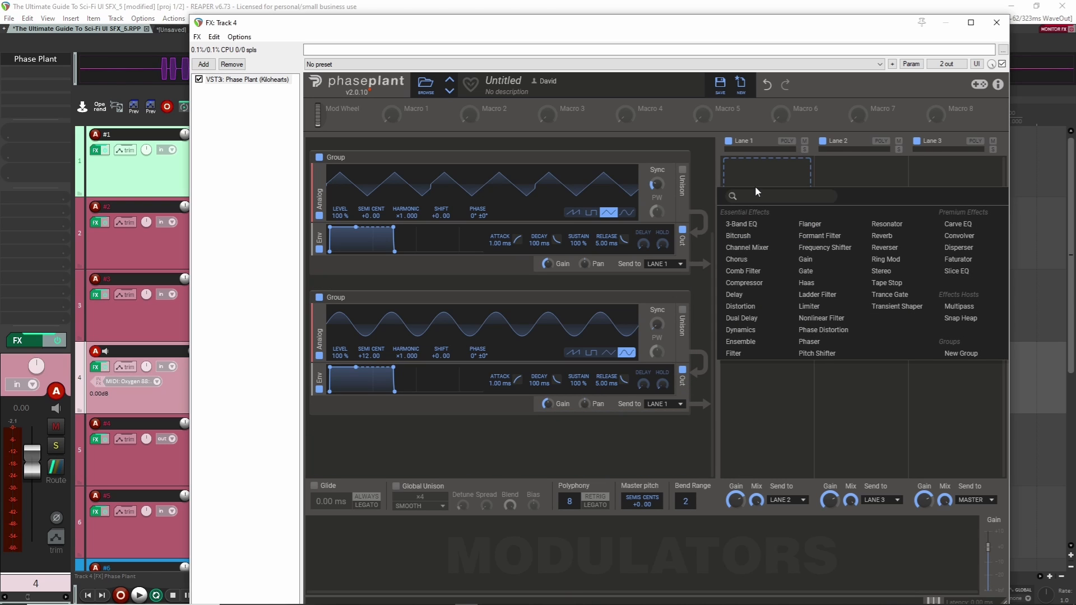
pyautogui.click(812, 258)
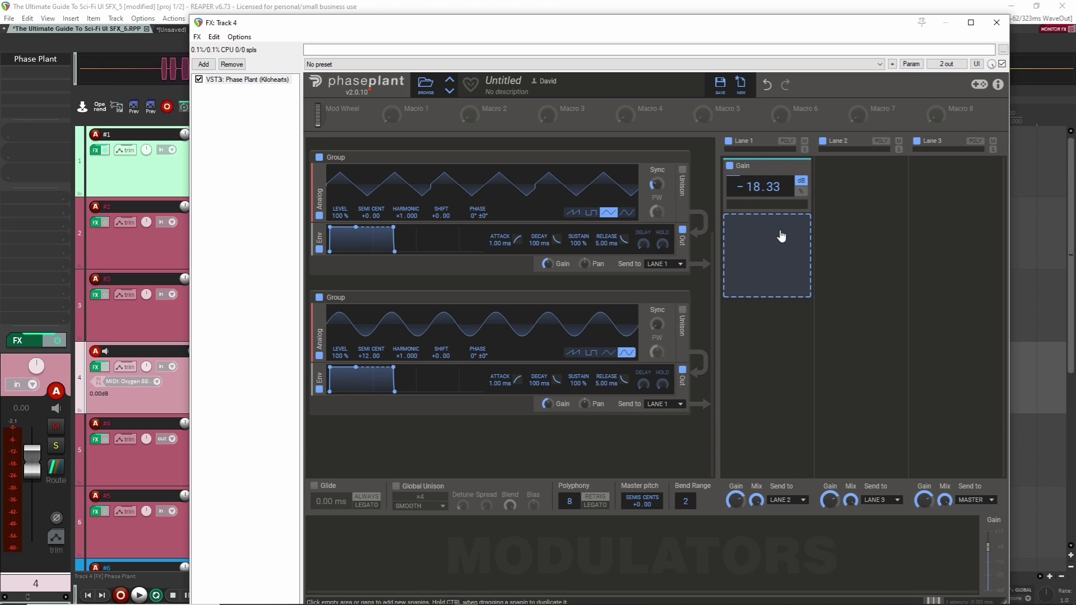
# Step: Add an LFO modulator with the factory Major 7th arpeggio shape and raise its rate to 7.835 Hz
pyautogui.scroll(3, 701, 300)
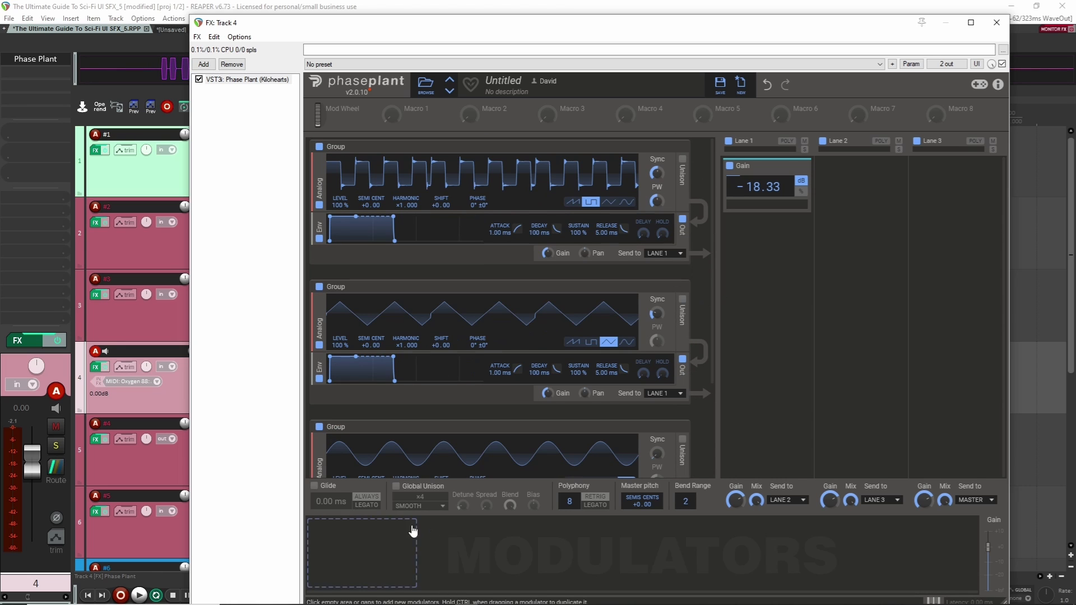
pyautogui.click(392, 548)
pyautogui.click(410, 505)
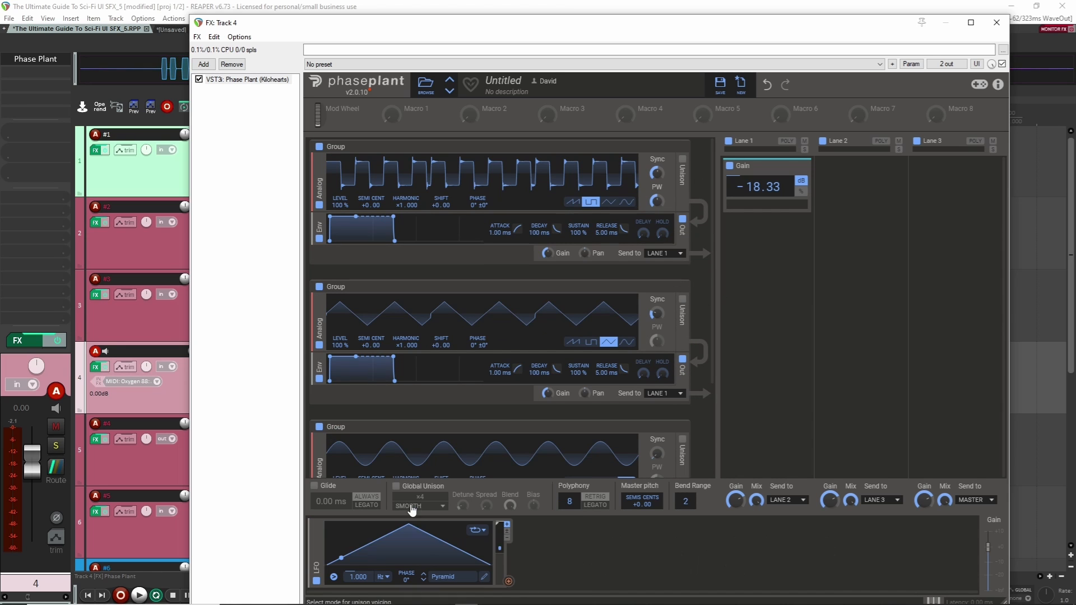
pyautogui.click(455, 578)
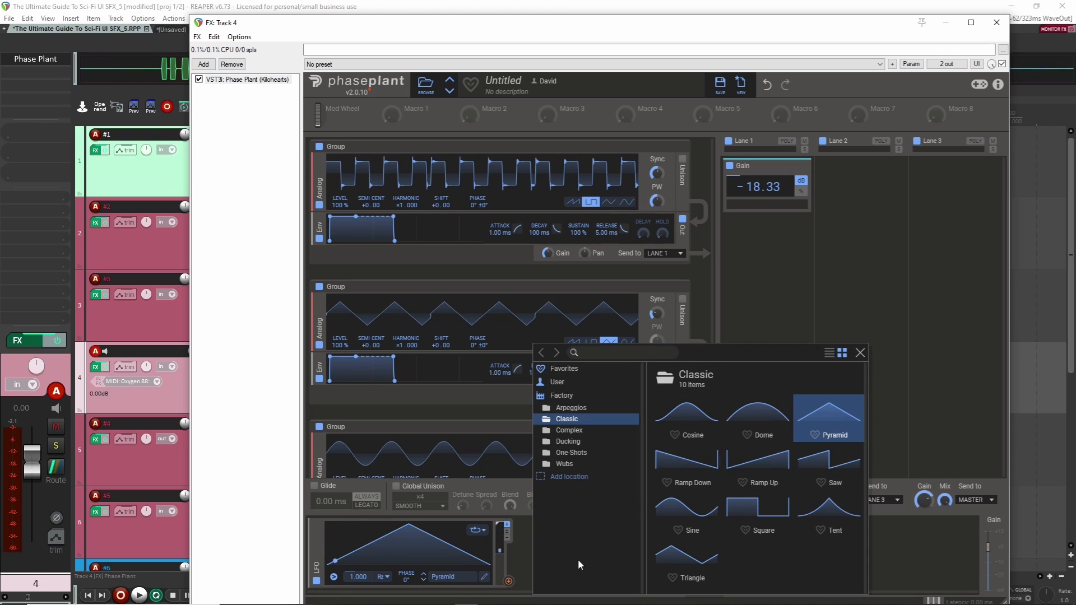
pyautogui.click(578, 410)
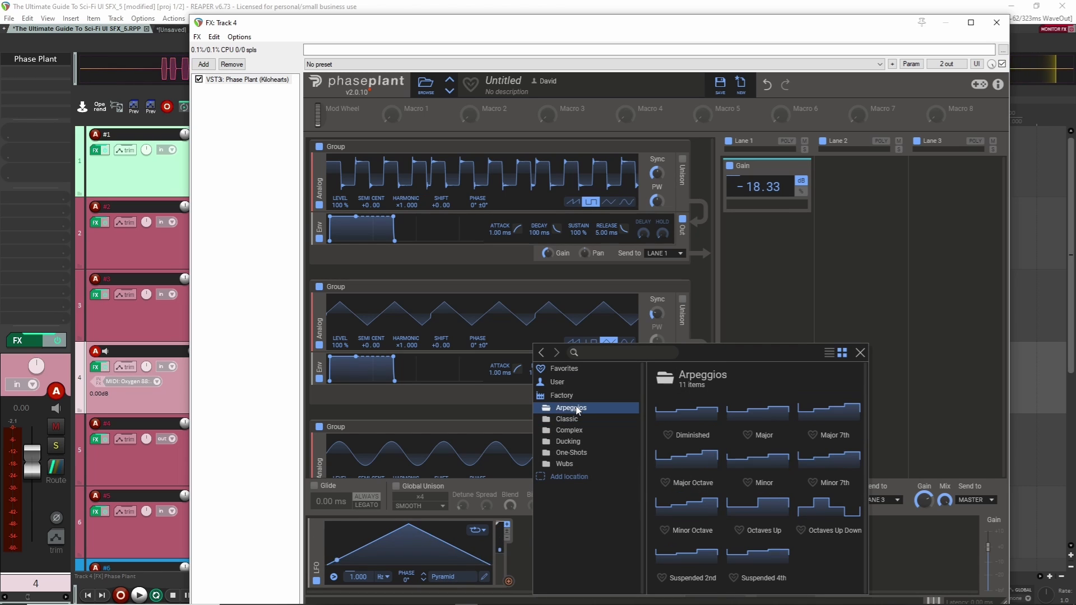
pyautogui.click(838, 412)
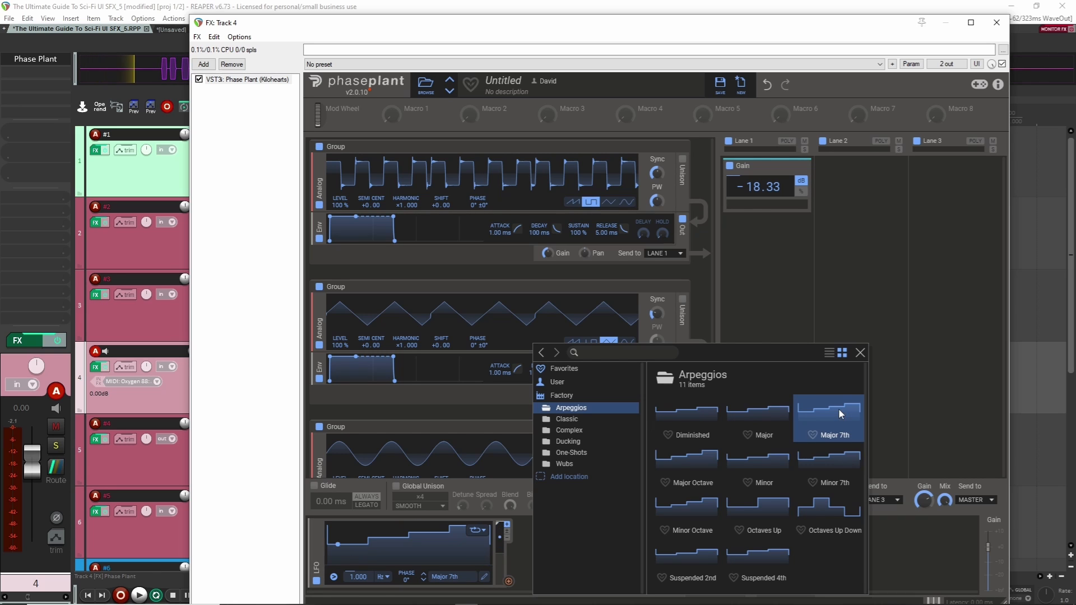
pyautogui.click(860, 353)
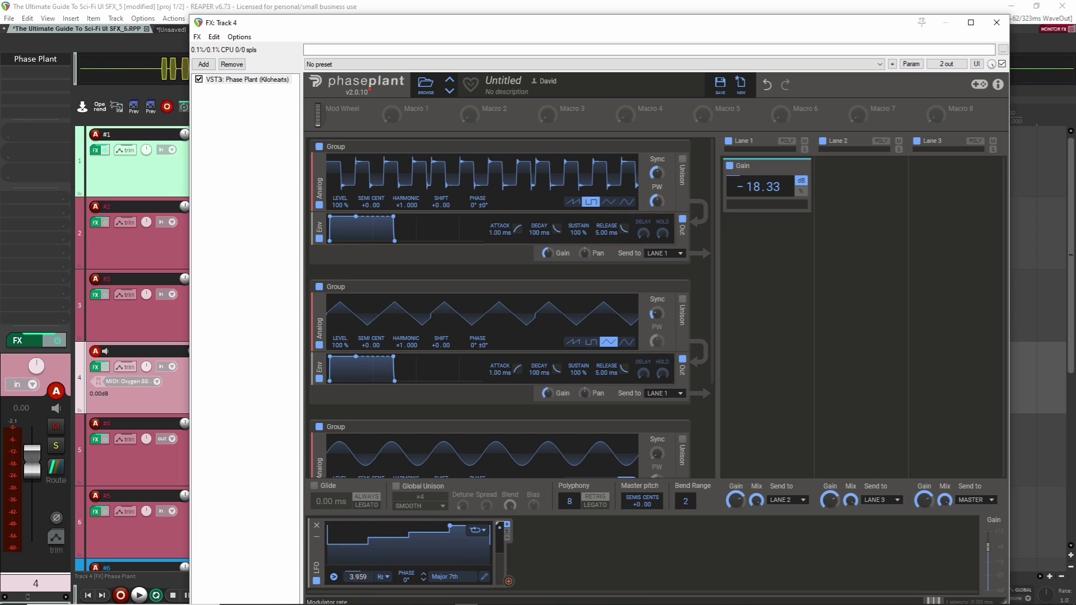
# Step: Assign the LFO to the master pitch and set its modulation depth to +12 semitones
pyautogui.moveTo(509, 582); pyautogui.dragTo(557, 550)
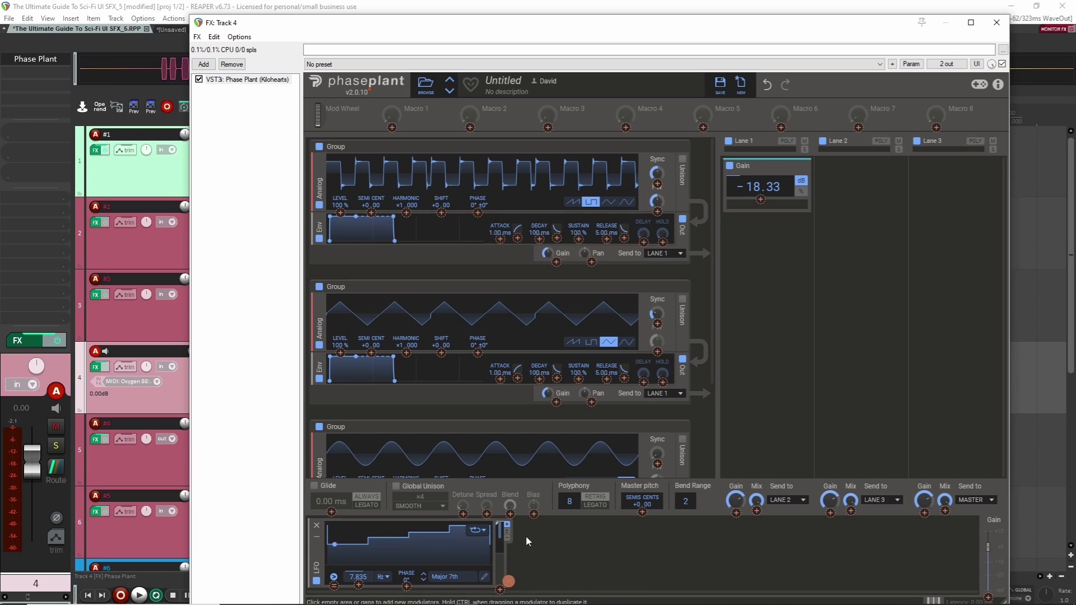
pyautogui.moveTo(697, 558); pyautogui.dragTo(642, 501)
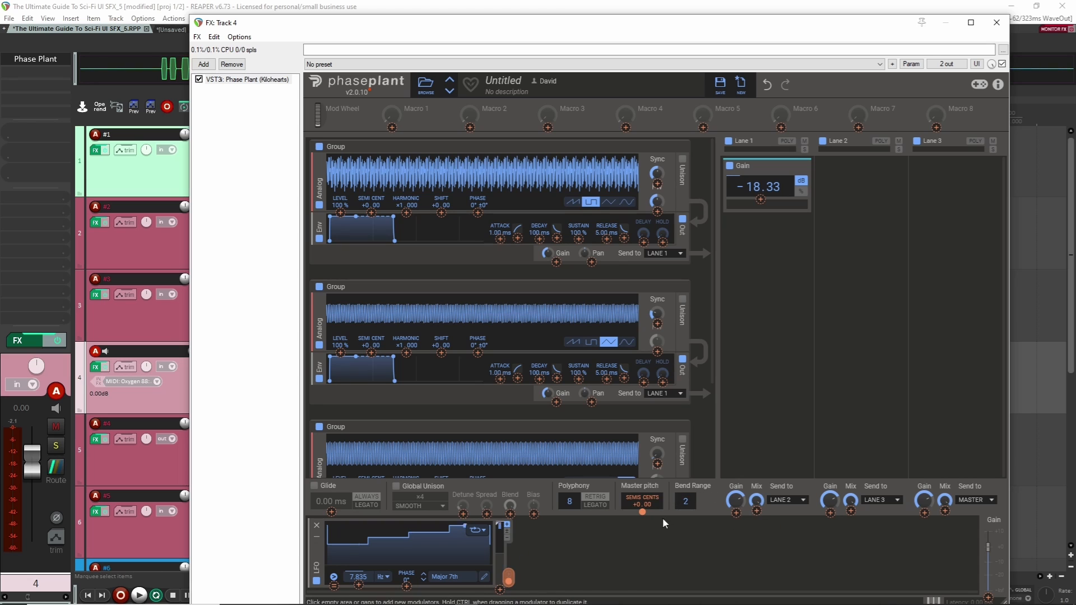
pyautogui.click(642, 502)
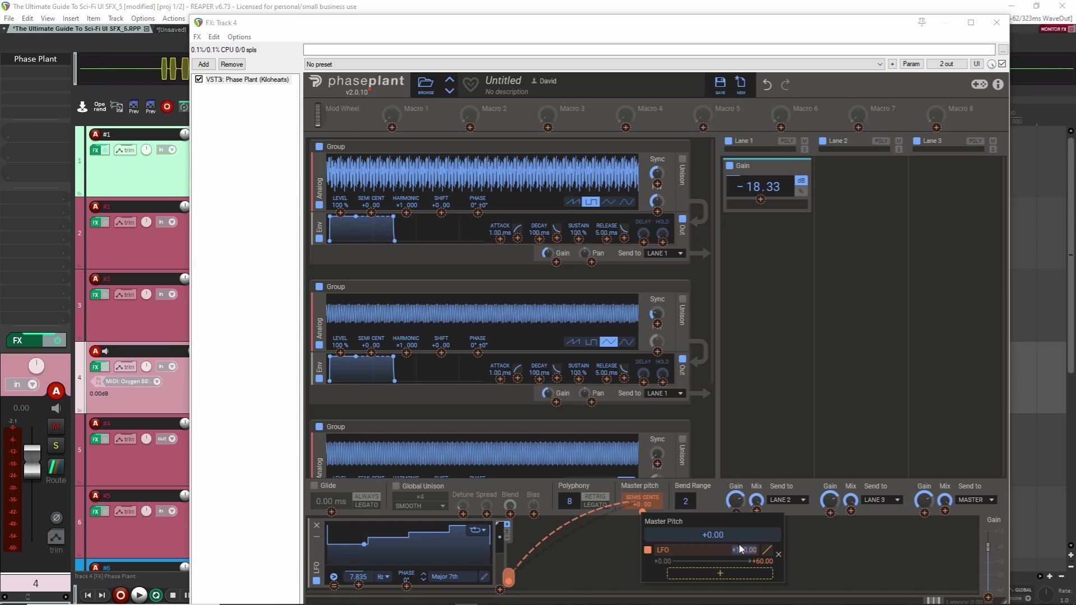
pyautogui.write('12')
pyautogui.press('Return')
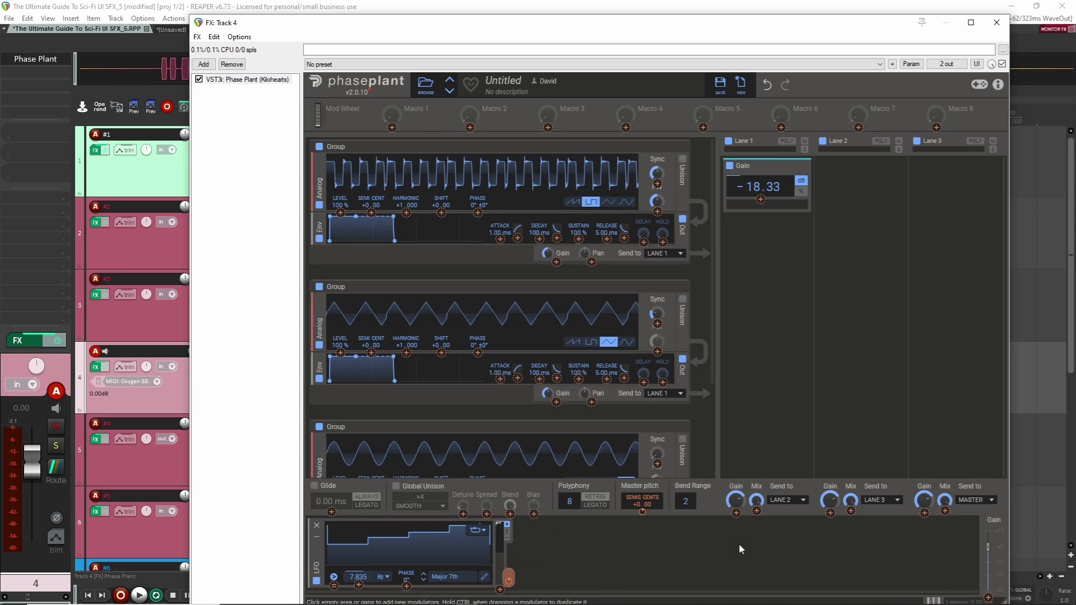
pyautogui.click(642, 502)
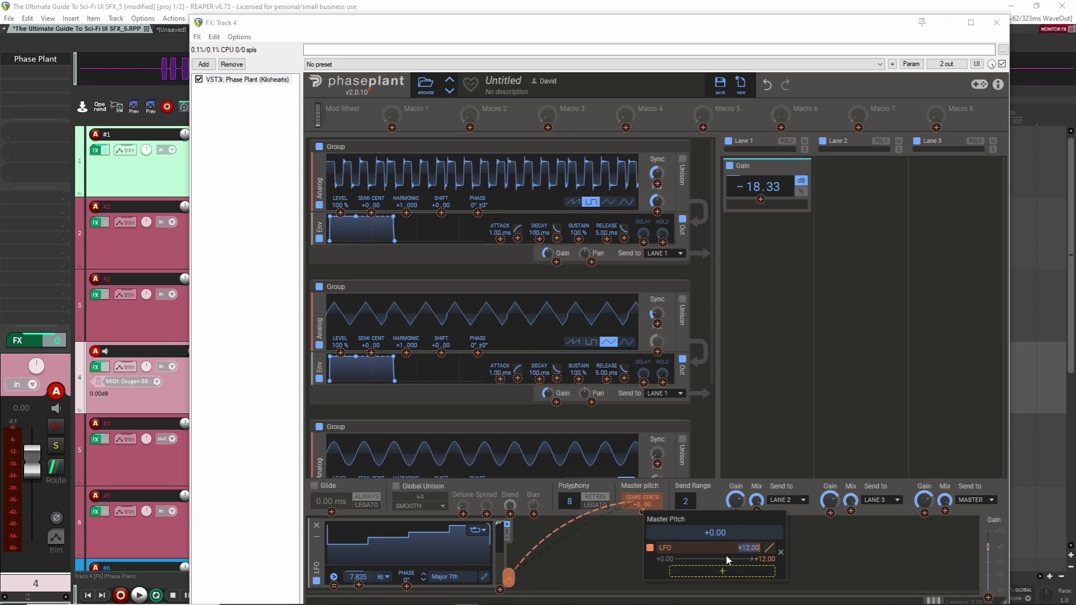
pyautogui.click(591, 556)
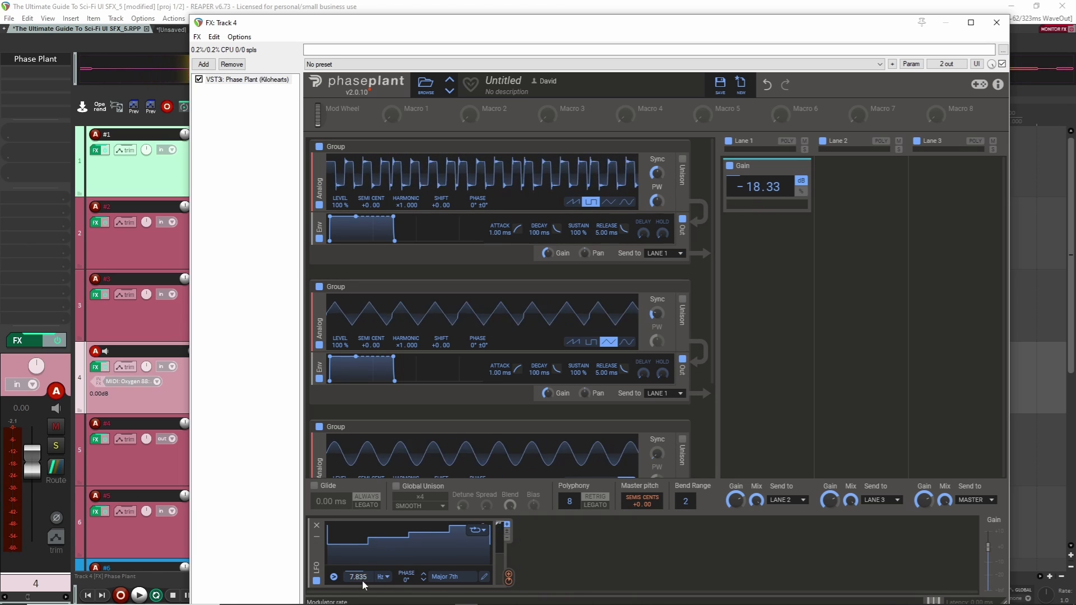
# Step: Raise the LFO rate to 20.18 Hz and the master pitch to +36 semitones
pyautogui.moveTo(361, 580); pyautogui.dragTo(362, 538)
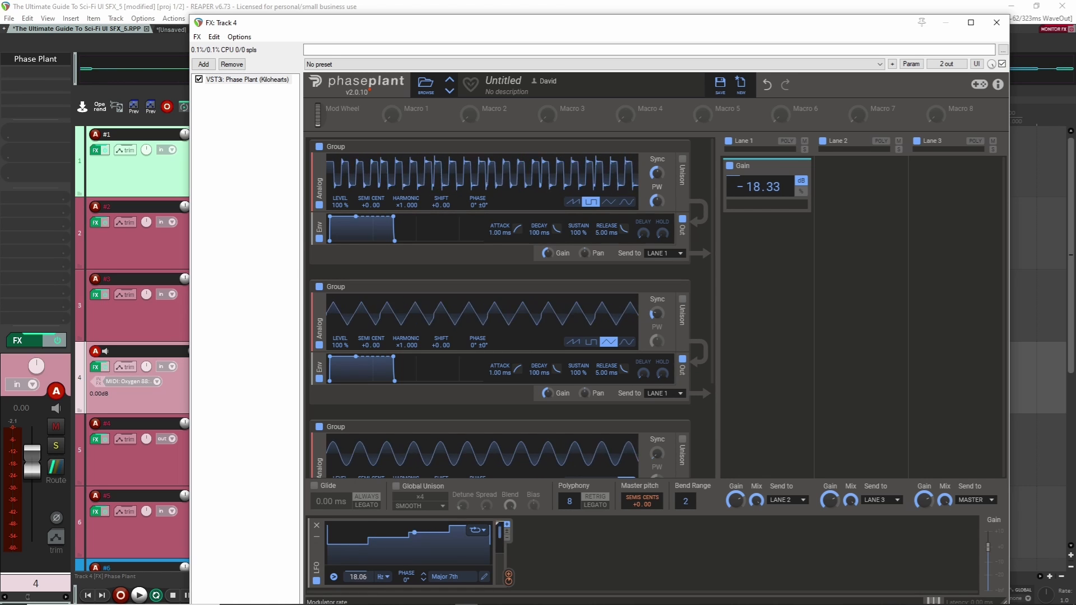
pyautogui.moveTo(362, 578); pyautogui.dragTo(362, 572)
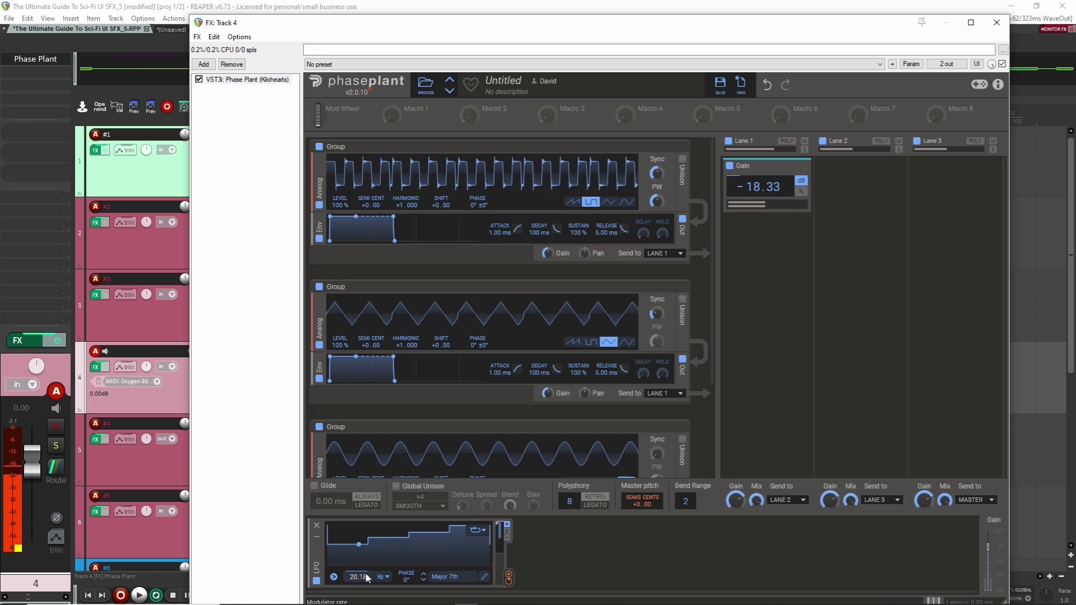
pyautogui.moveTo(635, 502)
pyautogui.mouseDown()
pyautogui.moveTo(634, 445)
pyautogui.moveTo(637, 507)
pyautogui.mouseUp()
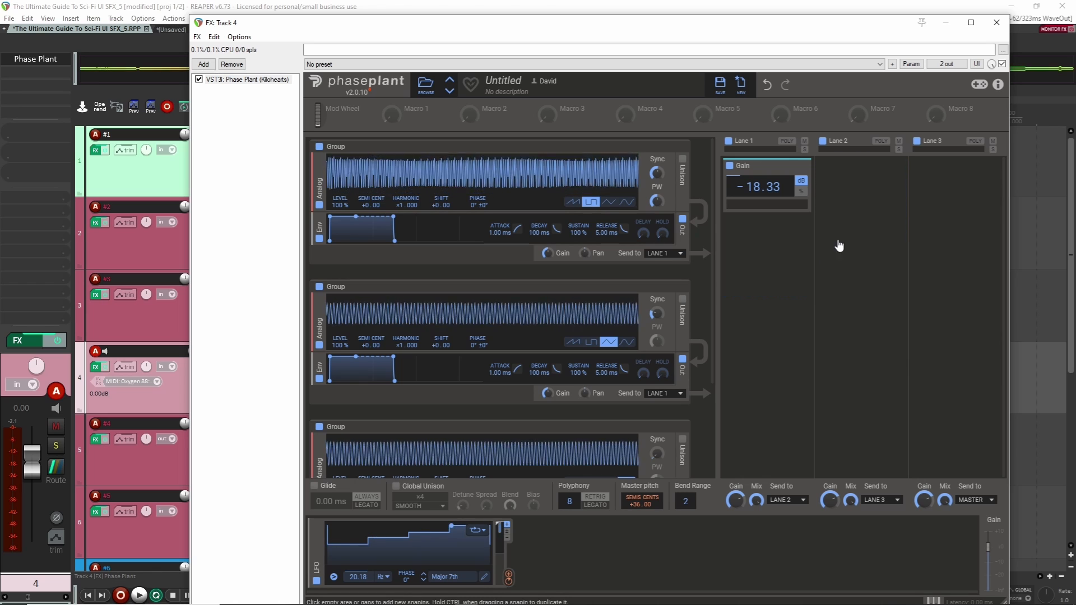
# Step: Add a Frequency Shifter to Lane 2, compare the sound with it bypassed, and set its shift to 3.23 kHz
pyautogui.click(879, 191)
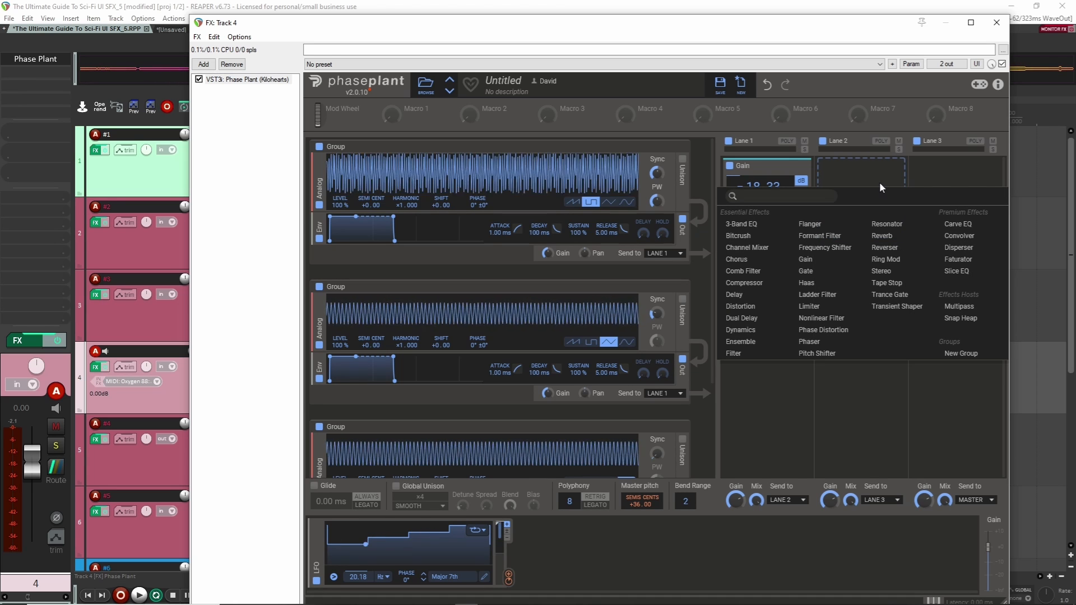
pyautogui.click(850, 248)
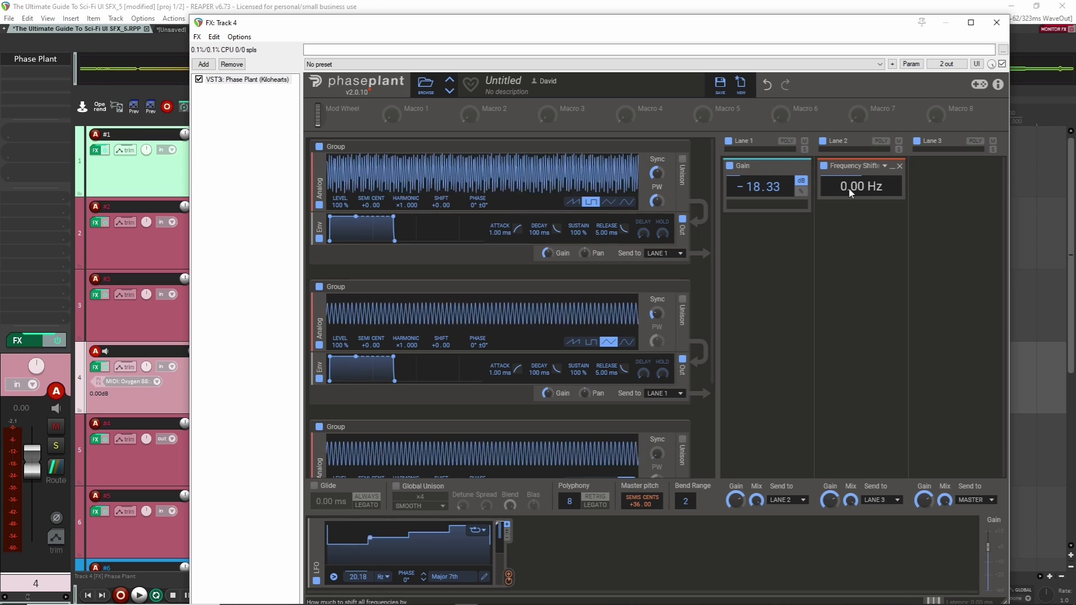
pyautogui.moveTo(848, 187); pyautogui.dragTo(848, 144)
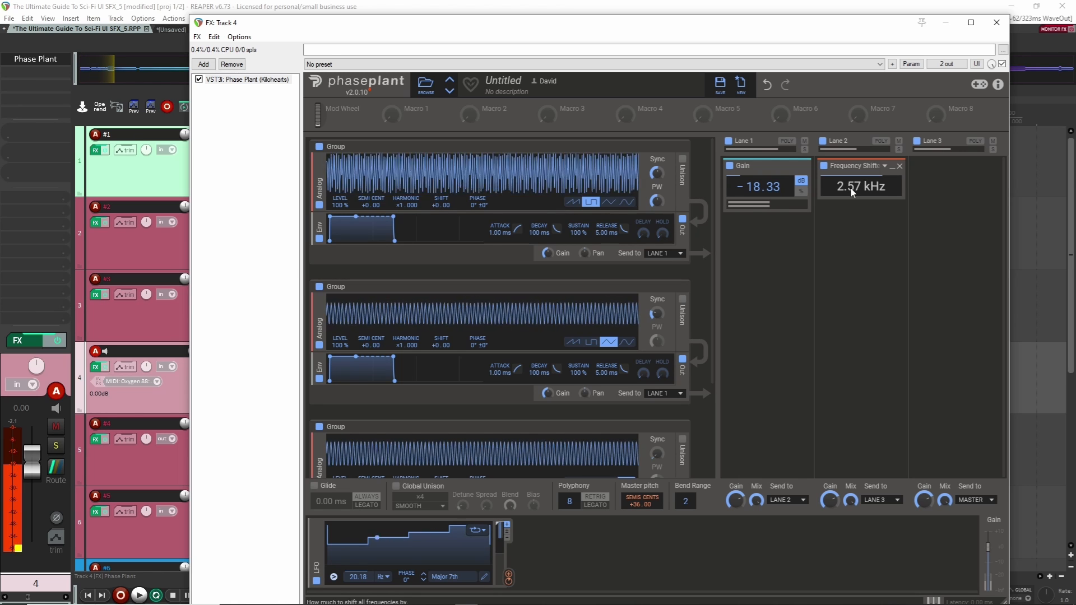
pyautogui.click(824, 167)
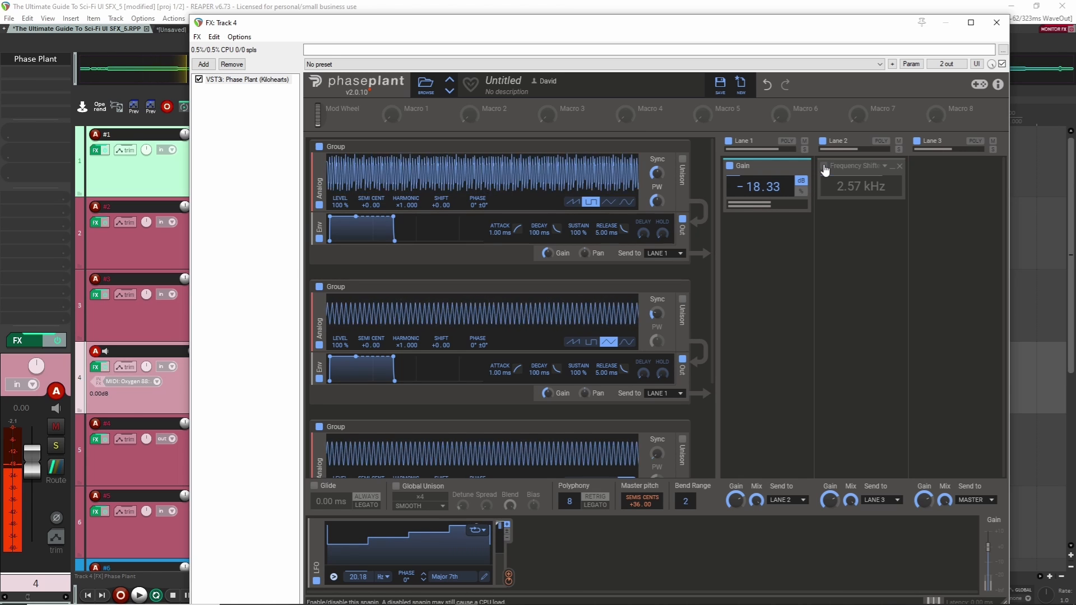
pyautogui.click(825, 167)
pyautogui.moveTo(842, 185); pyautogui.dragTo(842, 175)
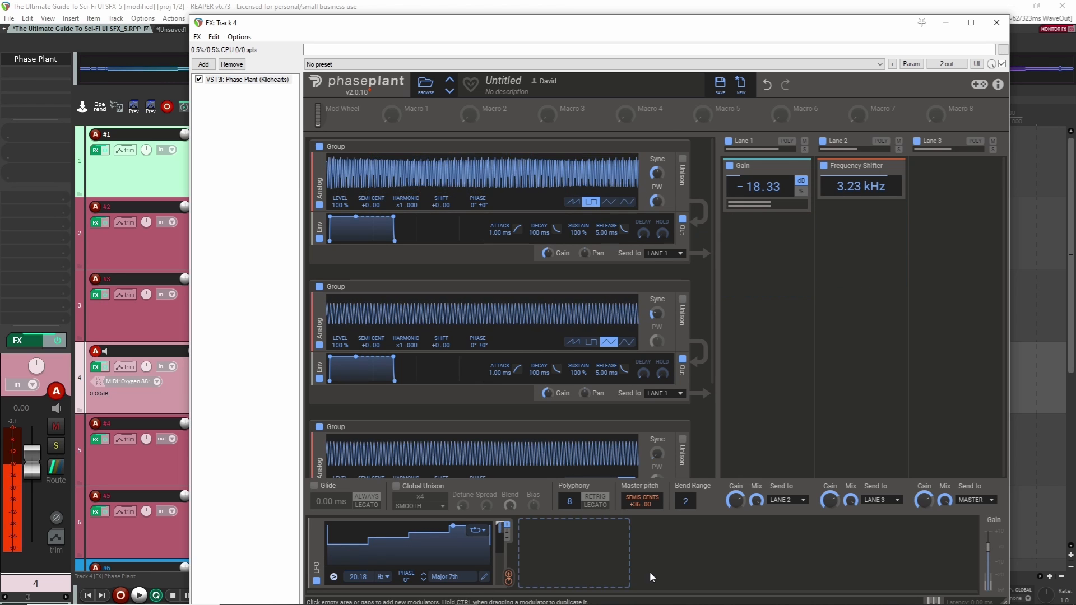
# Step: Reset the master pitch to +0.00 and try other Frequency Shifter amounts, leaving it bypassed at 1.78 kHz
pyautogui.moveTo(637, 499); pyautogui.dragTo(648, 507)
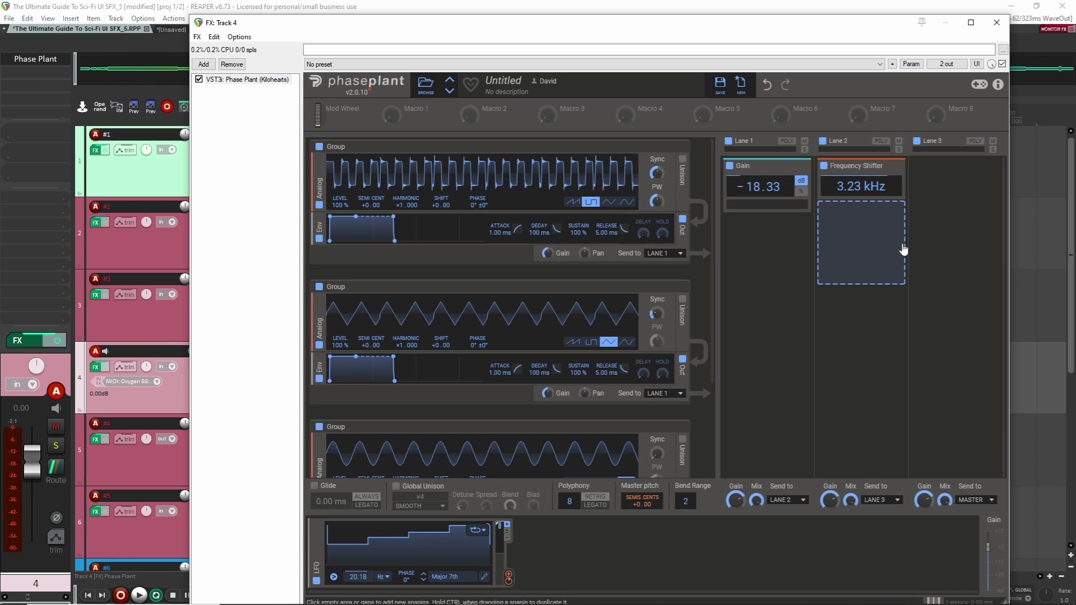
pyautogui.moveTo(856, 193)
pyautogui.mouseDown()
pyautogui.moveTo(853, 169)
pyautogui.moveTo(853, 192)
pyautogui.mouseUp()
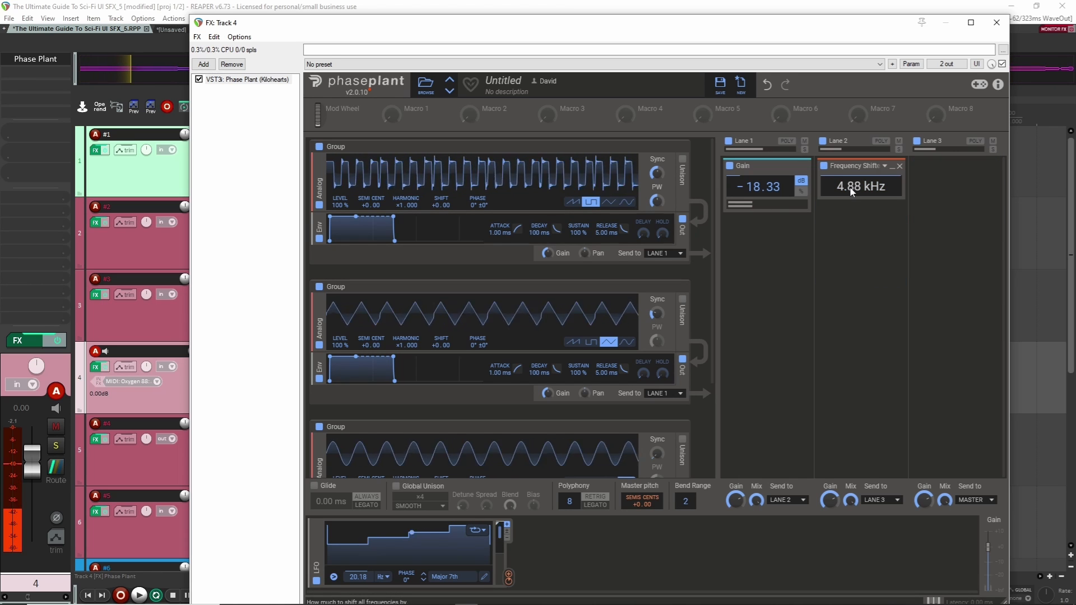
pyautogui.moveTo(851, 193); pyautogui.dragTo(855, 249)
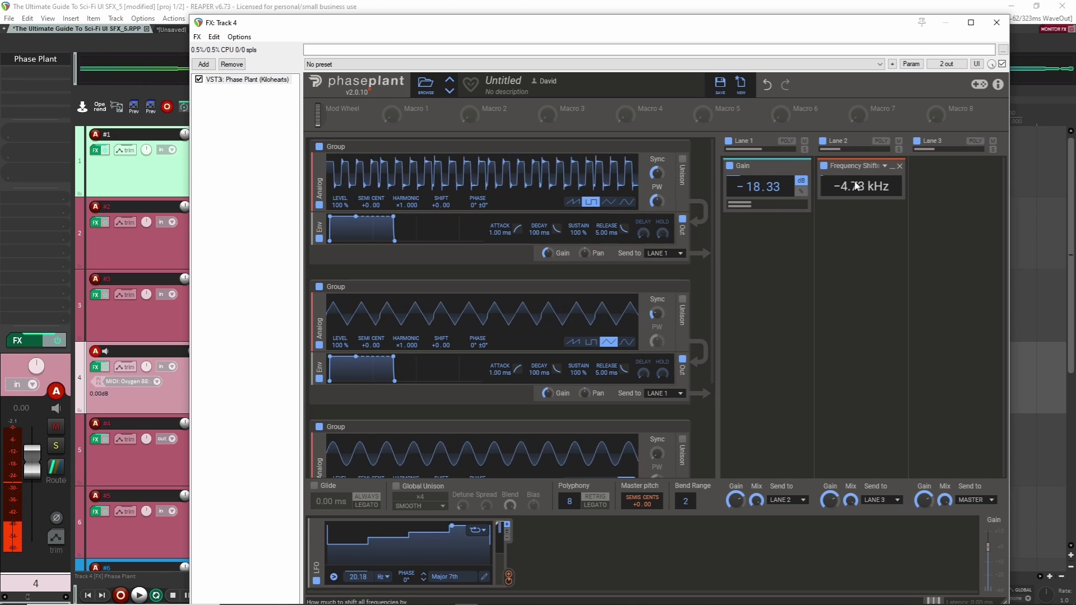
pyautogui.moveTo(861, 190)
pyautogui.mouseDown()
pyautogui.moveTo(860, 172)
pyautogui.moveTo(859, 203)
pyautogui.mouseUp()
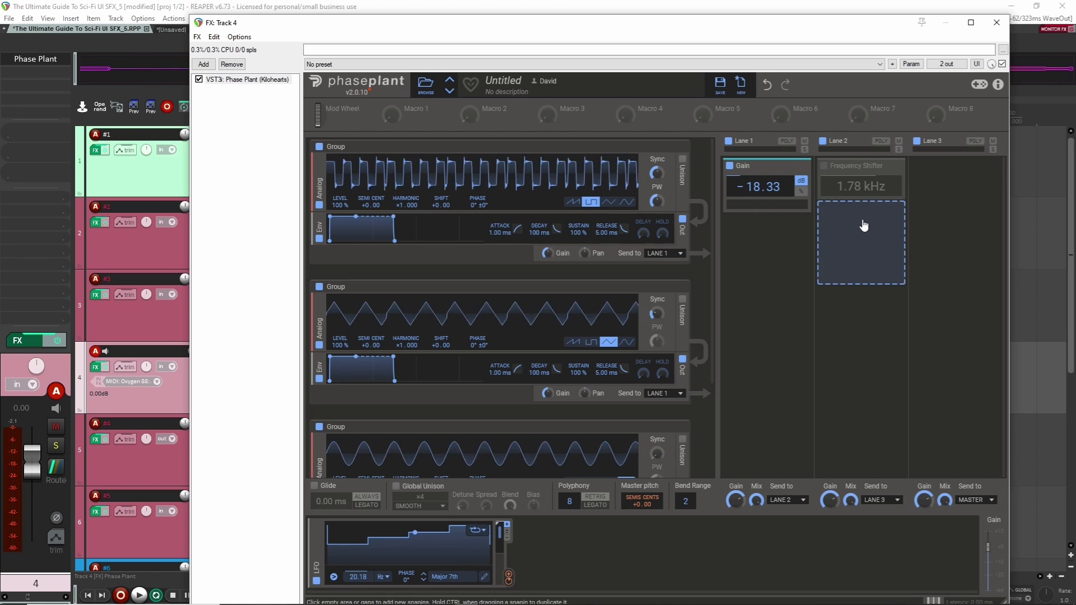
# Step: Add a Resonator below the Frequency Shifter in Lane 2 and compare the sound with it bypassed, leaving it enabled
pyautogui.click(860, 222)
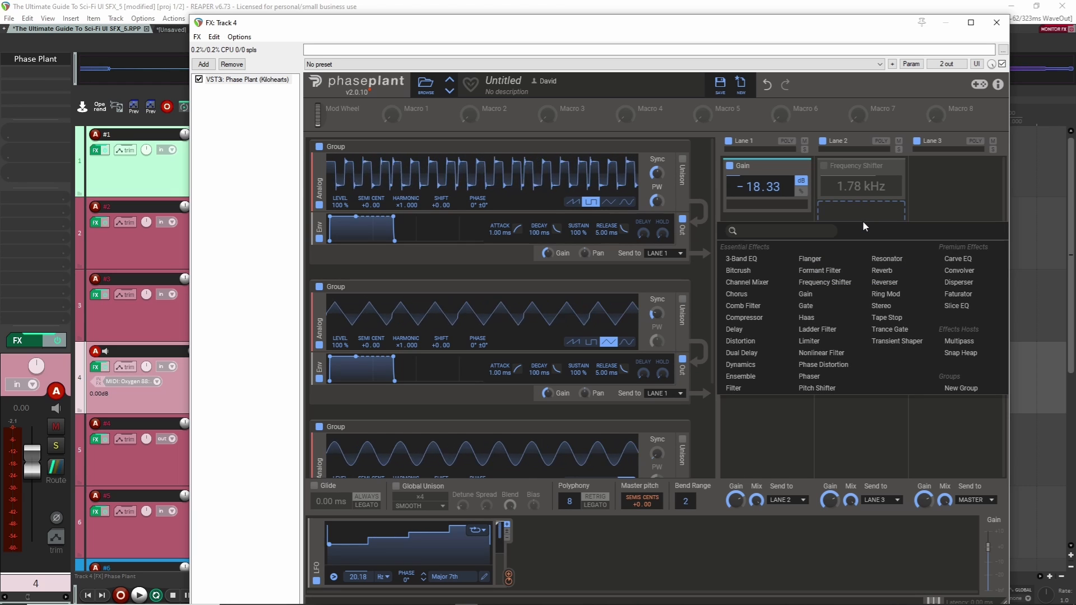
pyautogui.click(879, 259)
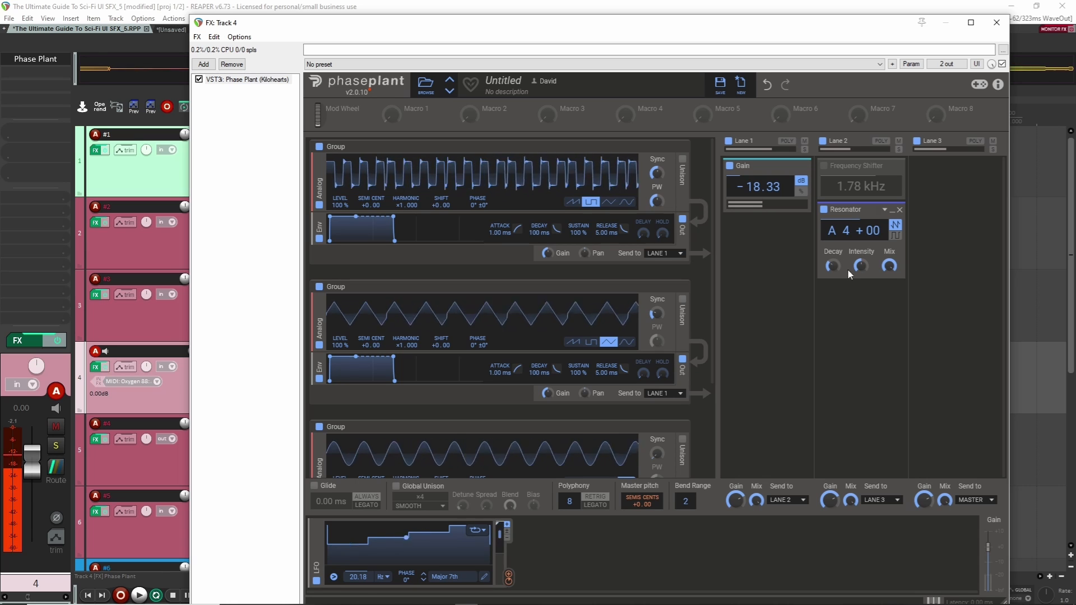
pyautogui.click(824, 211)
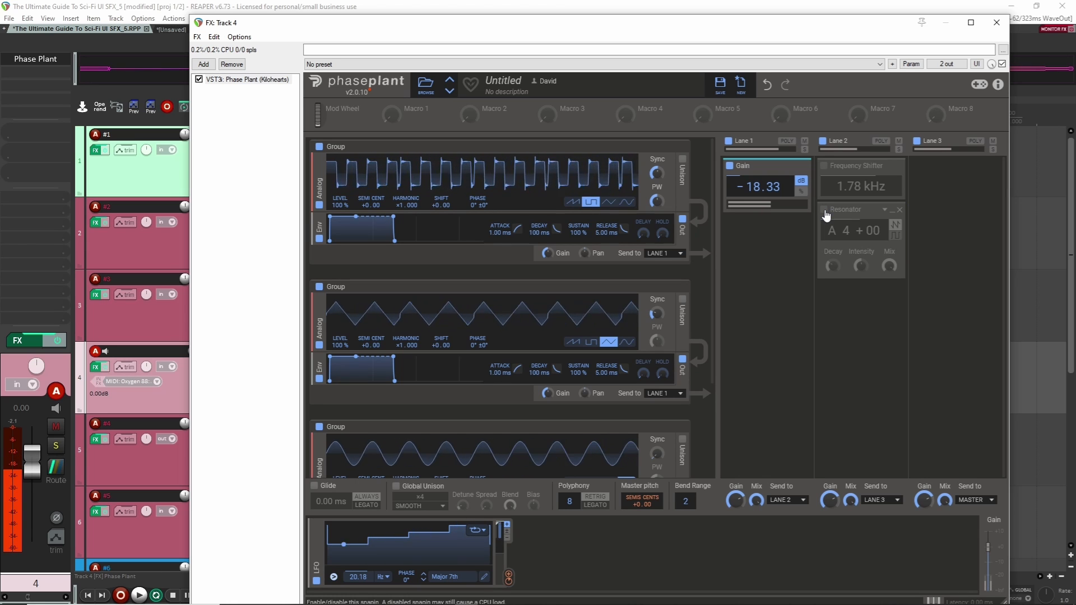
pyautogui.click(824, 211)
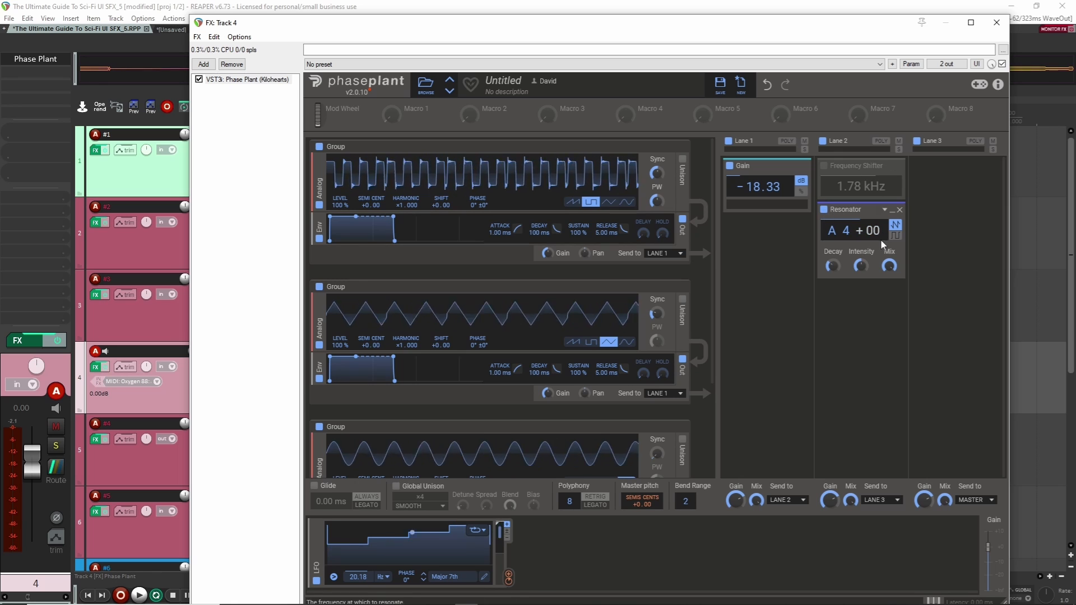
# Step: Expand the Resonator's preset controls, randomize its patch, and adjust its decay and mix
pyautogui.click(885, 210)
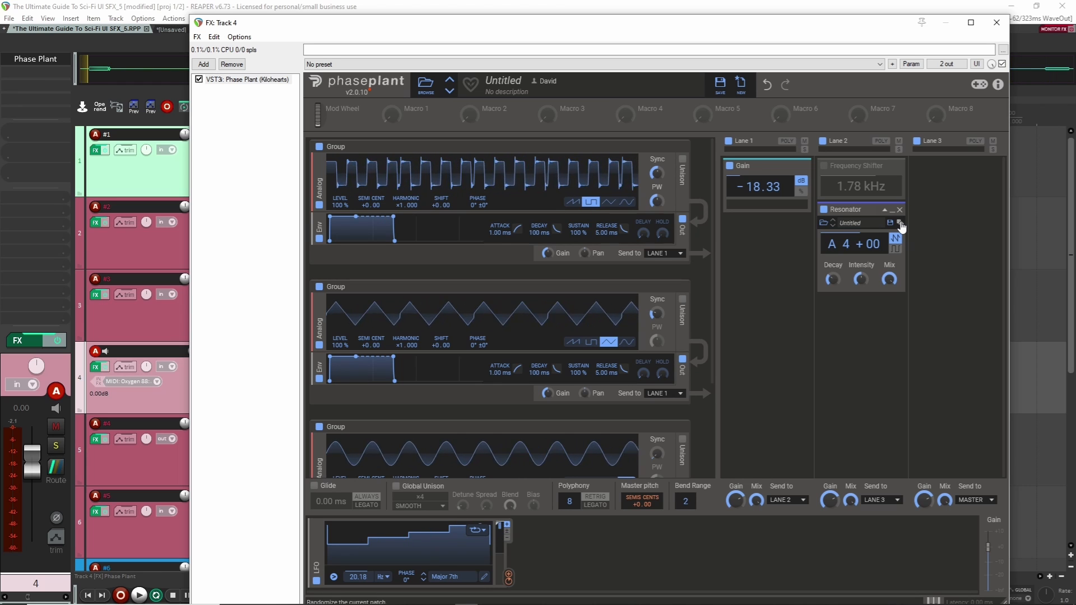
pyautogui.click(900, 224)
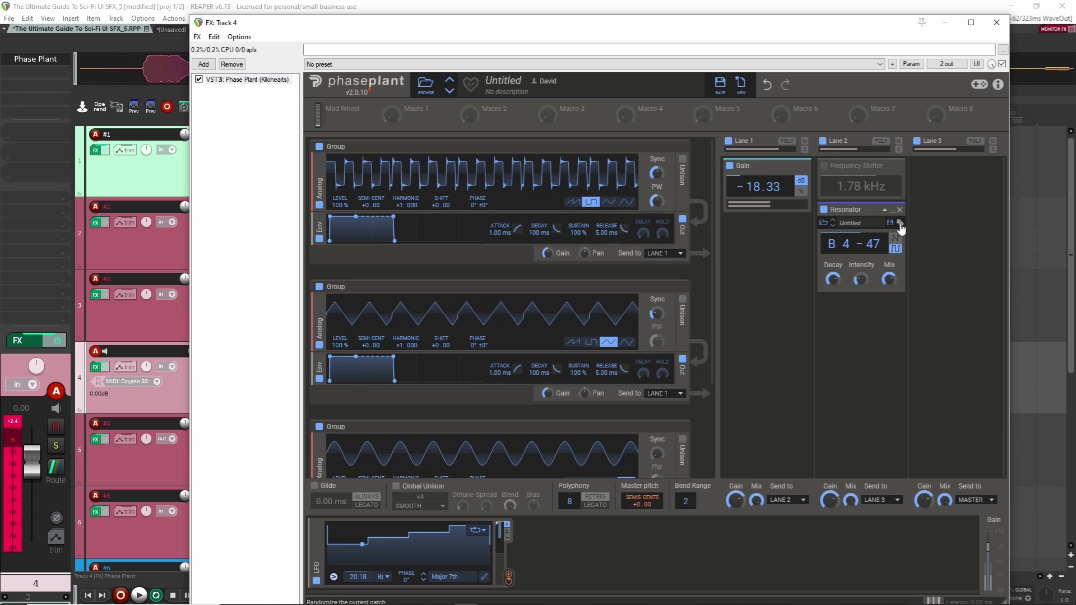
pyautogui.moveTo(832, 278)
pyautogui.moveTo(833, 280); pyautogui.dragTo(833, 275)
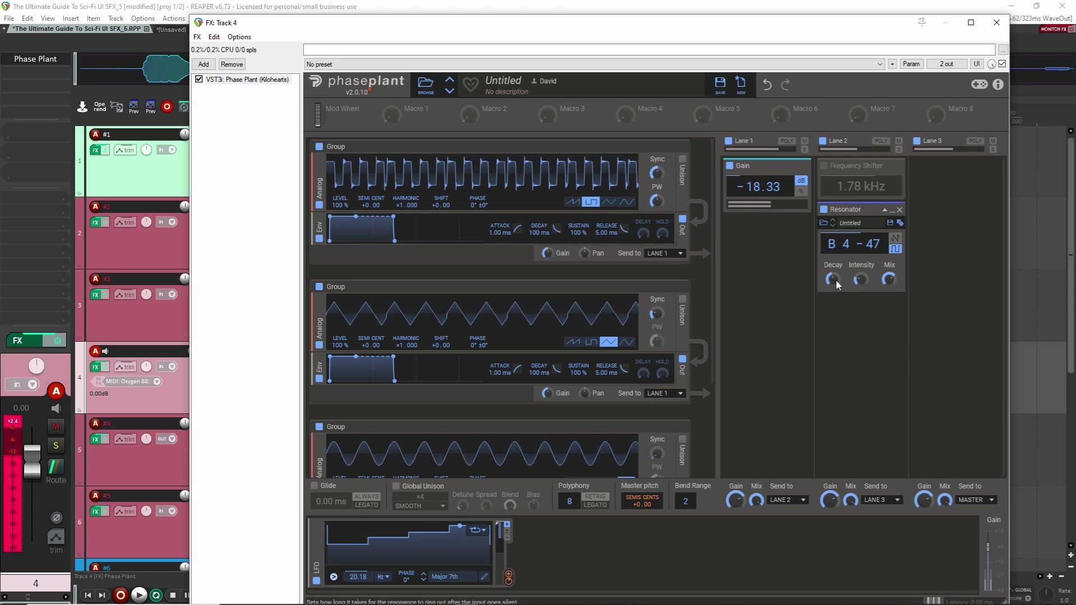
pyautogui.moveTo(838, 285); pyautogui.dragTo(838, 279)
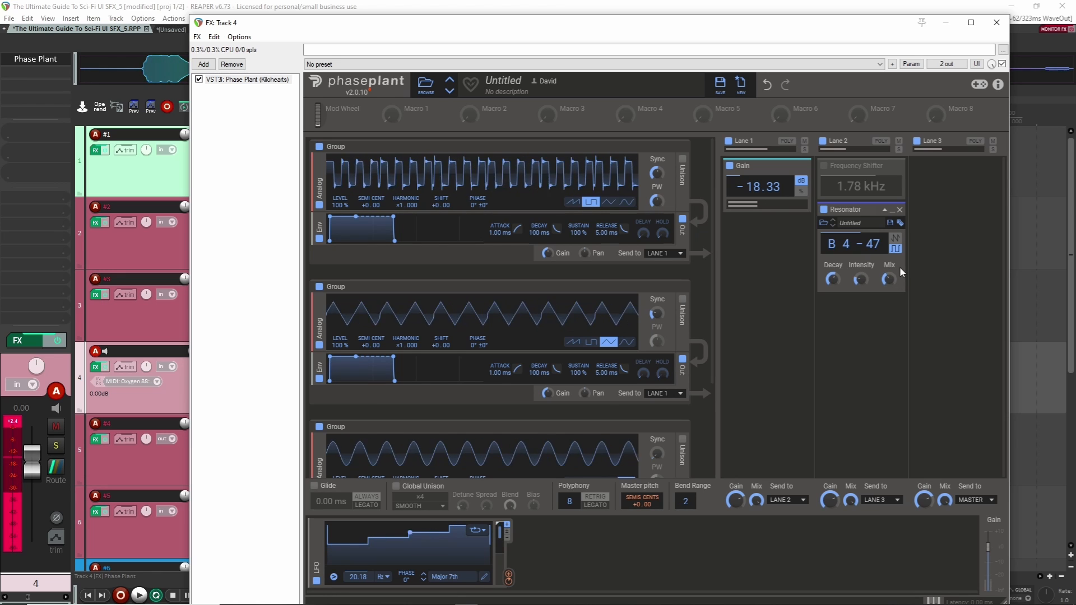
# Step: Randomize the Resonator again, tune its frequency to F#2 +04, and adjust its decay and mix
pyautogui.click(900, 223)
pyautogui.click(900, 223)
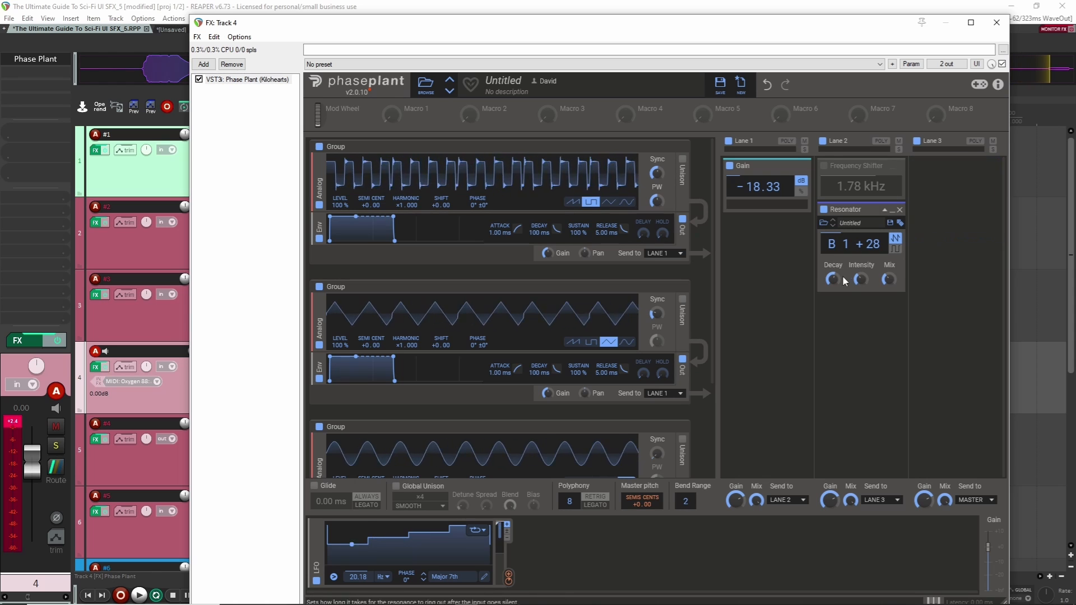
pyautogui.moveTo(871, 243); pyautogui.dragTo(872, 259)
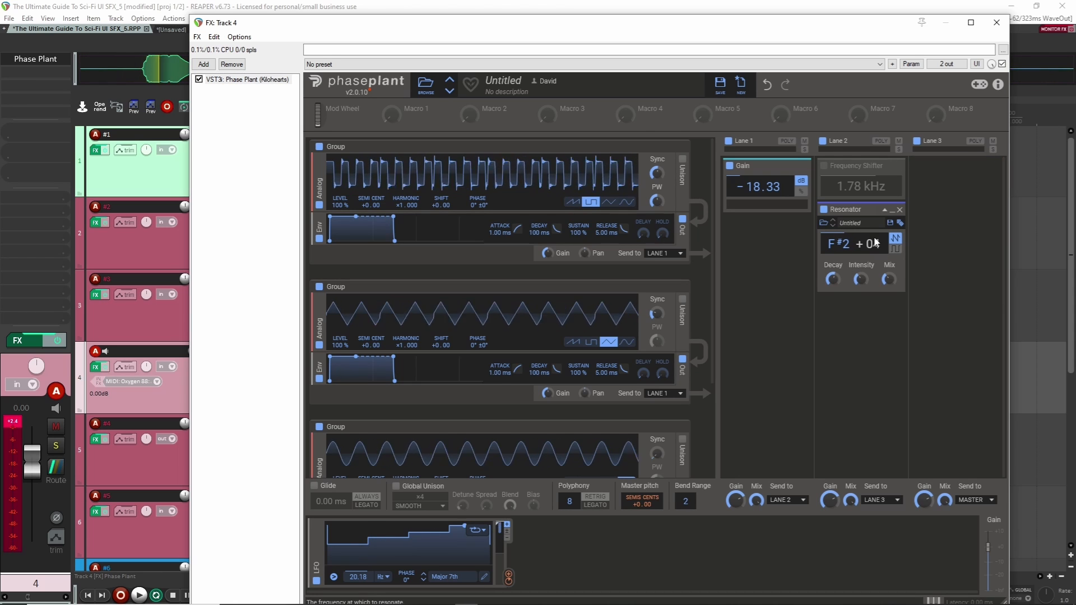
pyautogui.moveTo(832, 281); pyautogui.dragTo(832, 286)
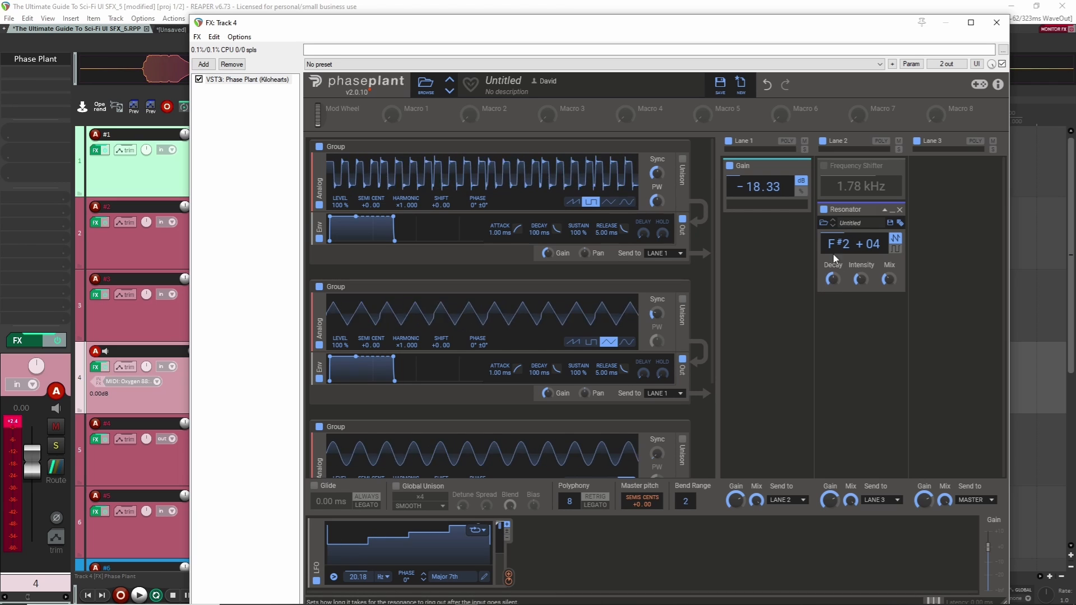
pyautogui.moveTo(889, 281); pyautogui.dragTo(888, 303)
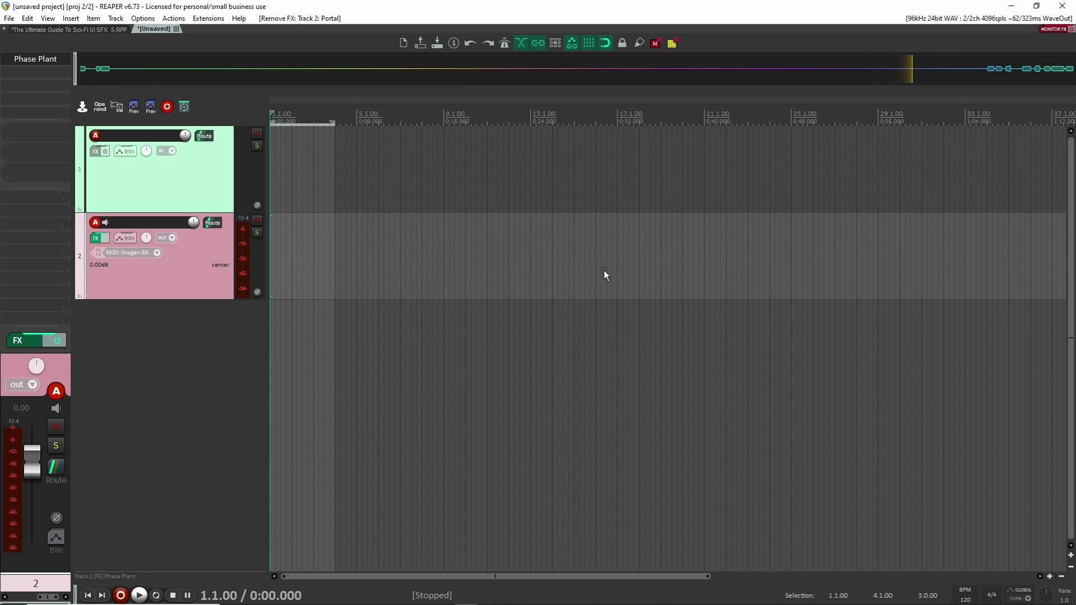
# Step: Open Phase Plant on track 2 of the unsaved project, remove its Pyramid LFO modulator, and close the plugin window
pyautogui.click(28, 70)
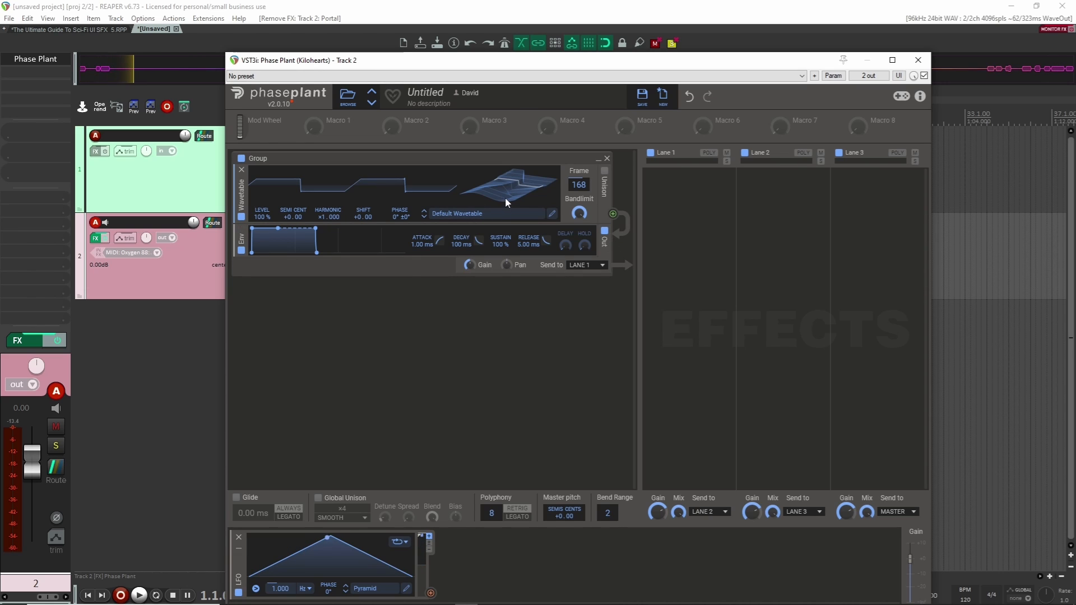
pyautogui.click(239, 537)
pyautogui.moveTo(593, 63); pyautogui.dragTo(595, 40)
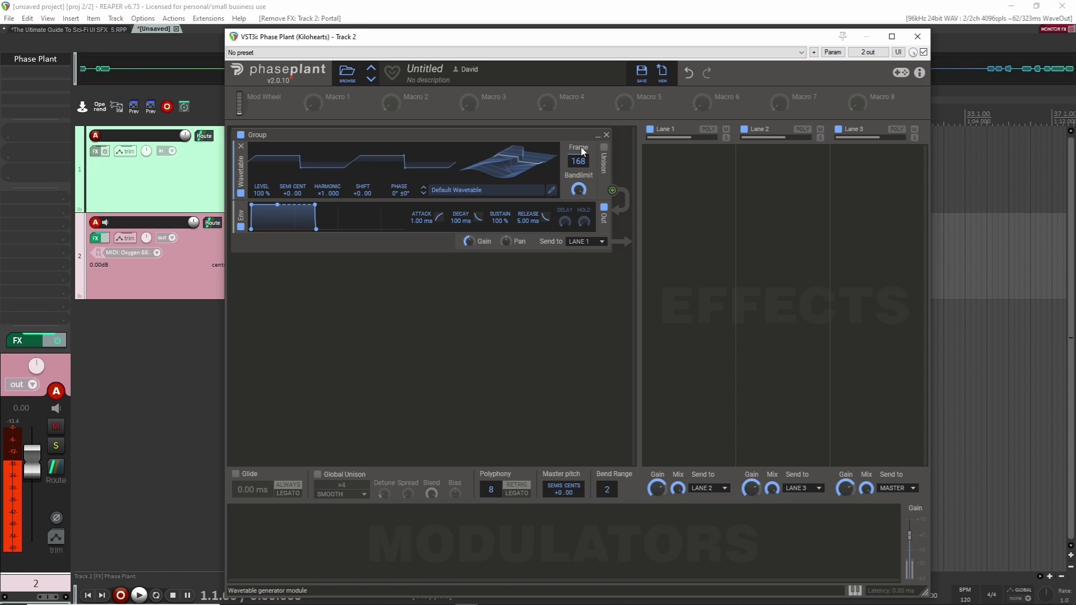
pyautogui.click(917, 36)
# Step: Add the JS Avocado Ducking Glitch Generator after Phase Plant on track 2
pyautogui.click(11, 71)
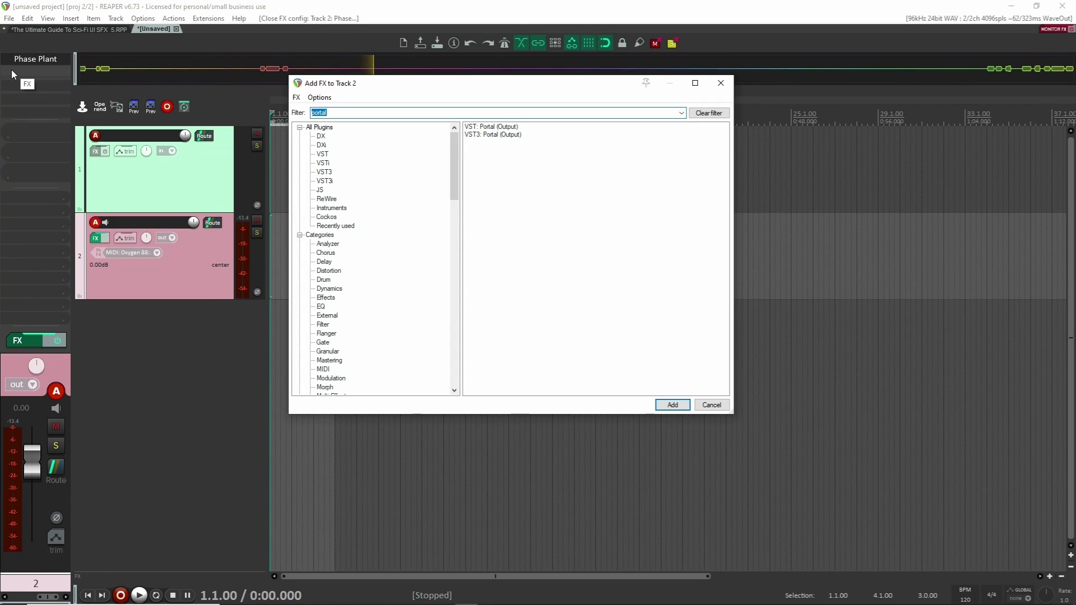
pyautogui.write('ac')
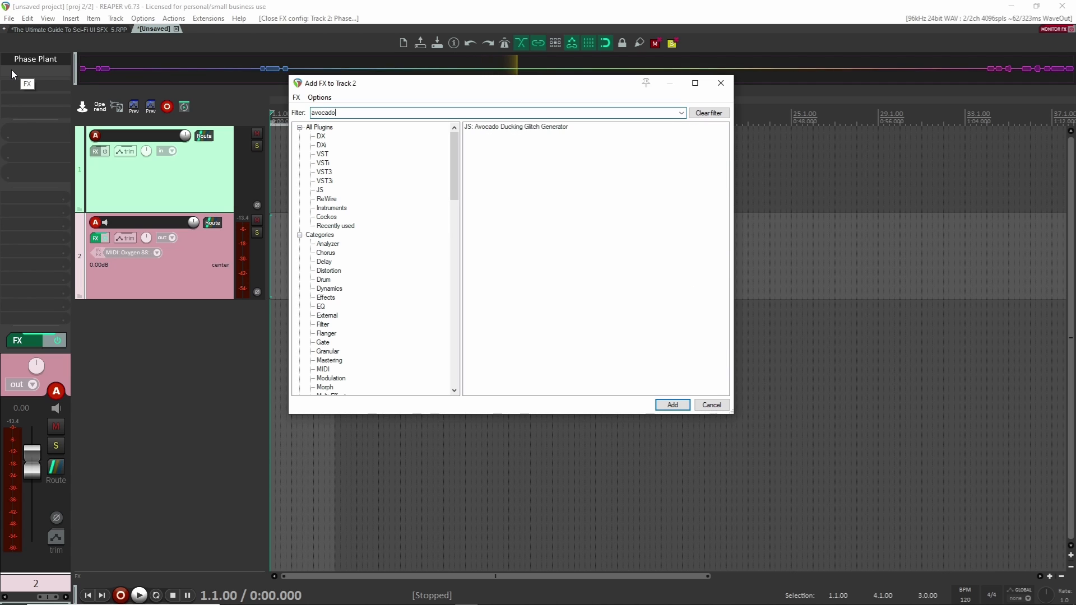
pyautogui.click(553, 128)
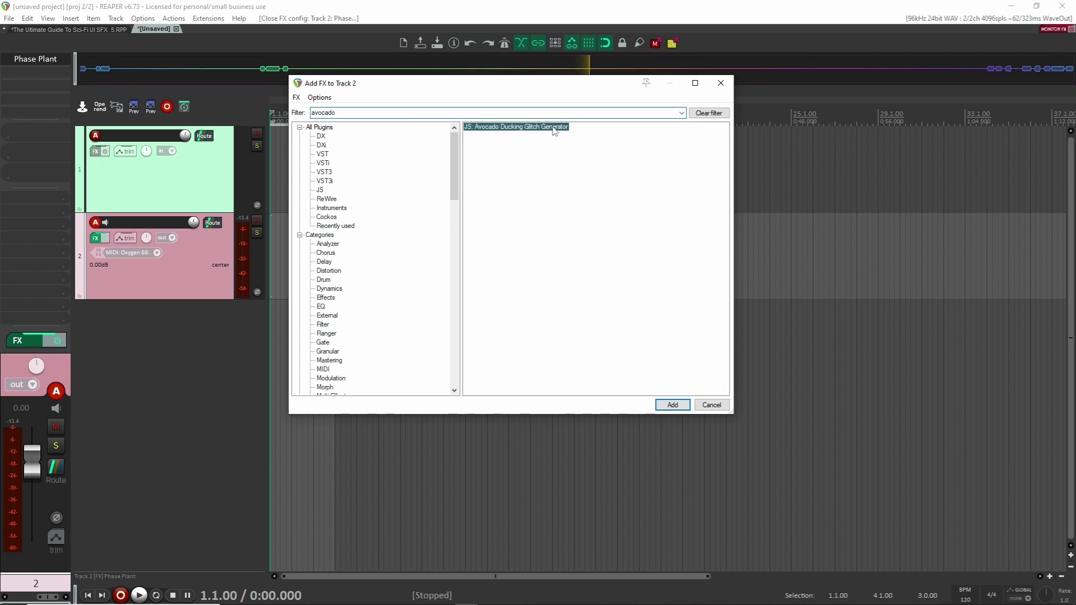
pyautogui.doubleClick(553, 128)
pyautogui.moveTo(128, 33); pyautogui.dragTo(538, 185)
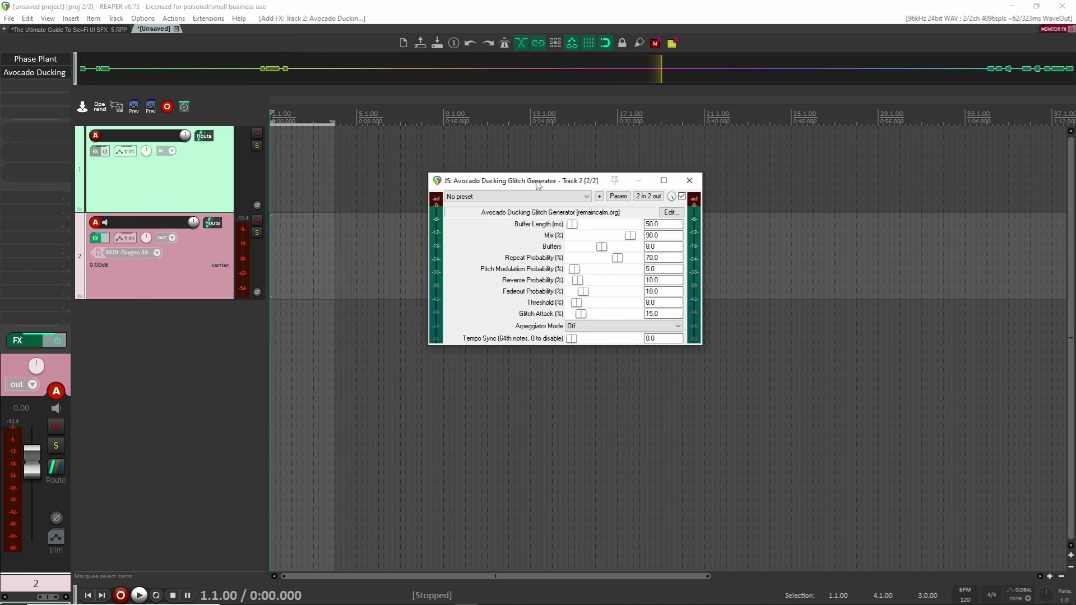
# Step: Set the glitch generator's reverse probability to 54%, pitch modulation probability to 25%, and buffer length to 391 ms, and close it
pyautogui.moveTo(583, 283); pyautogui.dragTo(608, 279)
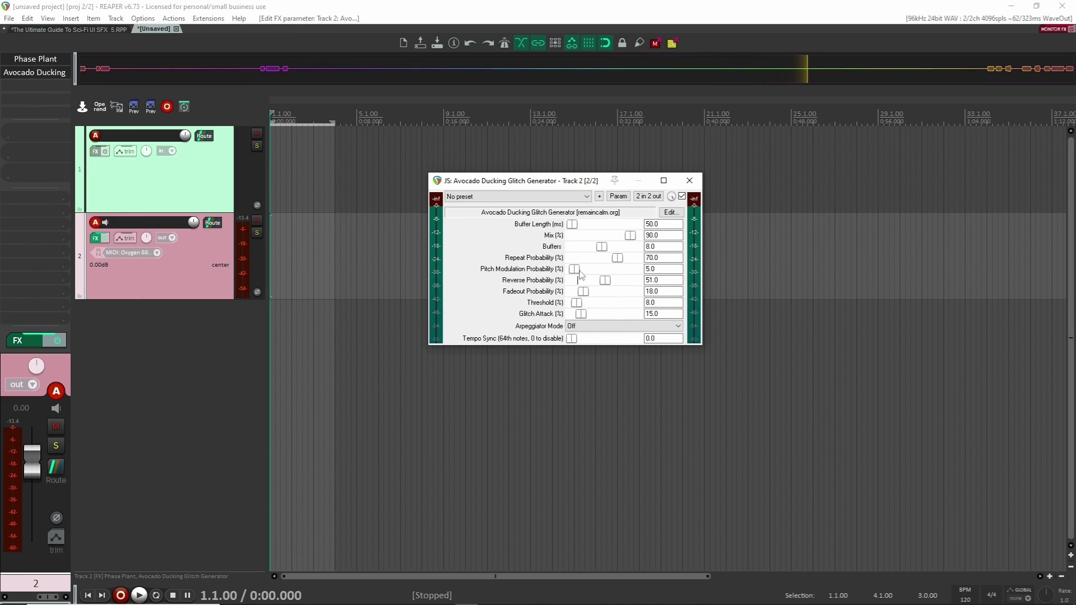
pyautogui.moveTo(575, 270); pyautogui.dragTo(581, 269)
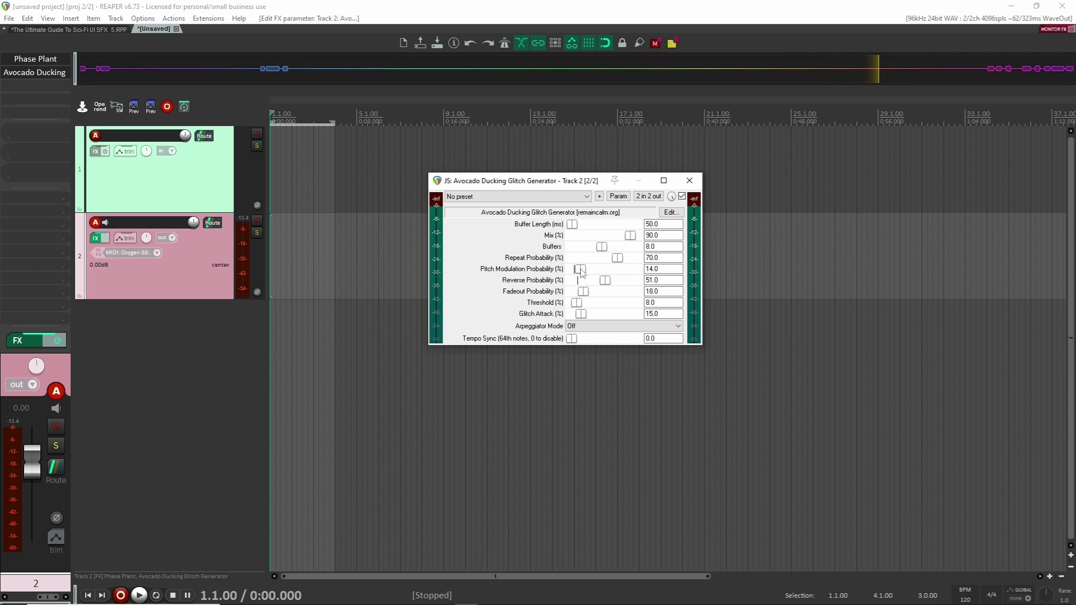
pyautogui.moveTo(581, 269); pyautogui.dragTo(607, 281)
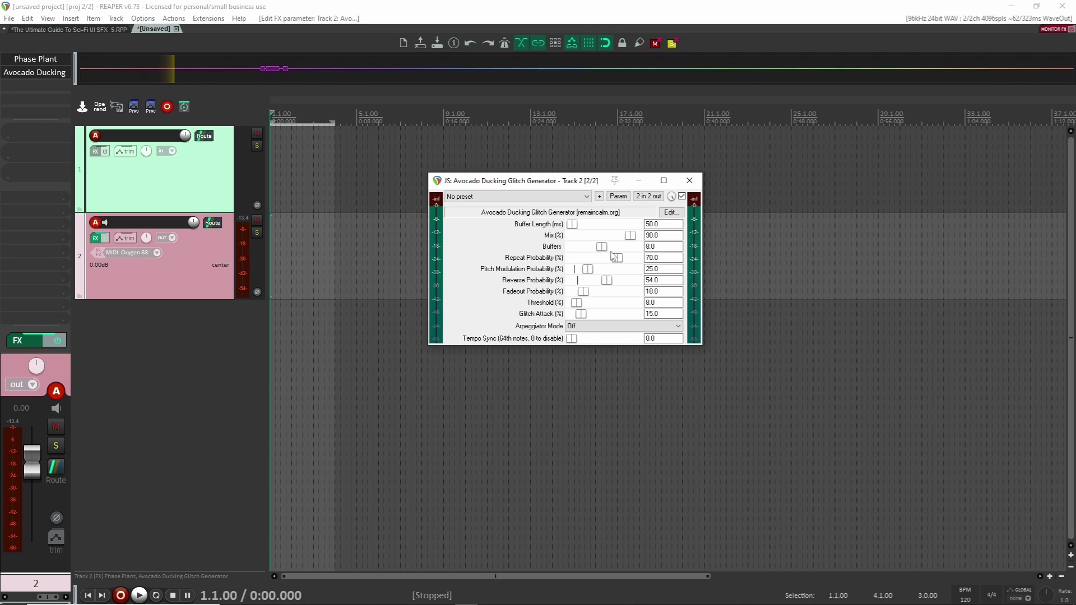
pyautogui.moveTo(573, 225); pyautogui.dragTo(577, 227)
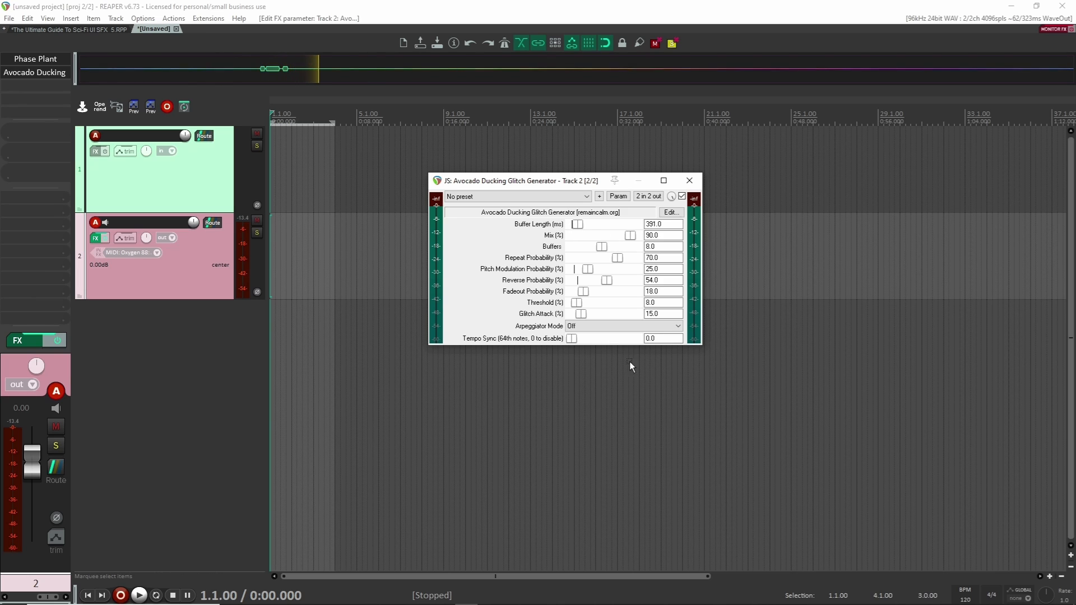
pyautogui.click(689, 180)
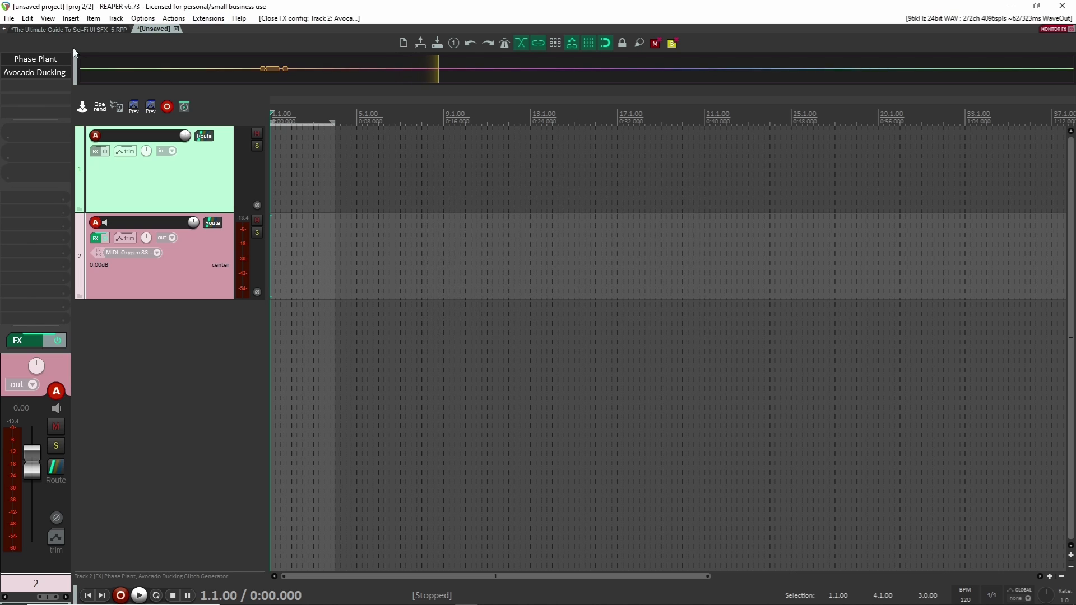
# Step: Add FractureXT after the Avocado glitch effect on track 2 and move its window clear of the tracks
pyautogui.doubleClick(52, 85)
pyautogui.write('fracture')
pyautogui.press('Return')
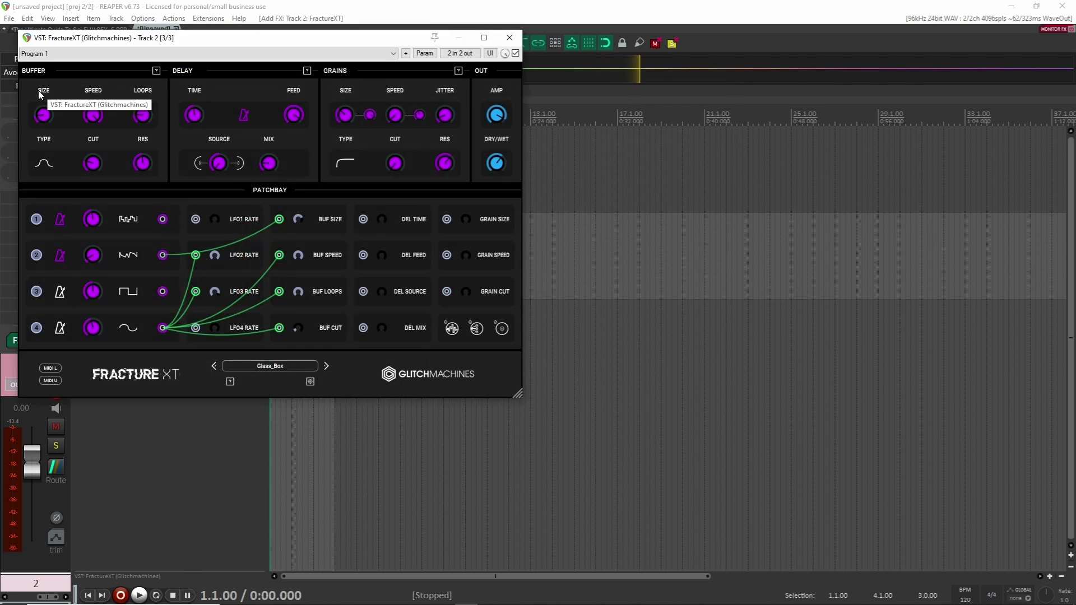
pyautogui.moveTo(222, 40); pyautogui.dragTo(626, 67)
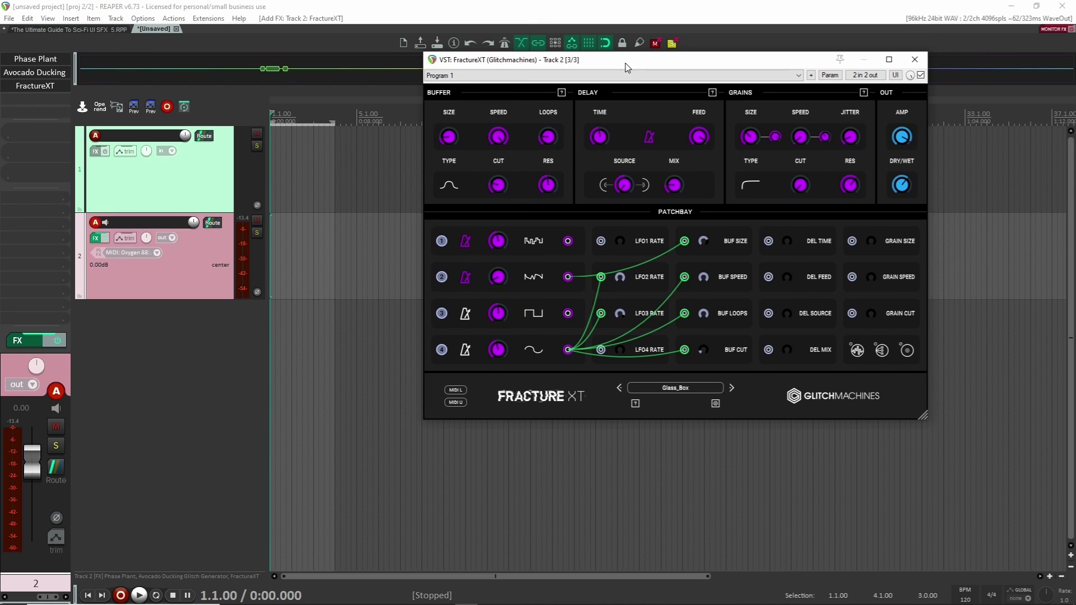
pyautogui.moveTo(670, 67); pyautogui.dragTo(707, 93)
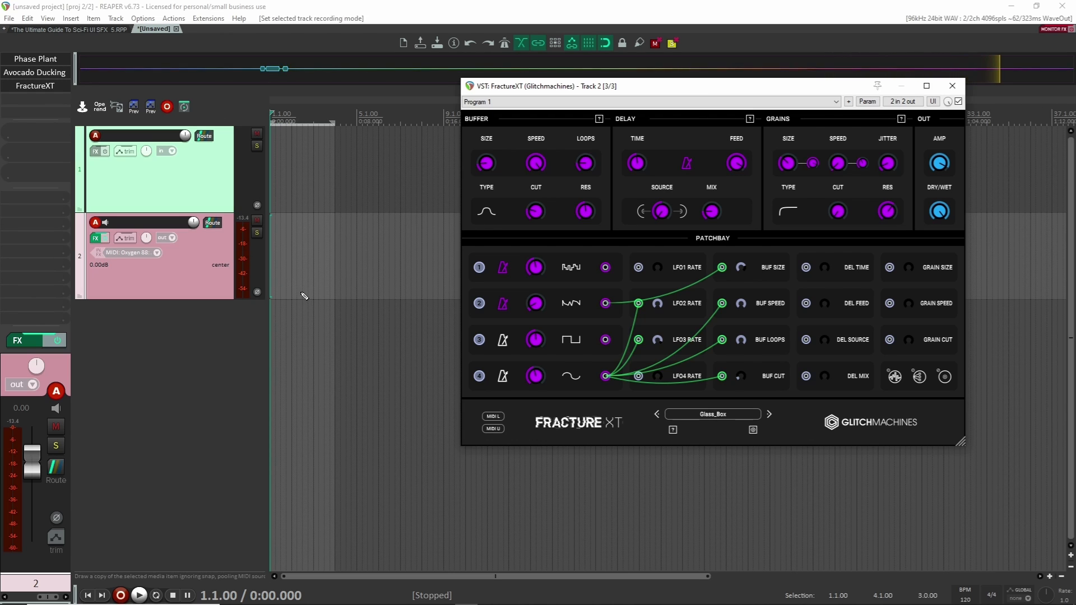
# Step: Record track 2's output from 2.2.00 while repeatedly randomizing FractureXT's patch, then close the plugin and stop recording
pyautogui.click(298, 258)
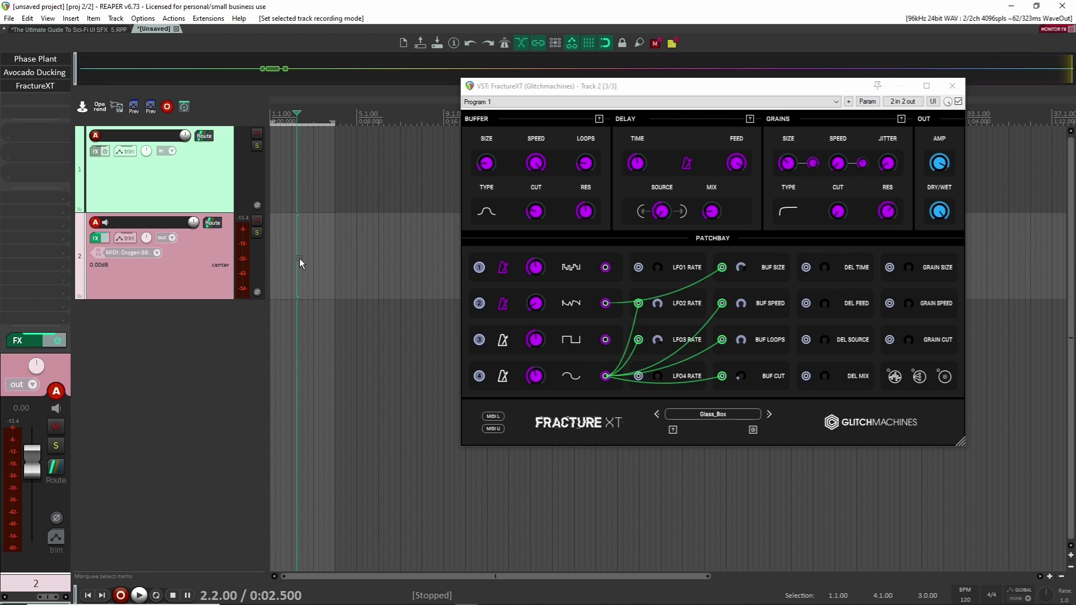
pyautogui.hotkey('ctrl', 'r')
pyautogui.click(673, 429)
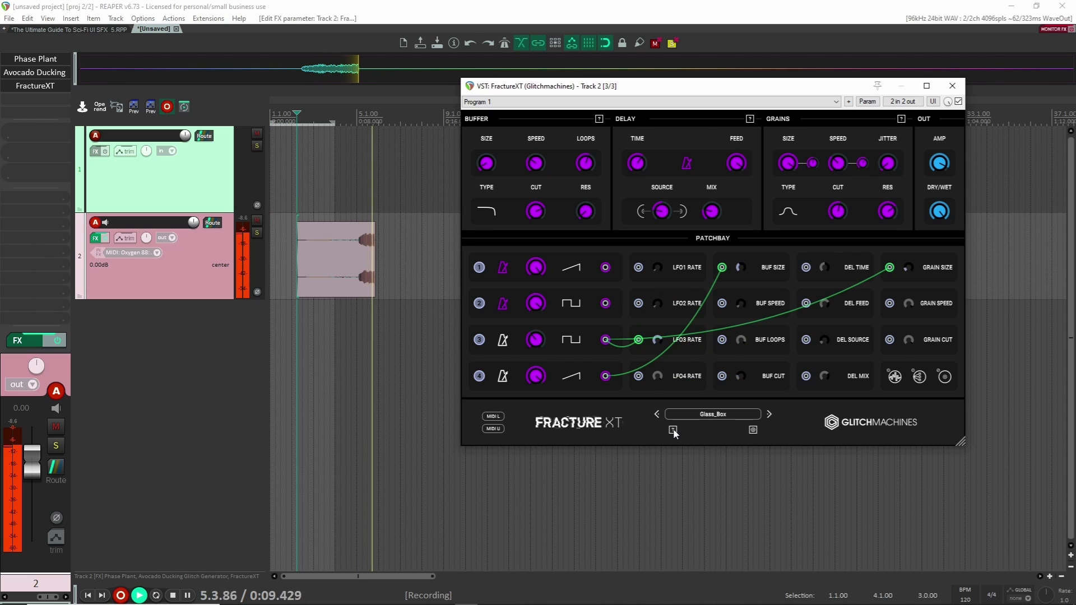
pyautogui.click(673, 430)
pyautogui.click(673, 430)
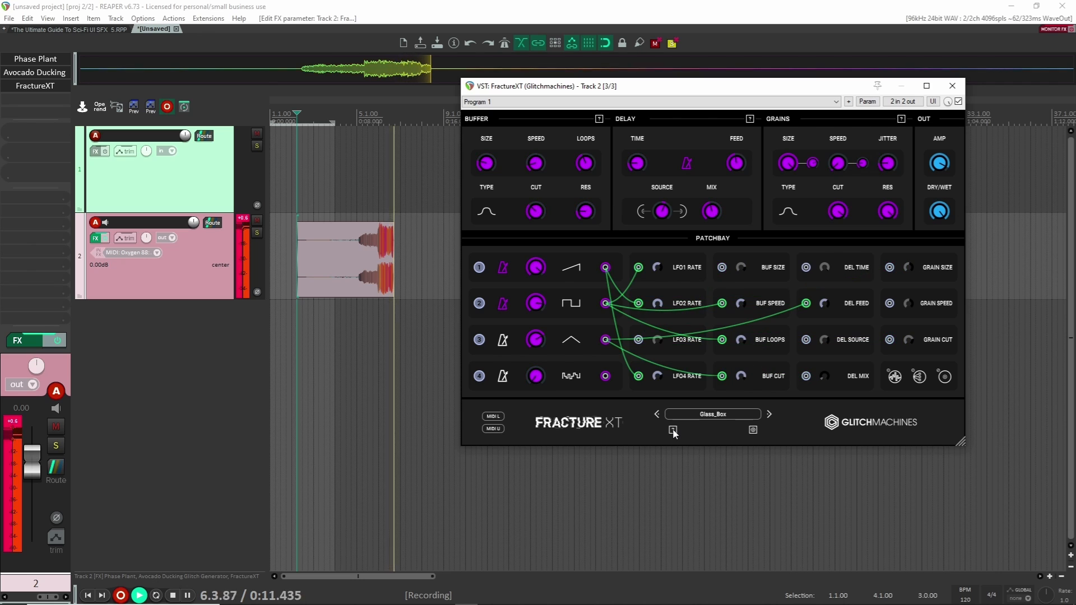
pyautogui.click(673, 430)
pyautogui.click(670, 429)
pyautogui.click(670, 429)
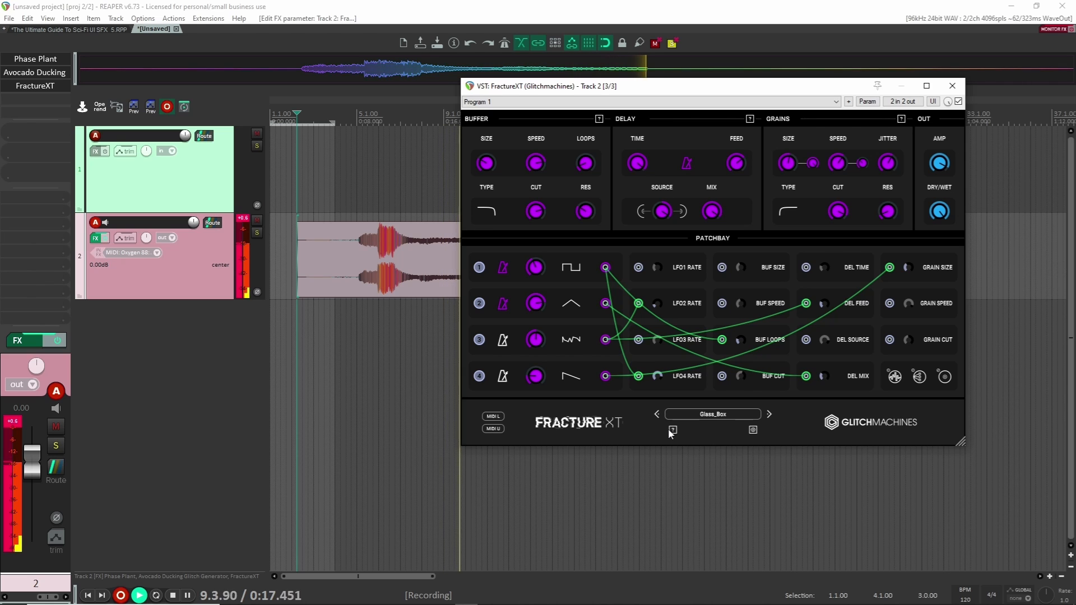
pyautogui.click(672, 430)
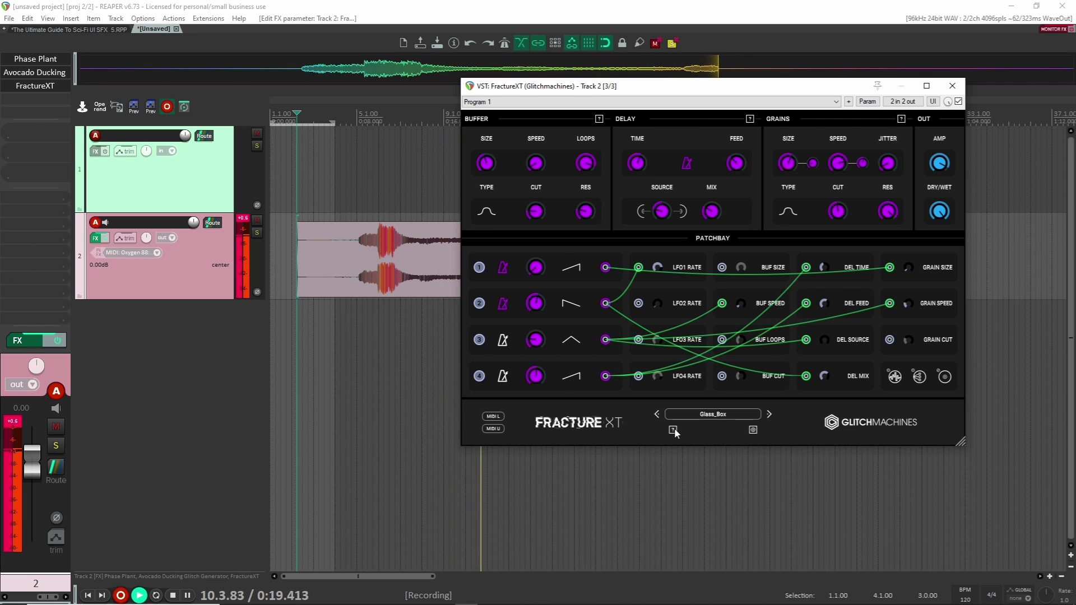
pyautogui.click(673, 429)
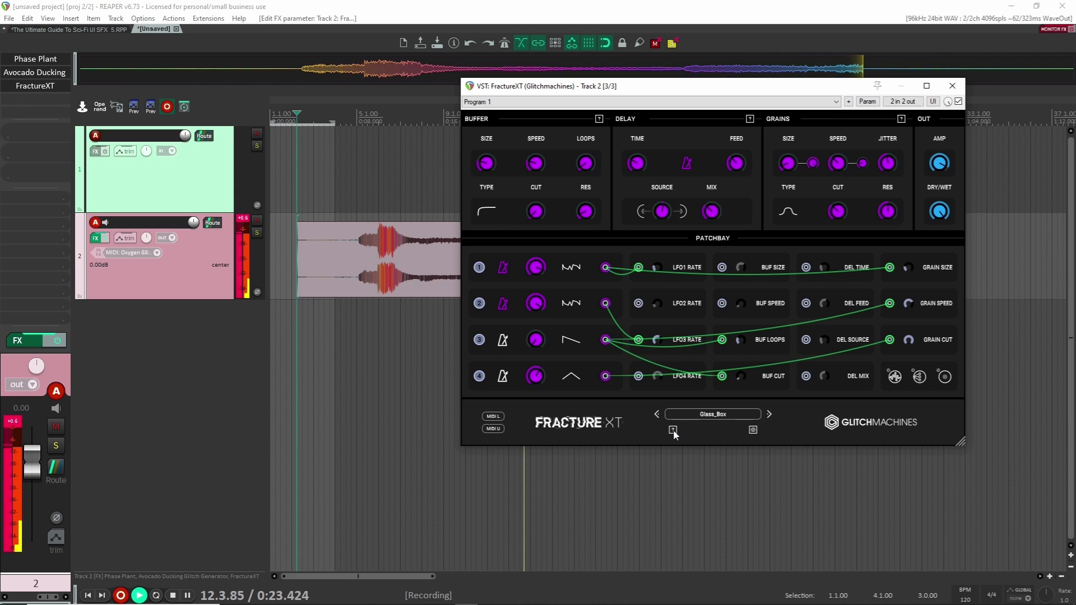
pyautogui.click(673, 430)
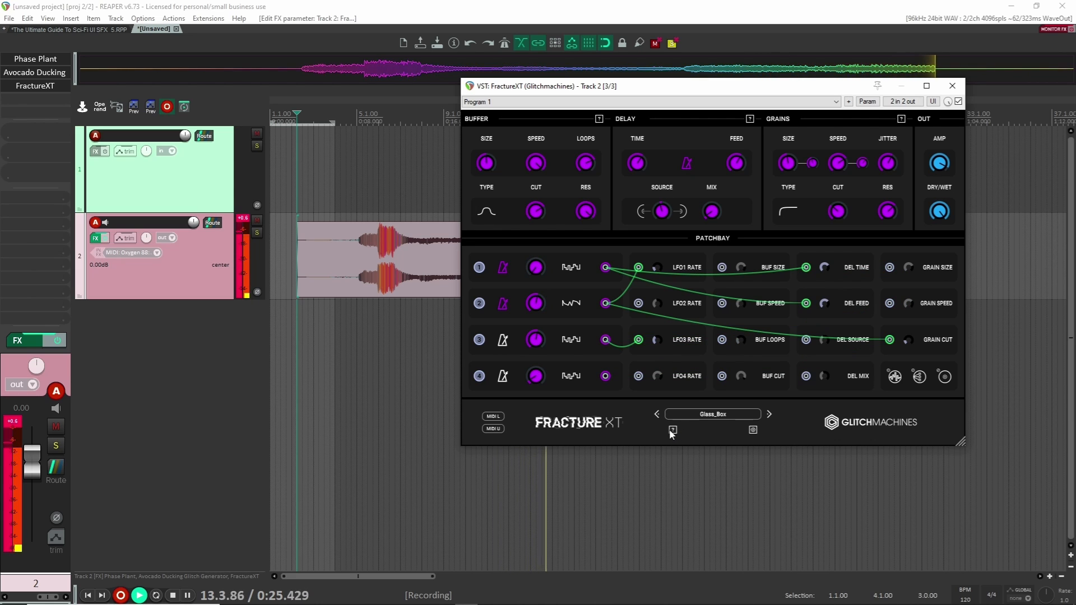
pyautogui.click(673, 430)
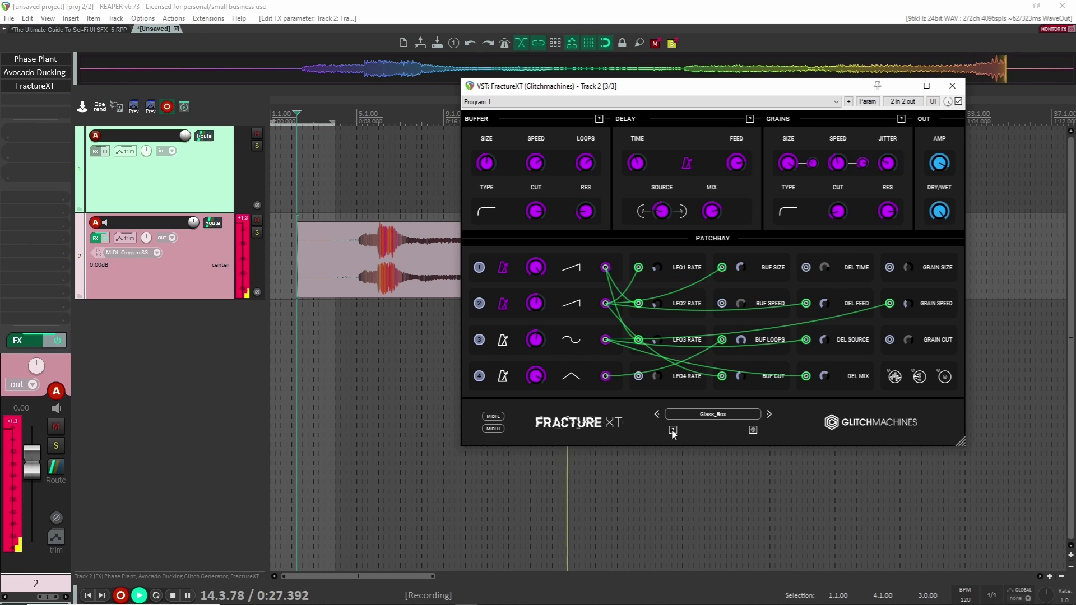
pyautogui.click(673, 430)
pyautogui.click(673, 430)
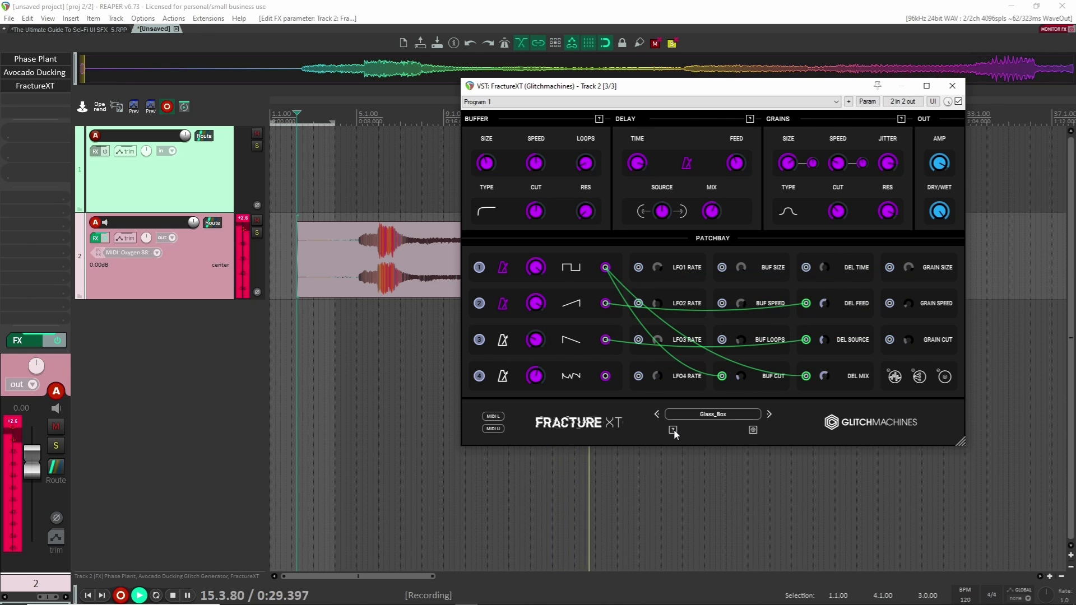
pyautogui.click(952, 85)
pyautogui.press('space')
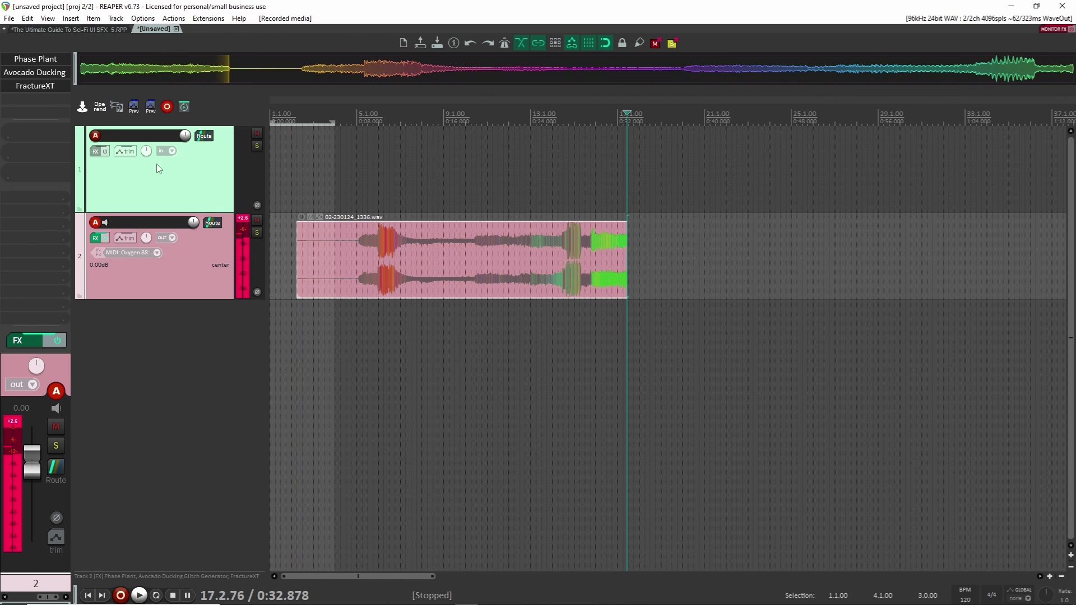
# Step: Bypass the Avocado glitch generator and FractureXT on track 2, and add a Sampler generator in its Phase Plant
pyautogui.keyDown('shift'); pyautogui.click(43, 87); pyautogui.keyUp('shift')
pyautogui.keyDown('shift'); pyautogui.click(40, 74); pyautogui.keyUp('shift')
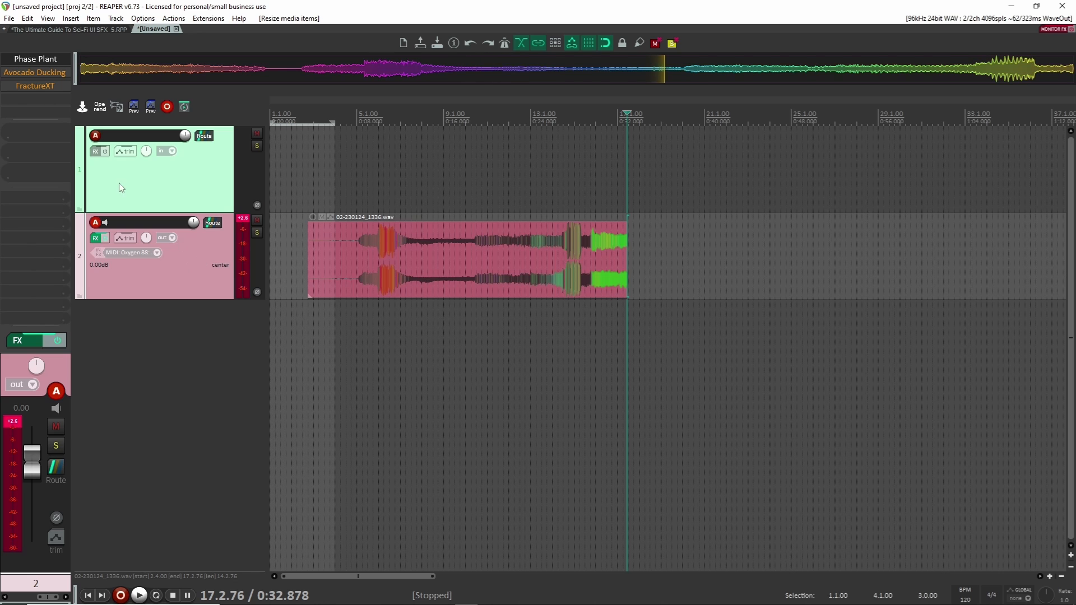
pyautogui.click(35, 58)
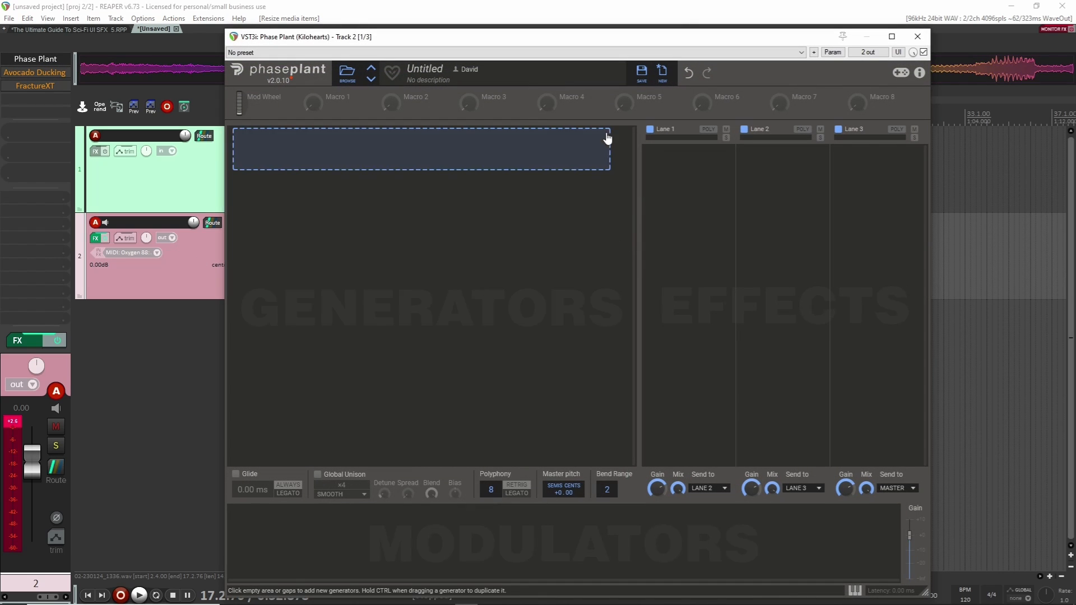
pyautogui.click(426, 149)
pyautogui.click(449, 211)
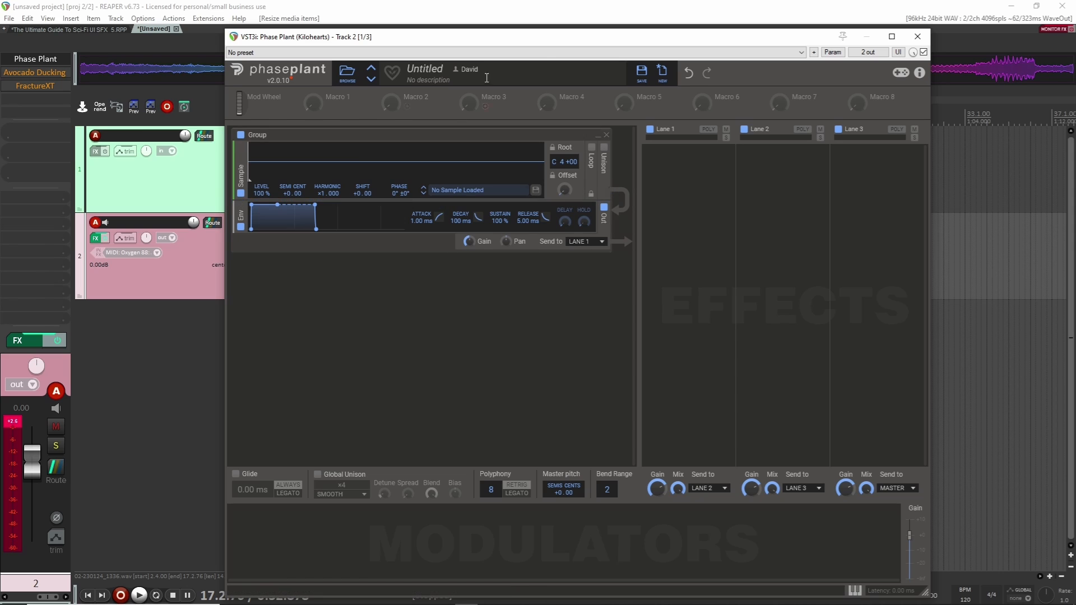
# Step: Load the recorded 02-230124_1336.wav item from track 2 into Phase Plant's sampler, moving the plugin window aside for access
pyautogui.moveTo(486, 36); pyautogui.dragTo(899, 23)
pyautogui.click(415, 322)
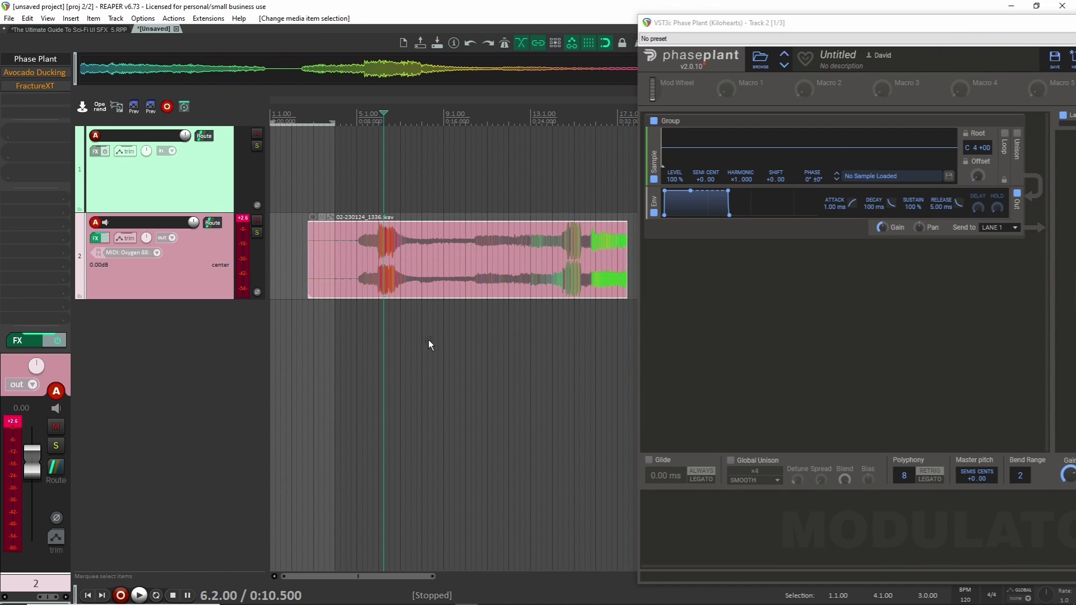
pyautogui.moveTo(384, 269); pyautogui.dragTo(765, 143)
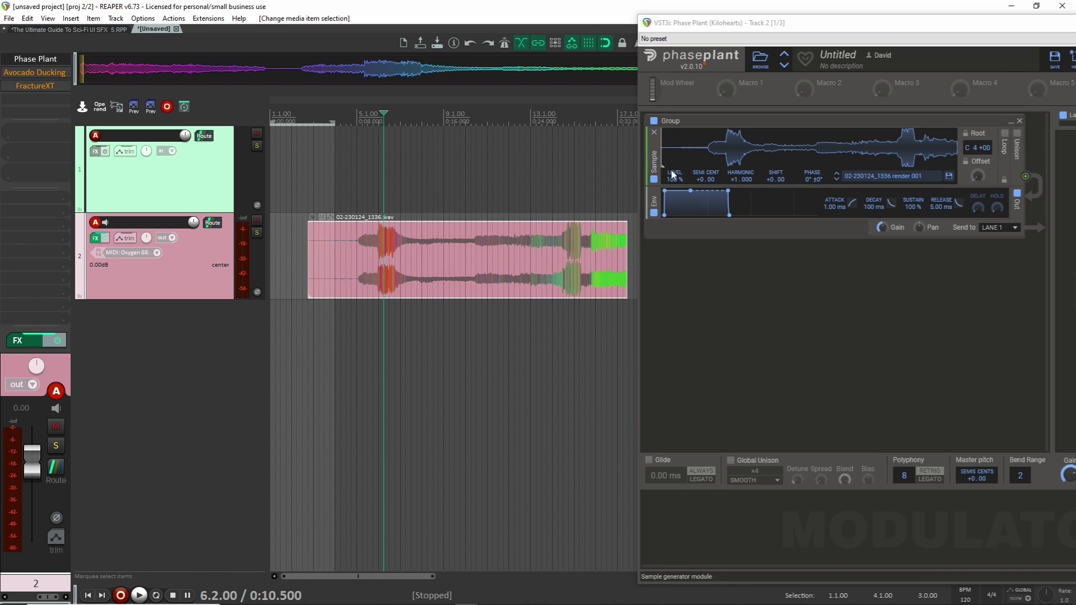
pyautogui.moveTo(822, 23); pyautogui.dragTo(468, 53)
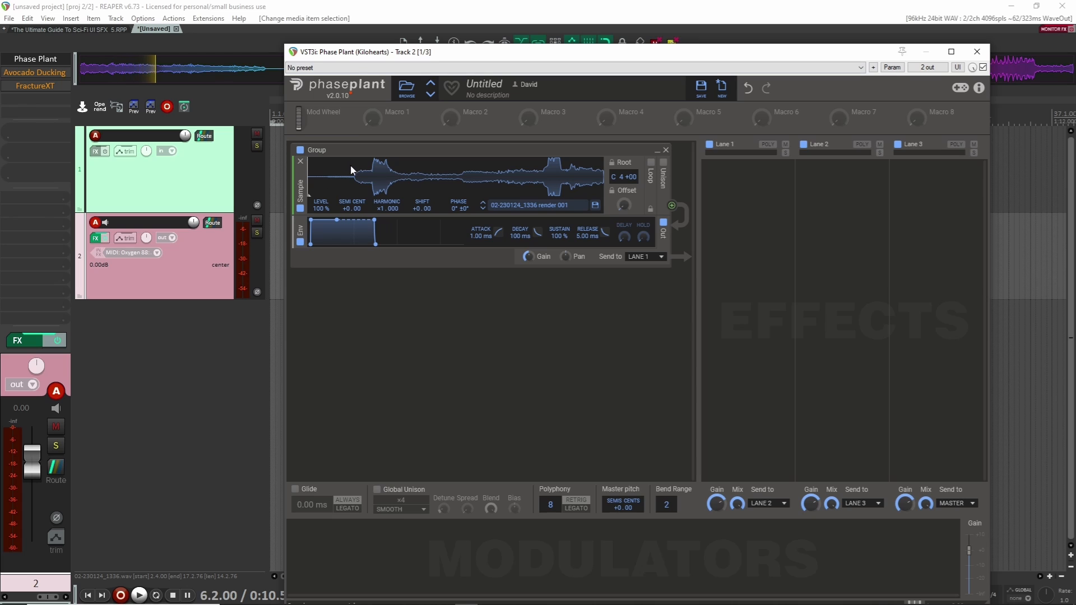
# Step: Set the envelope release to 168 ms and audition the sampler with start offsets progressively closer to the sample's end
pyautogui.moveTo(316, 183)
pyautogui.mouseDown()
pyautogui.moveTo(434, 180)
pyautogui.moveTo(399, 180)
pyautogui.mouseUp()
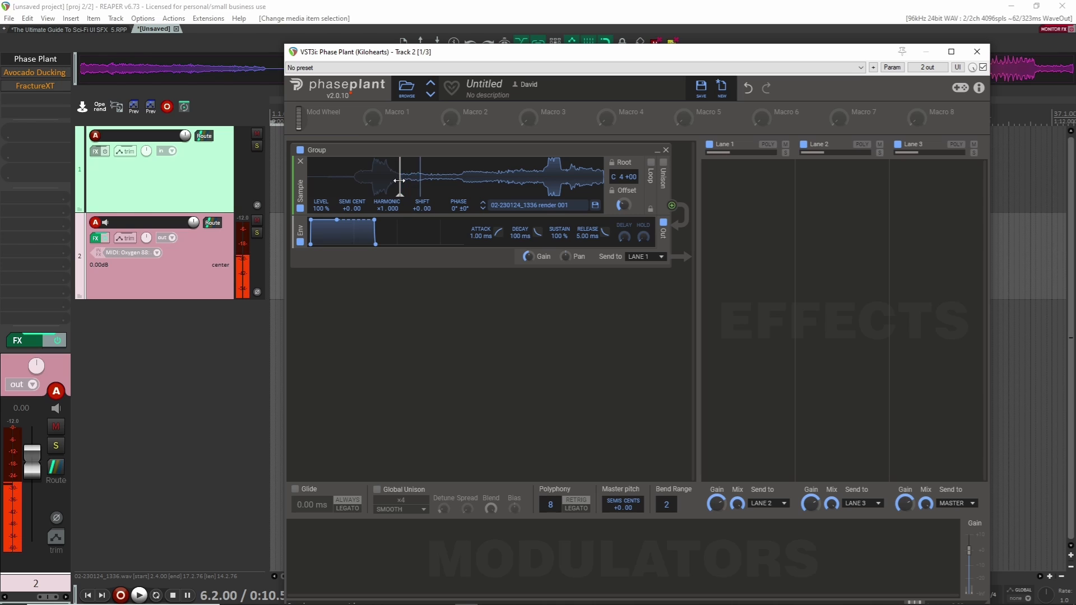
pyautogui.moveTo(588, 240)
pyautogui.mouseDown()
pyautogui.moveTo(587, 229)
pyautogui.moveTo(583, 238)
pyautogui.mouseUp()
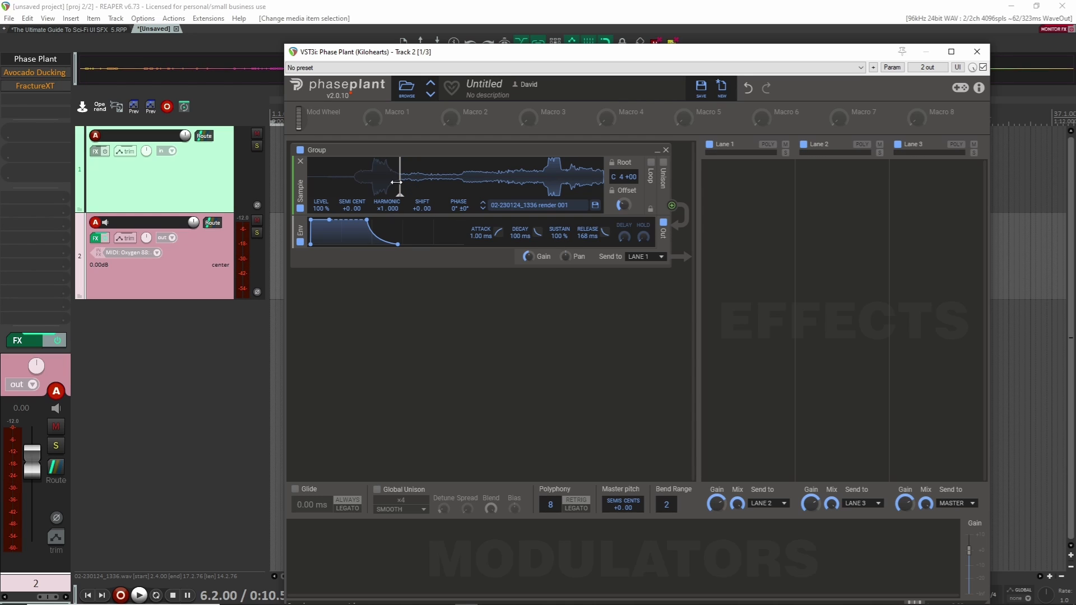
pyautogui.moveTo(396, 183); pyautogui.dragTo(474, 182)
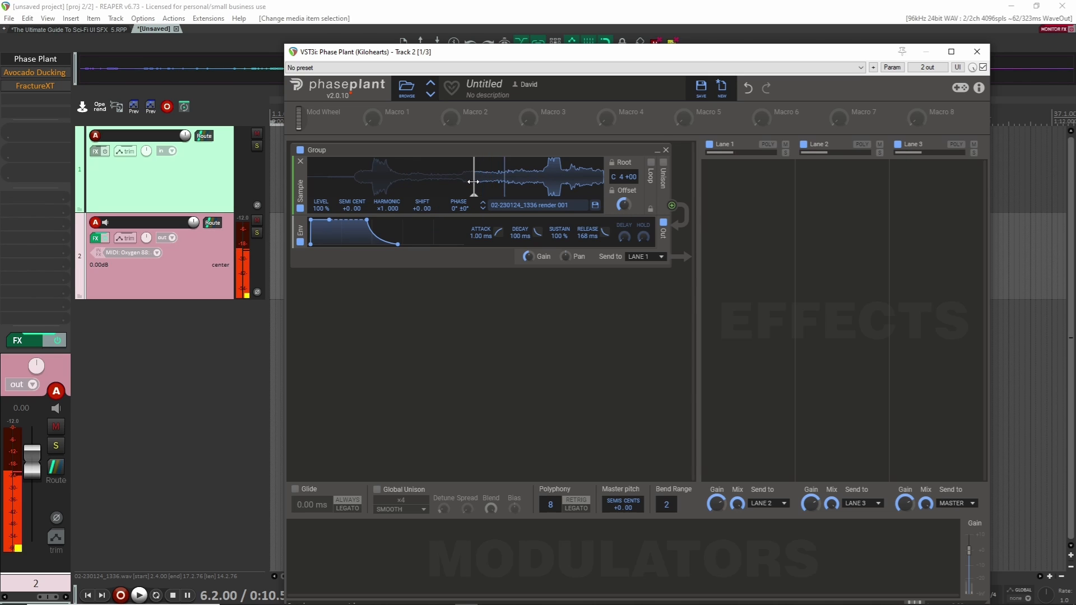
pyautogui.moveTo(476, 181)
pyautogui.mouseDown()
pyautogui.moveTo(541, 175)
pyautogui.moveTo(526, 177)
pyautogui.mouseUp()
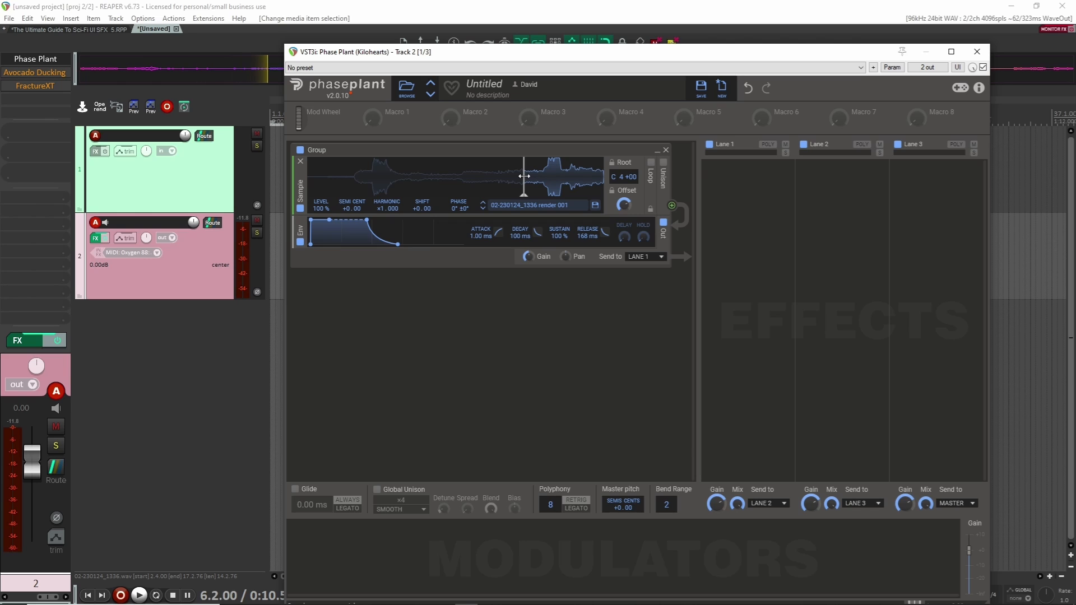
pyautogui.moveTo(524, 174)
pyautogui.mouseDown()
pyautogui.moveTo(572, 175)
pyautogui.moveTo(576, 186)
pyautogui.mouseUp()
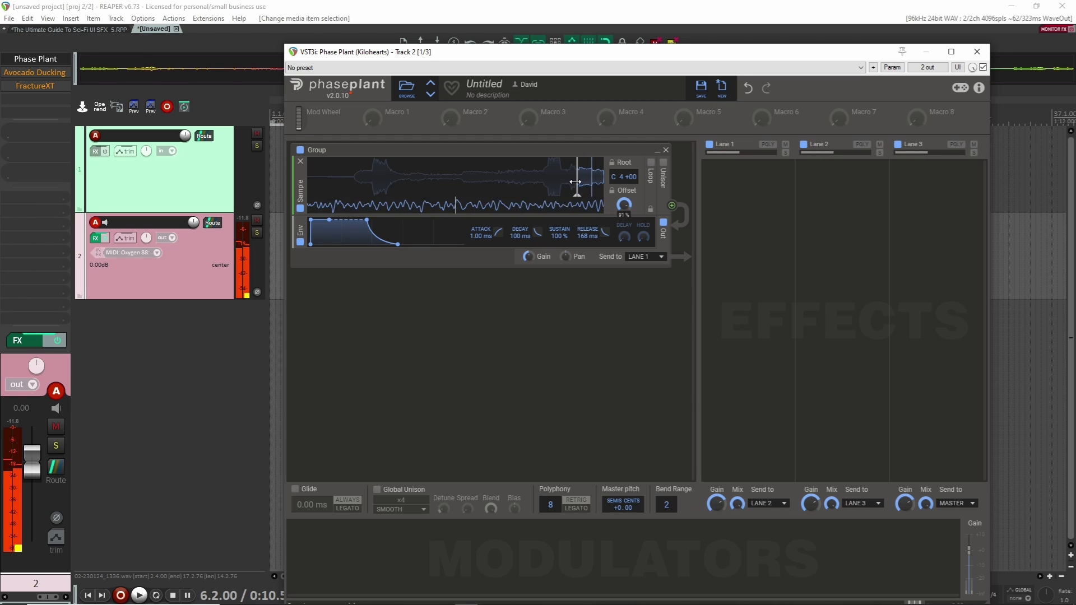
# Step: Enable unison on the sampler with the Synthetic mode and 2 voices
pyautogui.click(664, 163)
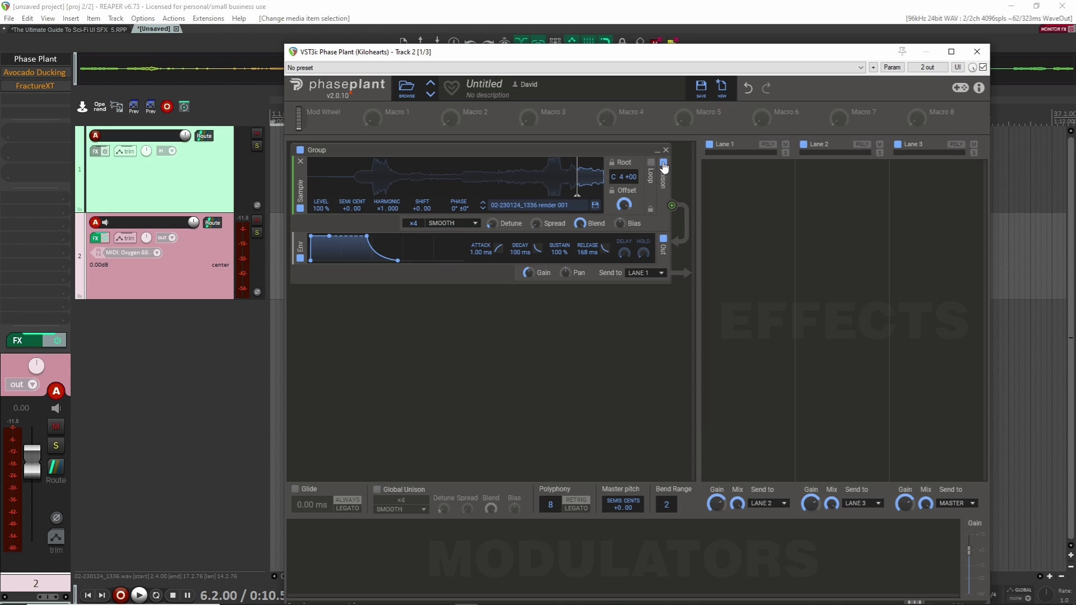
pyautogui.click(454, 224)
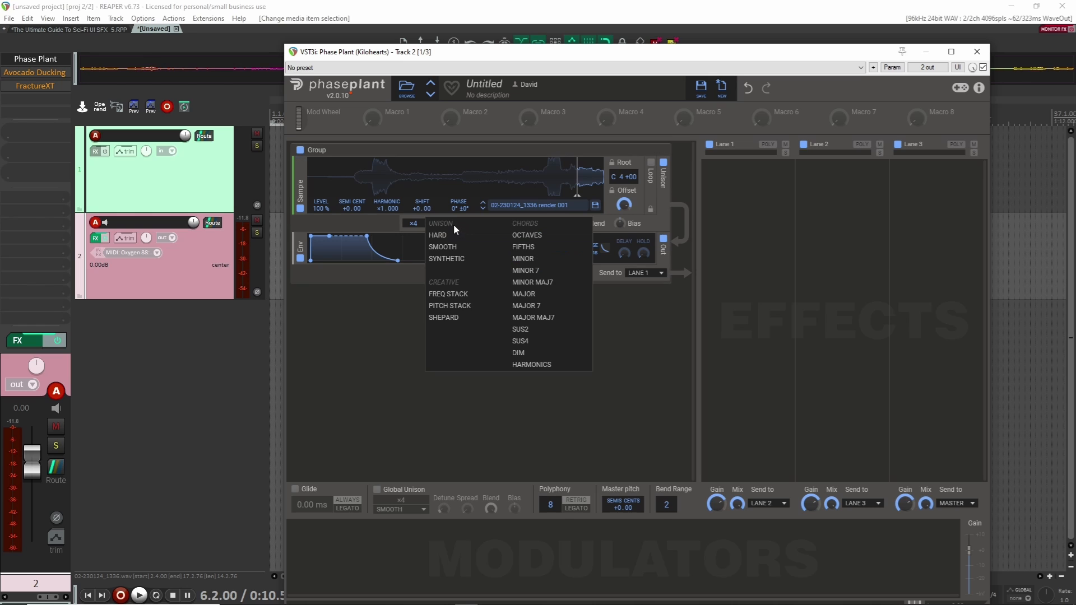
pyautogui.click(450, 260)
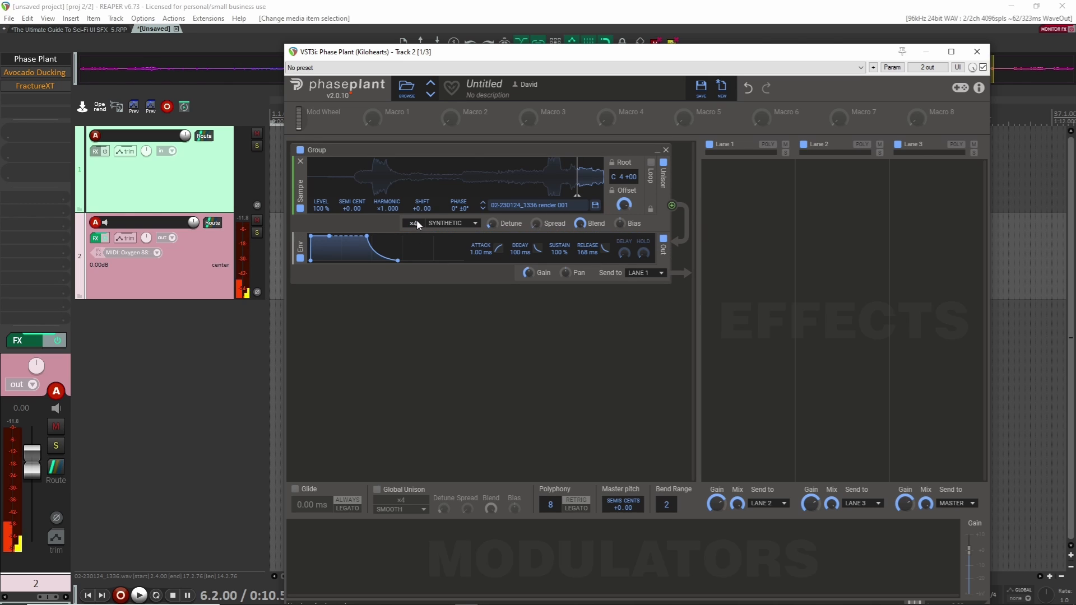
pyautogui.moveTo(415, 223); pyautogui.dragTo(415, 237)
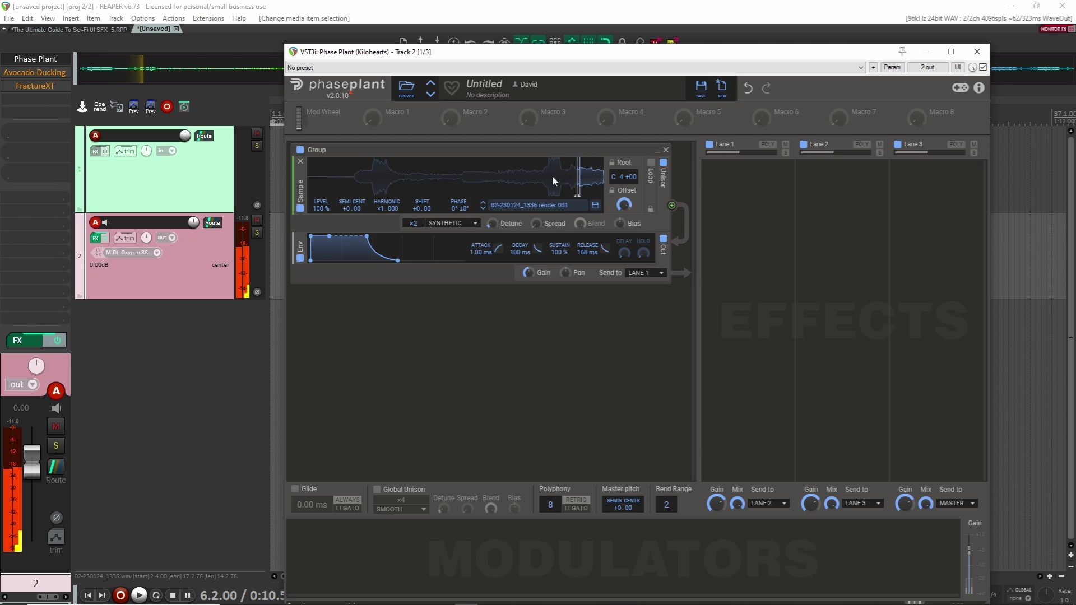
# Step: Enable a Reverse loop spanning the whole sample and audition it from several earlier and later start offsets
pyautogui.moveTo(575, 179)
pyautogui.mouseDown()
pyautogui.moveTo(494, 180)
pyautogui.moveTo(522, 180)
pyautogui.mouseUp()
pyautogui.click(651, 163)
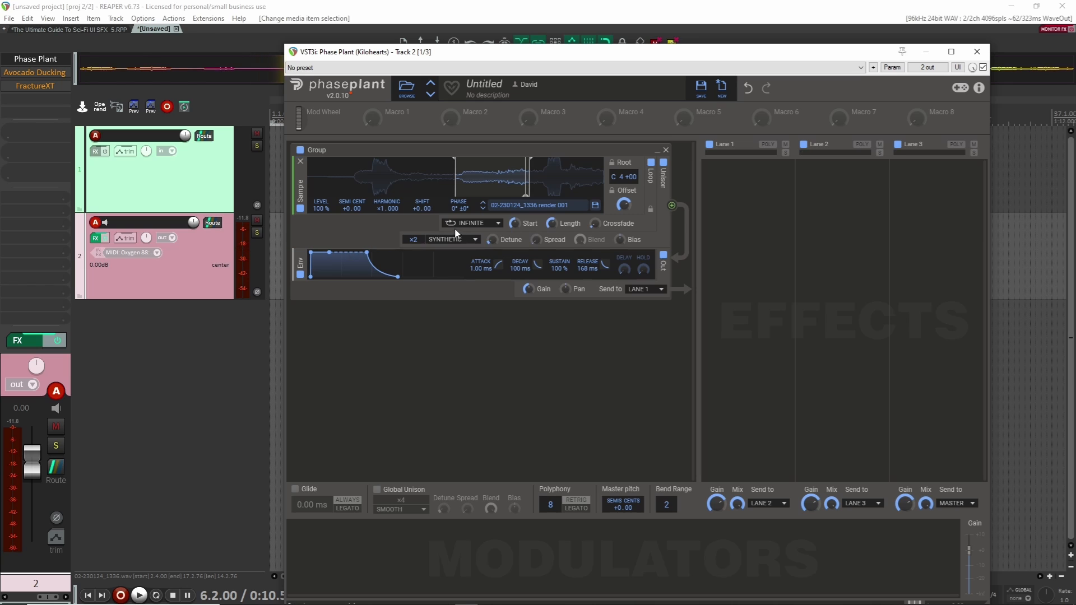
pyautogui.click(456, 224)
pyautogui.click(465, 246)
pyautogui.moveTo(527, 182); pyautogui.dragTo(604, 184)
pyautogui.moveTo(455, 184); pyautogui.dragTo(281, 188)
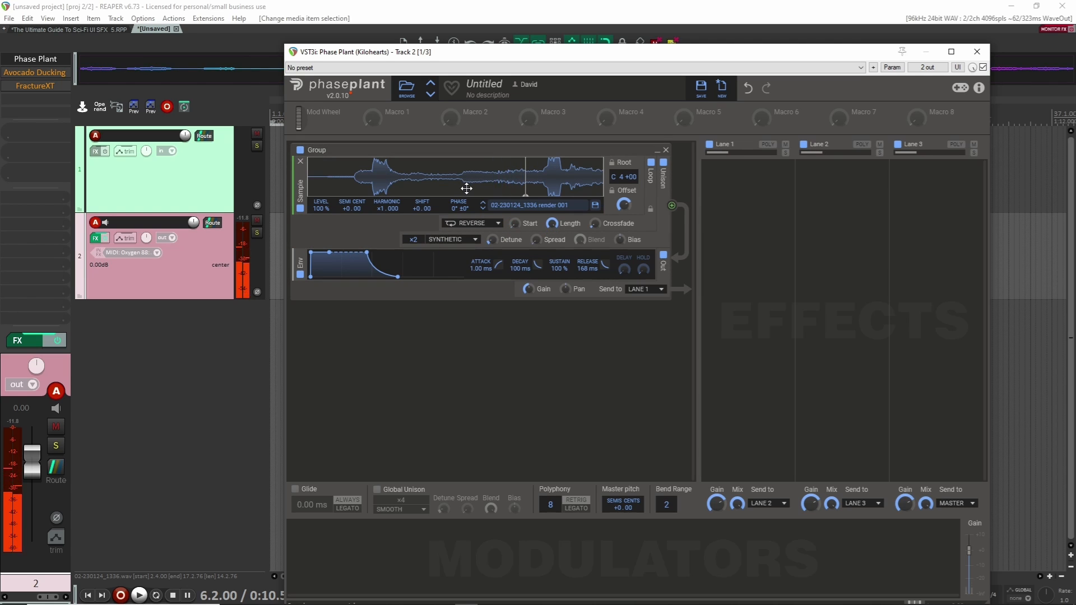
pyautogui.moveTo(525, 185); pyautogui.dragTo(536, 185)
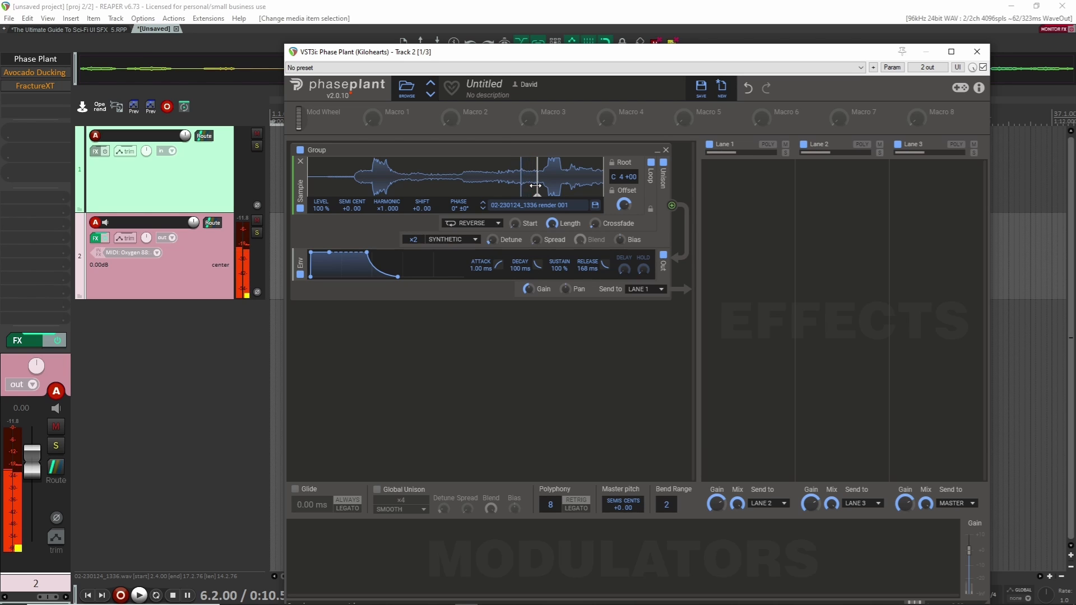
pyautogui.moveTo(535, 185); pyautogui.dragTo(427, 185)
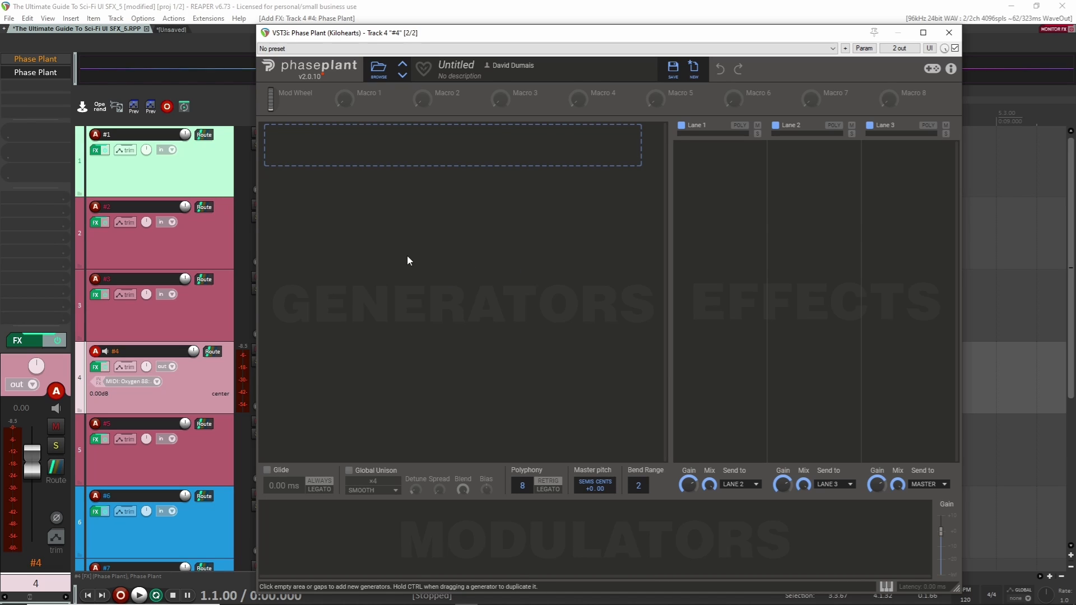
# Step: Add a Wavetable generator to the empty Phase Plant on track #4 and load the Burpy wavetable from Growls
pyautogui.click(430, 145)
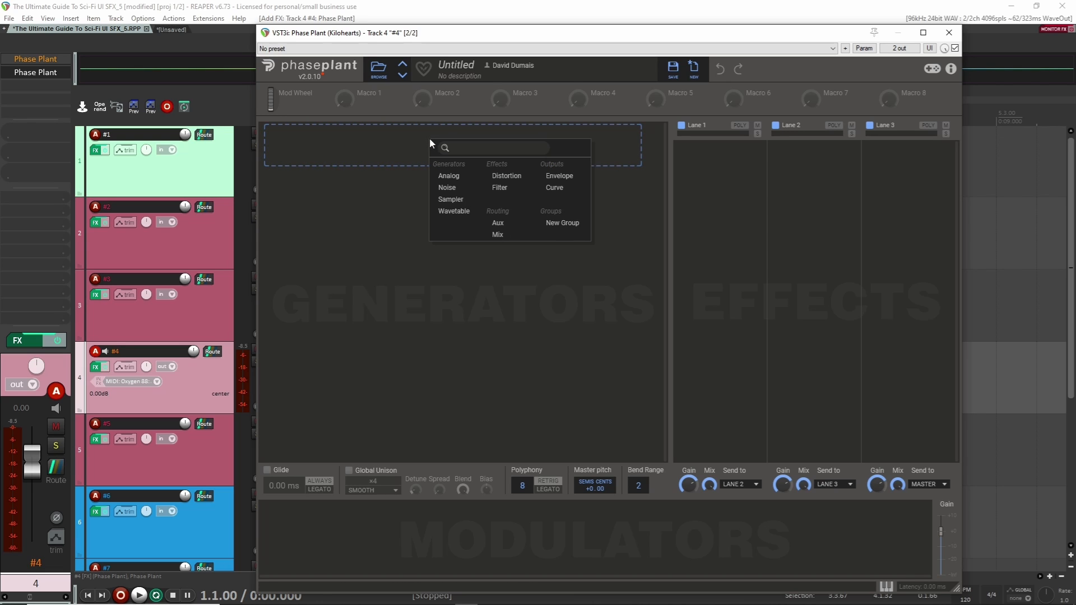
pyautogui.click(465, 210)
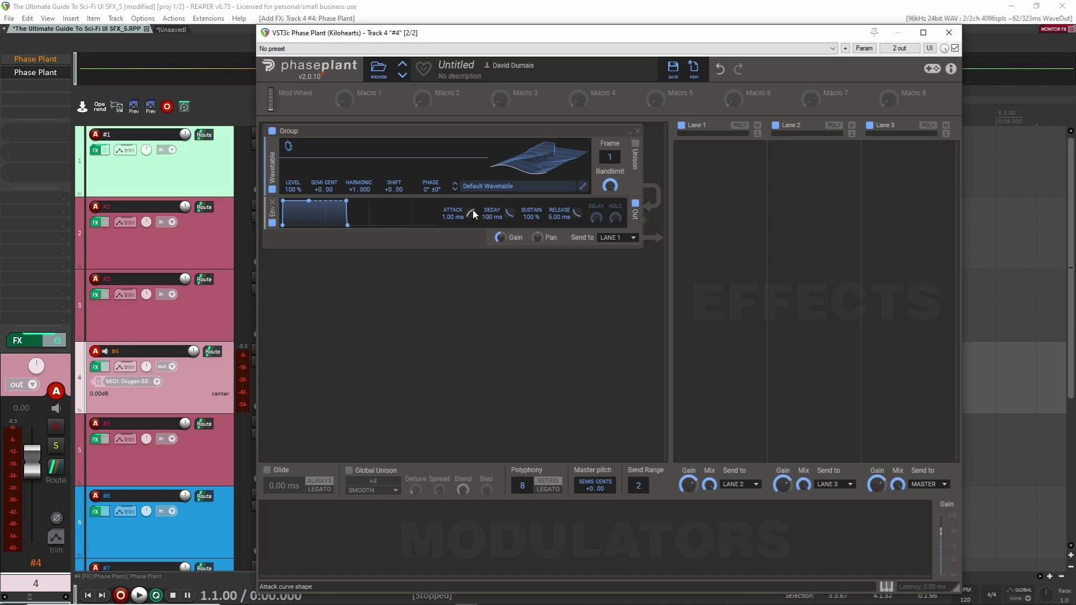
pyautogui.click(502, 186)
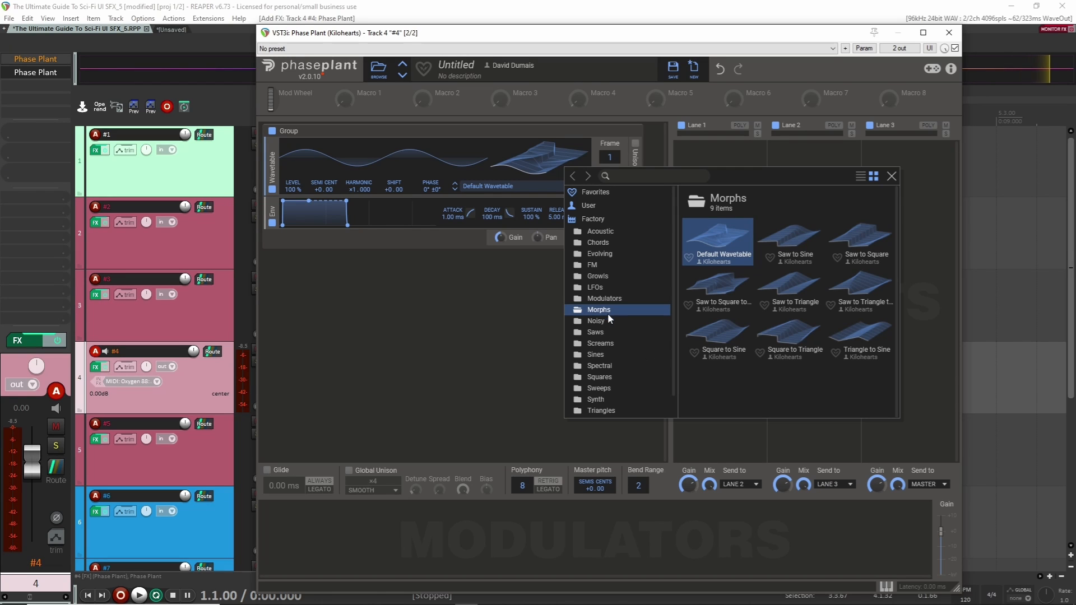
pyautogui.click(604, 299)
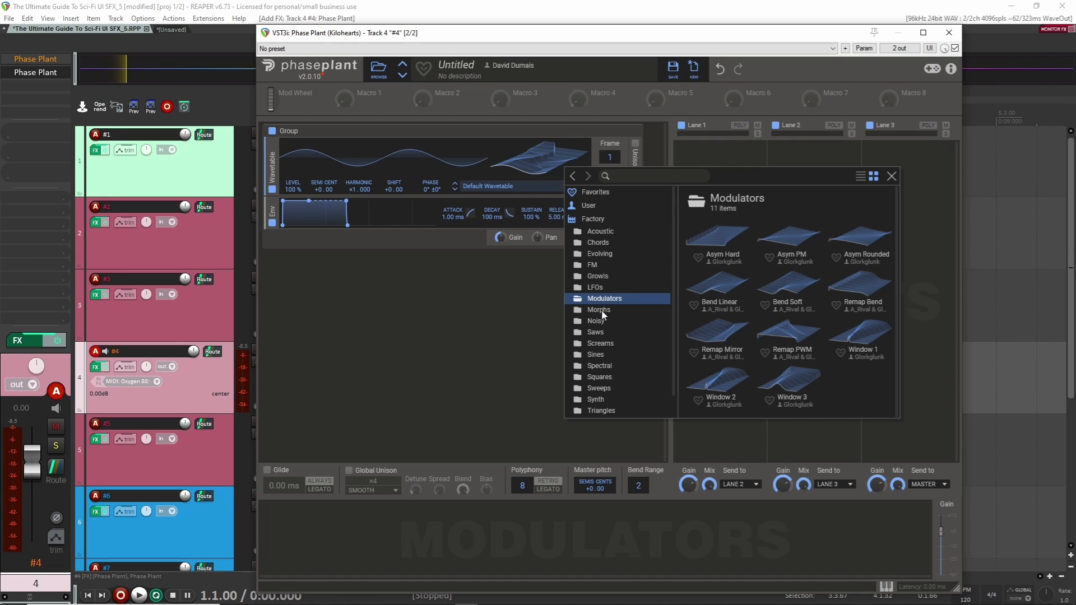
pyautogui.click(602, 310)
pyautogui.click(598, 276)
pyautogui.click(718, 245)
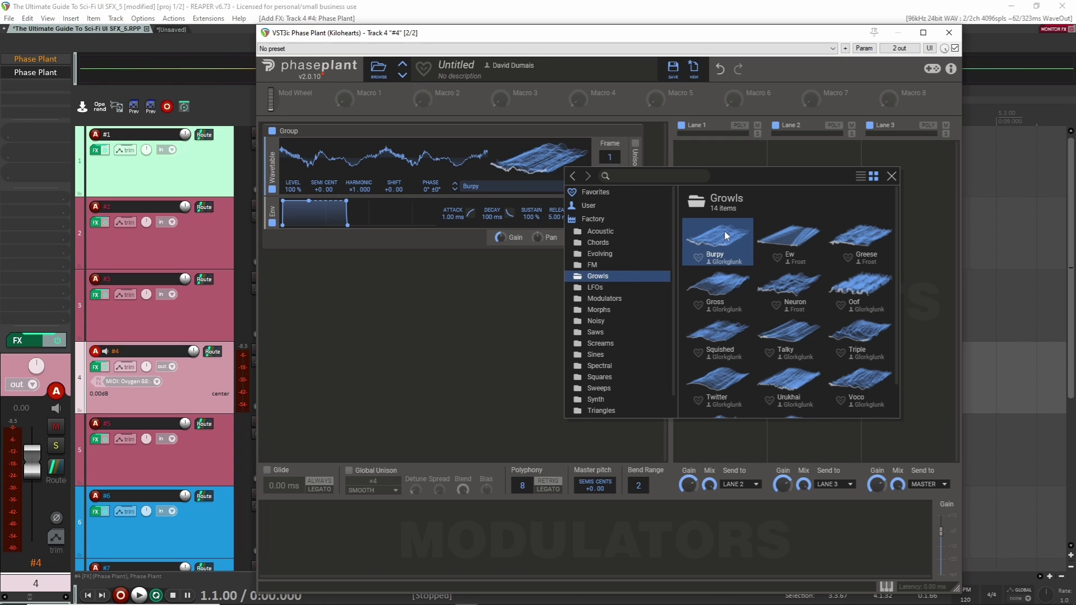
pyautogui.doubleClick(727, 235)
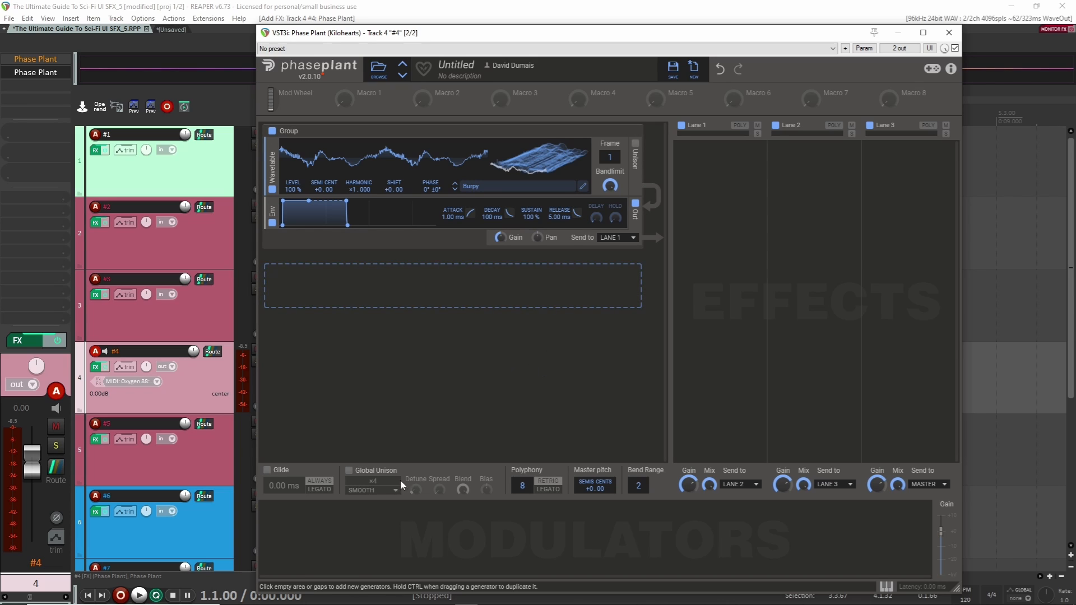
# Step: Add an LFO modulator with the Pyramid shape and set it to one-shot playback
pyautogui.click(343, 532)
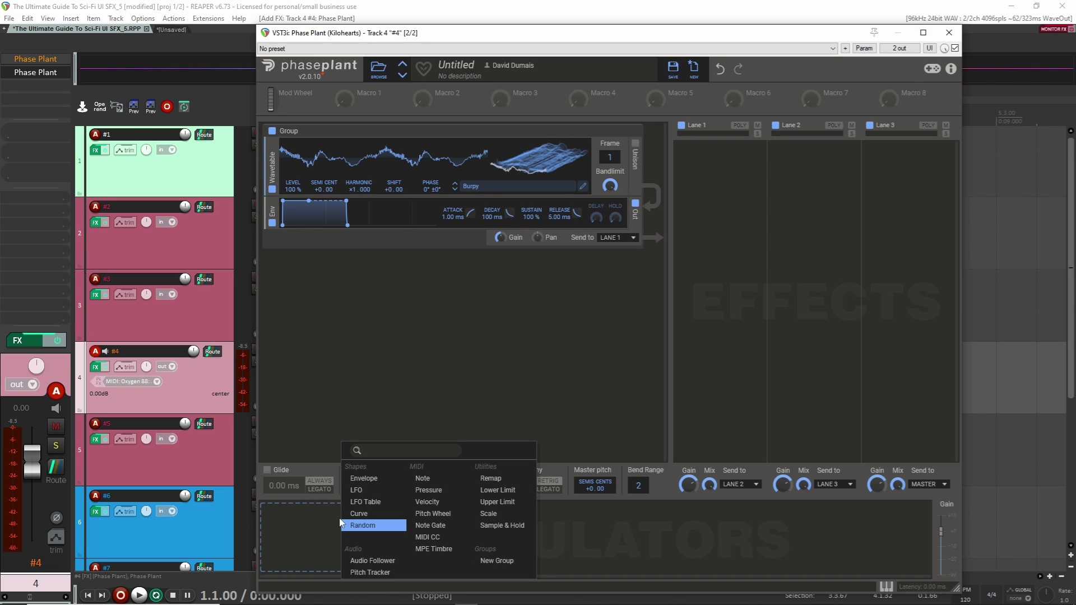
pyautogui.click(367, 493)
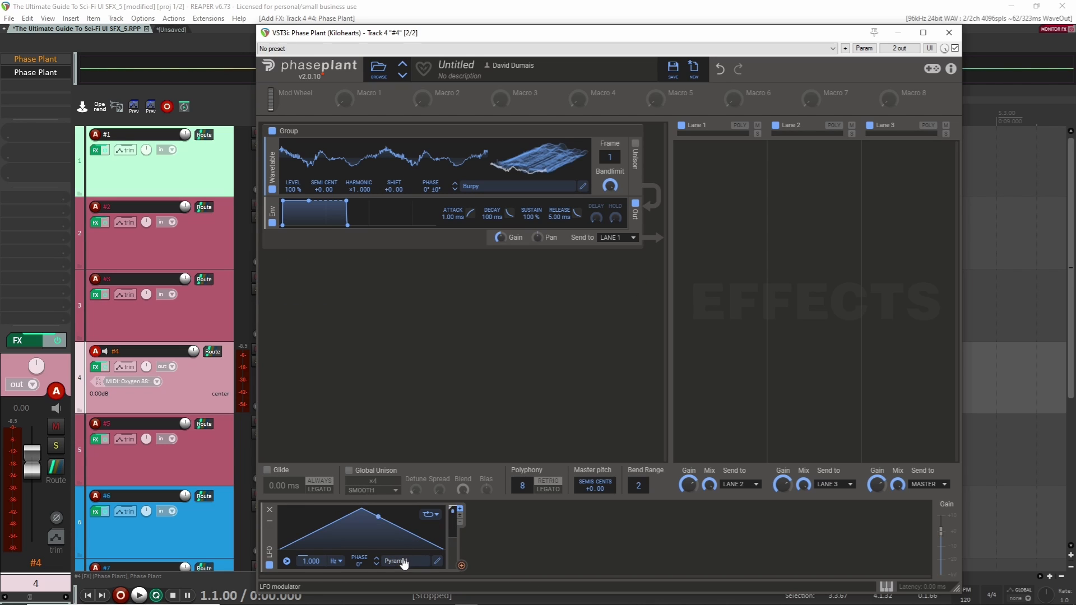
pyautogui.click(429, 514)
pyautogui.click(461, 514)
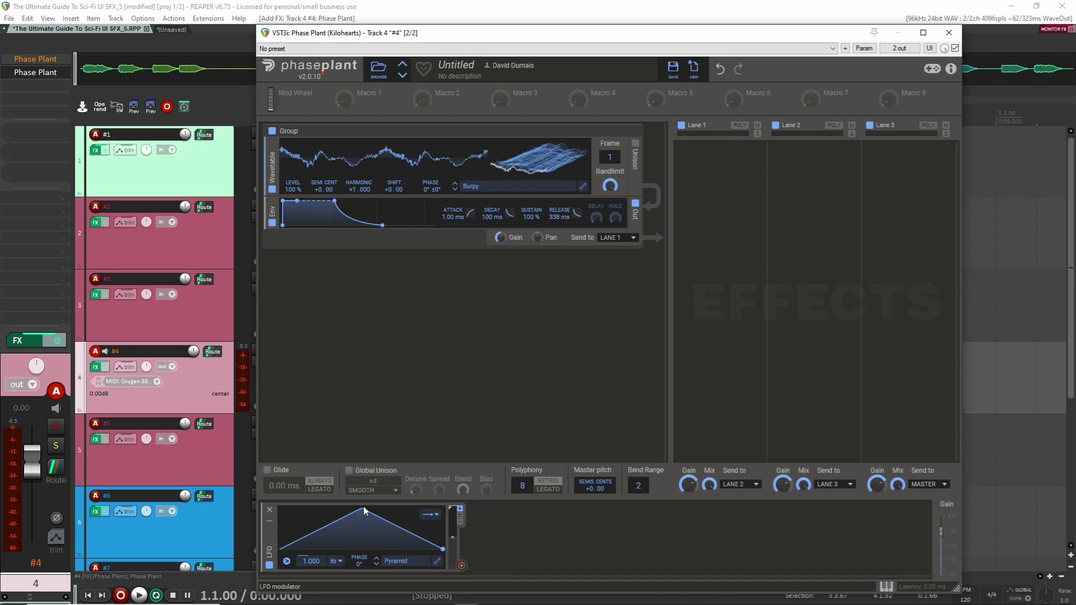
# Step: Reshape the LFO curve so its peak sits at about 125 ms with a curved rise and a long linear fall
pyautogui.click(437, 561)
pyautogui.moveTo(535, 153); pyautogui.dragTo(365, 149)
pyautogui.moveTo(344, 301); pyautogui.dragTo(342, 378)
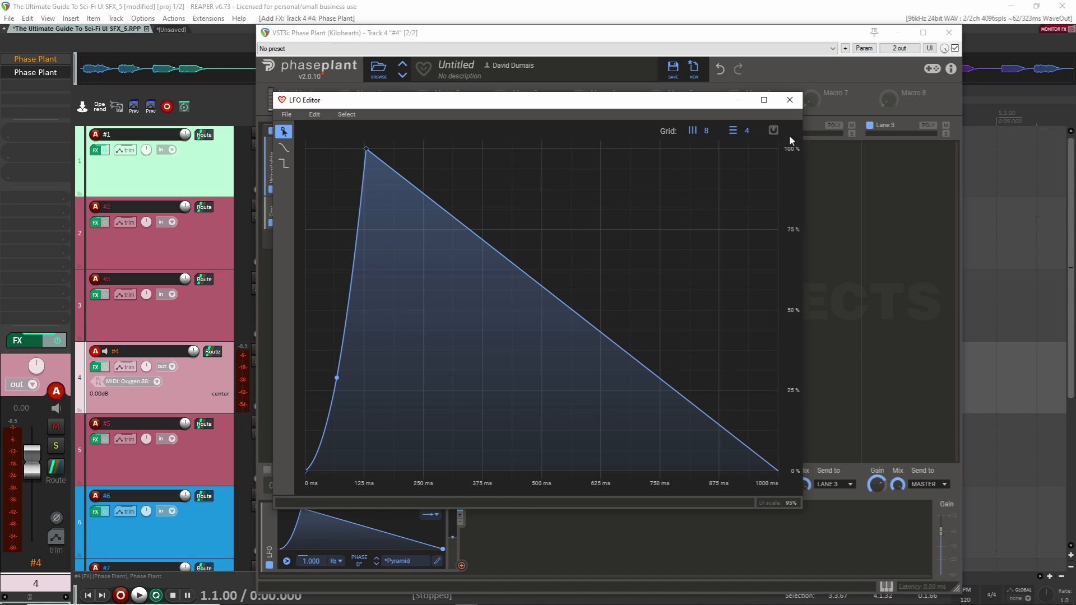
pyautogui.click(790, 100)
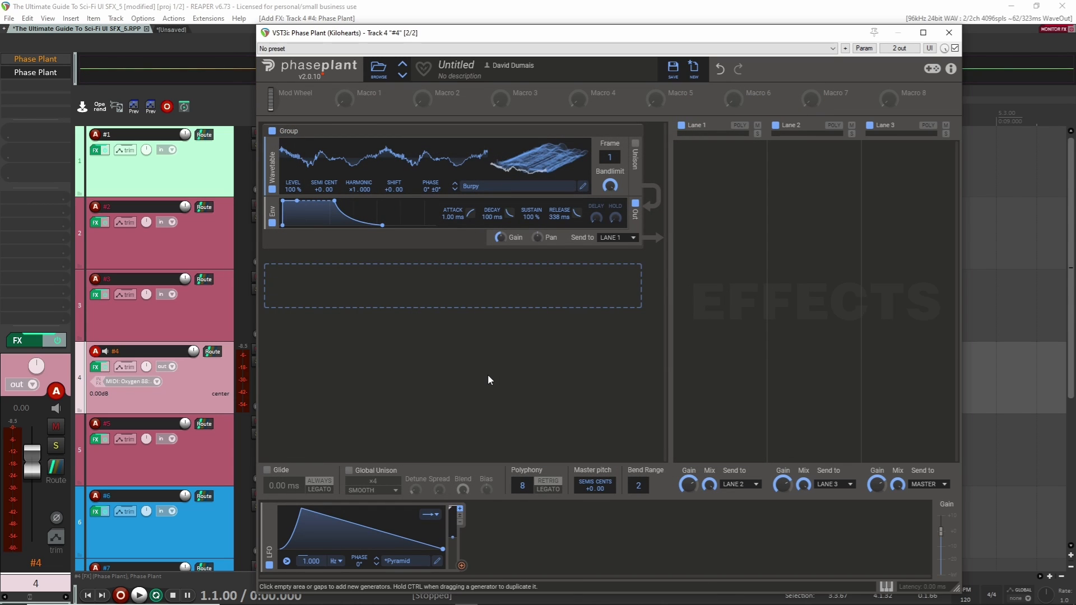
# Step: Modulate the group's output gain with the LFO at 0.555 Hz and set the envelope release to 526 ms
pyautogui.moveTo(461, 565); pyautogui.dragTo(508, 248)
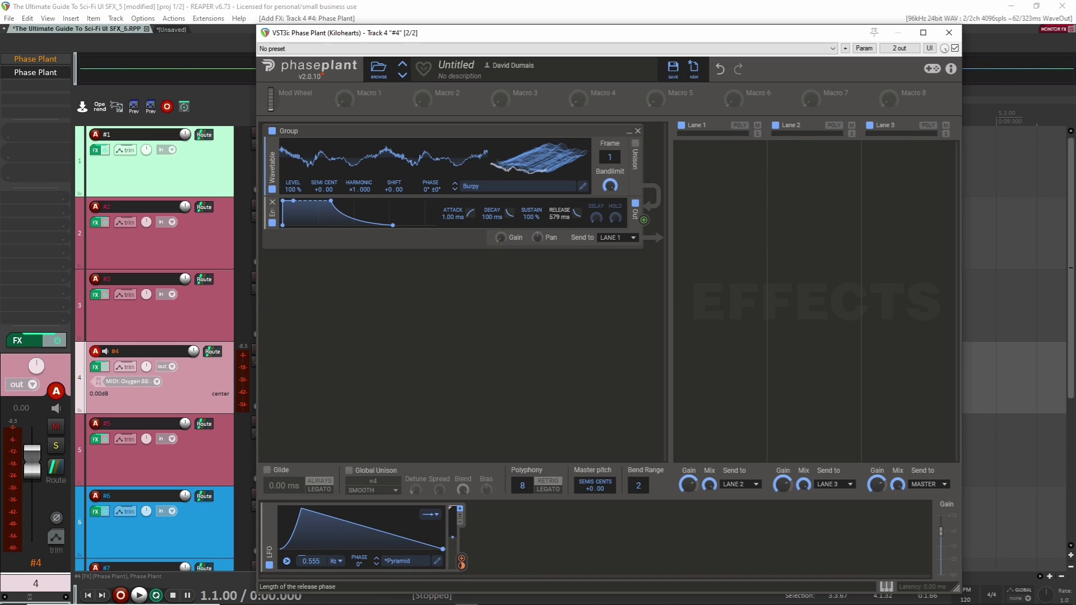
pyautogui.moveTo(556, 216); pyautogui.dragTo(552, 220)
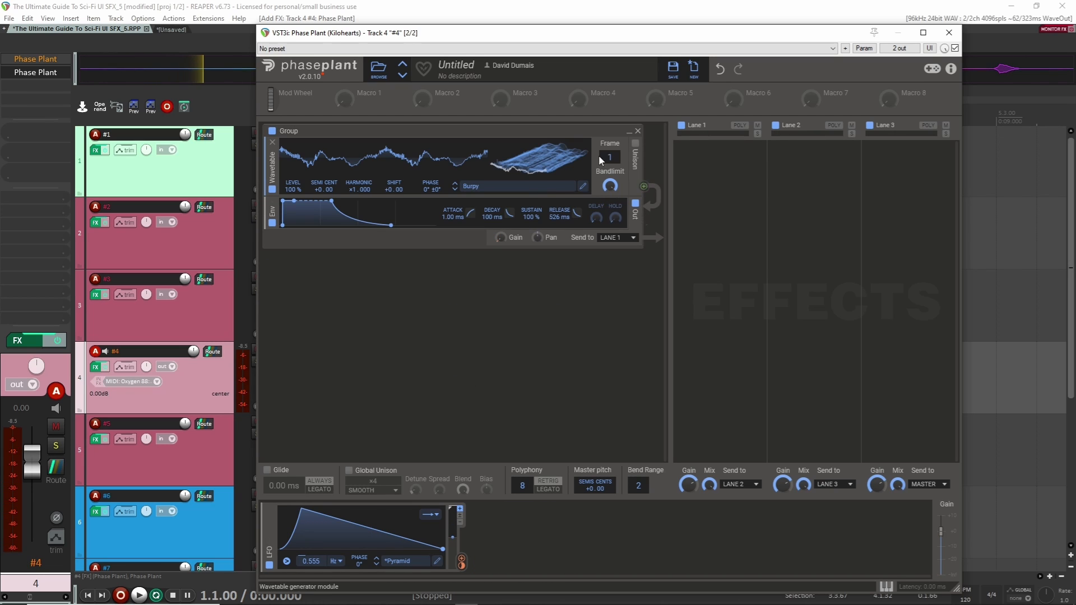
# Step: Add a second one-shot Pyramid LFO that modulates the wavetable's frame, with its rate set to 0.771 Hz
pyautogui.click(517, 529)
pyautogui.click(532, 491)
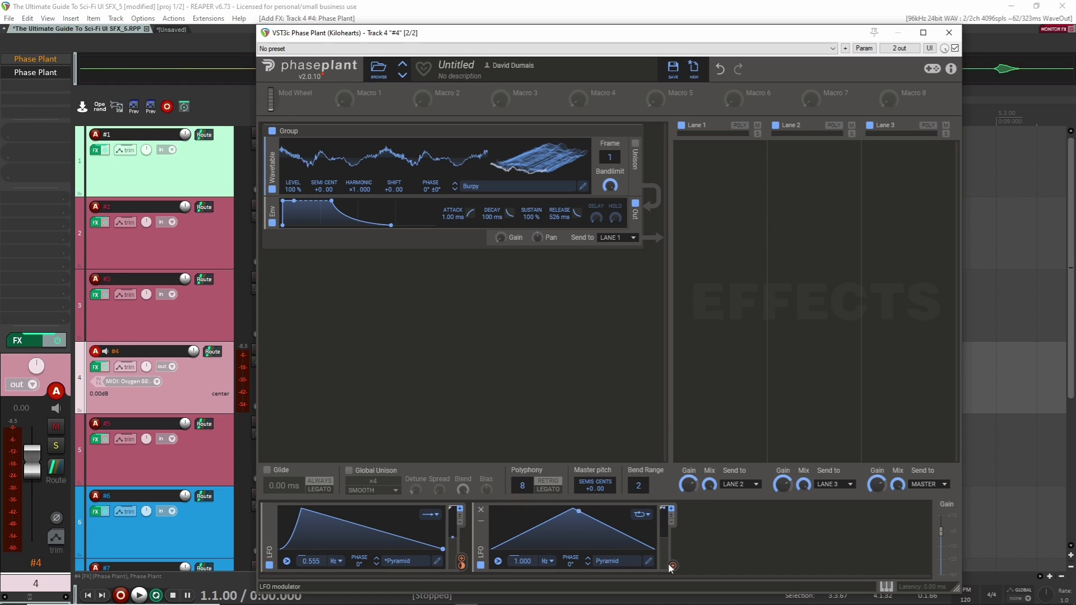
pyautogui.click(641, 515)
pyautogui.click(653, 512)
pyautogui.moveTo(674, 567); pyautogui.dragTo(609, 165)
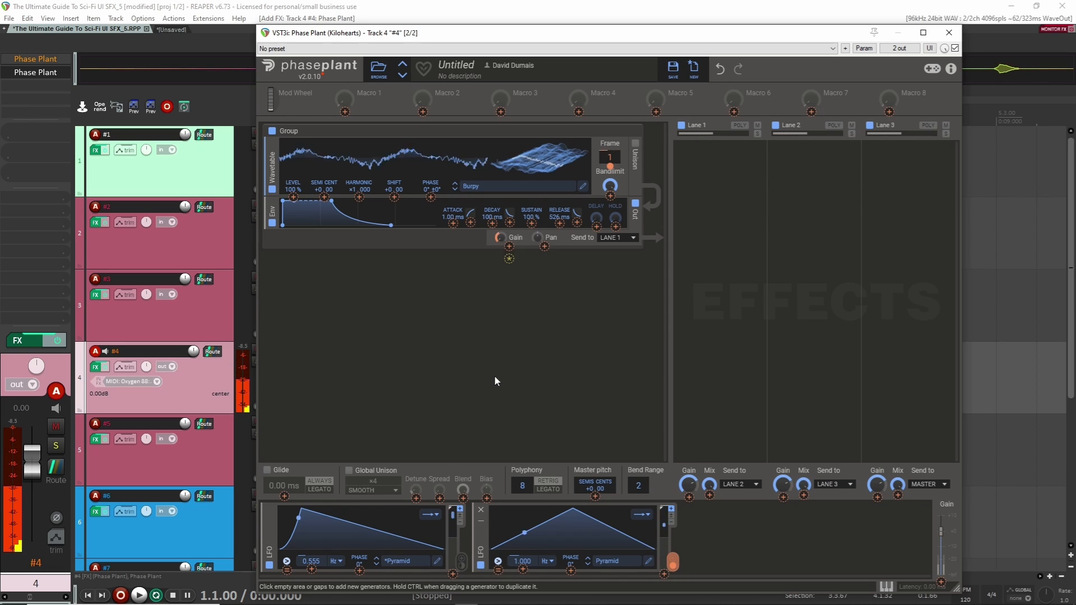
pyautogui.click(518, 563)
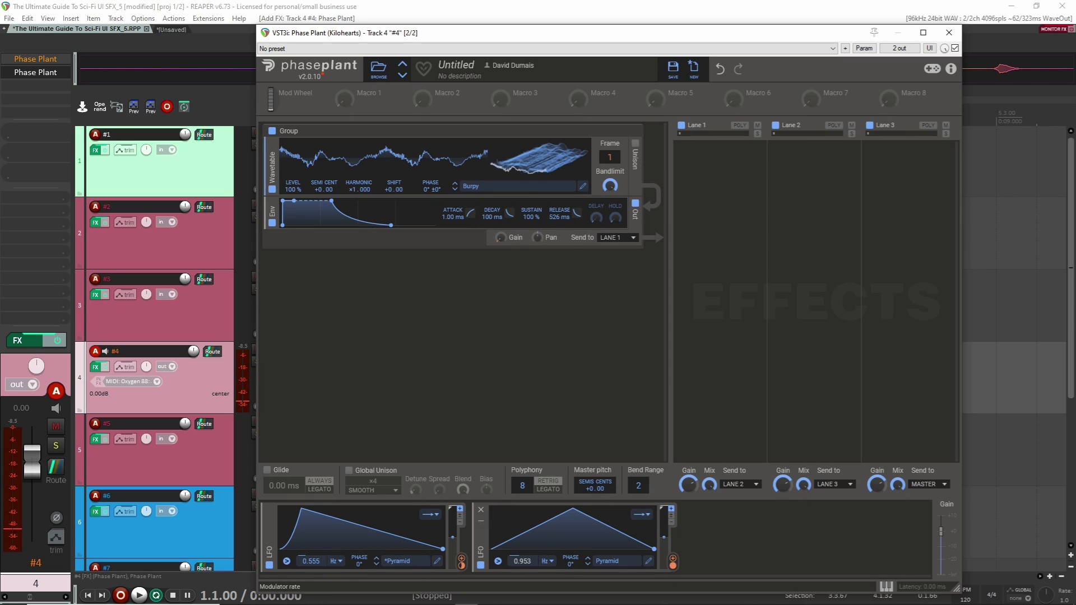
pyautogui.moveTo(521, 562); pyautogui.dragTo(525, 562)
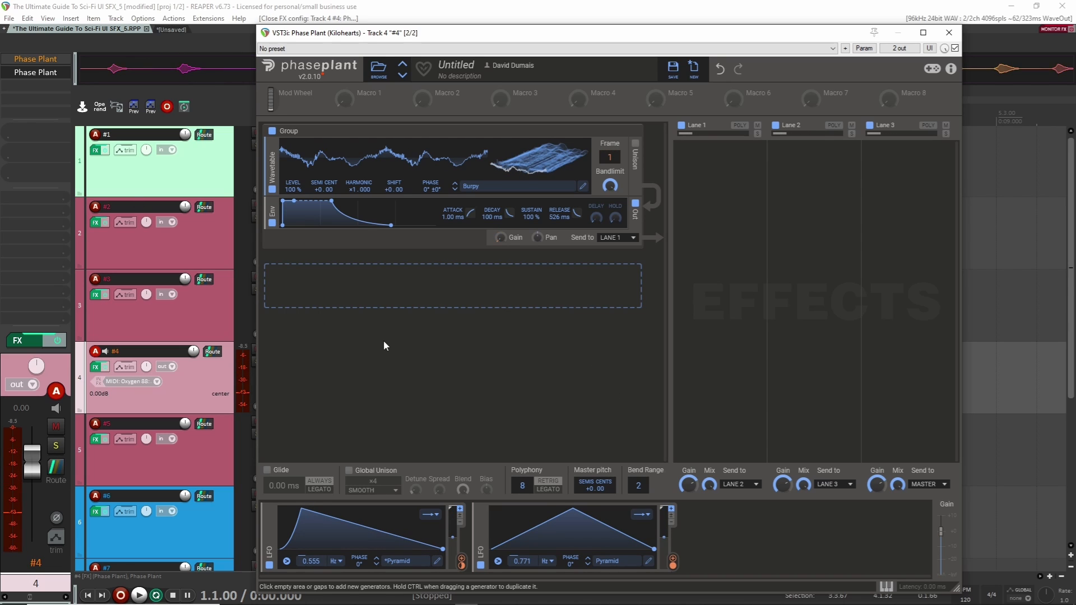
# Step: Enable 4-voice Smooth unison on the wavetable and assign Macro 1 to the rates of both LFOs
pyautogui.click(631, 159)
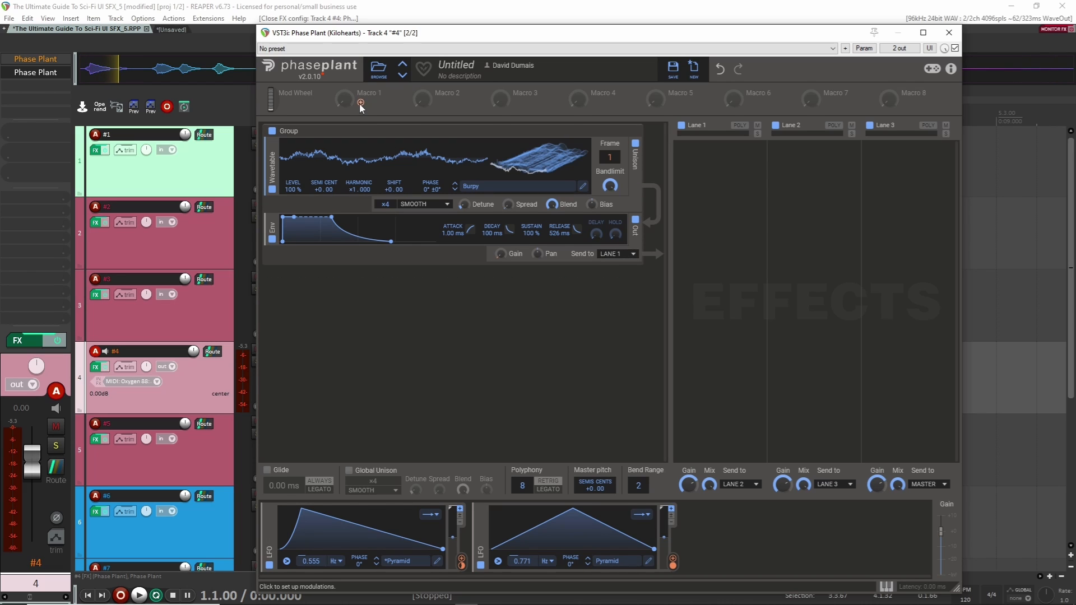
pyautogui.moveTo(361, 103); pyautogui.dragTo(521, 561)
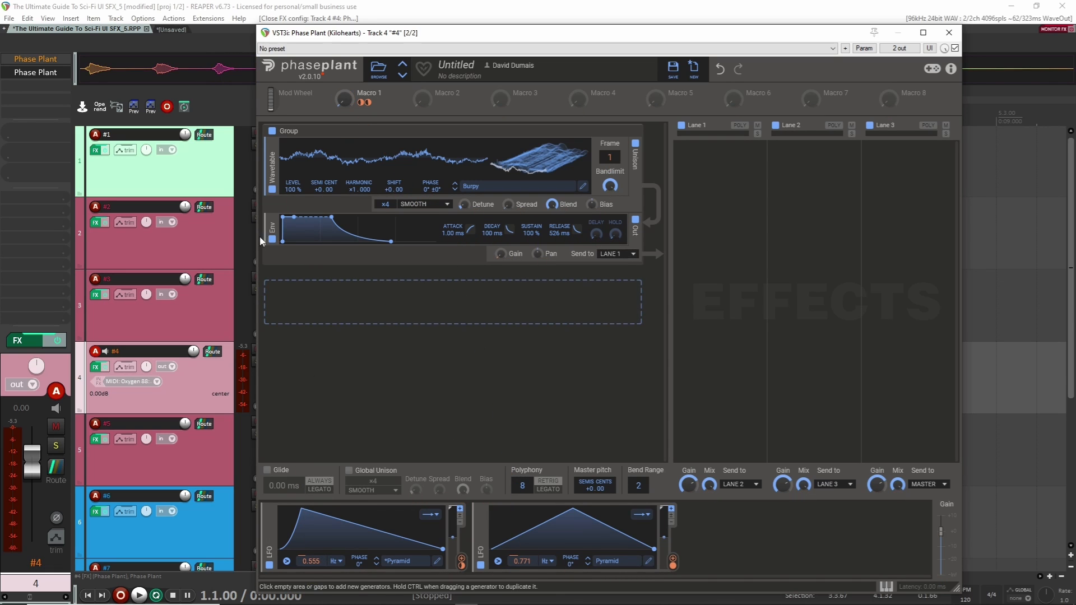
# Step: Audition the sound at different Macro 1 amounts, adjust the macro's influence on the first LFO's rate, and leave Macro 1 slightly raised
pyautogui.moveTo(344, 103); pyautogui.dragTo(345, 94)
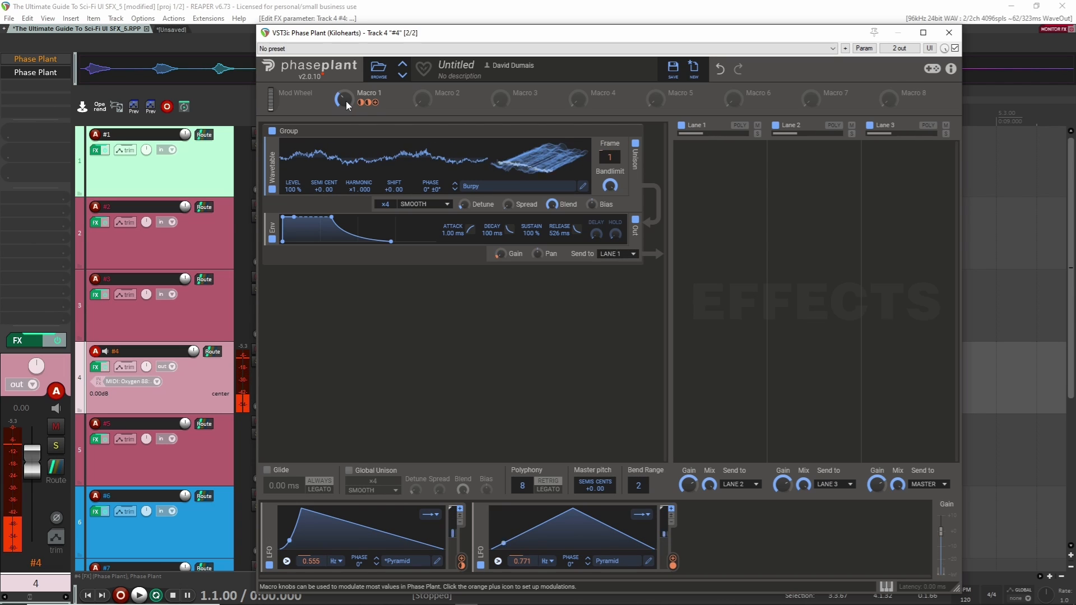
pyautogui.moveTo(345, 103); pyautogui.dragTo(344, 112)
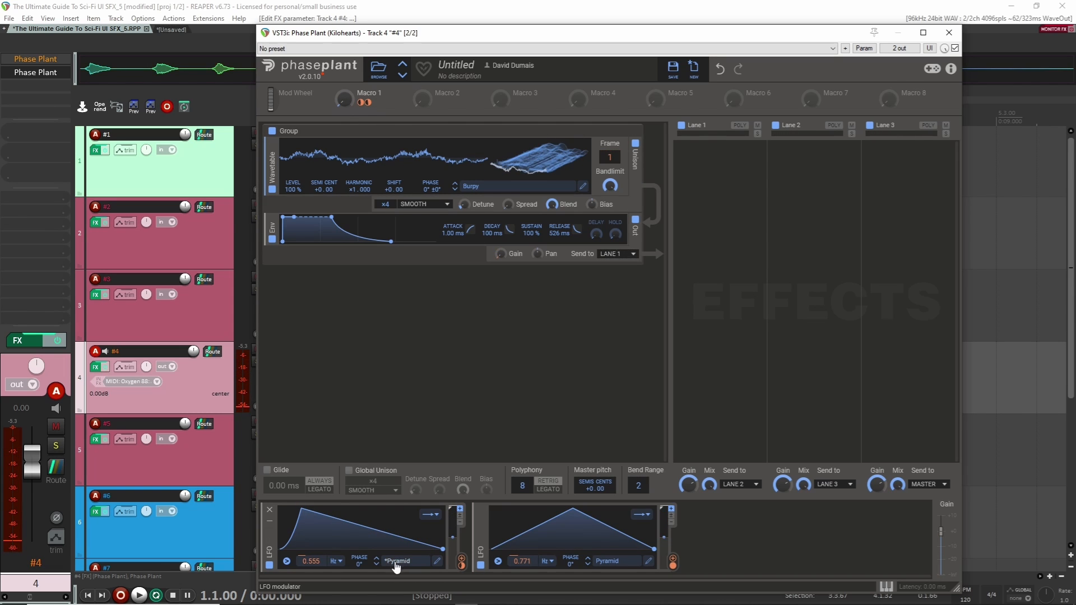
pyautogui.moveTo(311, 569); pyautogui.dragTo(311, 574)
pyautogui.moveTo(345, 104); pyautogui.dragTo(345, 93)
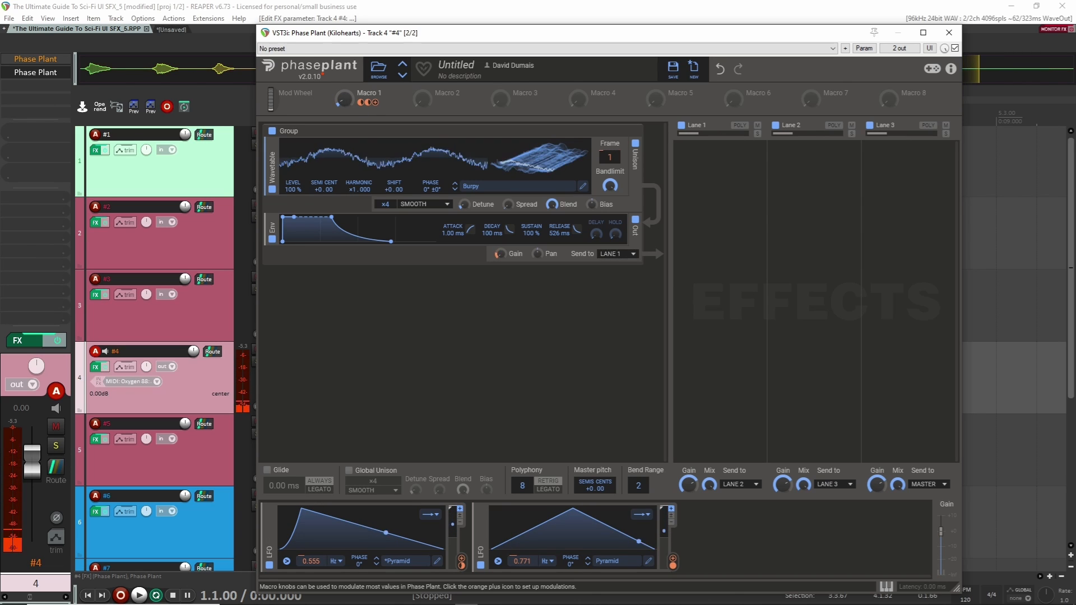
# Step: Advance the generator's wavetable from Burpy to Ew and on to Grease, auditioning each
pyautogui.click(454, 190)
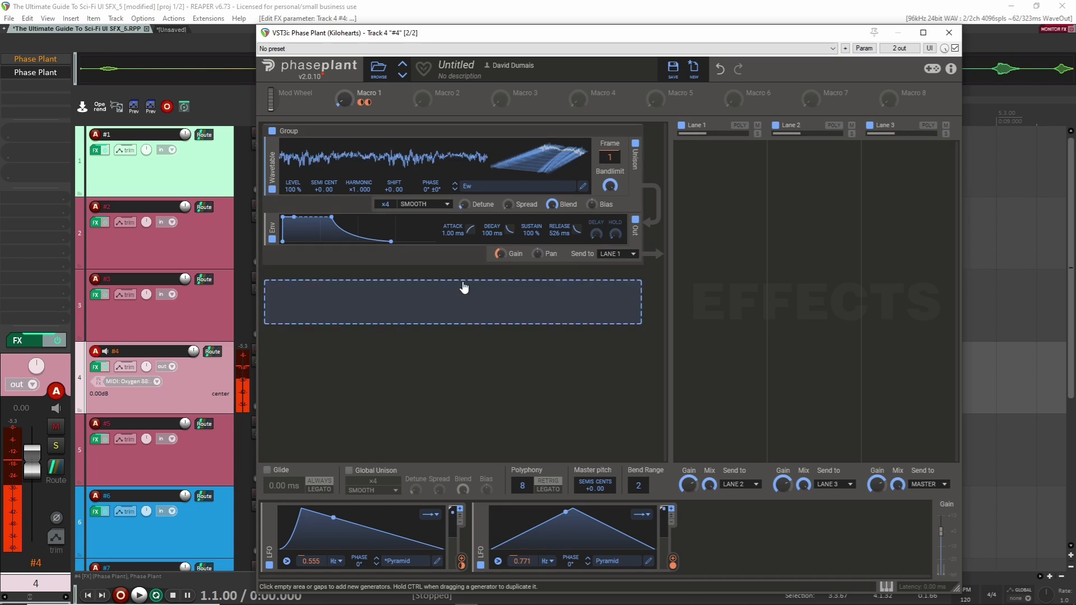
pyautogui.click(455, 191)
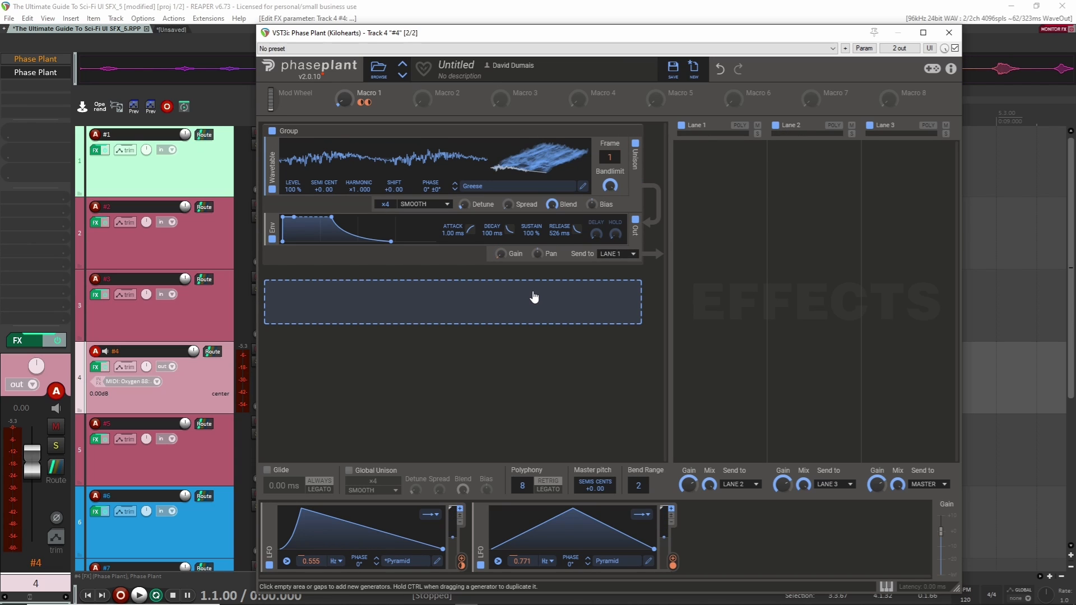
# Step: Add a second Wavetable generator with its direct output off and route its output to the first wavetable's phase
pyautogui.click(511, 295)
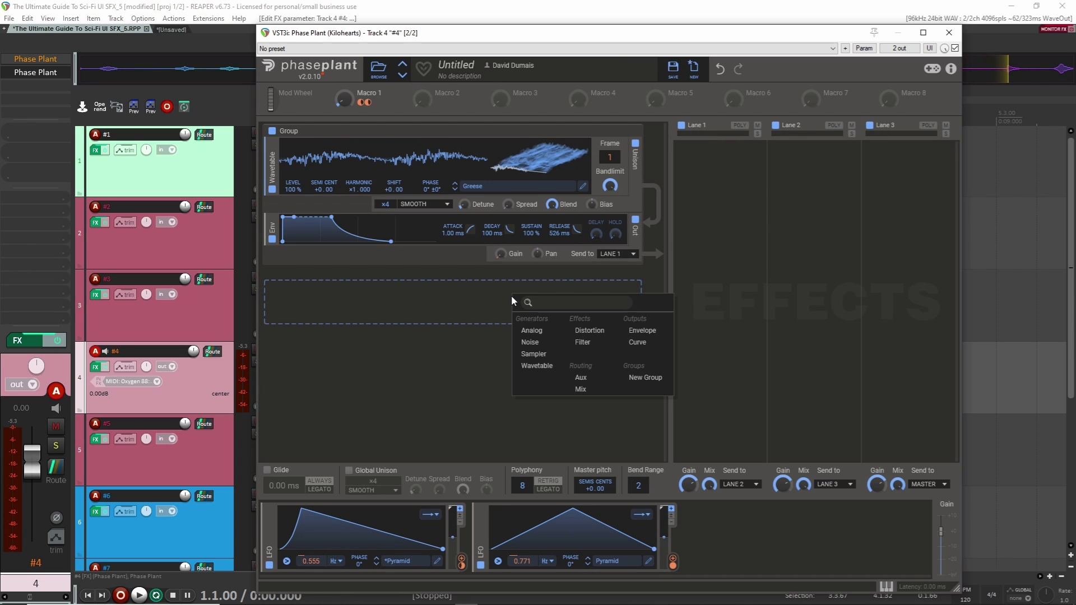
pyautogui.click(537, 368)
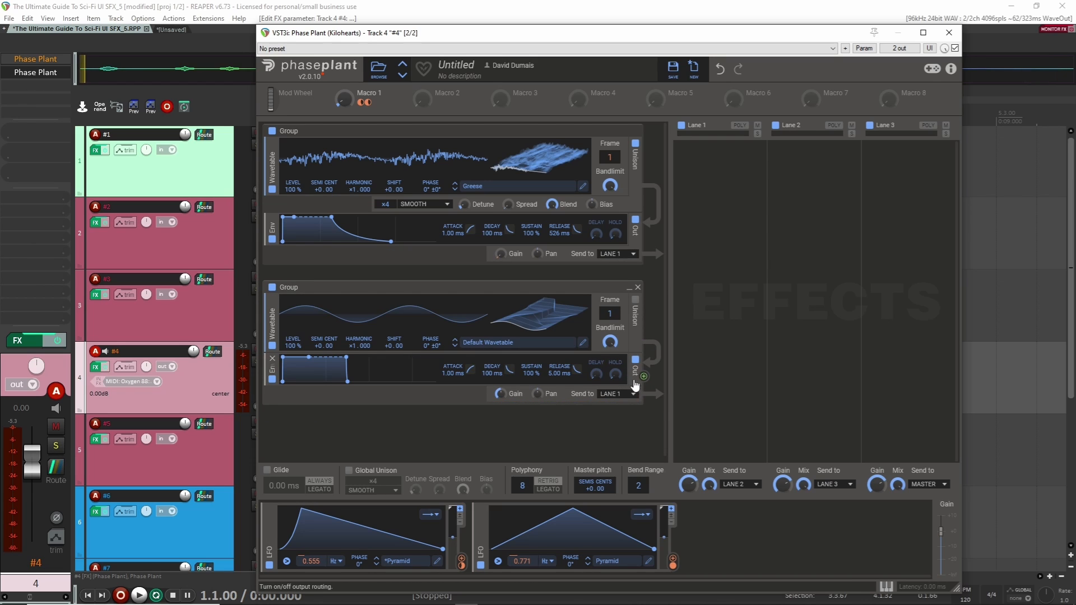
pyautogui.click(635, 384)
pyautogui.moveTo(642, 377); pyautogui.dragTo(666, 410)
pyautogui.moveTo(450, 204); pyautogui.dragTo(554, 354)
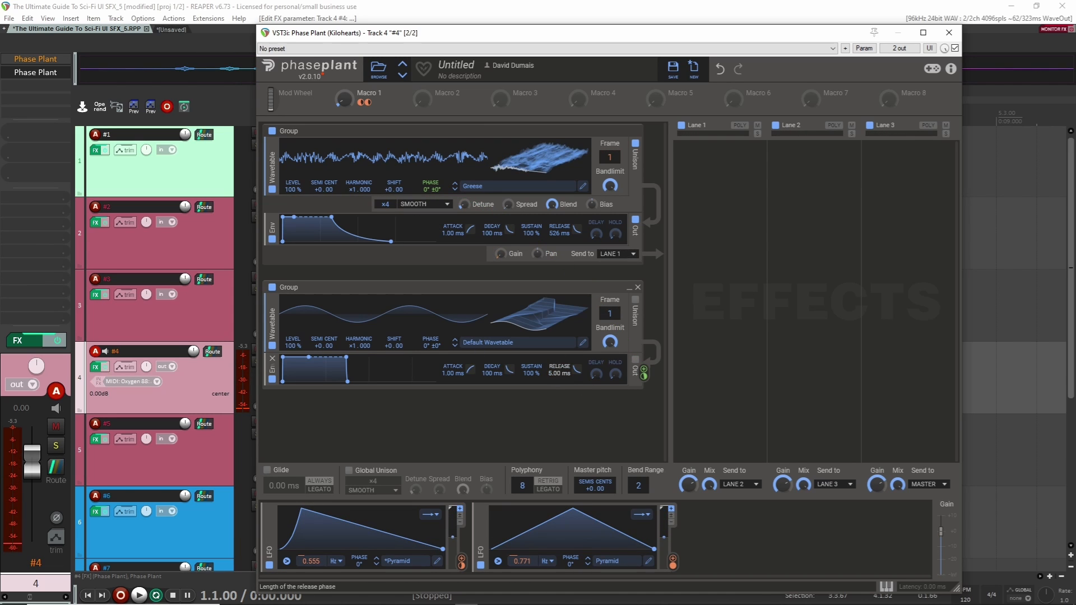
# Step: Set the second generator group's envelope release to 546 ms
pyautogui.moveTo(552, 374); pyautogui.dragTo(552, 348)
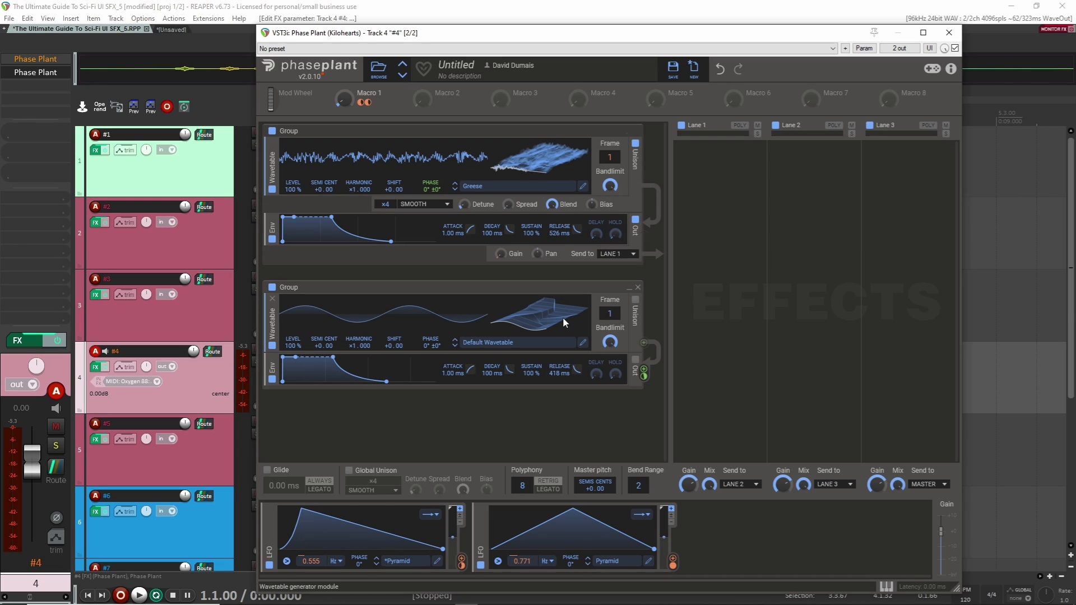
pyautogui.moveTo(559, 374); pyautogui.dragTo(559, 382)
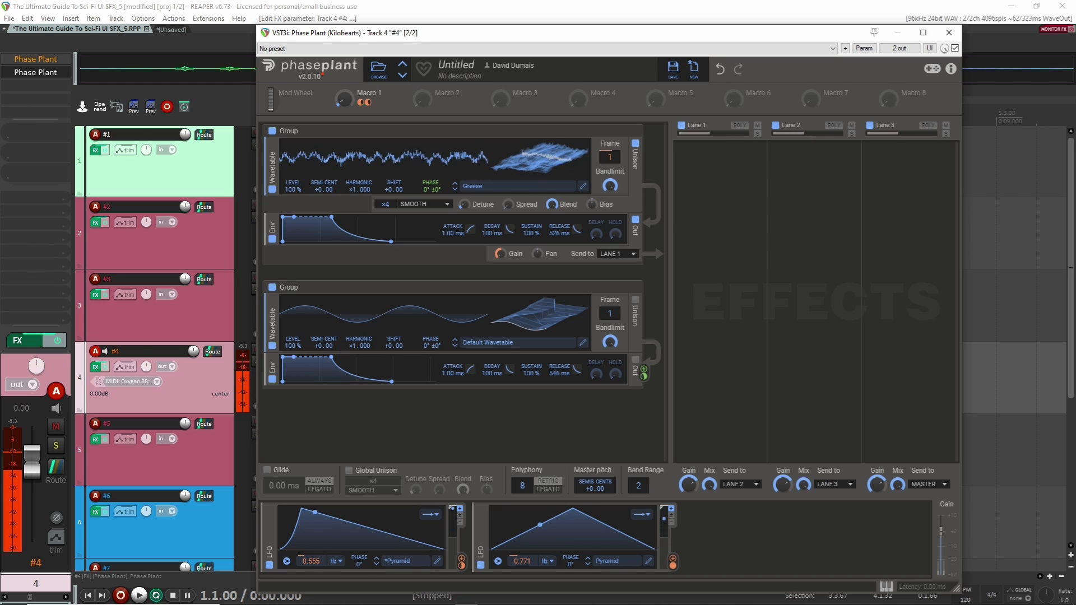
# Step: Modulate the second wavetable's level with the second LFO and lower its base level to 0%
pyautogui.click(673, 561)
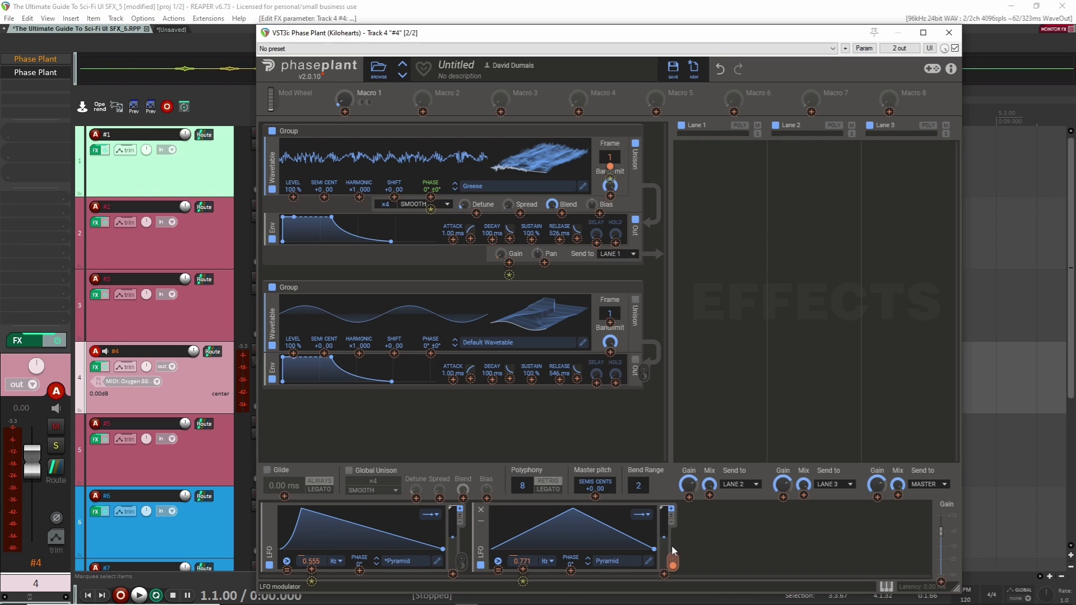
pyautogui.click(293, 353)
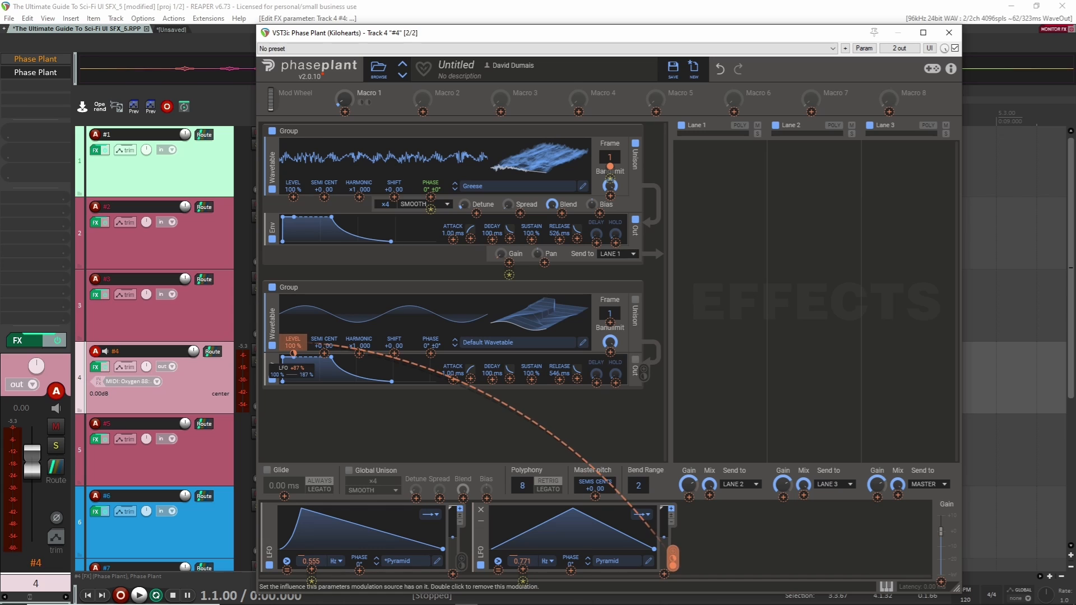
pyautogui.click(290, 366)
pyautogui.moveTo(291, 345); pyautogui.dragTo(291, 409)
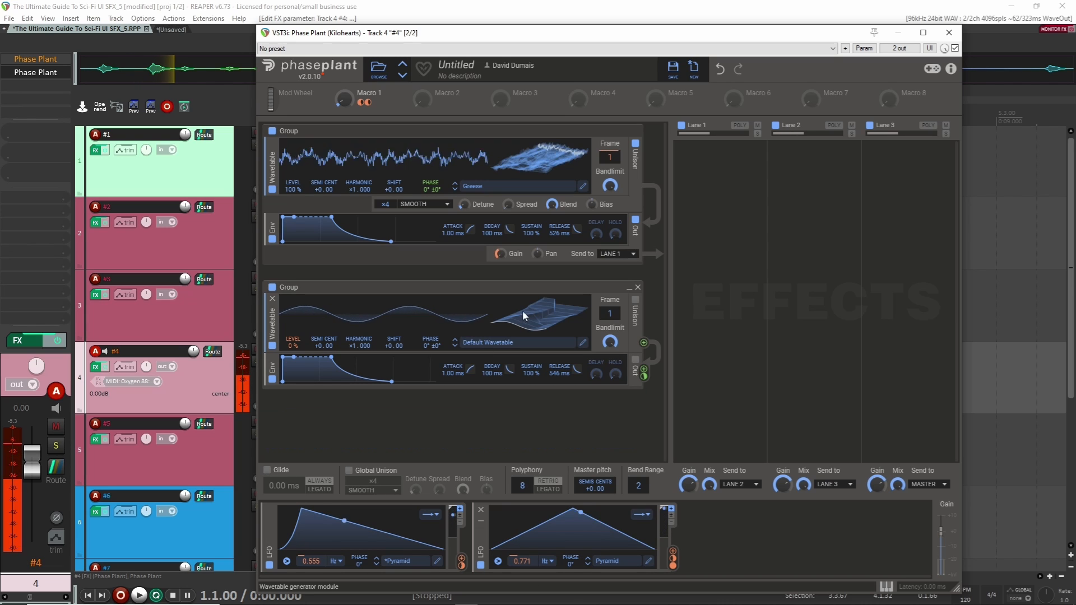
# Step: Set the second wavetable's frame to 143 and switch the first generator to the Triple wavetable, auditioning Talky along the way
pyautogui.moveTo(520, 320); pyautogui.dragTo(520, 280)
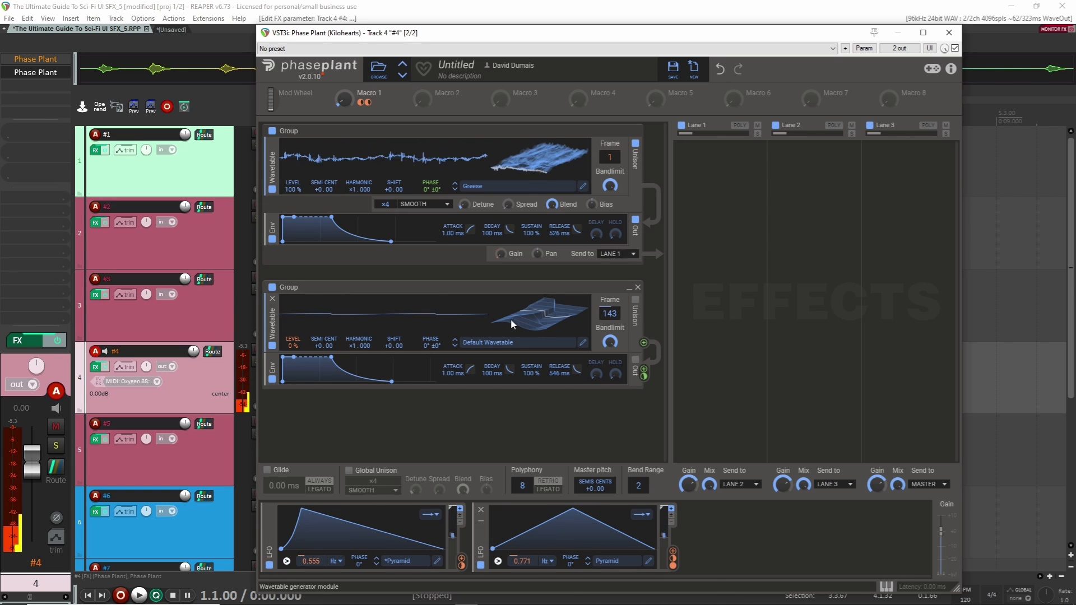
pyautogui.click(455, 190)
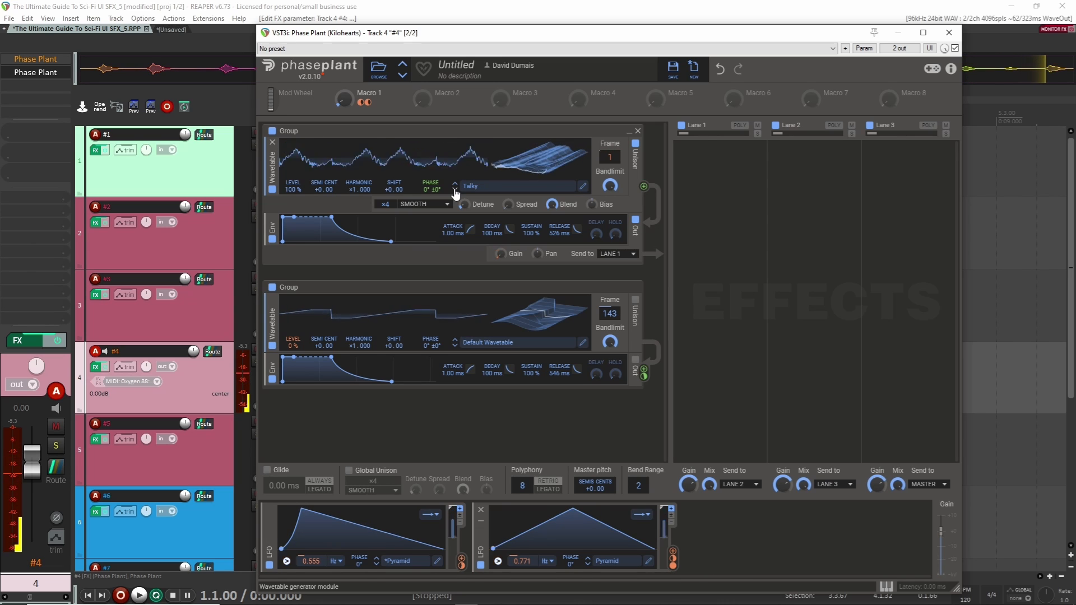
pyautogui.click(455, 191)
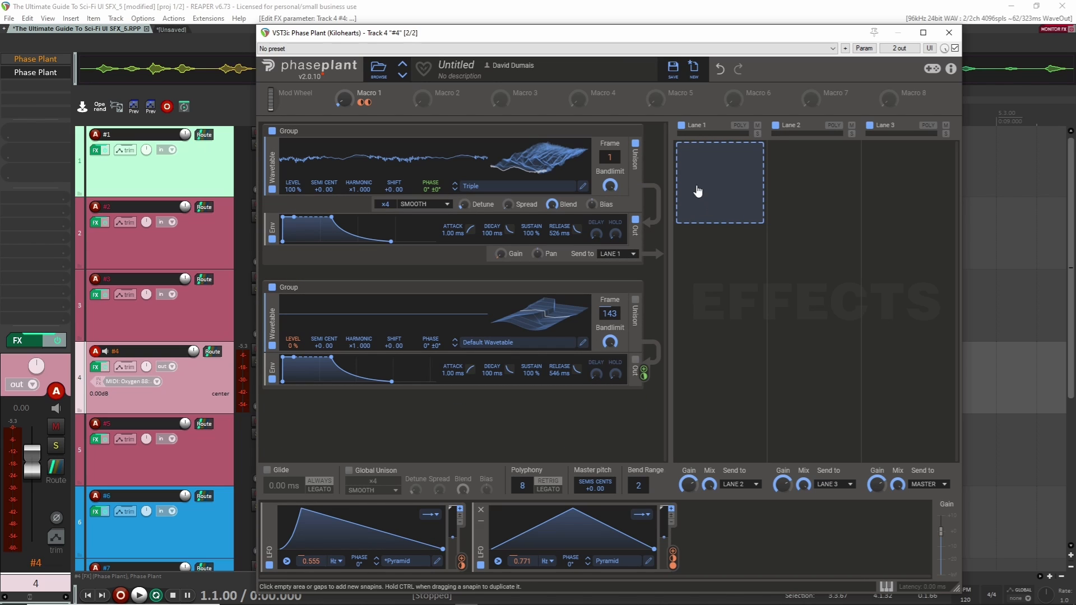
# Step: Add a Slice EQ effect to Lane 1 and give it a low cut at about 60 Hz
pyautogui.click(753, 199)
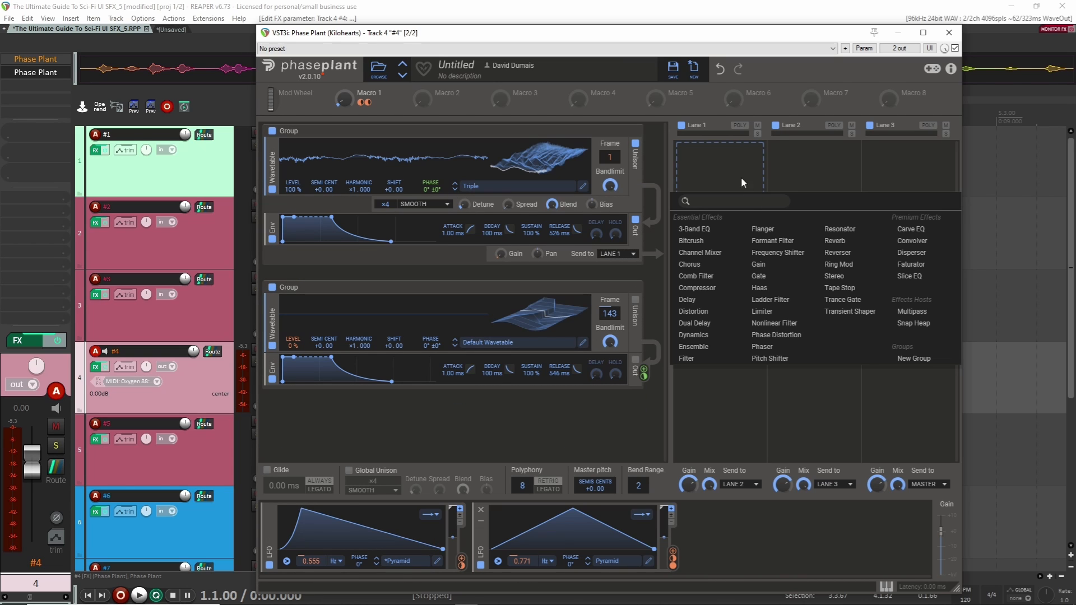
pyautogui.click(908, 277)
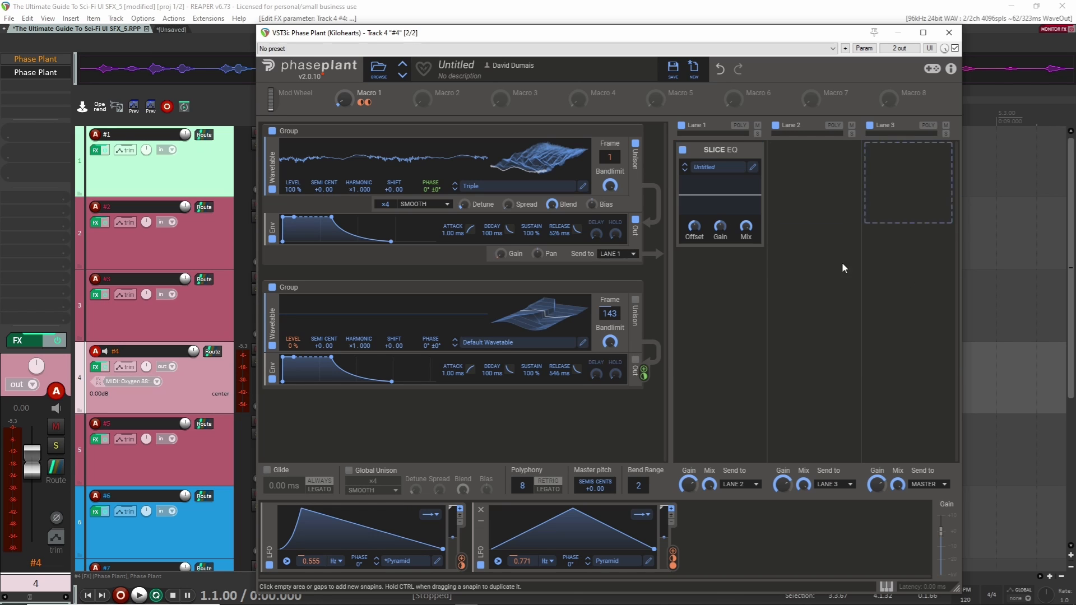
pyautogui.click(752, 169)
pyautogui.moveTo(316, 322); pyautogui.dragTo(378, 384)
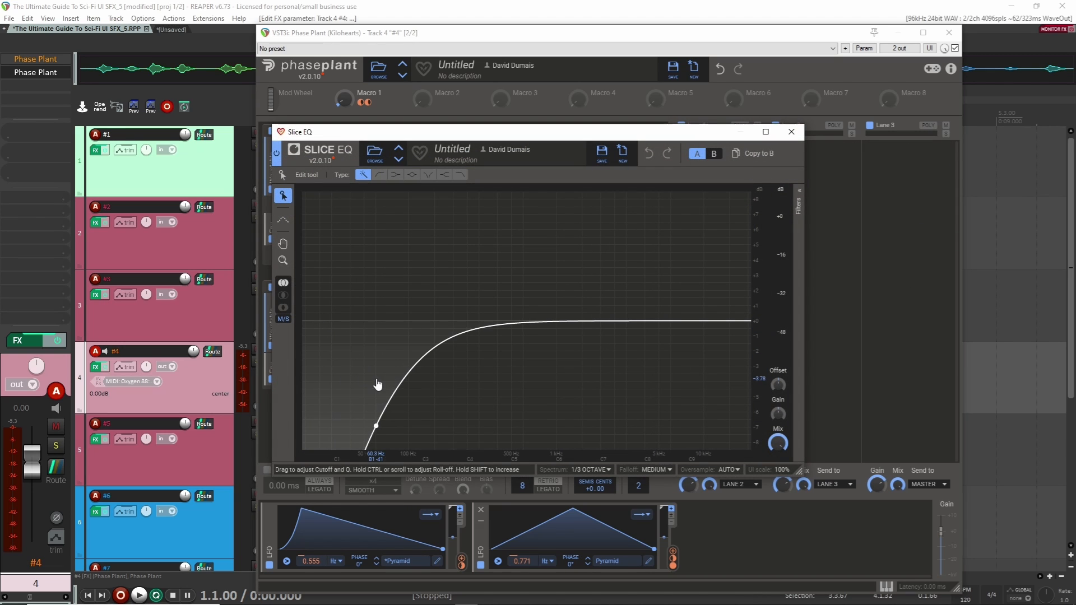
# Step: Add two tall, narrow EQ peaks, one at about 607 Hz and one a little above 1 kHz
pyautogui.doubleClick(542, 322)
pyautogui.moveTo(543, 322); pyautogui.dragTo(526, 193)
pyautogui.scroll(4, 525, 197)
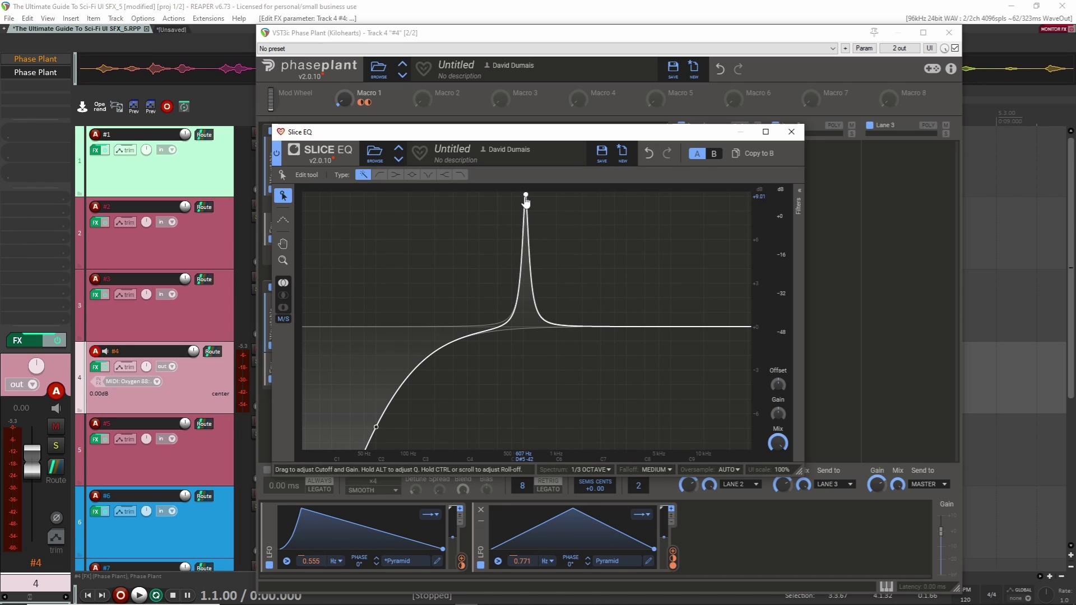
pyautogui.doubleClick(605, 339)
pyautogui.moveTo(606, 339); pyautogui.dragTo(582, 198)
pyautogui.scroll(4, 605, 212)
# Step: Add a deep narrow EQ notch a little above 3 kHz, a near-flat band at about 11.8 kHz, and a tall narrow peak at about 5.03 kHz
pyautogui.moveTo(661, 359); pyautogui.dragTo(664, 316)
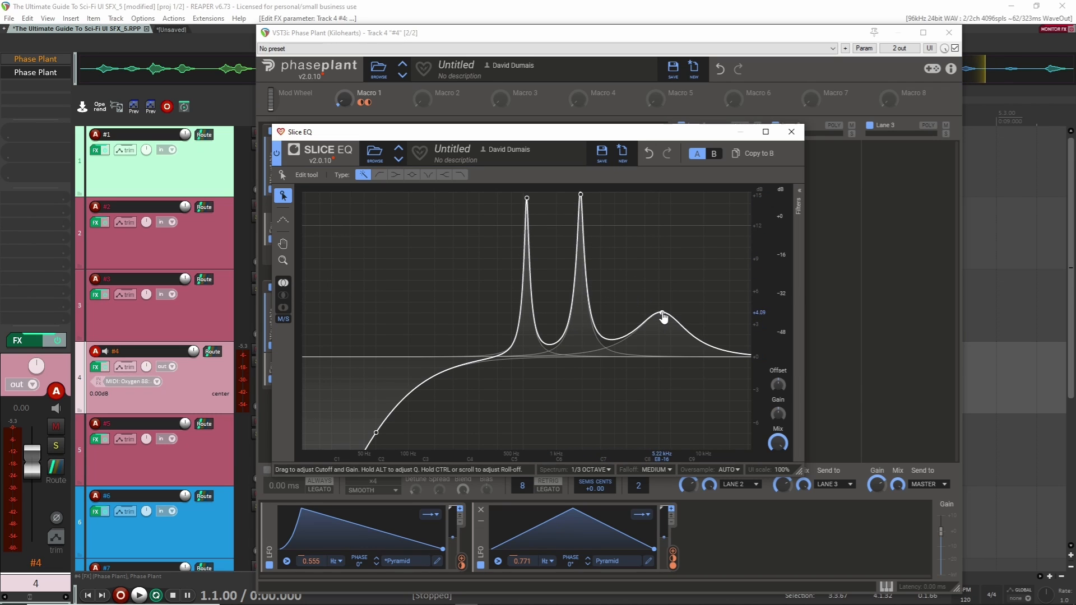
pyautogui.scroll(5, 663, 315)
pyautogui.moveTo(663, 313); pyautogui.dragTo(636, 496)
pyautogui.moveTo(700, 325)
pyautogui.mouseDown()
pyautogui.moveTo(701, 314)
pyautogui.moveTo(710, 335)
pyautogui.mouseUp()
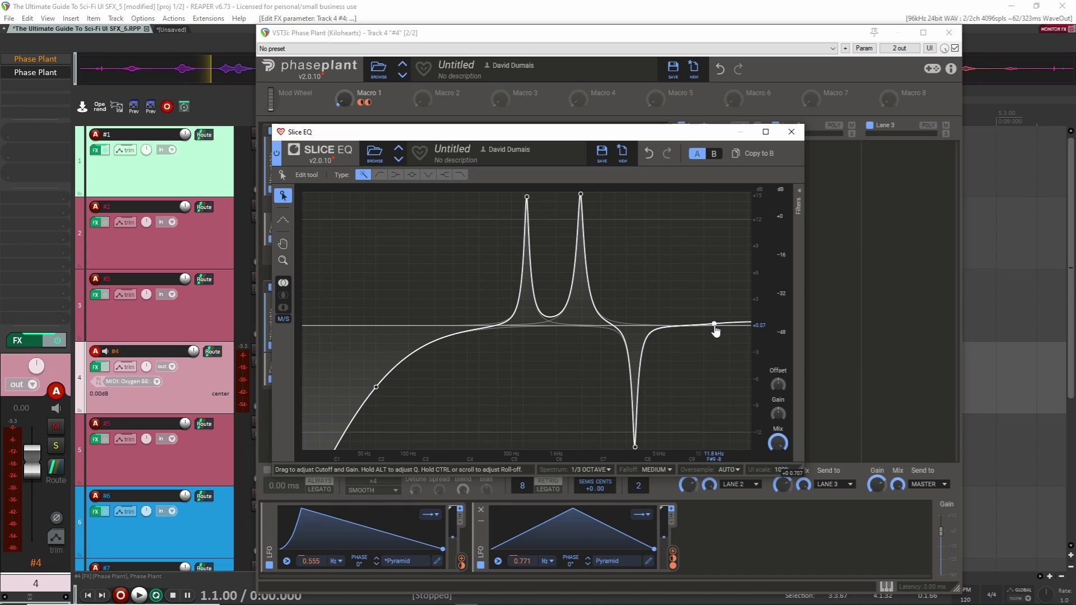
pyautogui.moveTo(666, 328); pyautogui.dragTo(661, 197)
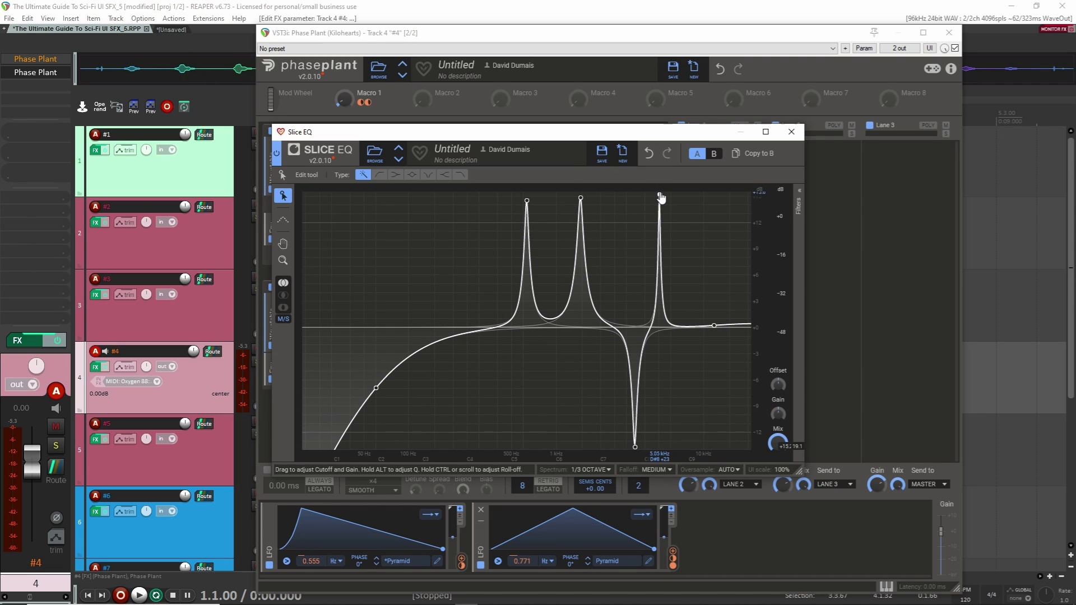
pyautogui.click(792, 131)
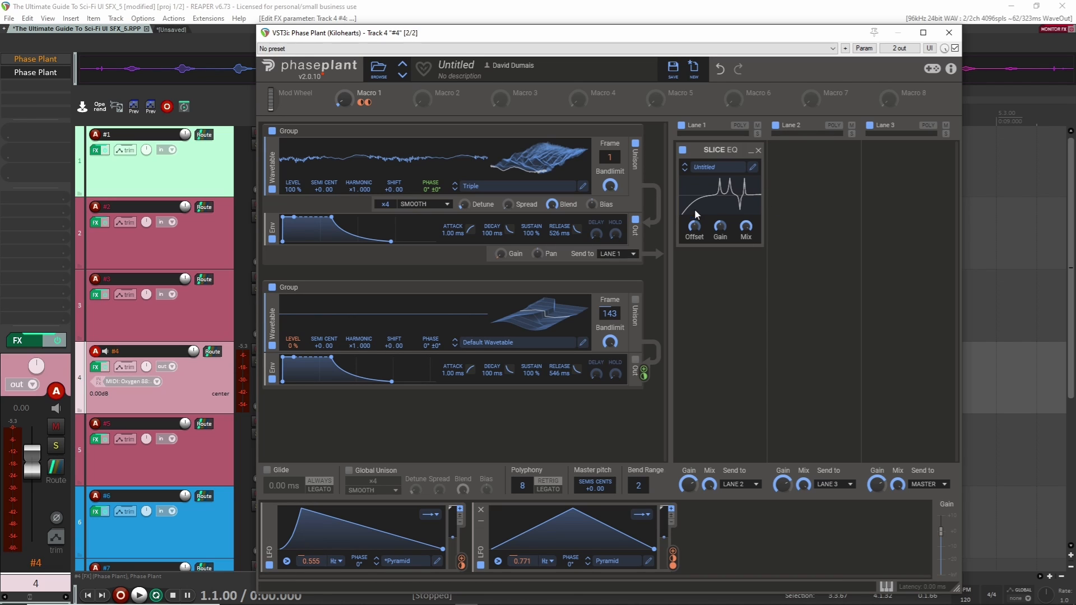
# Step: Modulate the Slice EQ's offset and the first group's gain with the second LFO, and set the base offset to -24 semitones
pyautogui.moveTo(673, 557); pyautogui.dragTo(675, 557)
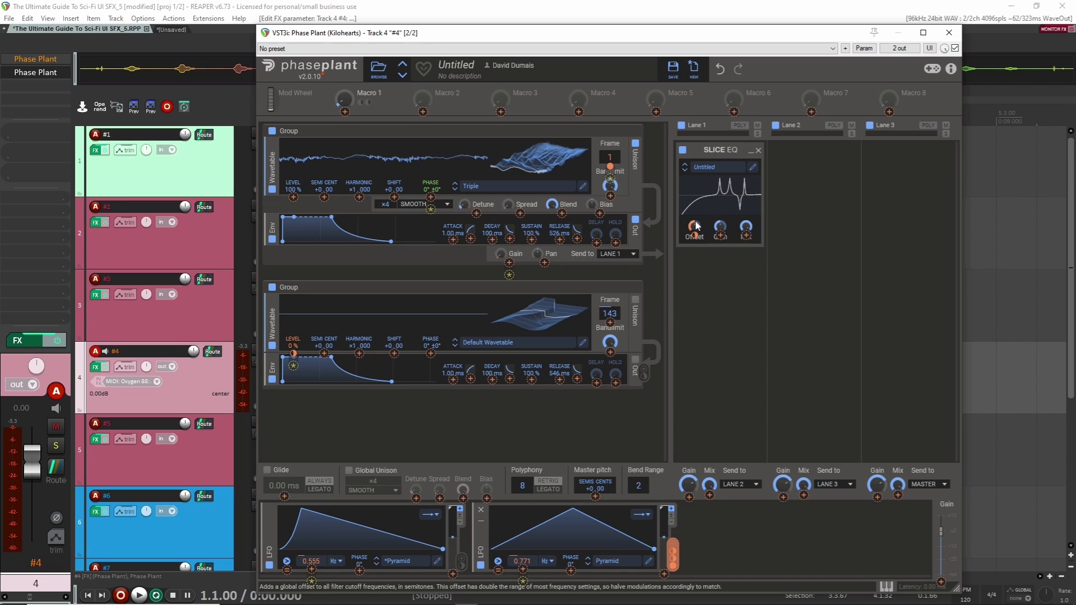
pyautogui.moveTo(740, 354); pyautogui.dragTo(744, 357)
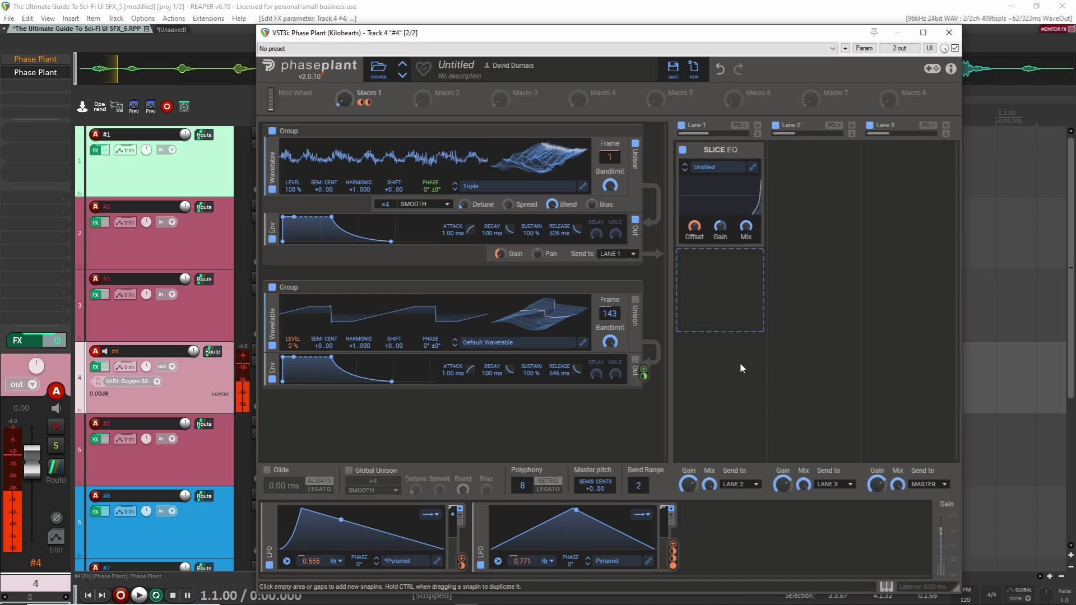
pyautogui.moveTo(694, 235); pyautogui.dragTo(695, 243)
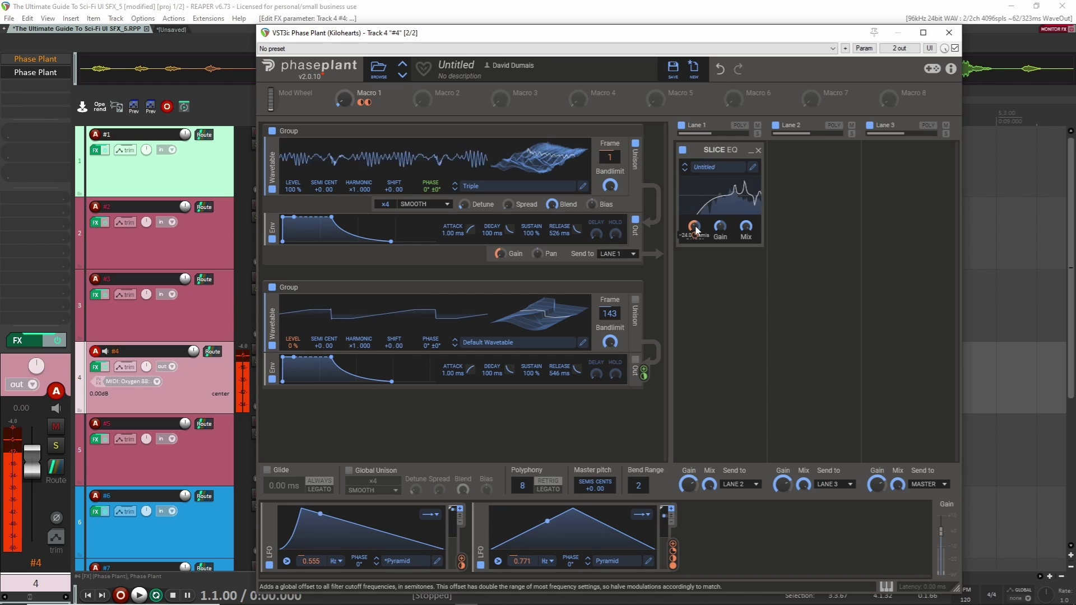
# Step: Turn Macro 1 fully down, and duplicate the Slice EQ in Lane 1 with a reduced amount of EQ applied
pyautogui.moveTo(345, 98)
pyautogui.mouseDown()
pyautogui.moveTo(345, 74)
pyautogui.moveTo(345, 109)
pyautogui.mouseUp()
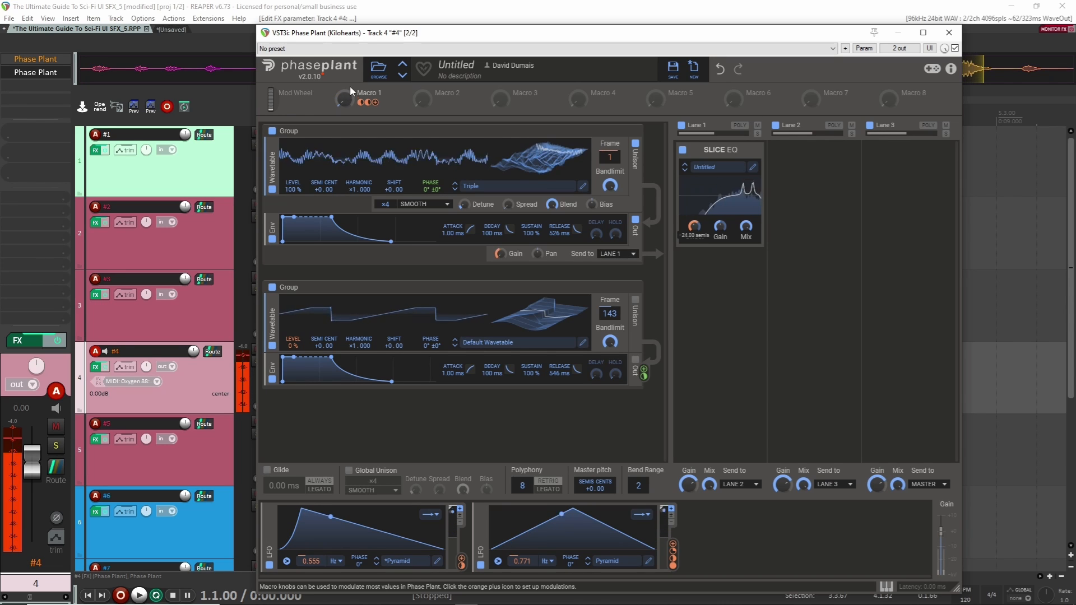
pyautogui.moveTo(726, 152); pyautogui.dragTo(721, 289)
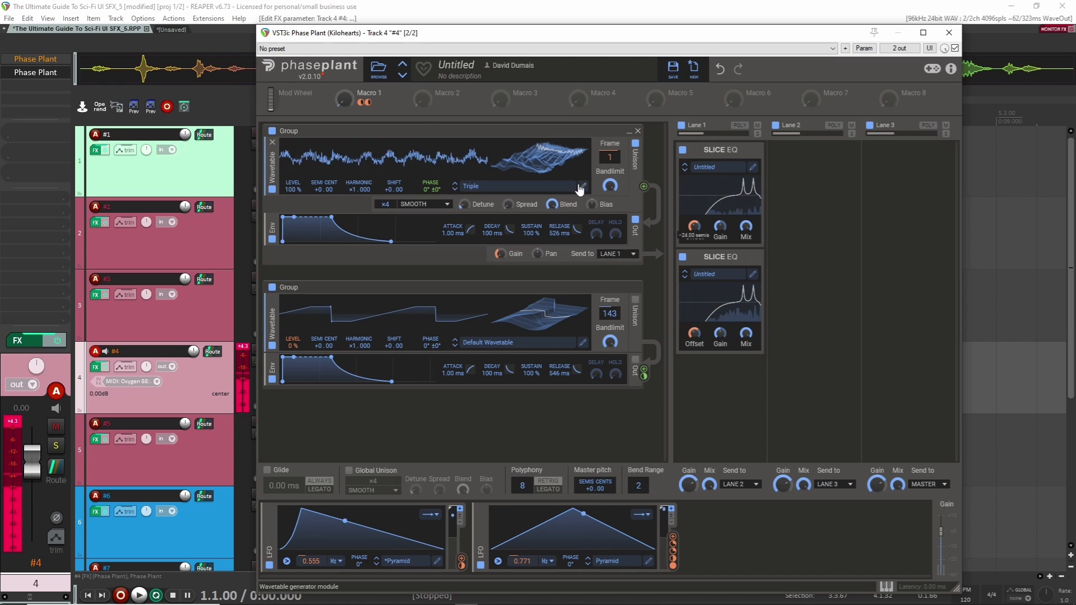
pyautogui.moveTo(746, 333); pyautogui.dragTo(746, 386)
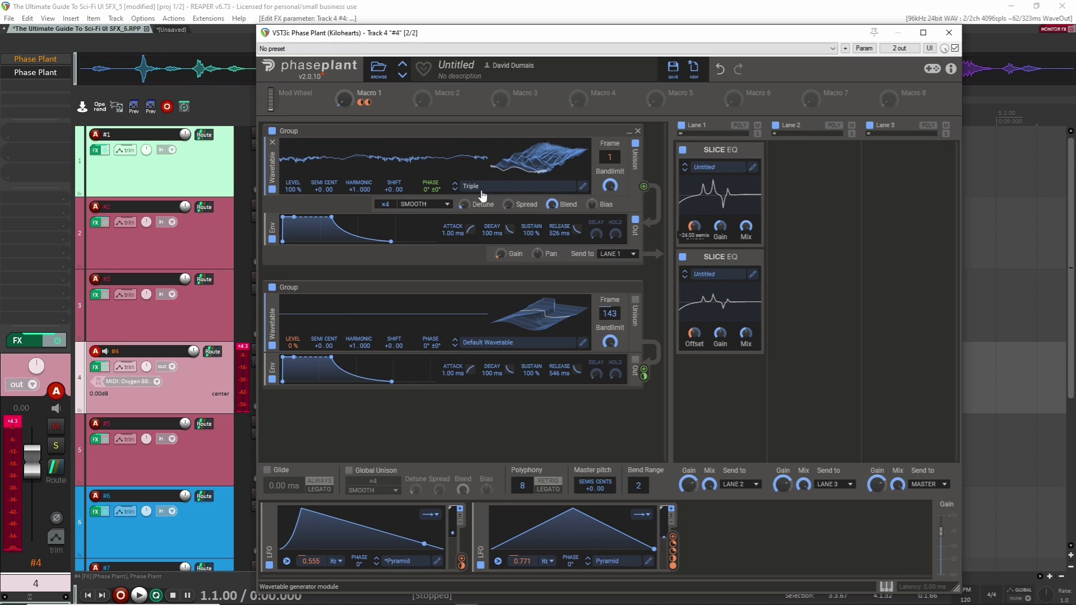
# Step: Step the first generator through the wavetables after Triple, auditioning Twitter, Voco and Zone, and settle on Grease
pyautogui.click(455, 191)
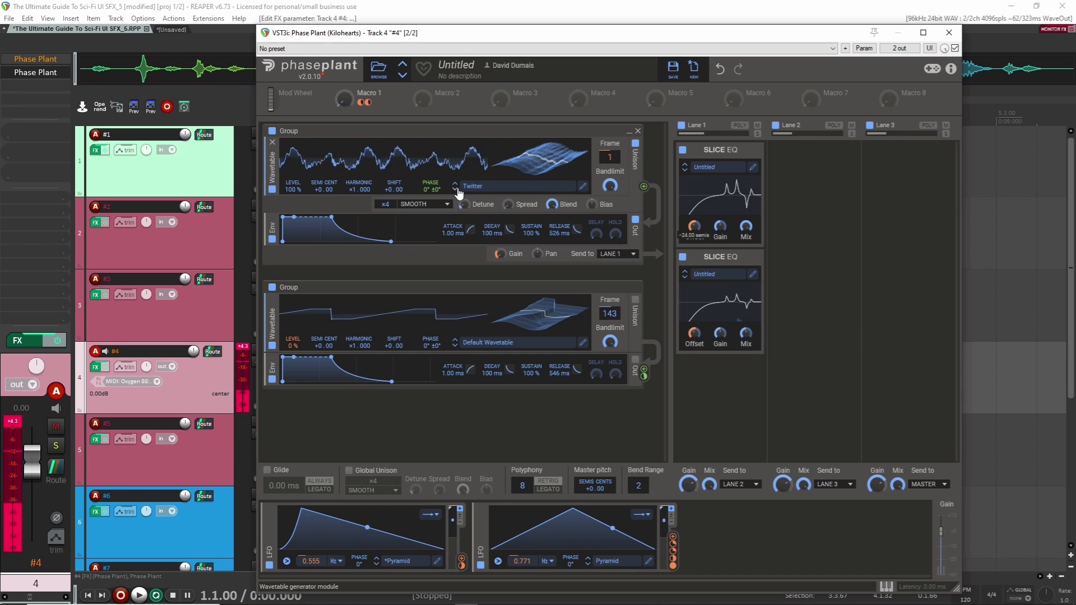
pyautogui.click(456, 190)
pyautogui.click(457, 190)
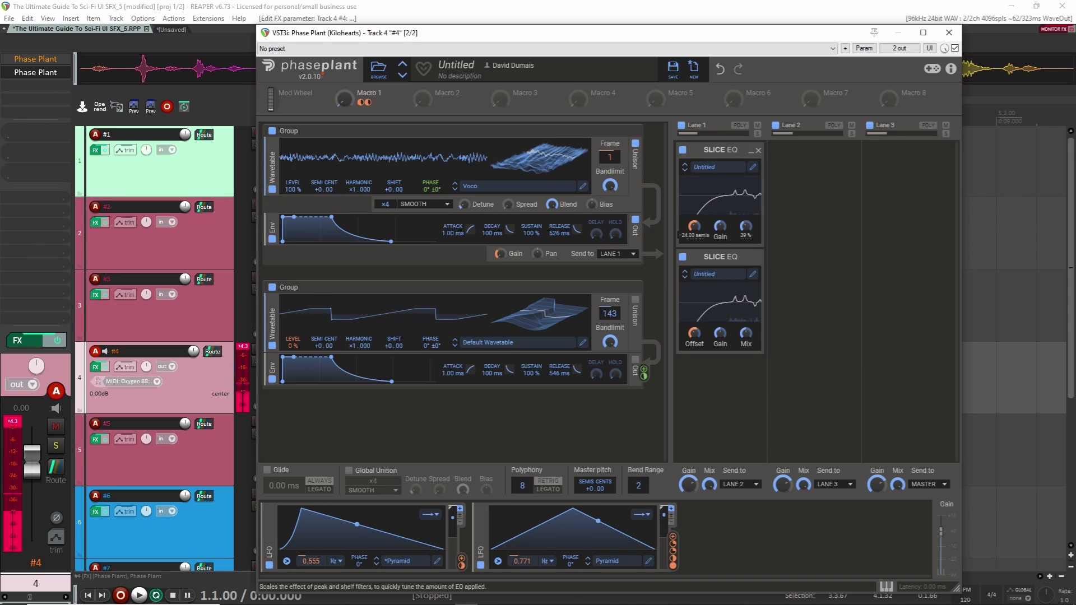
pyautogui.click(455, 190)
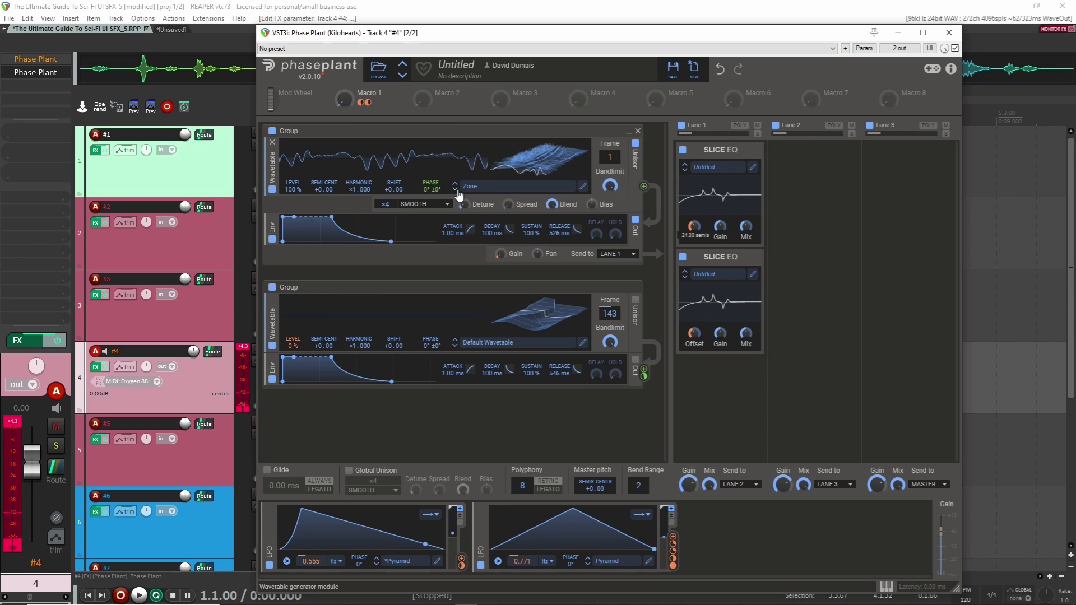
pyautogui.click(456, 191)
pyautogui.click(455, 191)
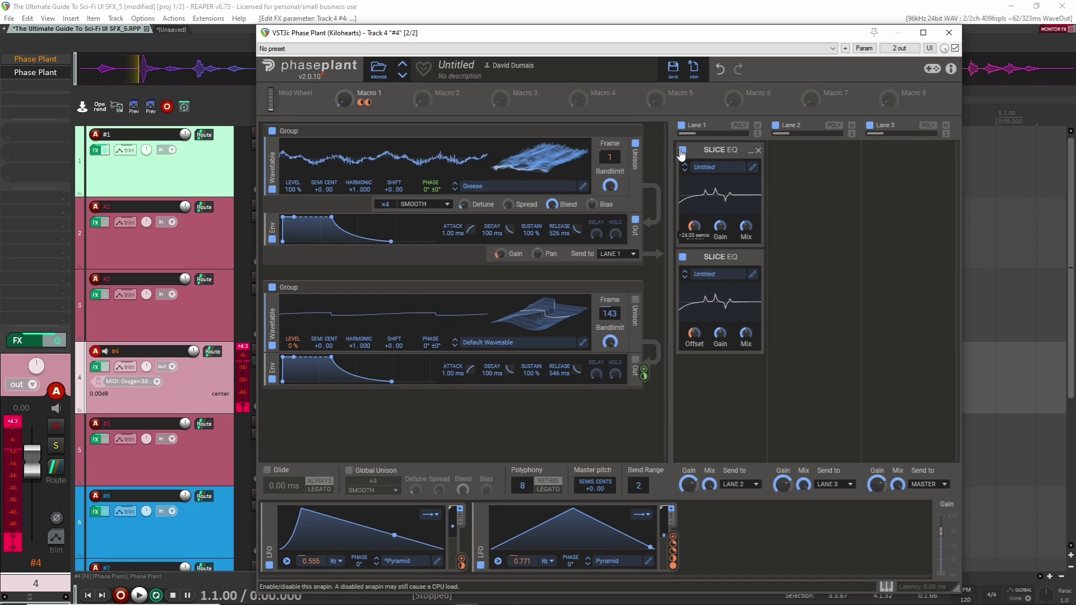
# Step: Reshape the first LFO in the LFO Editor, with a straight rise to a peak at about 650 ms
pyautogui.click(582, 189)
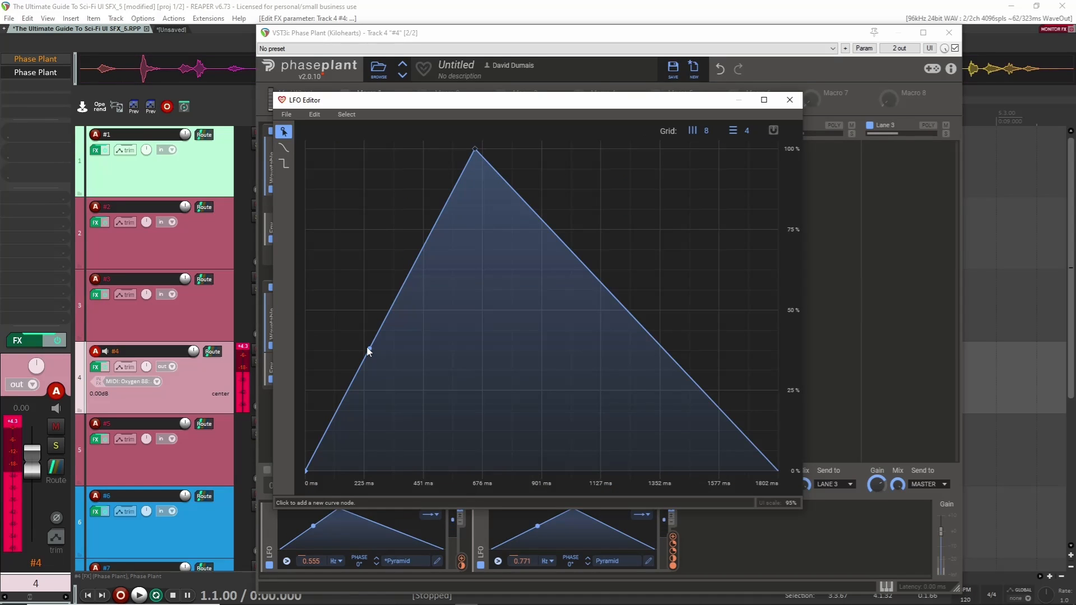
# Step: Close the LFO Editor and compare the sound with both Lane 1 Slice EQs bypassed and re-enabled
pyautogui.click(790, 101)
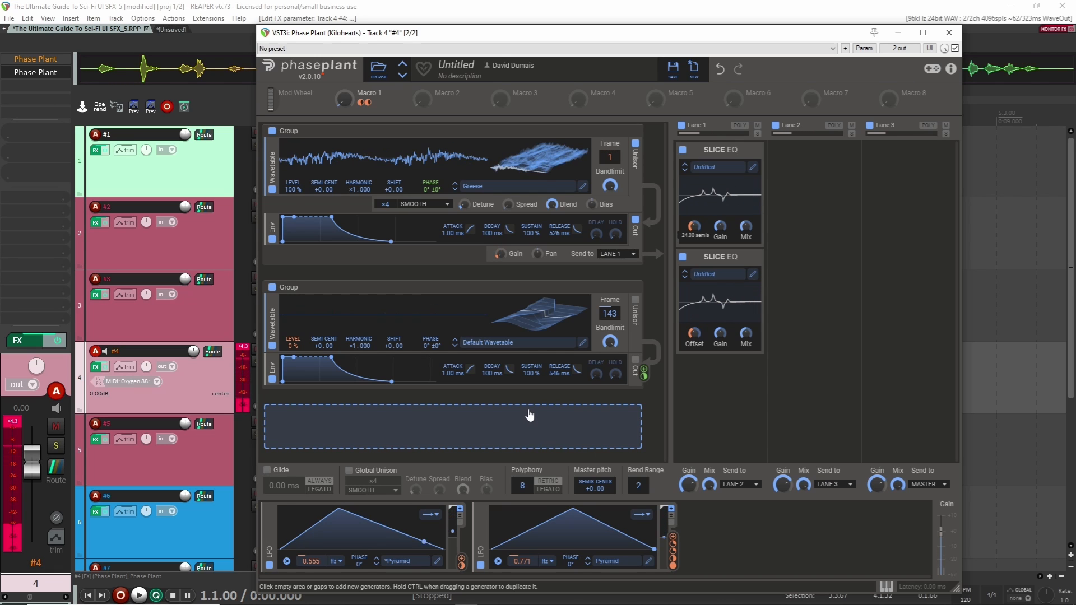
pyautogui.click(683, 257)
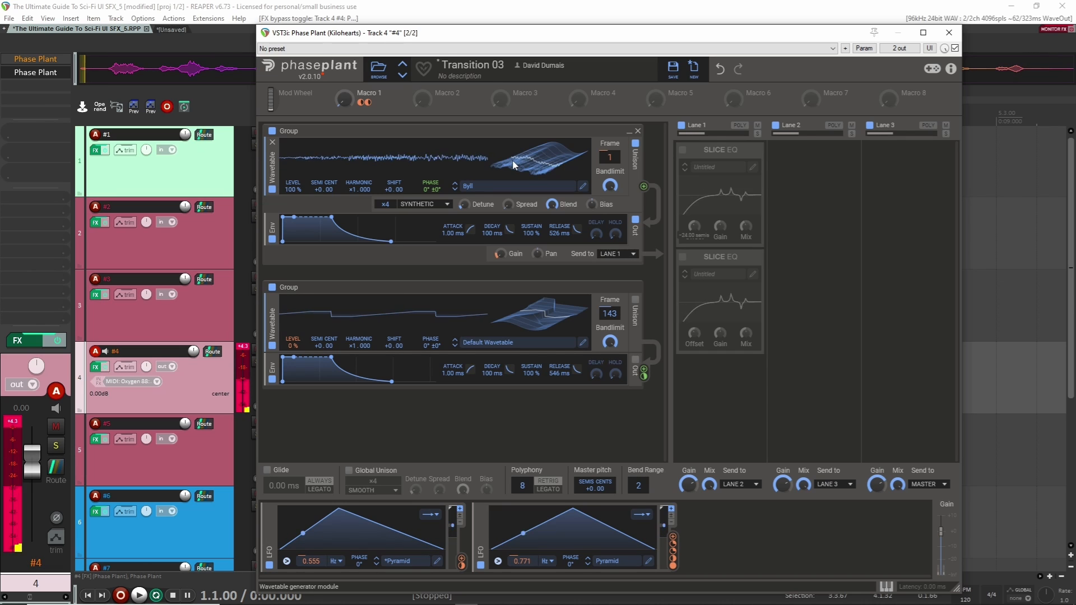
pyautogui.click(682, 150)
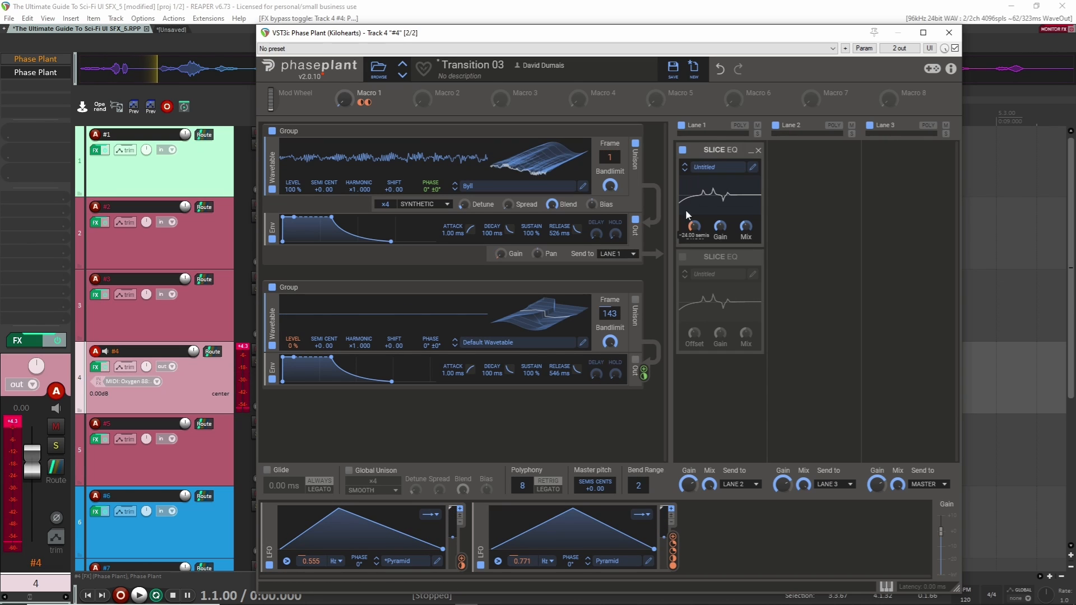
pyautogui.click(683, 259)
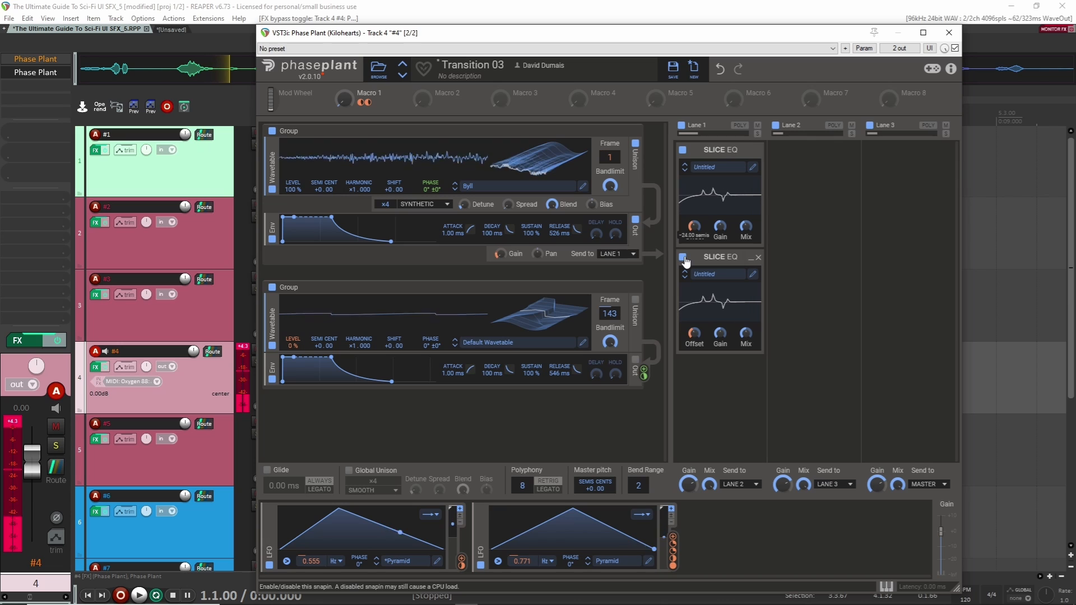
# Step: Change the first group's wavetable to Cute and bypass both Slice EQ effects in Lane 1
pyautogui.click(455, 190)
pyautogui.click(455, 190)
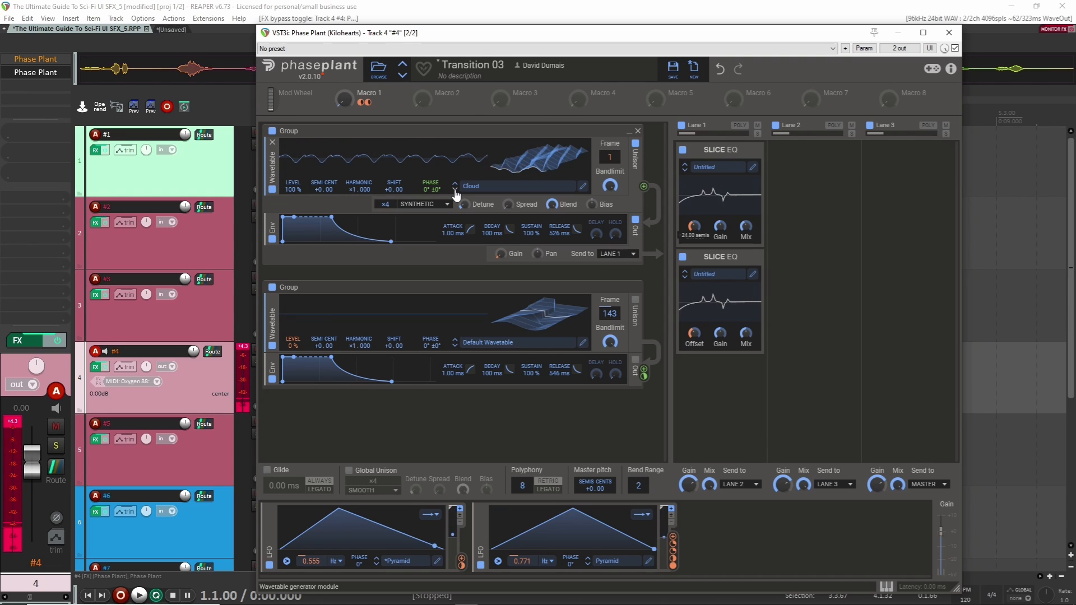
pyautogui.click(683, 150)
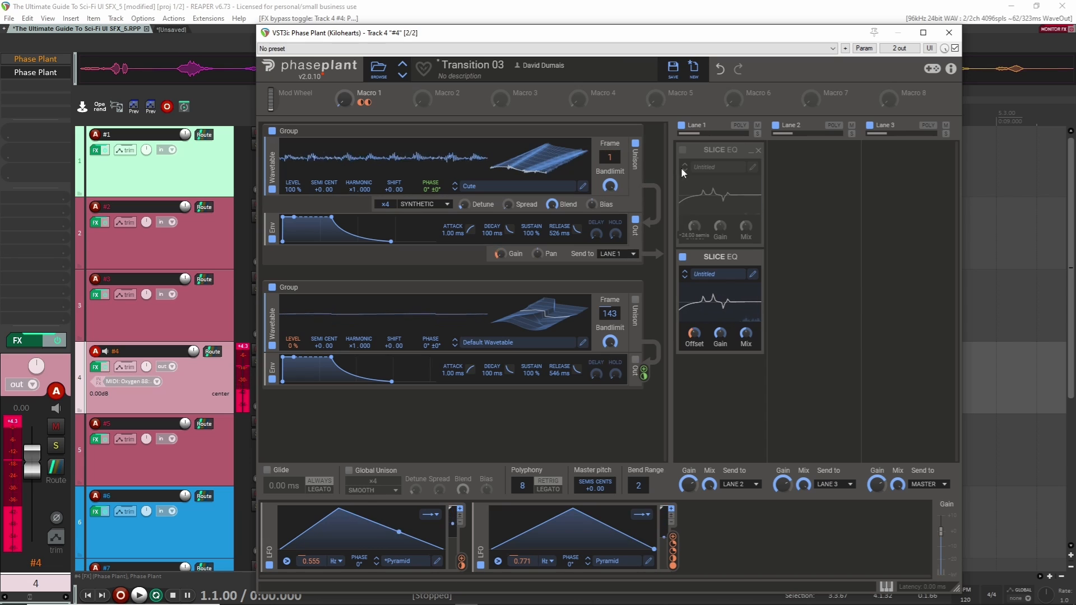
pyautogui.click(682, 257)
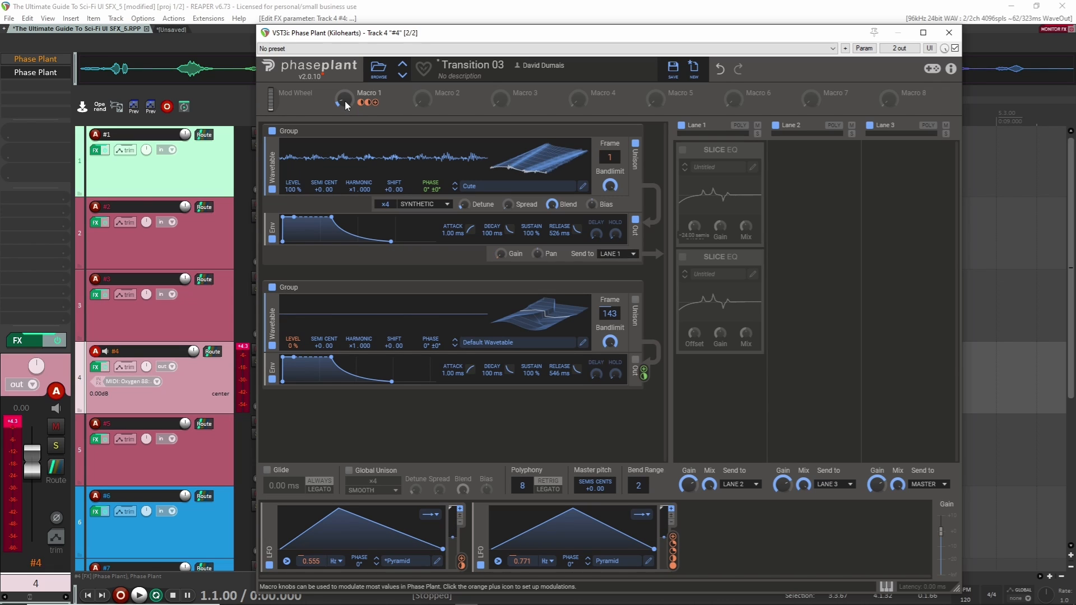
# Step: Add a Ring Mod effect to Lane 2, audition it, and bypass it
pyautogui.click(823, 185)
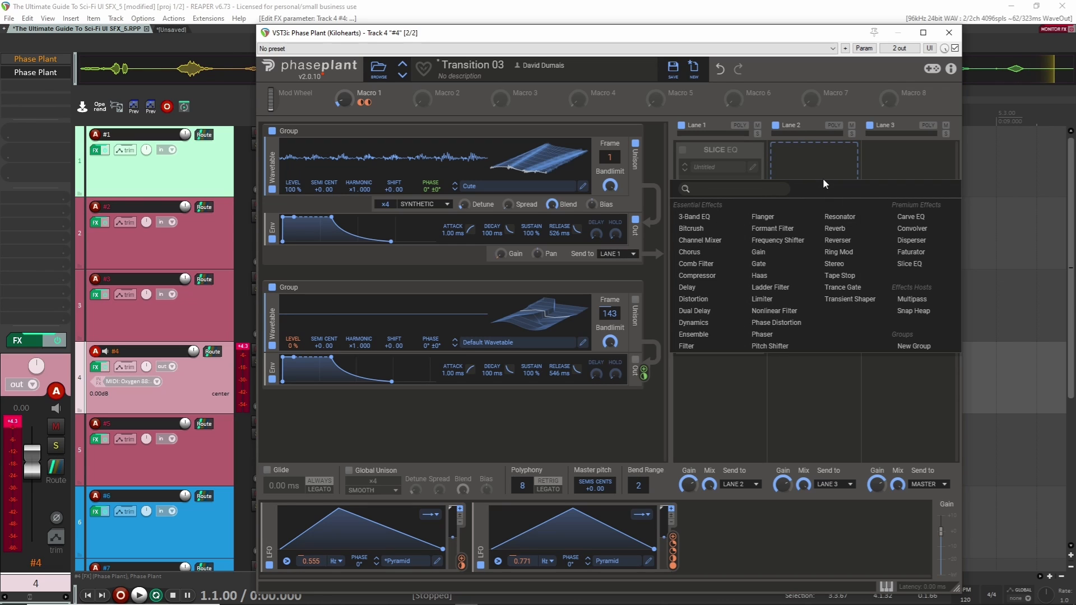
pyautogui.click(857, 253)
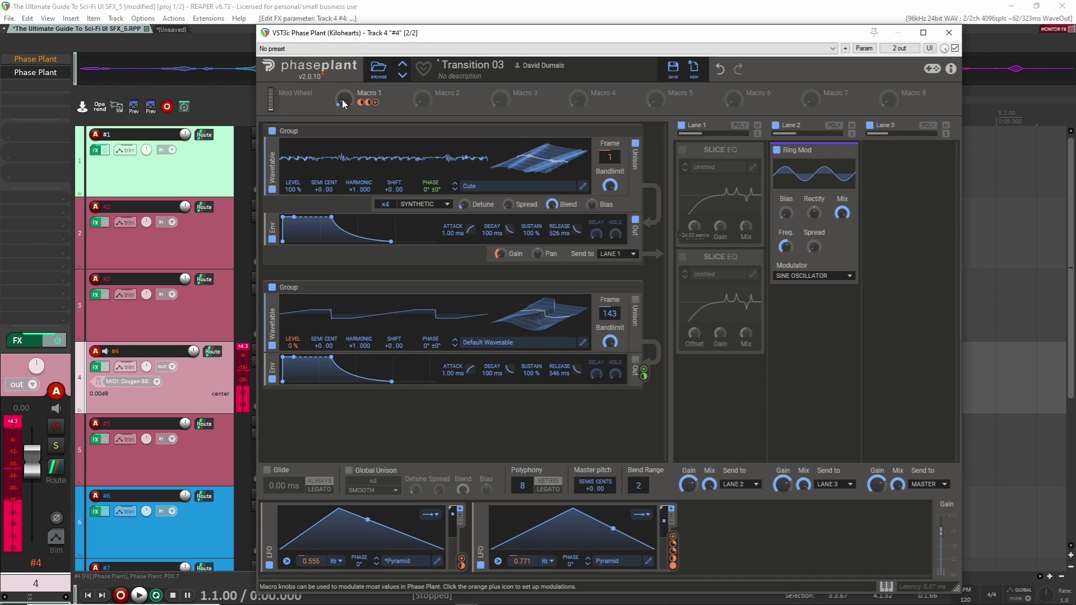
pyautogui.click(776, 150)
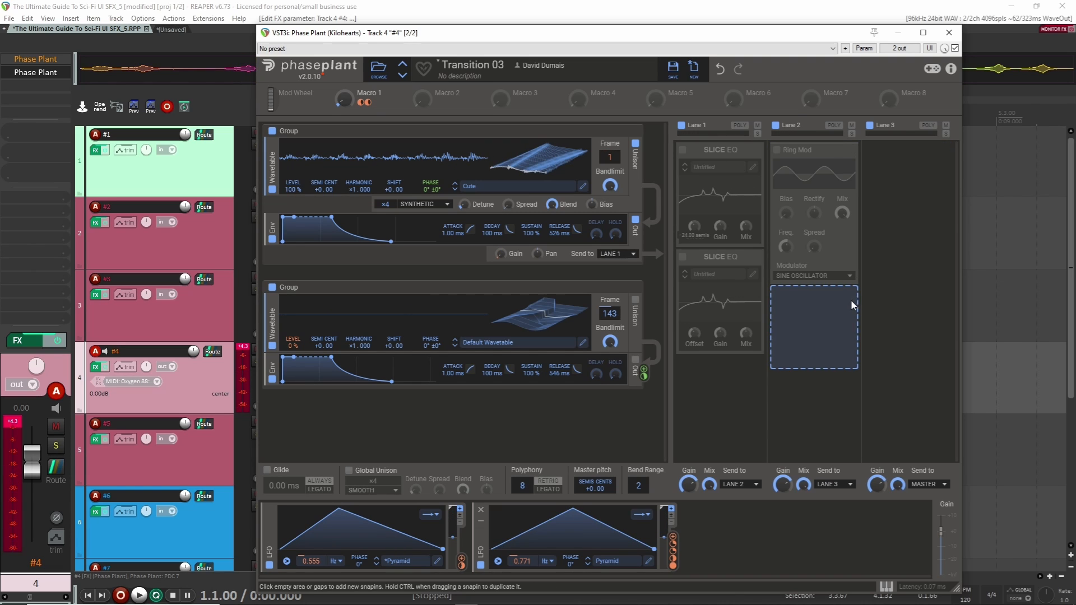
# Step: Add a Comb Filter below the Ring Mod, modulate its cutoff with the second LFO, set minus polarity and toggle its stereo option
pyautogui.click(838, 290)
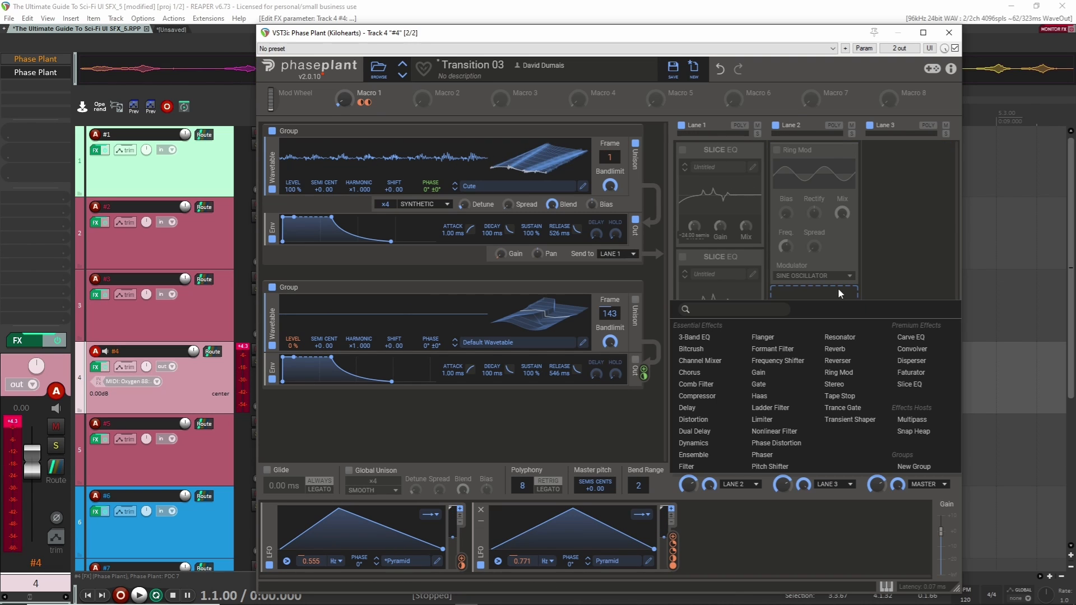
pyautogui.click(706, 386)
pyautogui.click(782, 354)
pyautogui.click(783, 346)
pyautogui.moveTo(674, 546); pyautogui.dragTo(816, 325)
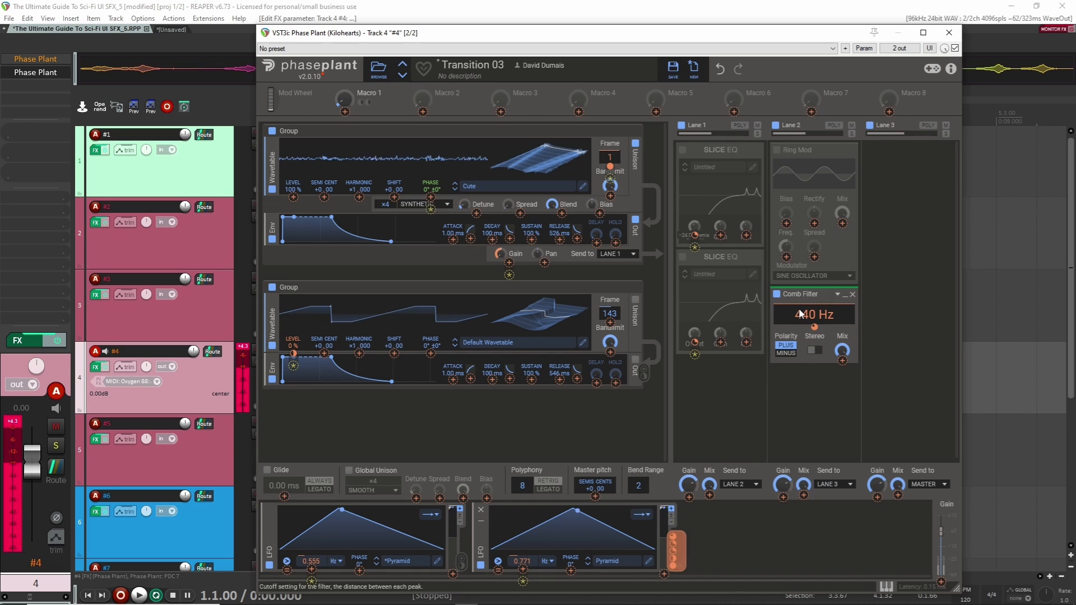
pyautogui.moveTo(814, 327); pyautogui.dragTo(802, 346)
pyautogui.click(787, 354)
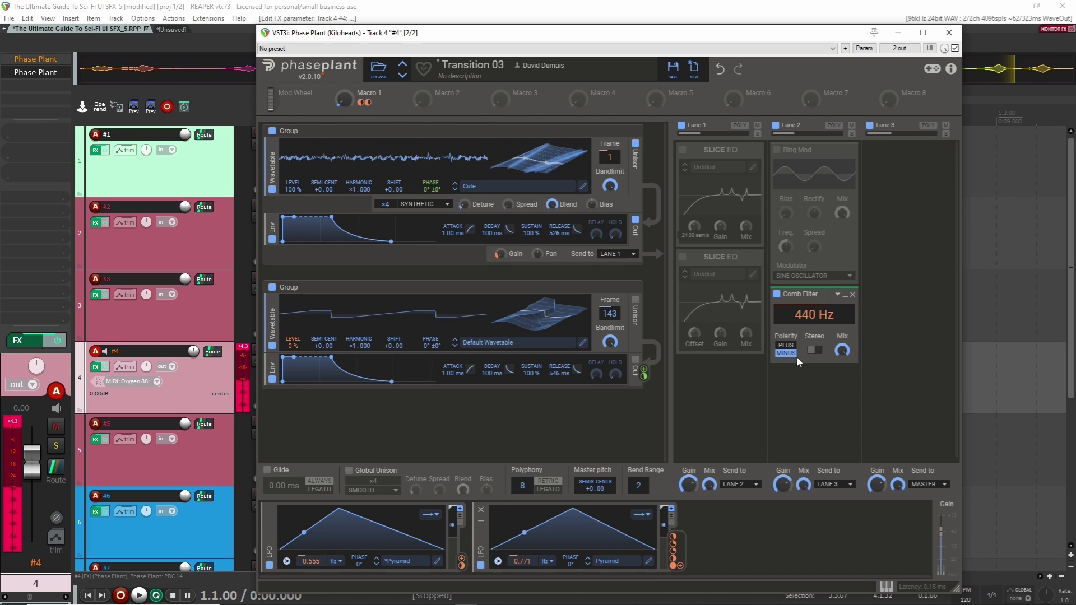
pyautogui.click(816, 351)
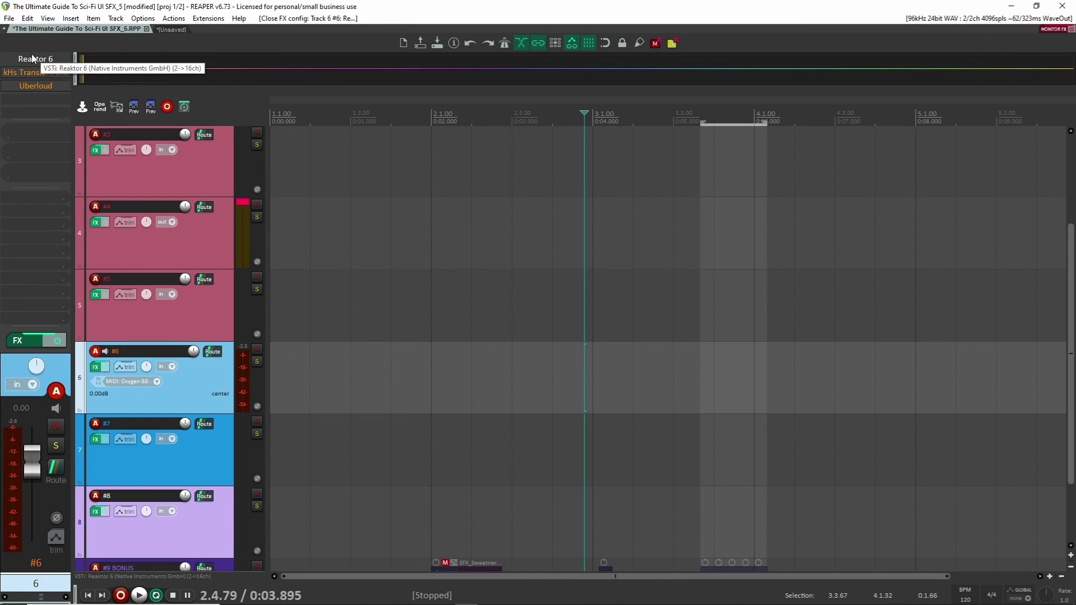
# Step: Open Reaktor 6 on track 6 and examine the samples loaded in its sample map
pyautogui.click(31, 56)
pyautogui.moveTo(598, 12); pyautogui.dragTo(630, 49)
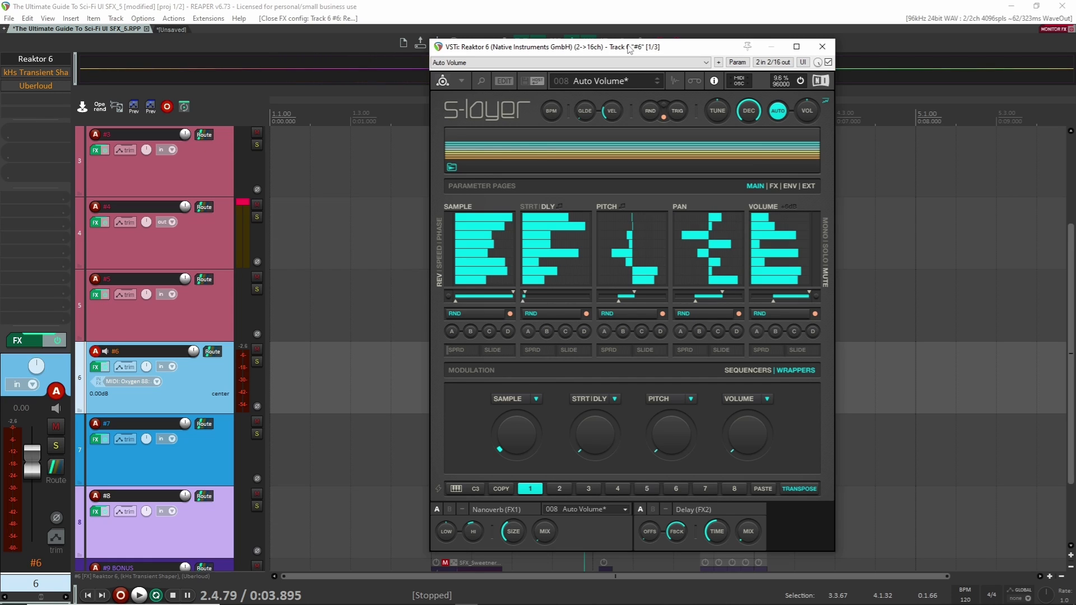
pyautogui.click(671, 79)
pyautogui.moveTo(670, 17); pyautogui.dragTo(651, 19)
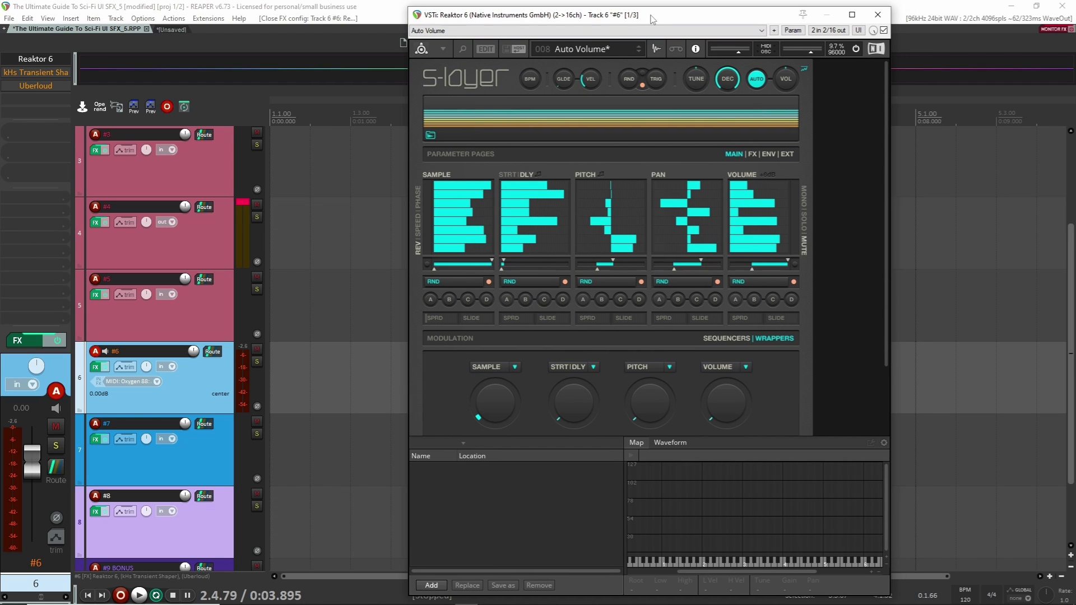
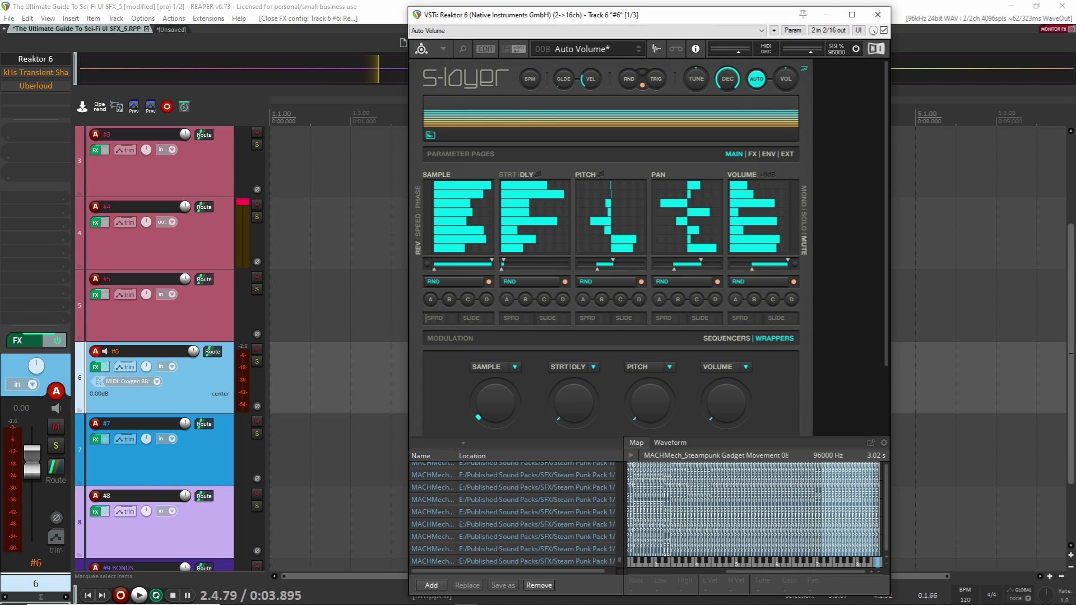
pyautogui.click(656, 48)
pyautogui.moveTo(689, 17); pyautogui.dragTo(705, 42)
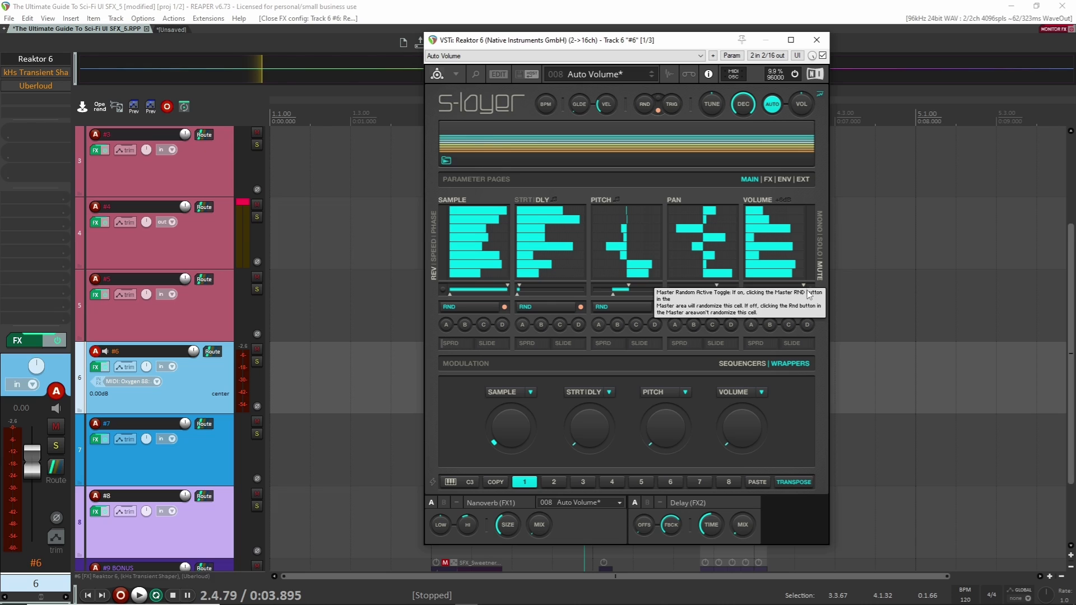
# Step: Check the envelope page, return to the main page, show the sample start values and widen their randomization range
pyautogui.click(784, 179)
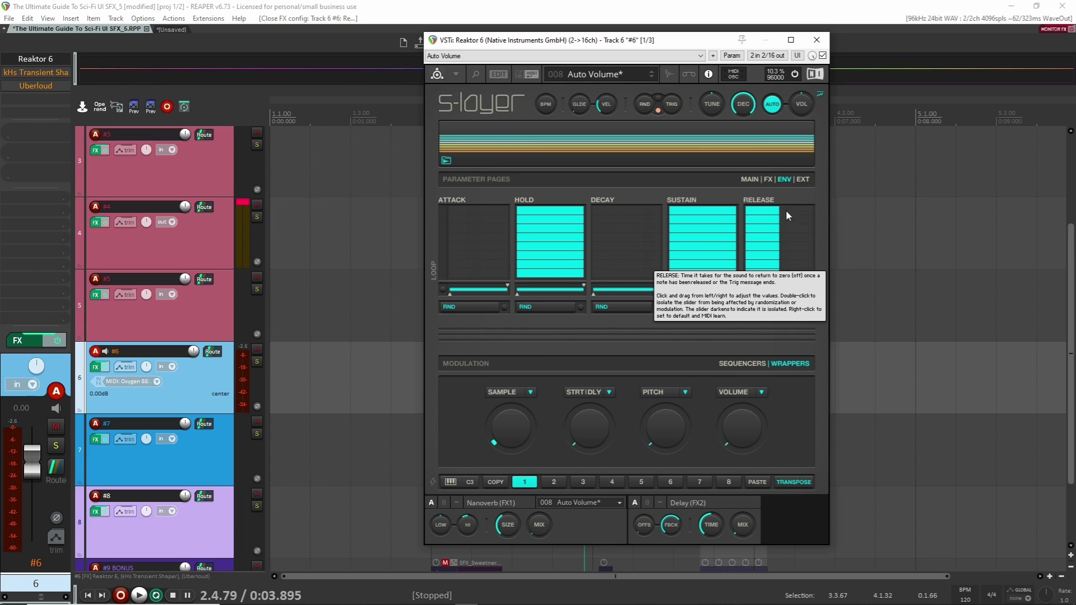
pyautogui.click(748, 179)
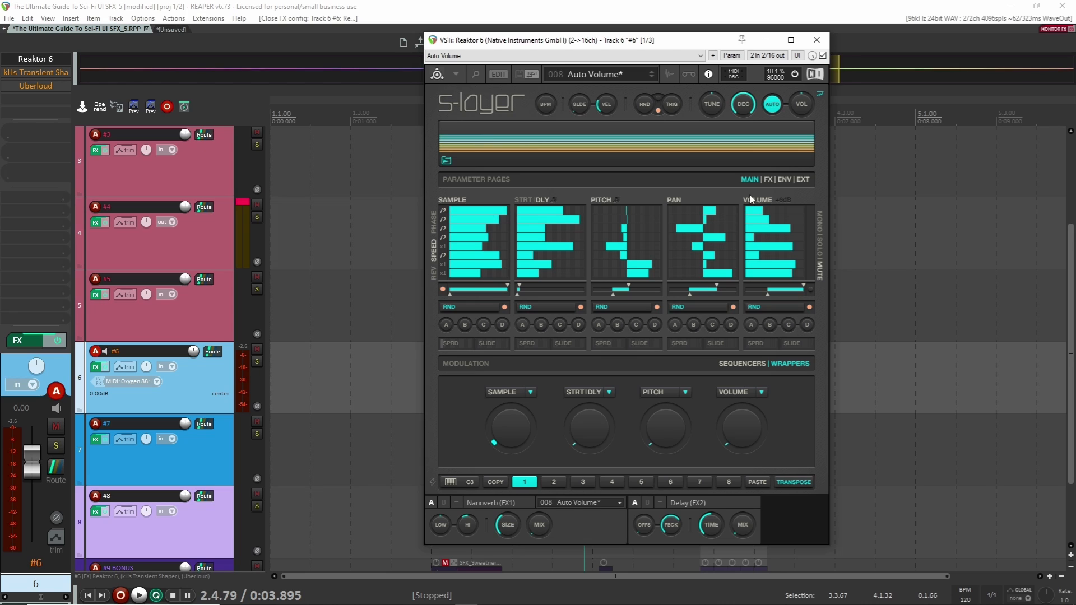
pyautogui.click(539, 200)
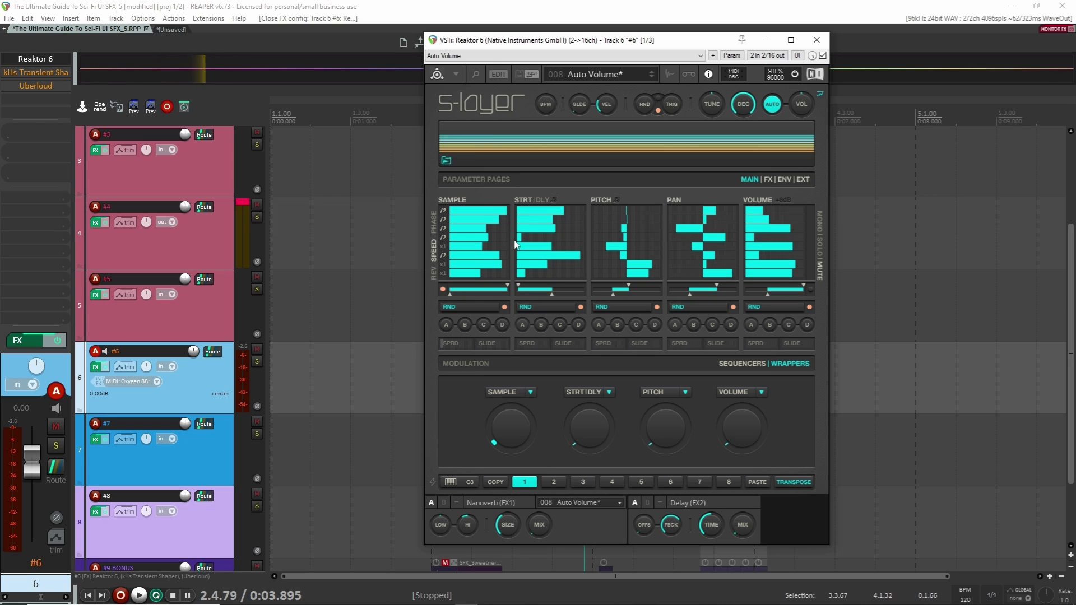
pyautogui.moveTo(553, 293); pyautogui.dragTo(558, 293)
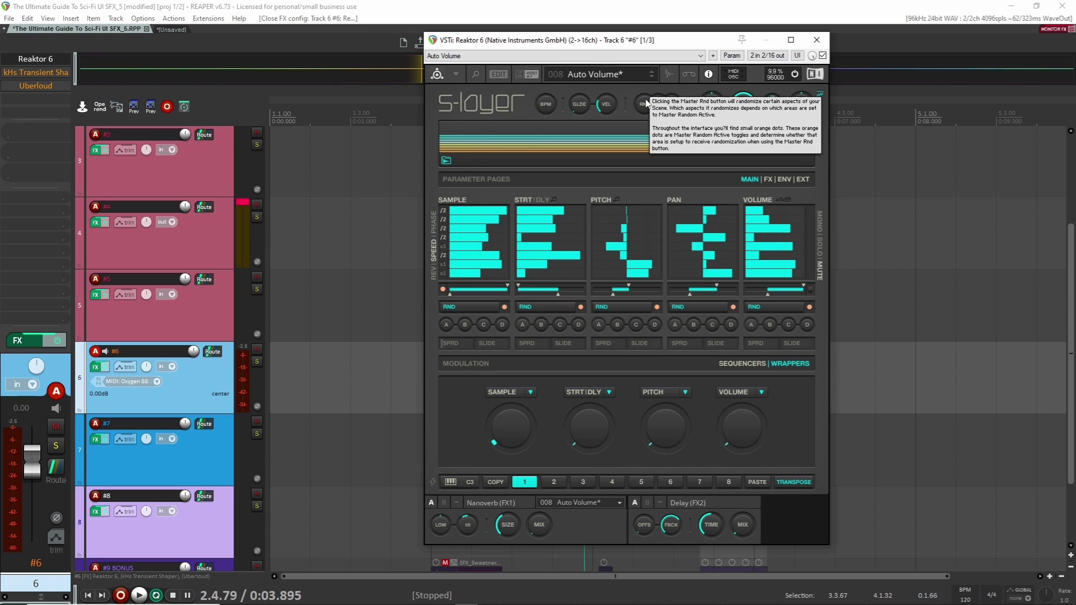
# Step: Randomize the S-Layer scene with Master RND and sweep the Sample wrapper knob up and back down to a low setting
pyautogui.click(644, 104)
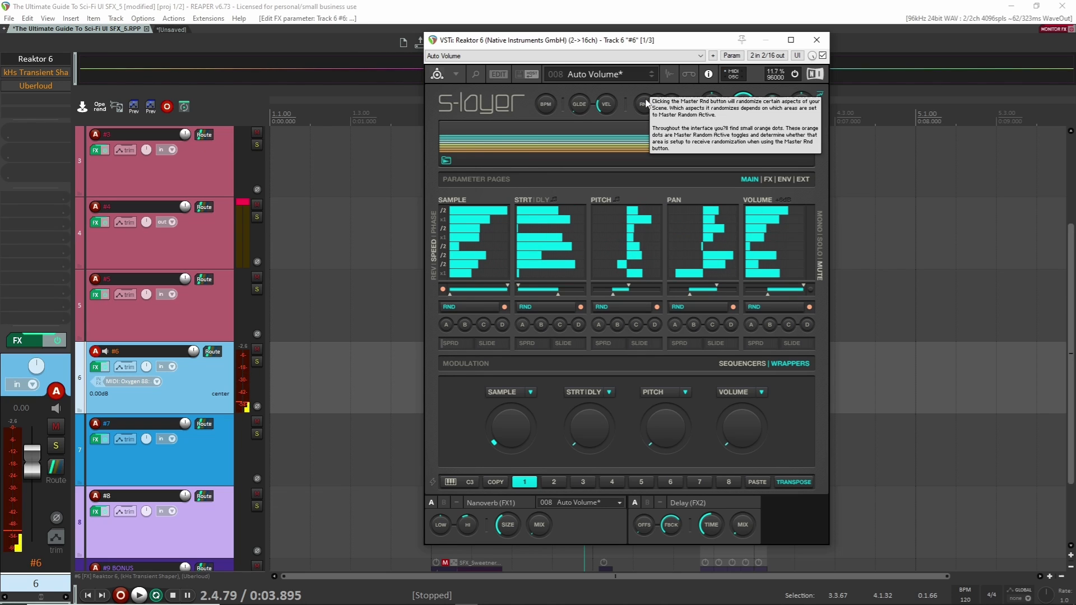
pyautogui.moveTo(705, 42); pyautogui.dragTo(778, 37)
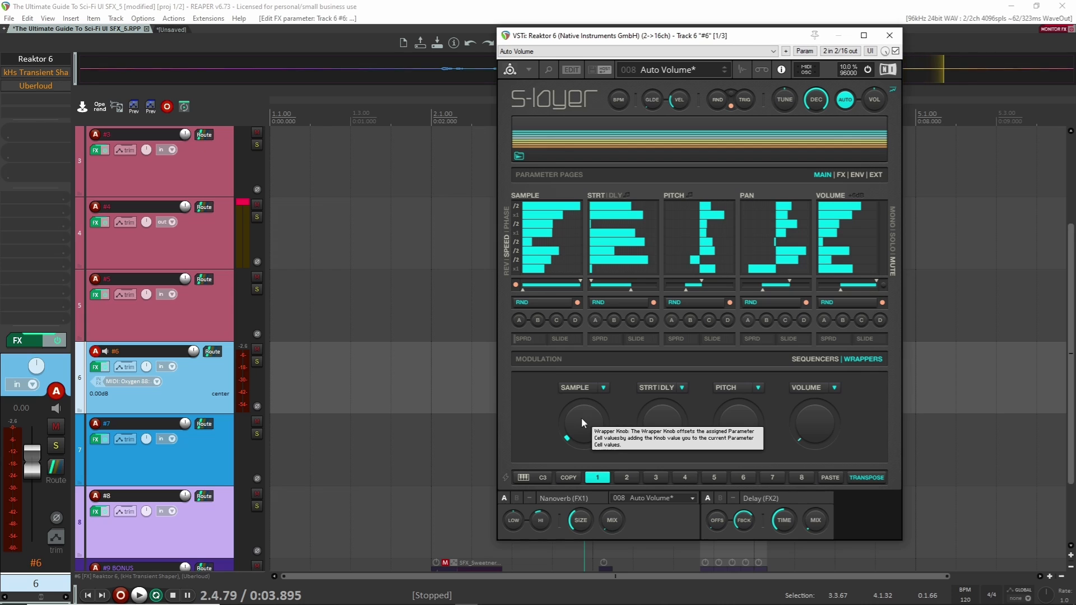
pyautogui.moveTo(585, 431); pyautogui.dragTo(584, 405)
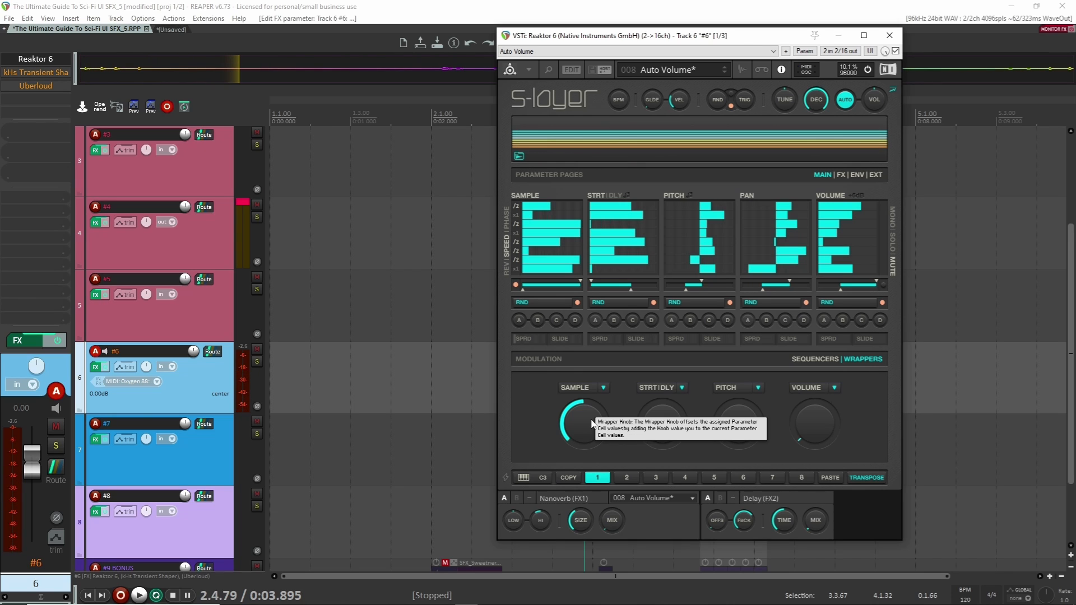
pyautogui.moveTo(585, 432); pyautogui.dragTo(581, 445)
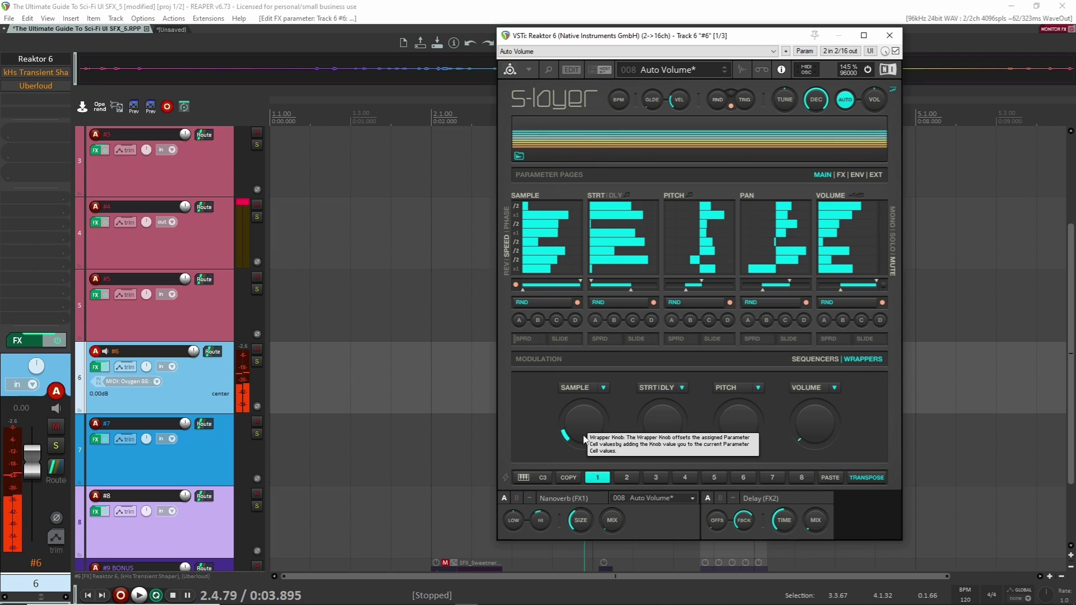
# Step: Enable the kHs Transient Shaper on track 6, compare the sound with its processing off and on, and close its window
pyautogui.keyDown('shift'); pyautogui.click(30, 71); pyautogui.keyUp('shift')
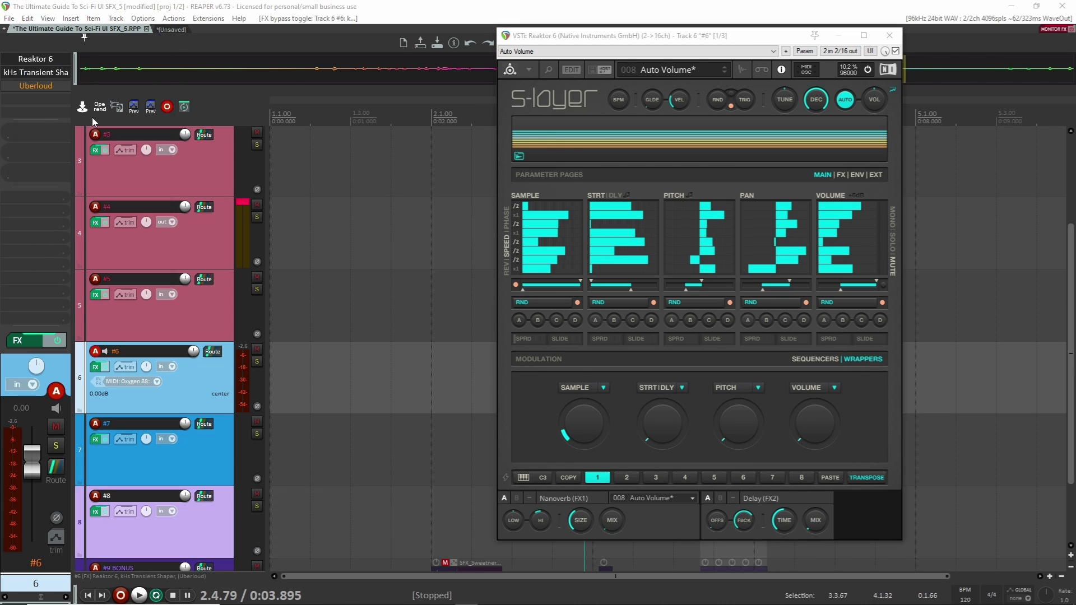
pyautogui.click(35, 72)
pyautogui.moveTo(65, 39); pyautogui.dragTo(403, 98)
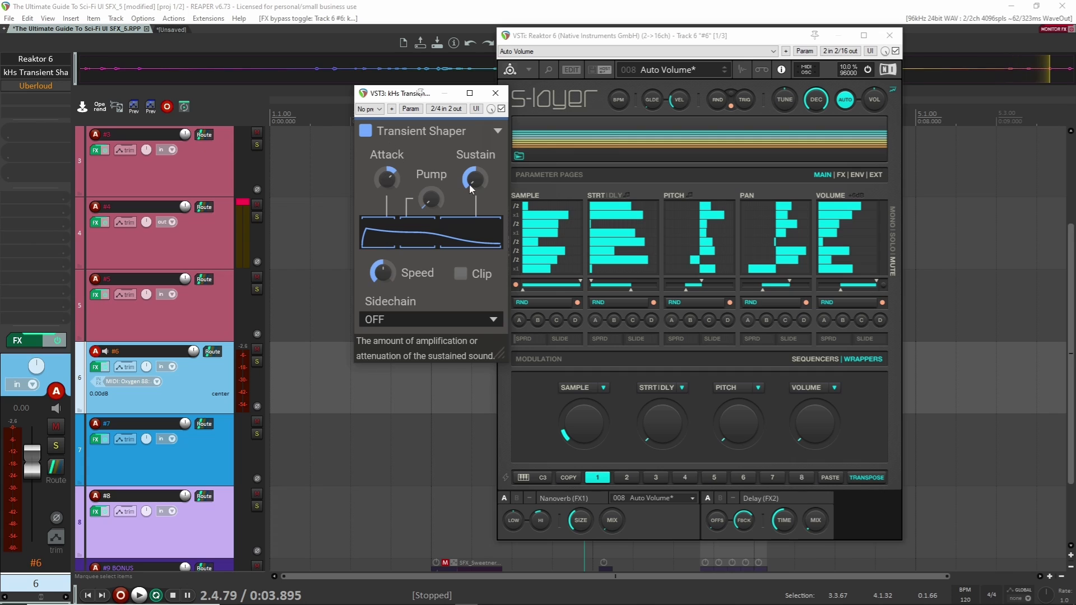
pyautogui.click(480, 172)
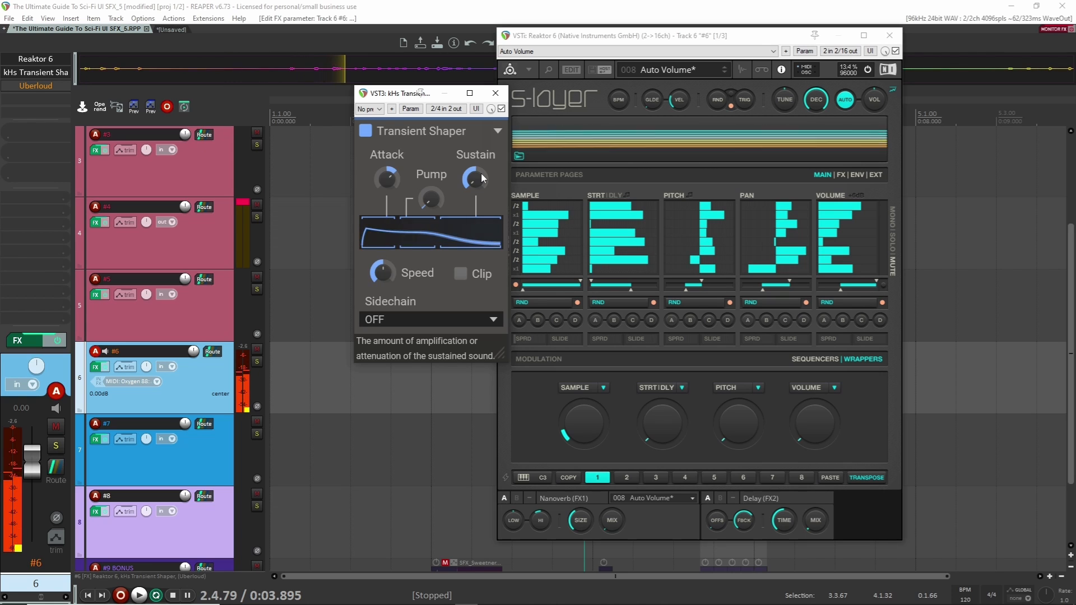
pyautogui.click(364, 132)
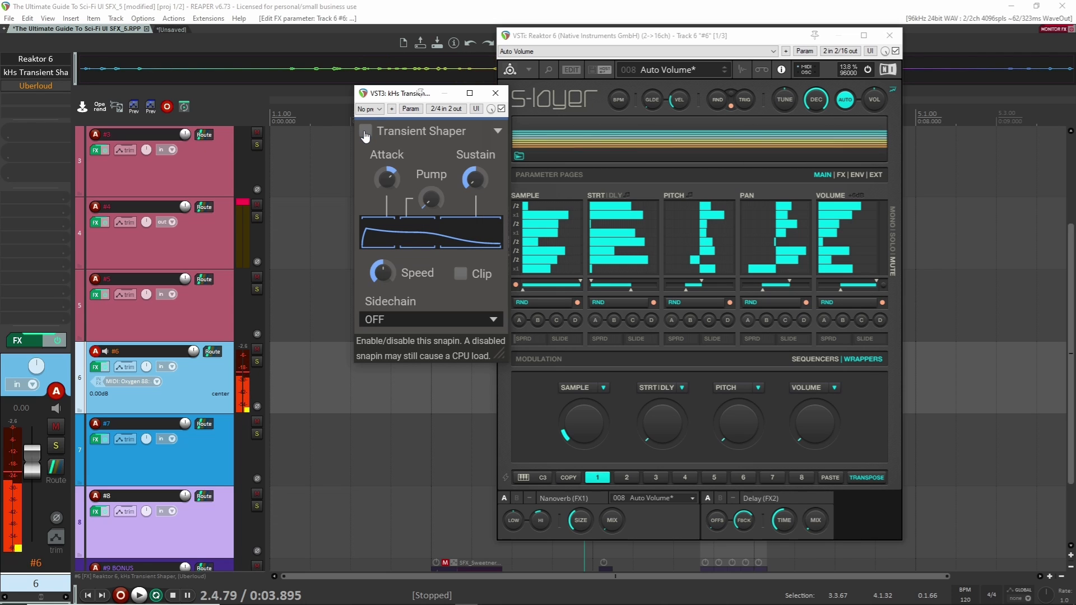
pyautogui.click(365, 134)
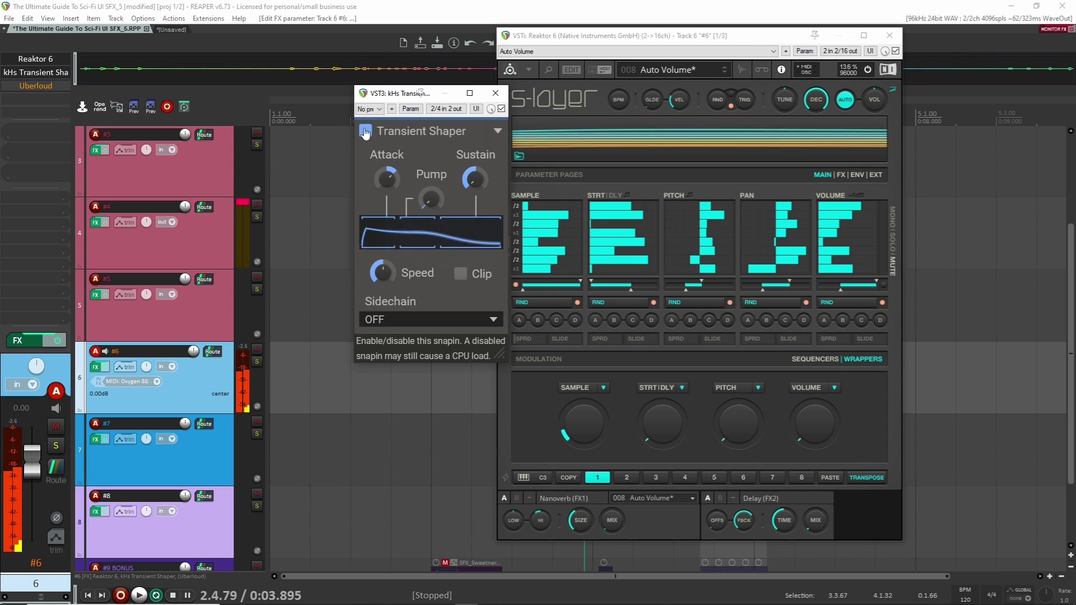
pyautogui.click(495, 93)
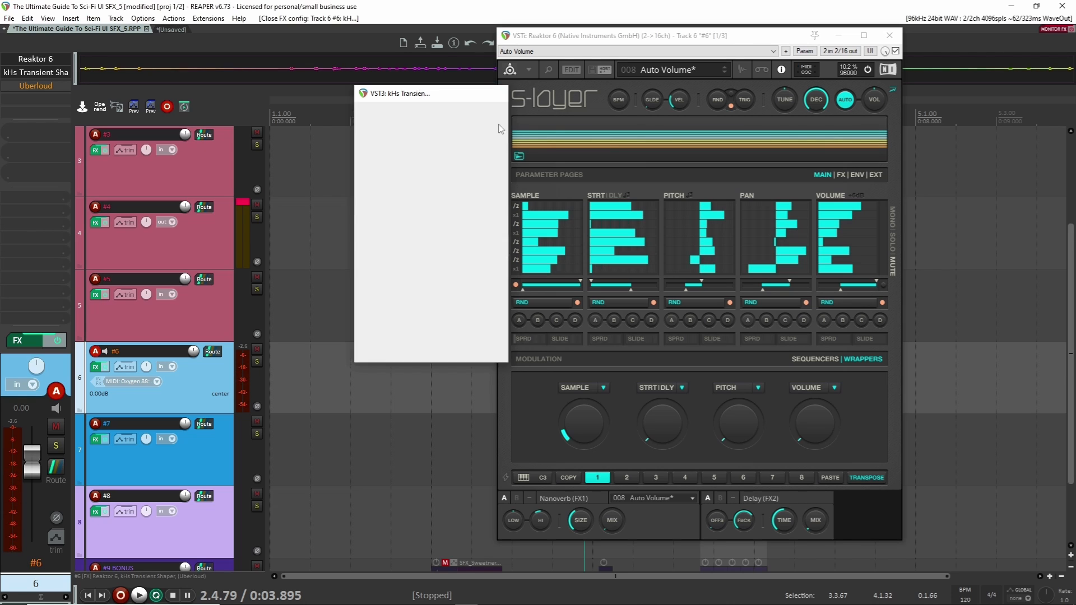
# Step: Sweep the Sample wrapper knob to maximum, randomize the scene again, and return the knob to a low setting
pyautogui.moveTo(583, 427); pyautogui.dragTo(590, 406)
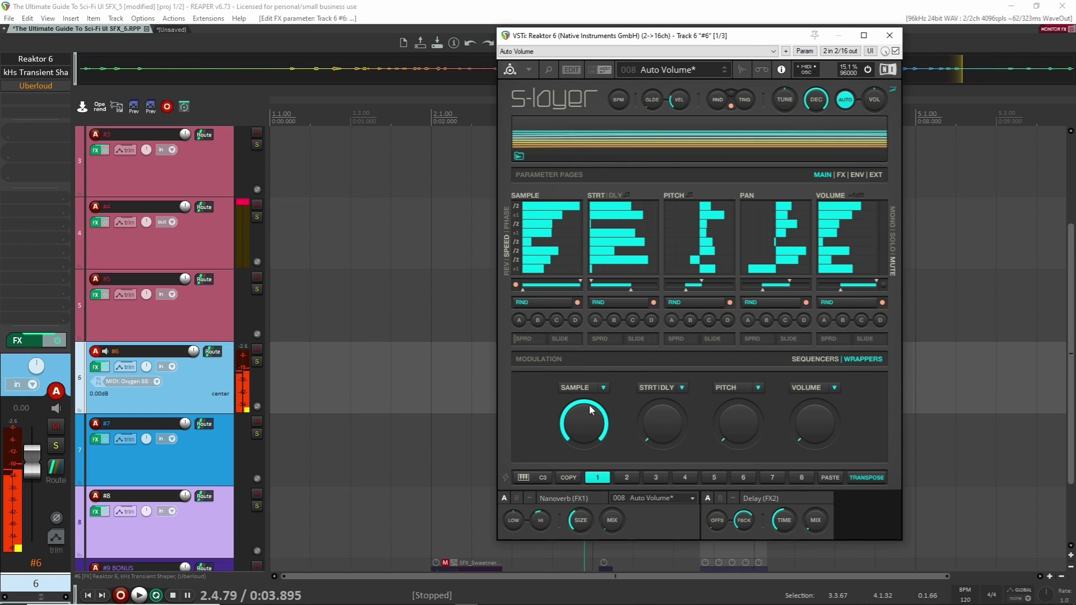
pyautogui.click(718, 101)
pyautogui.moveTo(595, 425); pyautogui.dragTo(582, 428)
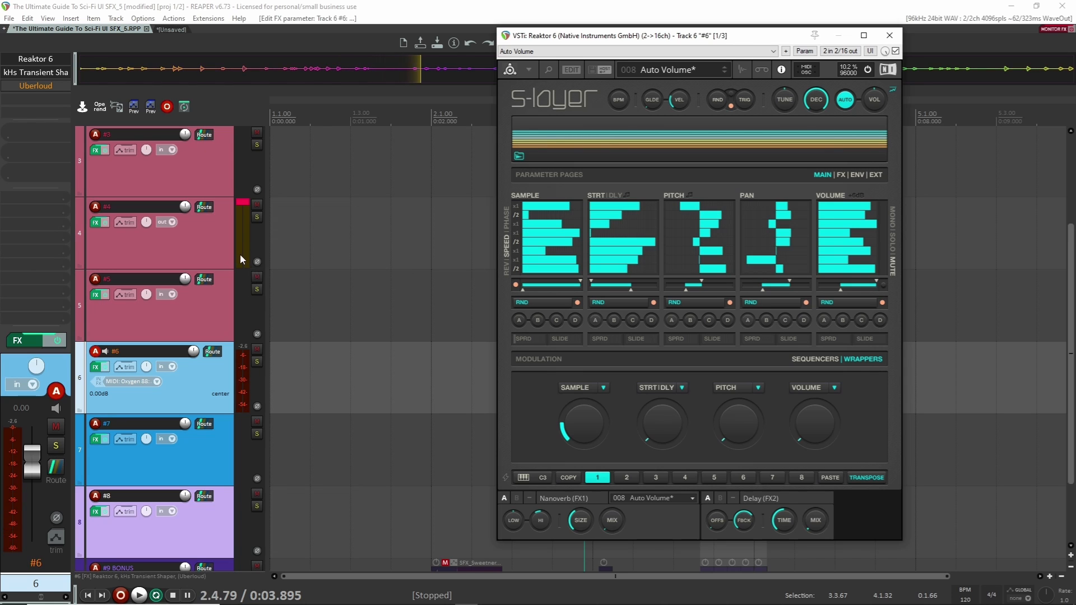
pyautogui.moveTo(584, 428); pyautogui.dragTo(584, 432)
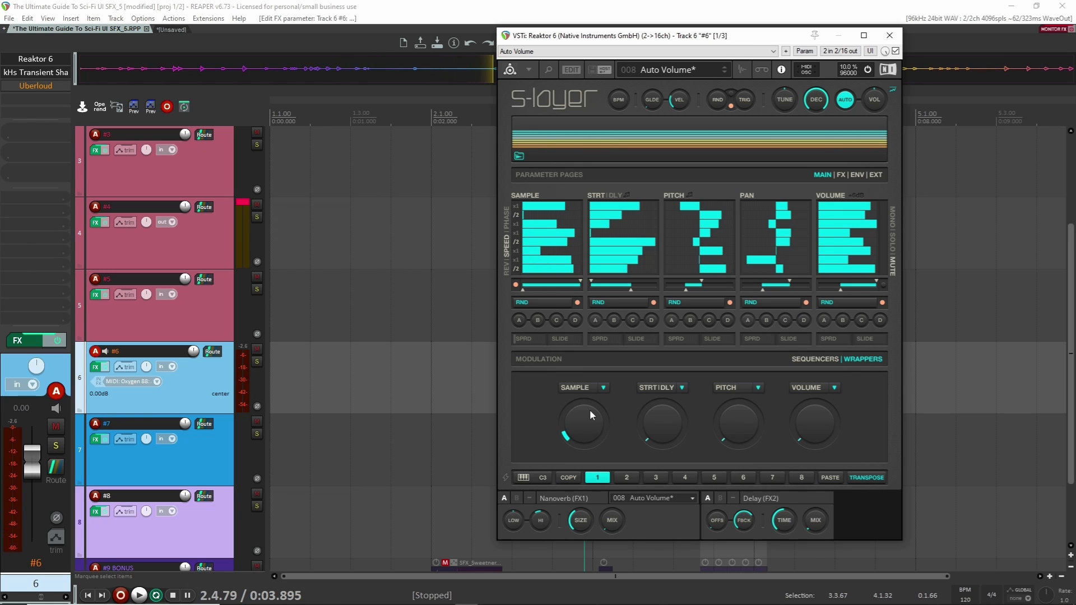
# Step: Enable Uberloud on track 6, lower its Push amount to about 12 %, and close its window
pyautogui.keyDown('ctrl'); pyautogui.click(30, 84); pyautogui.keyUp('ctrl')
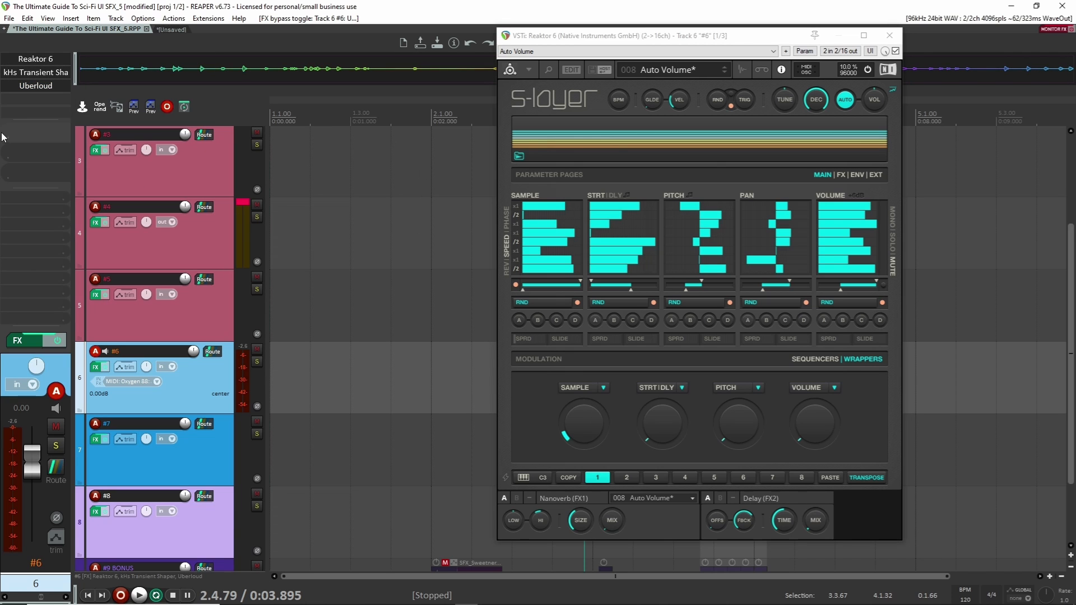
pyautogui.click(36, 86)
pyautogui.moveTo(778, 52); pyautogui.dragTo(688, 84)
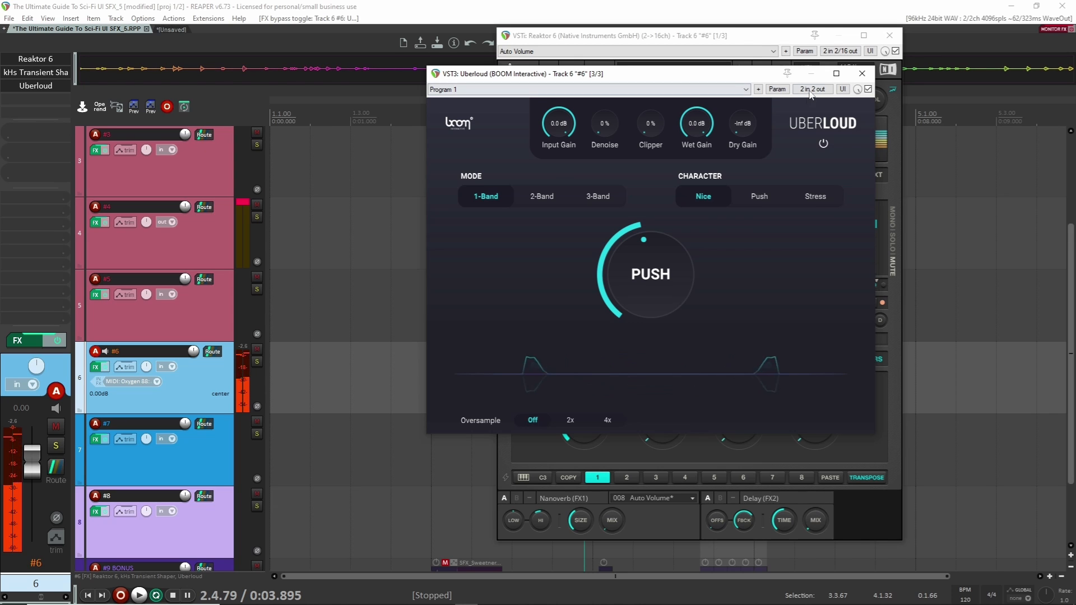
pyautogui.moveTo(641, 263); pyautogui.dragTo(628, 281)
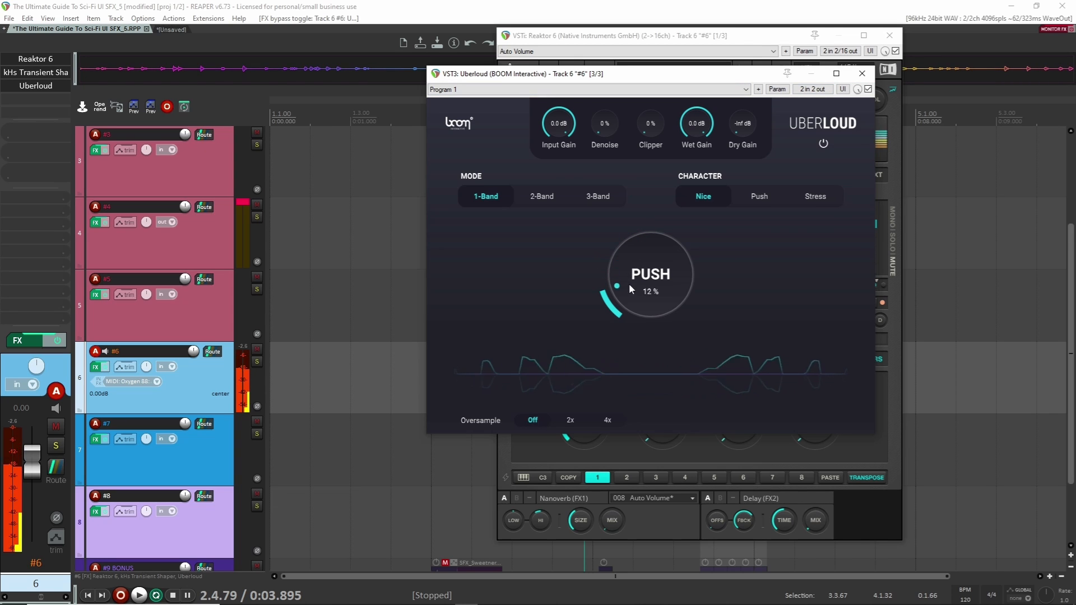
pyautogui.click(861, 73)
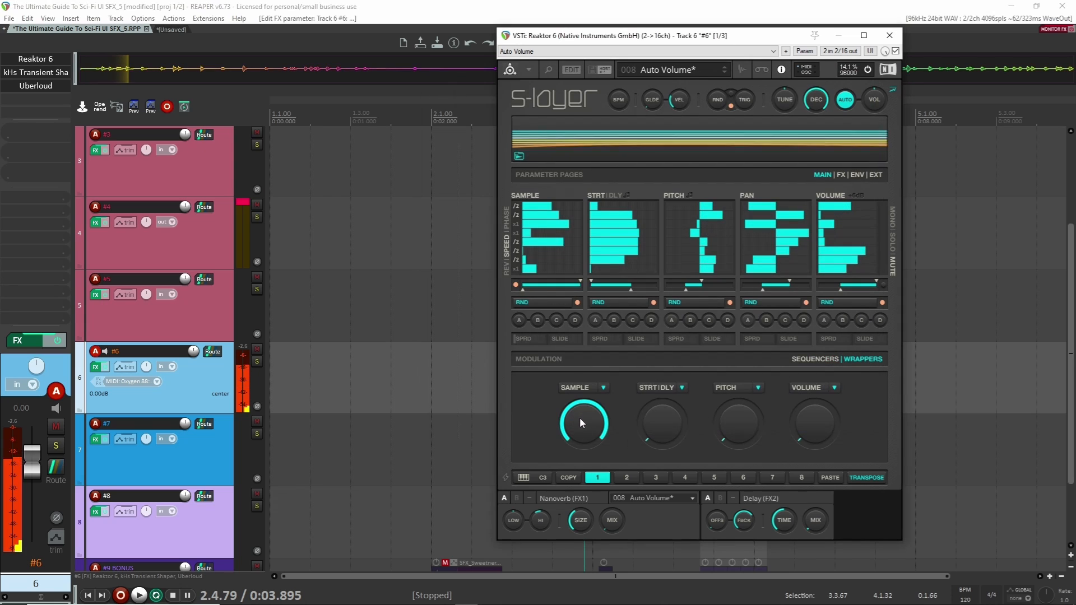
# Step: Turn down the Sample wrapper knob, activate master randomization for all FX page parameters, and randomize the scene
pyautogui.moveTo(586, 433); pyautogui.dragTo(586, 440)
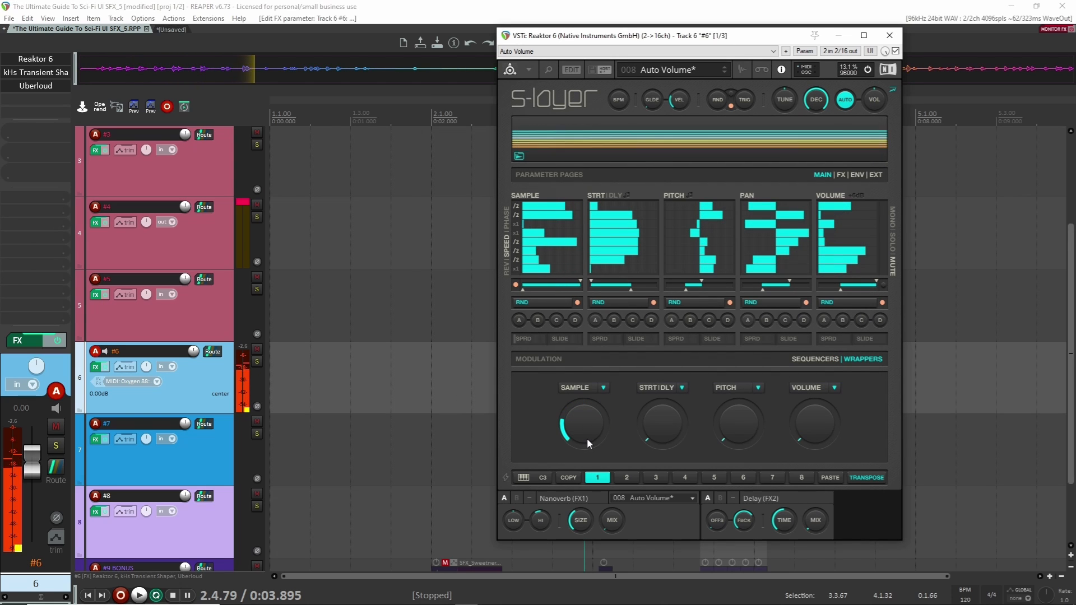
pyautogui.click(841, 174)
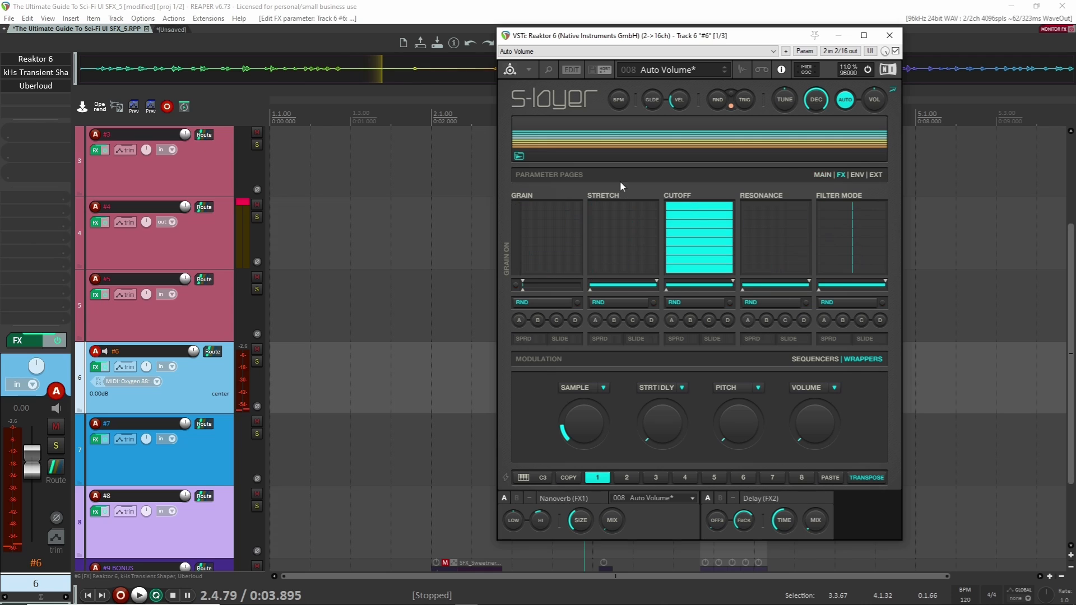
pyautogui.click(578, 302)
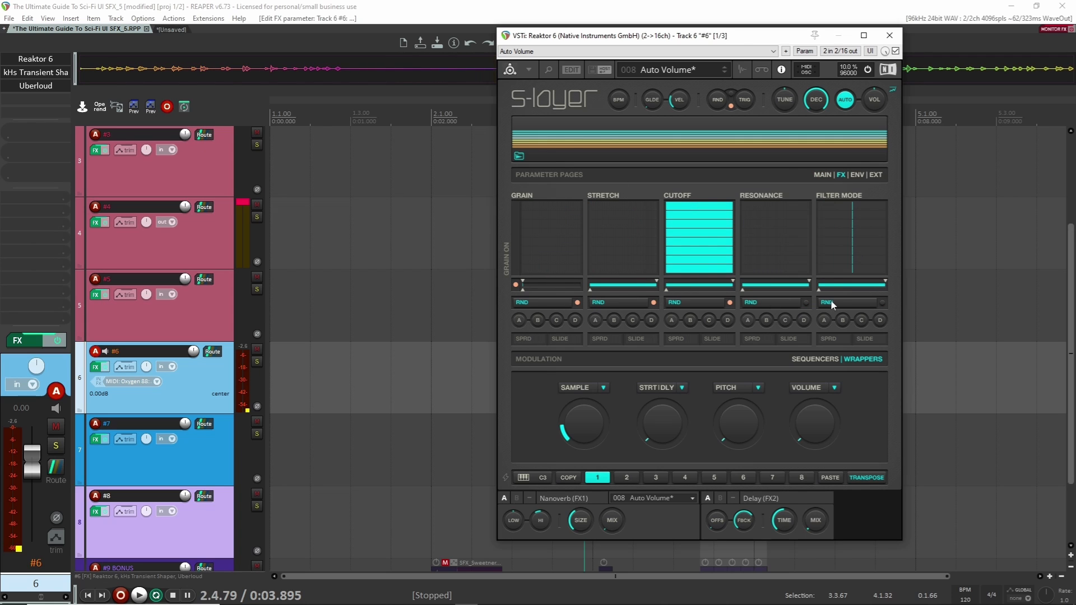
pyautogui.click(715, 100)
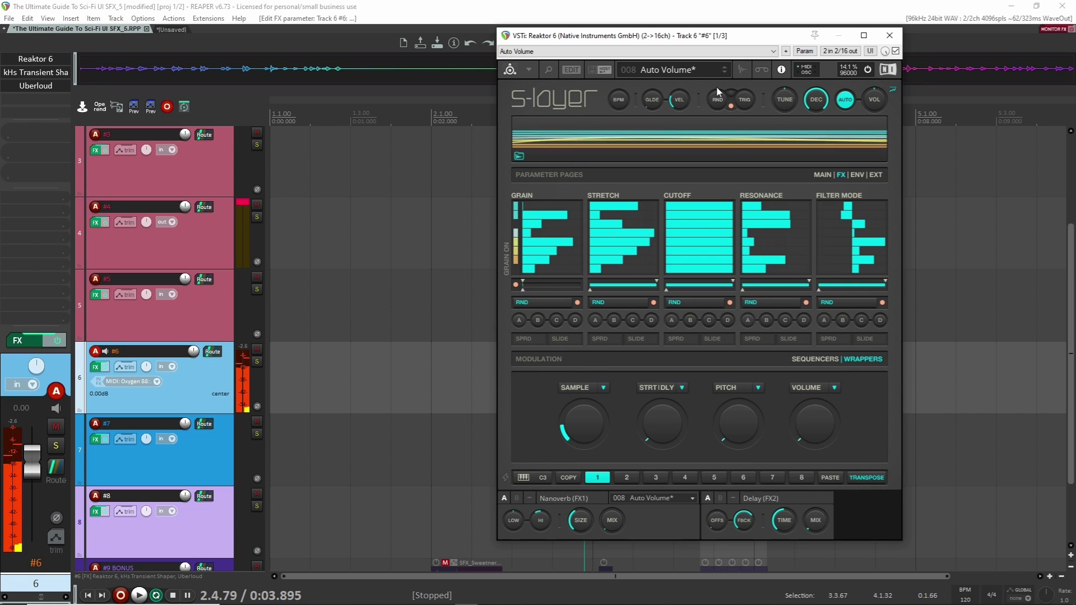
# Step: Raise the Sample wrapper knob, randomize the scene again, return the knob to a low setting, and close the S-Layer window
pyautogui.moveTo(578, 426)
pyautogui.mouseDown()
pyautogui.moveTo(581, 413)
pyautogui.moveTo(586, 422)
pyautogui.mouseUp()
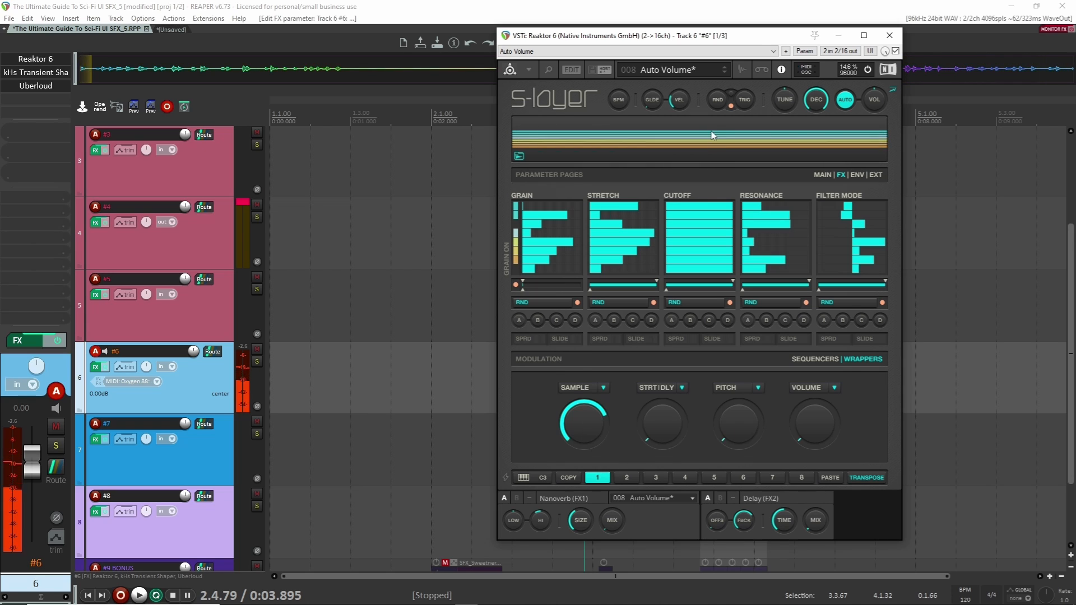
pyautogui.click(718, 100)
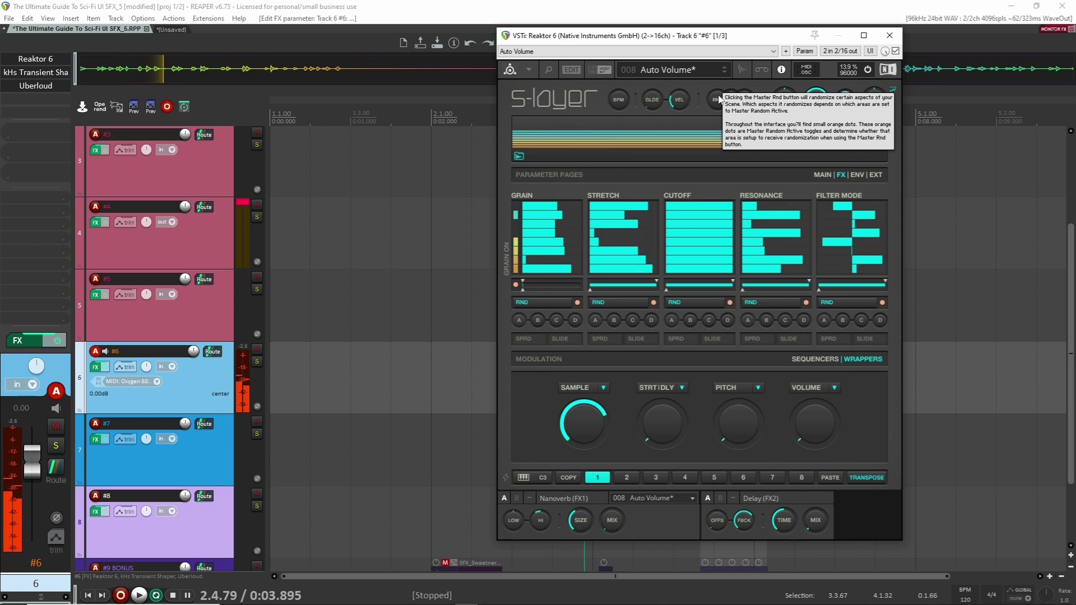
pyautogui.moveTo(621, 331); pyautogui.dragTo(585, 429)
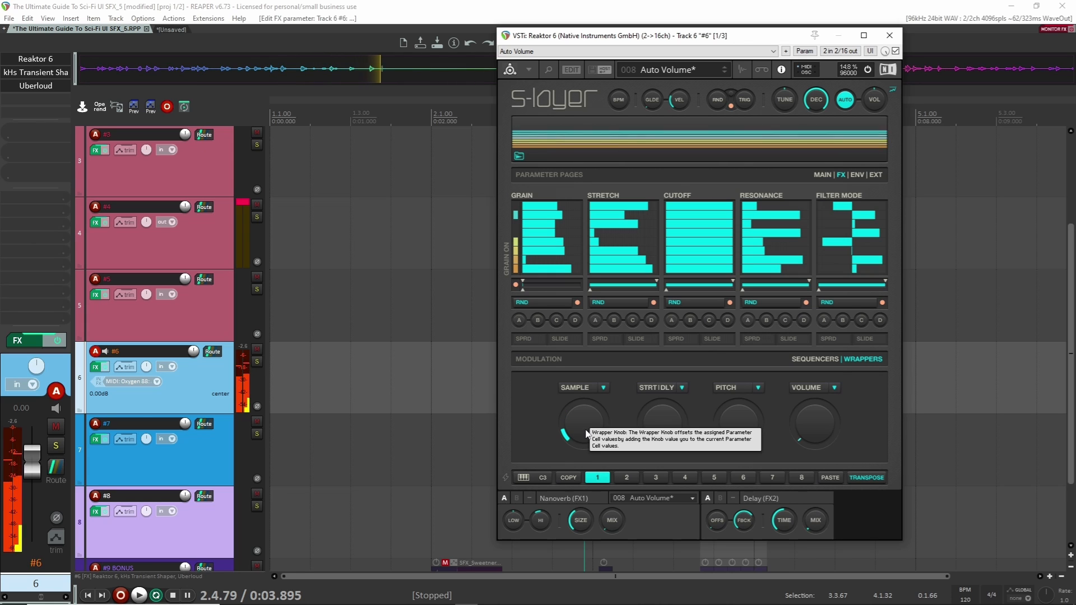
pyautogui.click(889, 35)
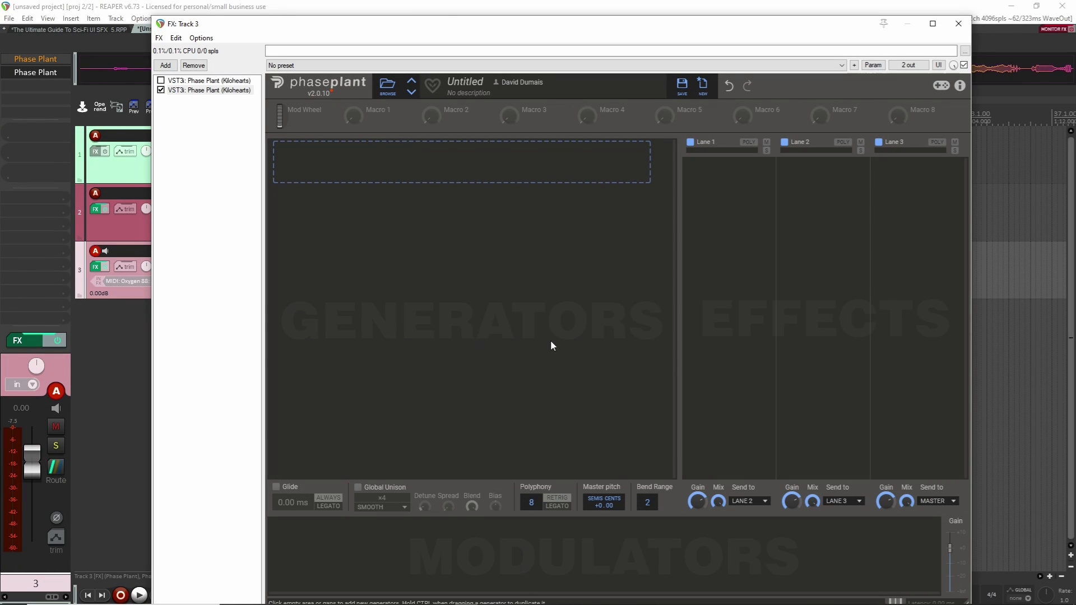
# Step: Add a Wavetable generator and an LFO modulator to the empty Phase Plant patch on track 3
pyautogui.click(480, 160)
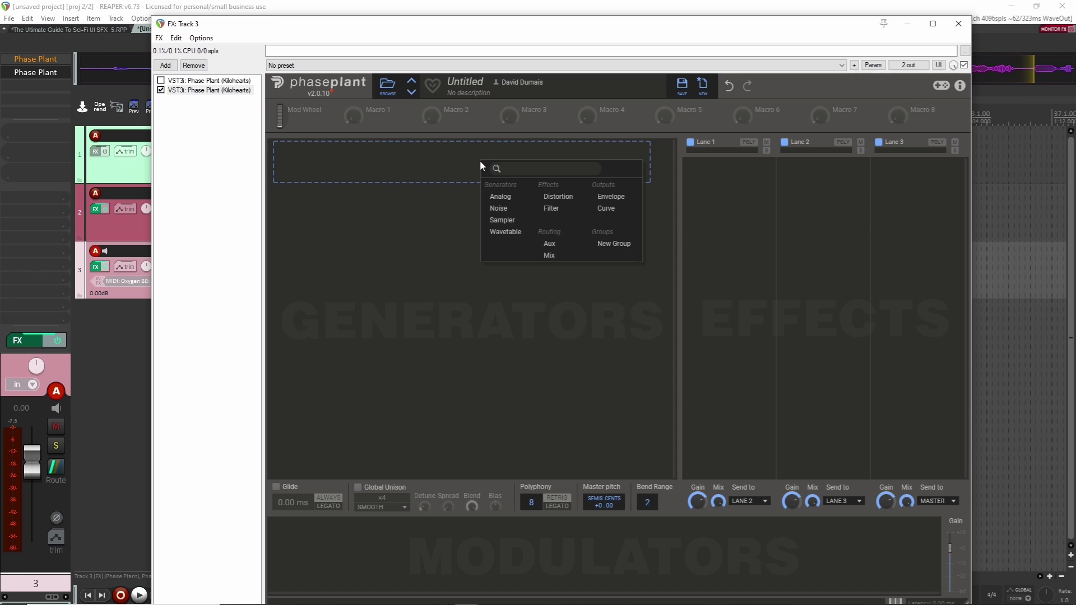
pyautogui.click(502, 233)
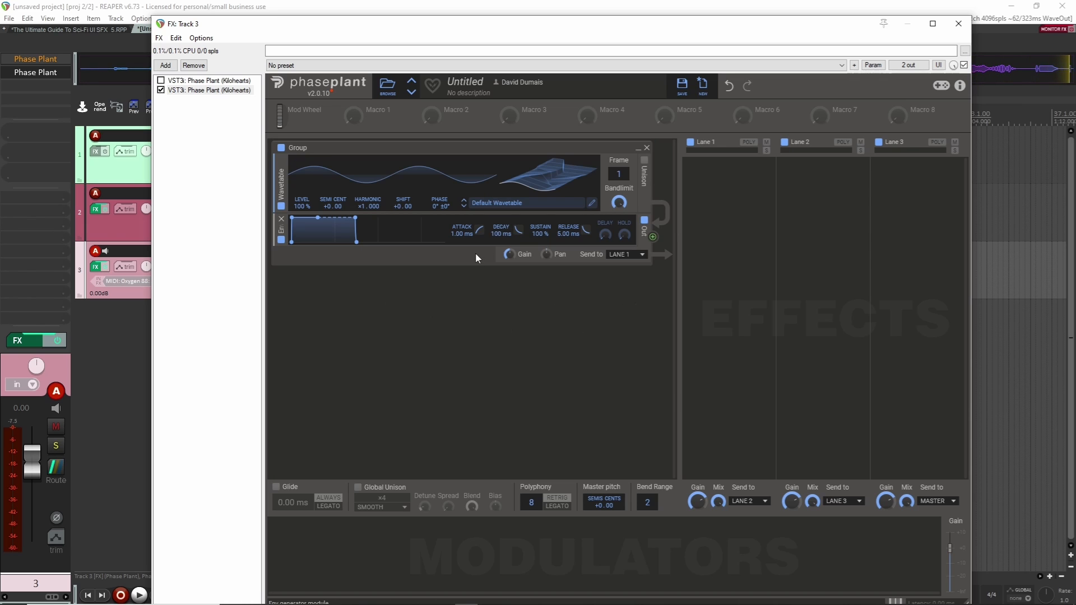
pyautogui.click(341, 559)
pyautogui.click(358, 510)
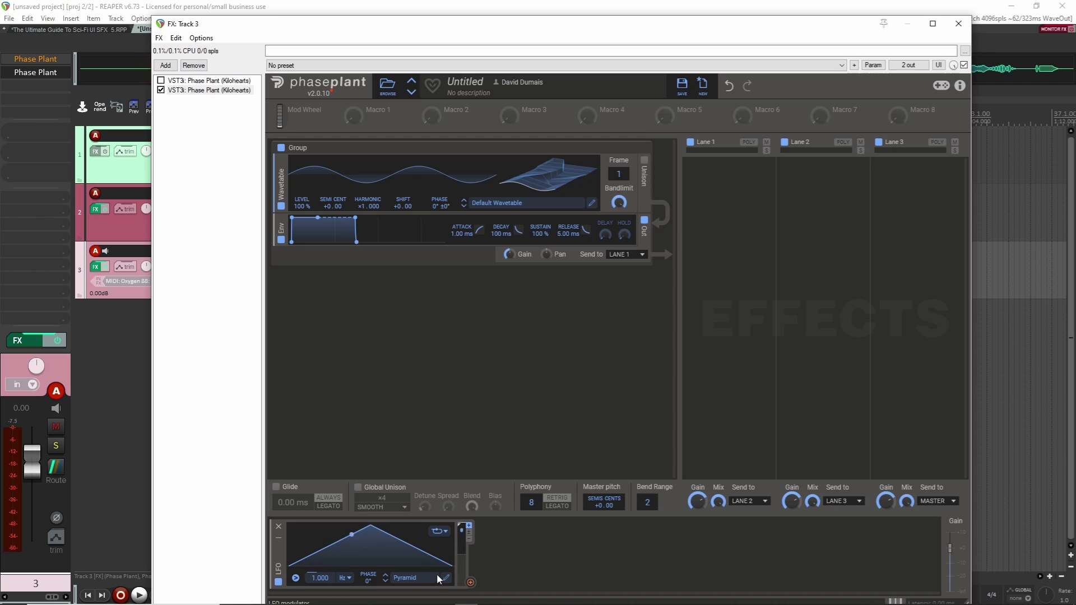
# Step: Give the LFO the Ramp Up shape in one-shot mode and assign it to the wavetable's semitone pitch
pyautogui.click(385, 581)
pyautogui.click(385, 582)
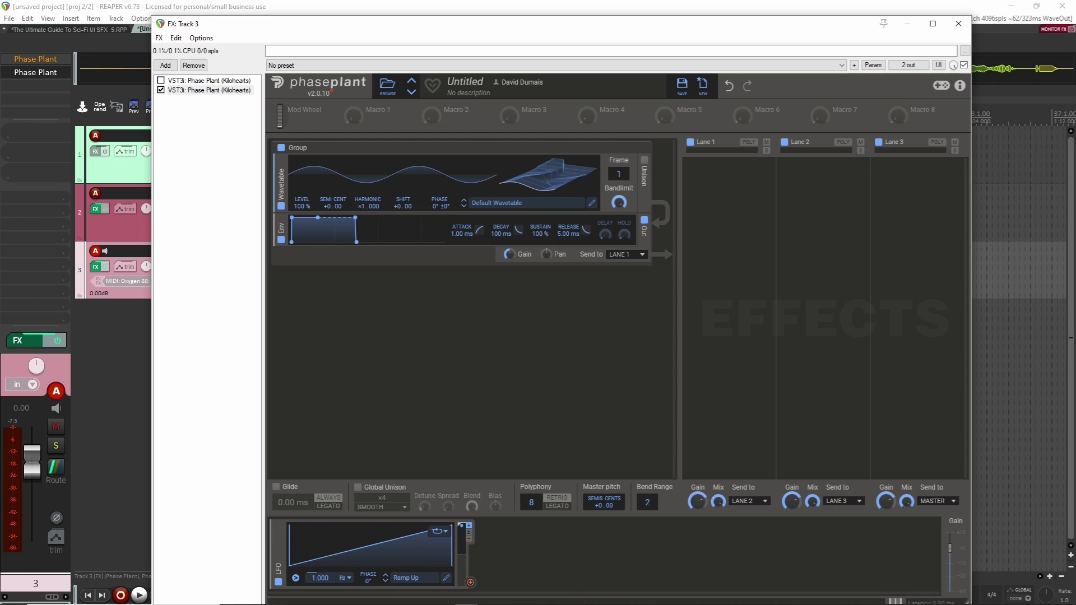
pyautogui.click(435, 536)
pyautogui.click(427, 531)
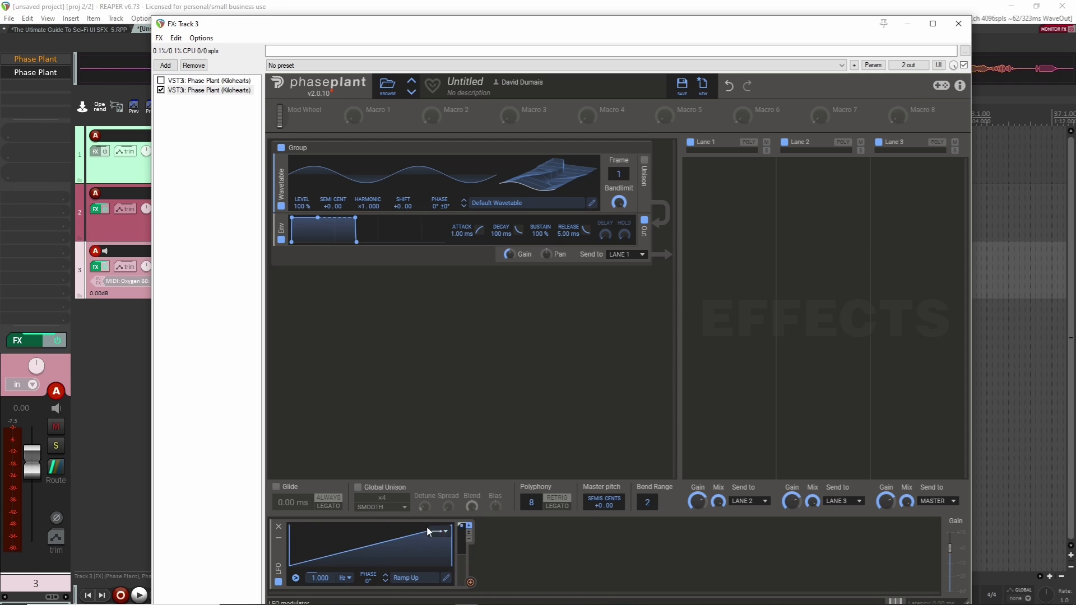
pyautogui.moveTo(470, 583); pyautogui.dragTo(468, 581)
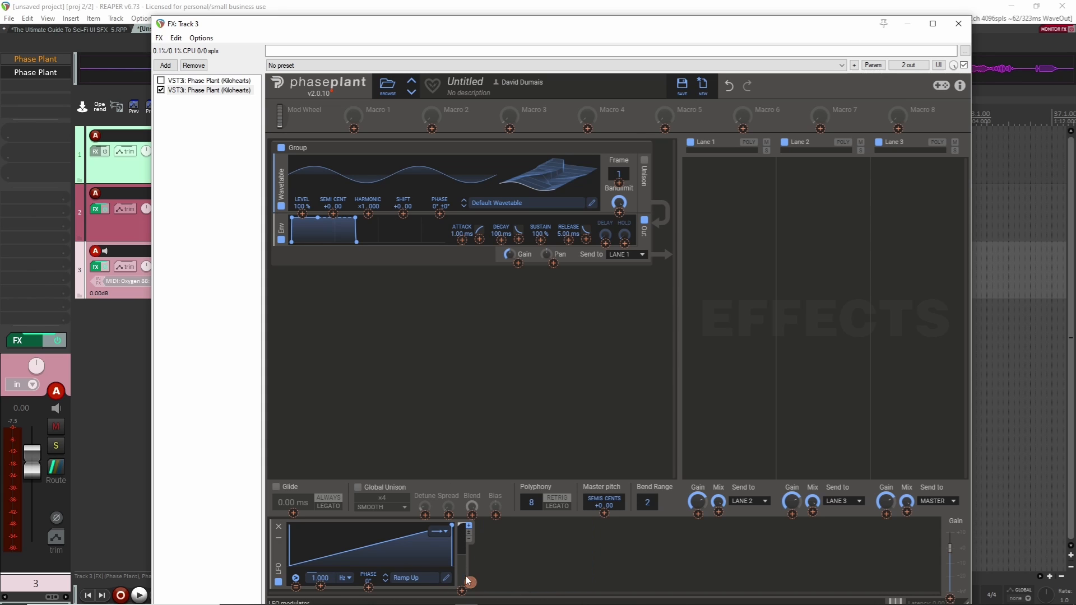
pyautogui.moveTo(340, 215); pyautogui.dragTo(332, 214)
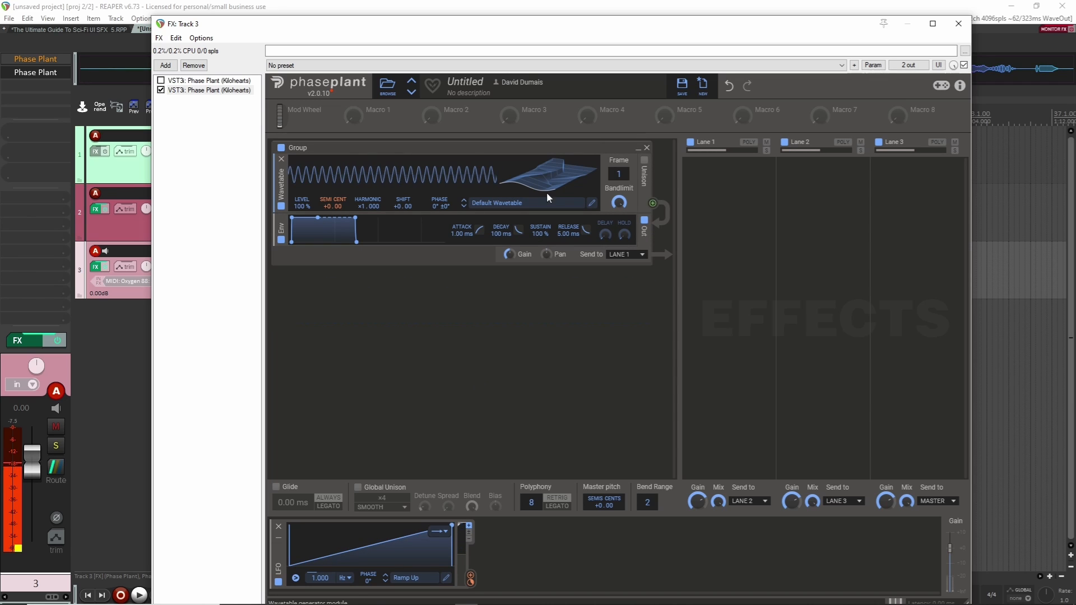
# Step: Add a second Wavetable group, turn off its output, and route its envelope output to modulate the first wavetable's phase
pyautogui.click(532, 307)
pyautogui.click(538, 370)
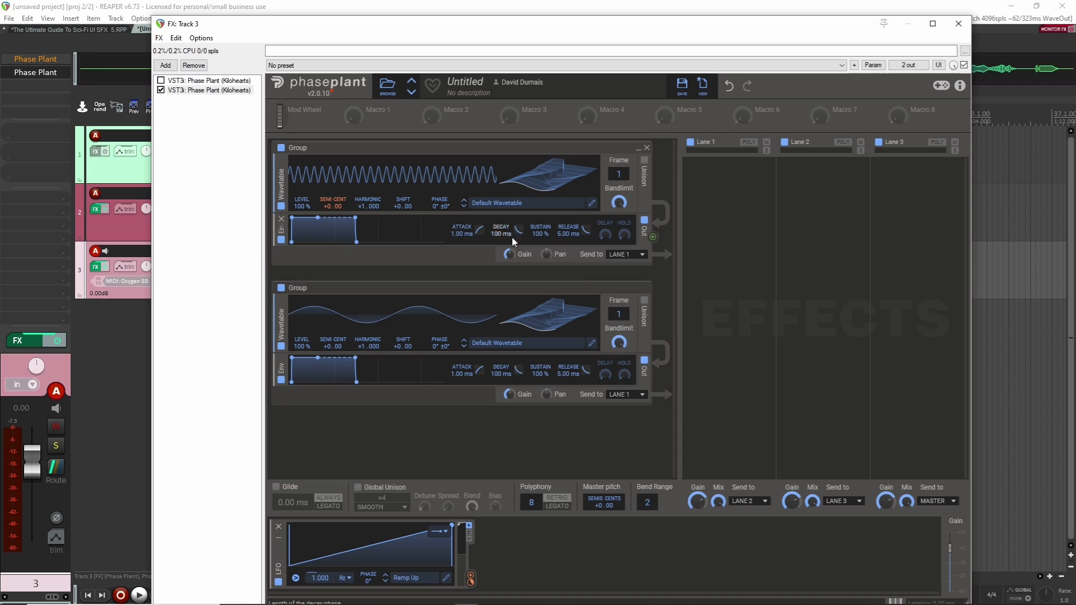
pyautogui.click(645, 362)
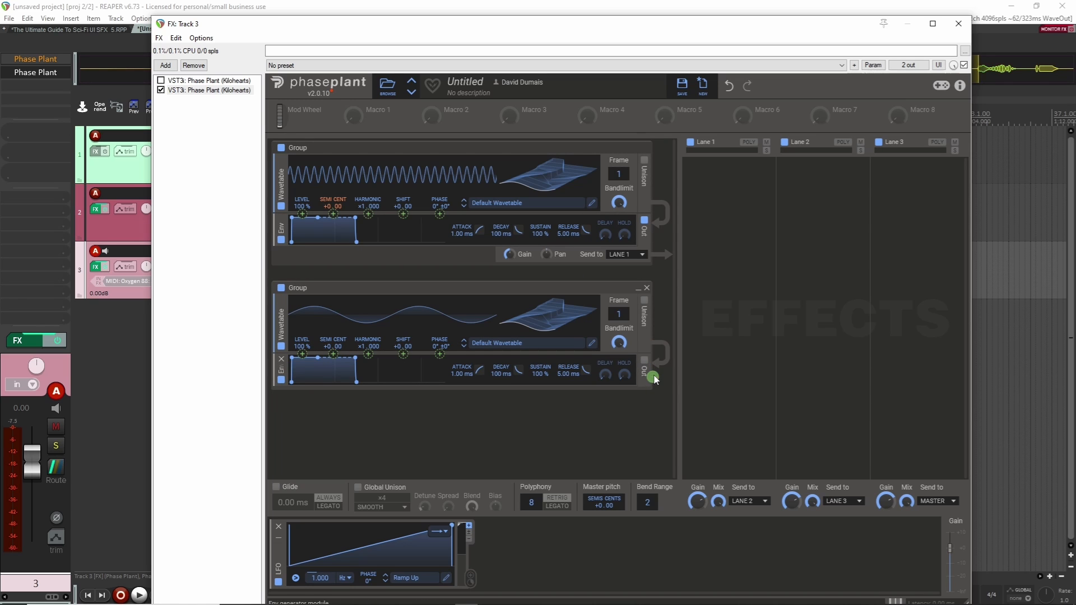
pyautogui.moveTo(435, 223); pyautogui.dragTo(440, 214)
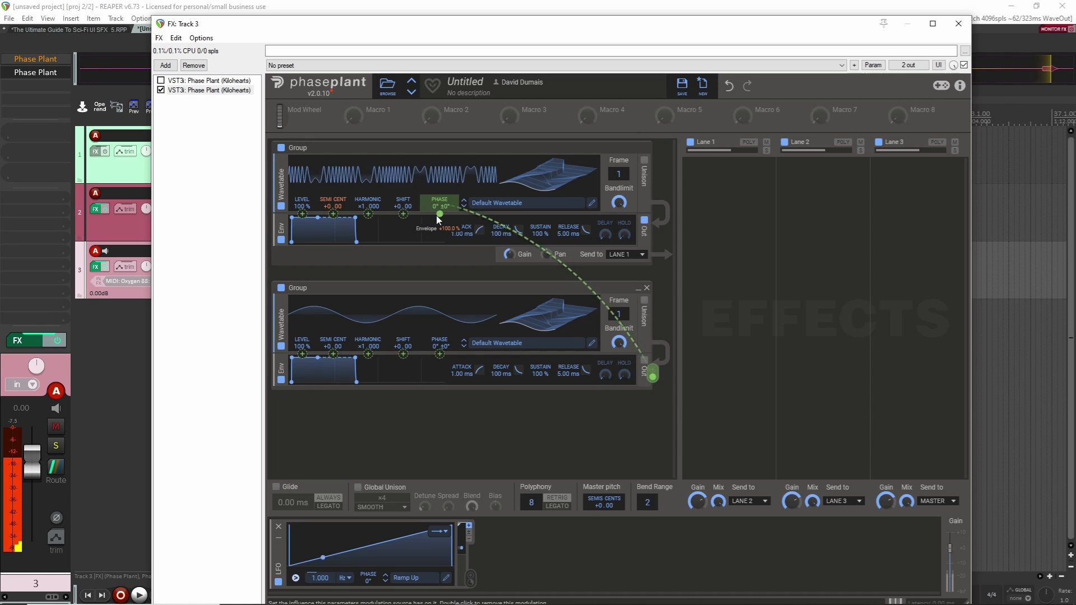
# Step: Load the Asym PM wavetable in the second group and set the envelope releases to 325 ms for the first group and 365 ms for the second
pyautogui.click(518, 342)
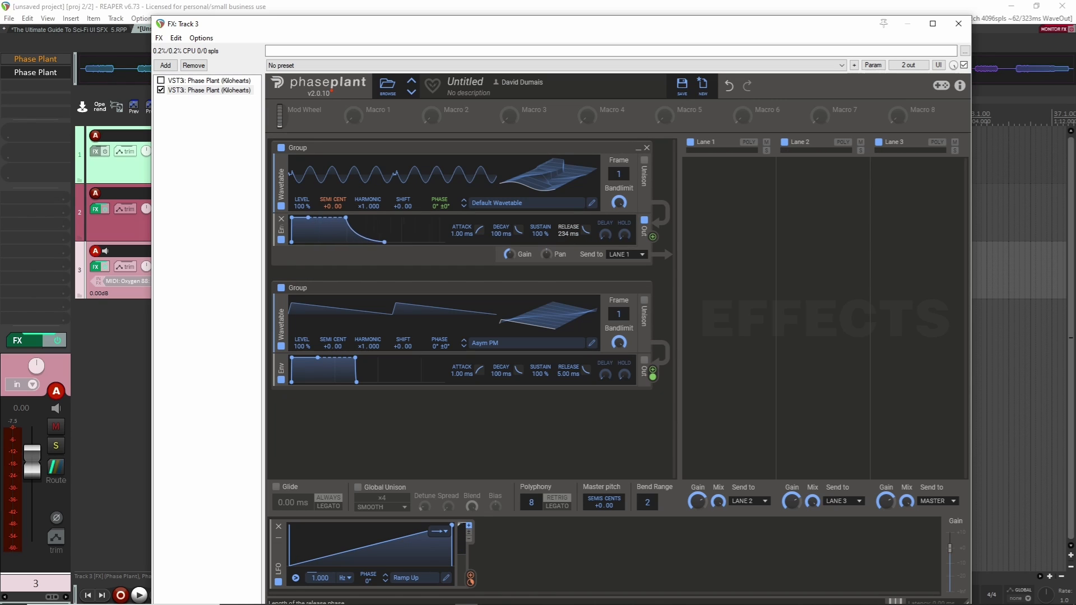
pyautogui.moveTo(568, 370); pyautogui.dragTo(568, 375)
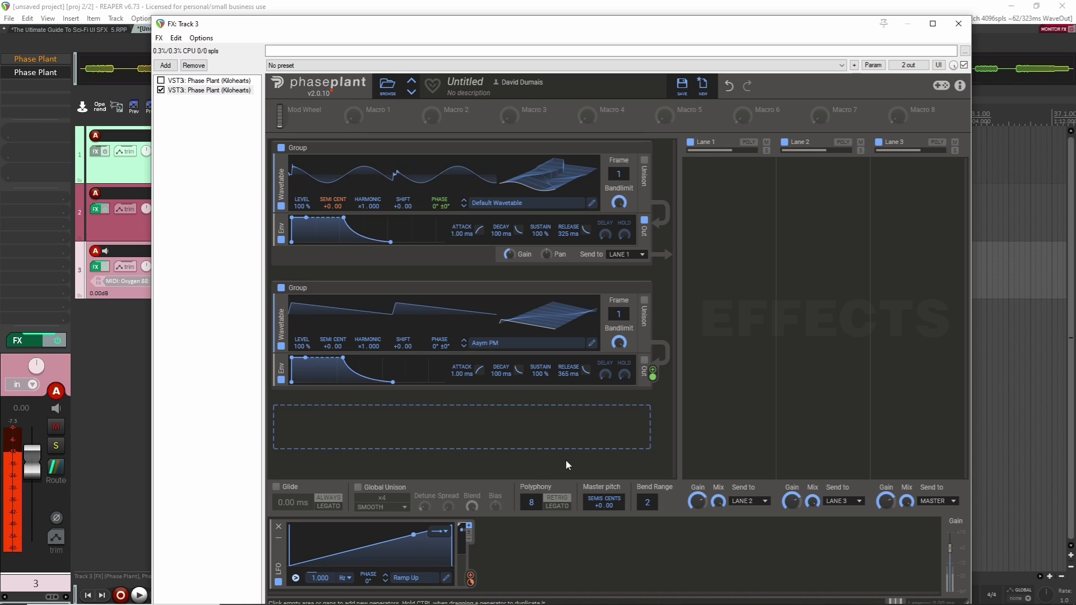
# Step: Assign the ramp LFO to modulate the frame position of the second wavetable
pyautogui.moveTo(471, 575); pyautogui.dragTo(471, 578)
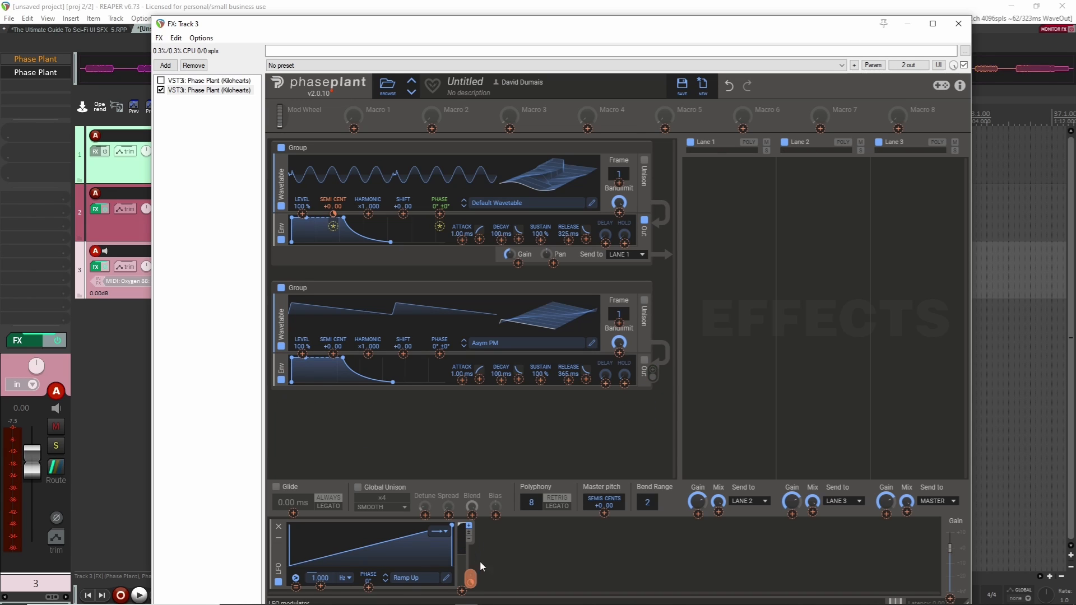
pyautogui.moveTo(624, 348)
pyautogui.mouseDown()
pyautogui.moveTo(619, 311)
pyautogui.moveTo(606, 348)
pyautogui.mouseUp()
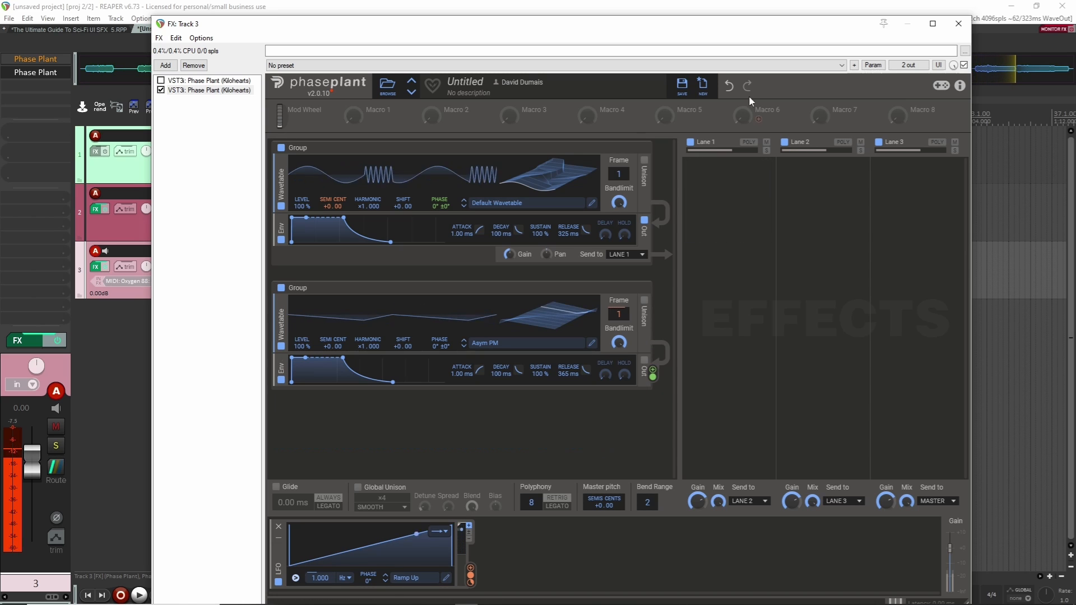
# Step: Add a band-pass Filter to Lane 1 and modulate its cutoff with the ramp LFO
pyautogui.click(740, 188)
pyautogui.click(709, 338)
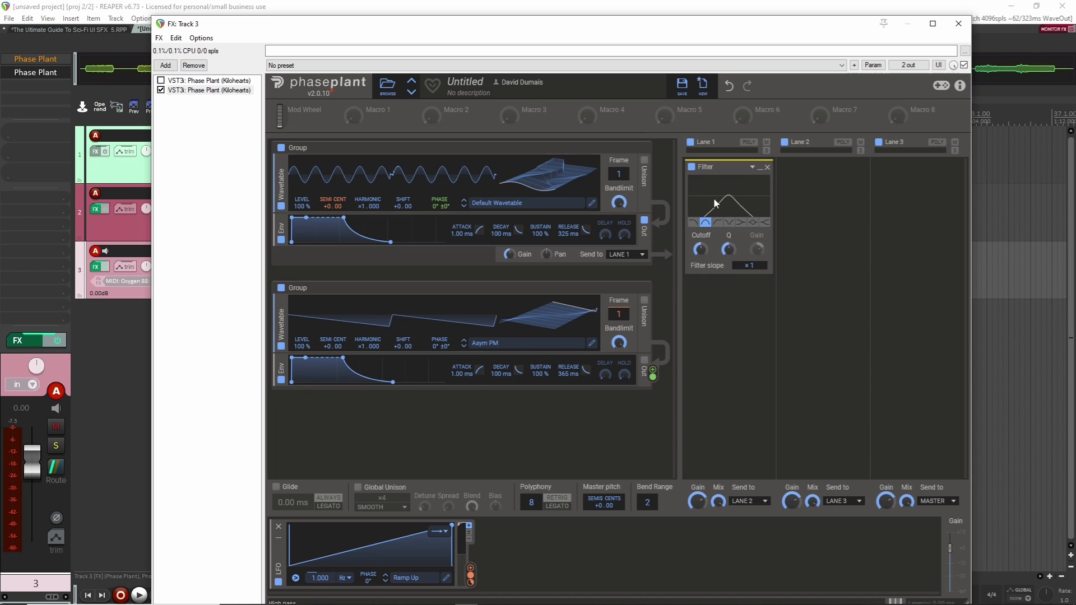
pyautogui.moveTo(454, 600)
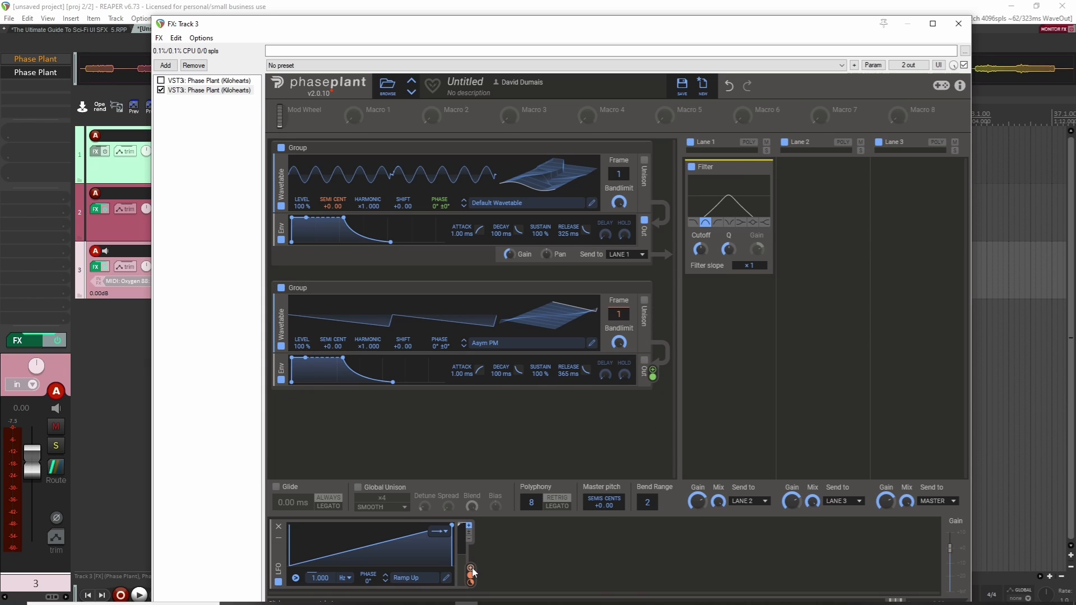
pyautogui.moveTo(470, 576); pyautogui.dragTo(466, 516)
pyautogui.moveTo(701, 260); pyautogui.dragTo(701, 224)
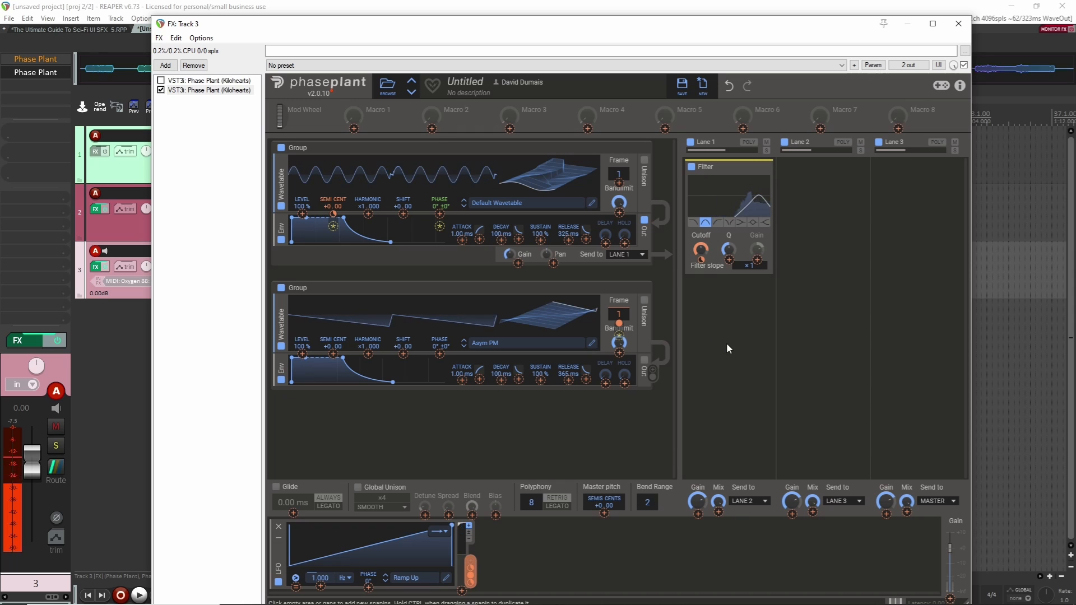
# Step: Adjust the band-pass filter's Q, lower its cutoff to 223 Hz, and bypass the filter
pyautogui.moveTo(728, 249); pyautogui.dragTo(728, 237)
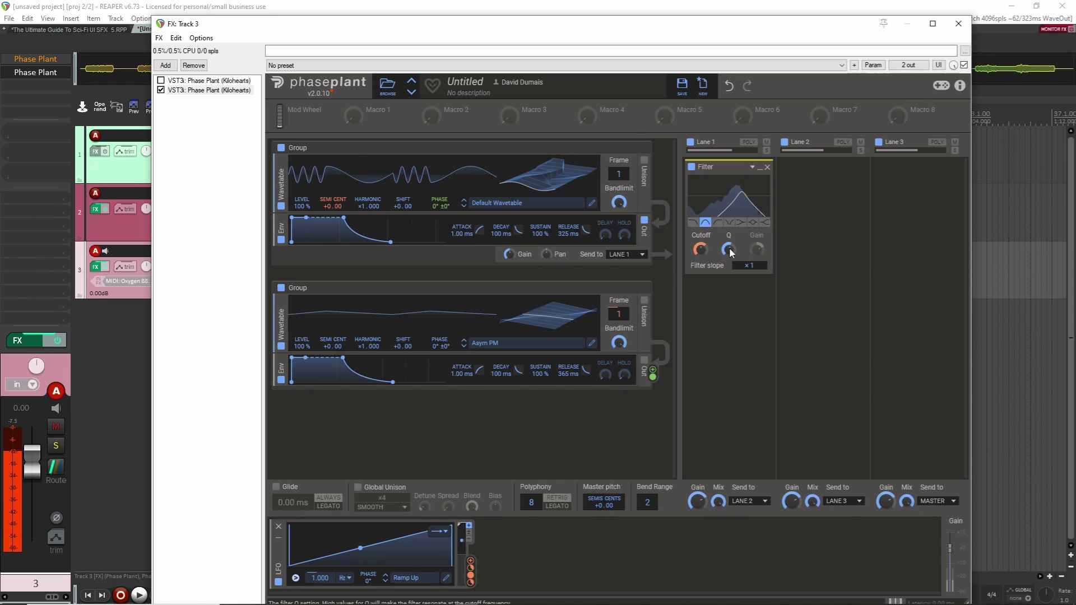
pyautogui.moveTo(701, 250); pyautogui.dragTo(701, 252)
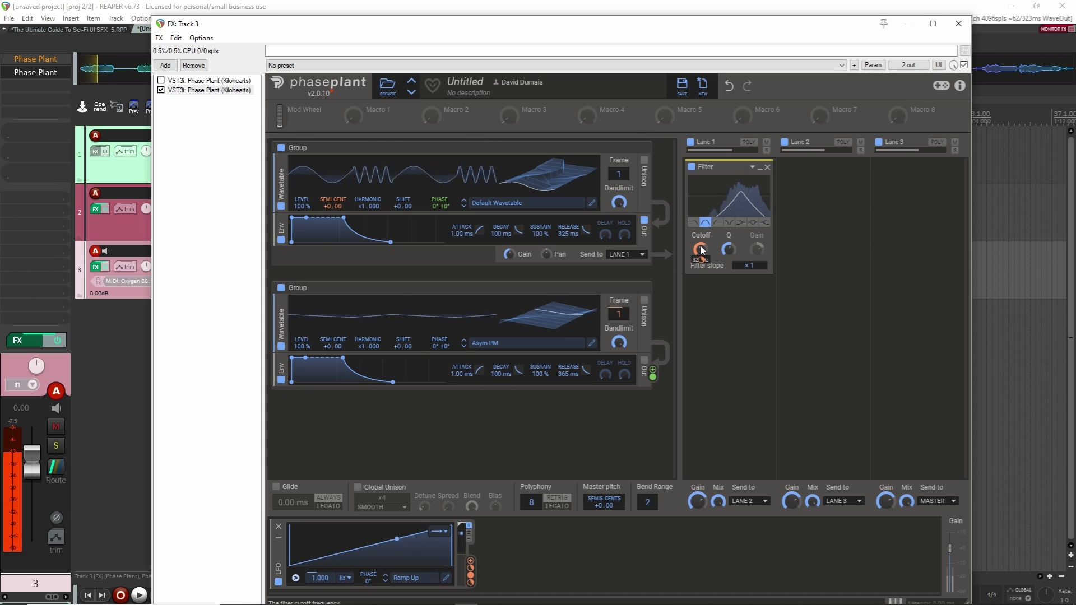
pyautogui.click(691, 168)
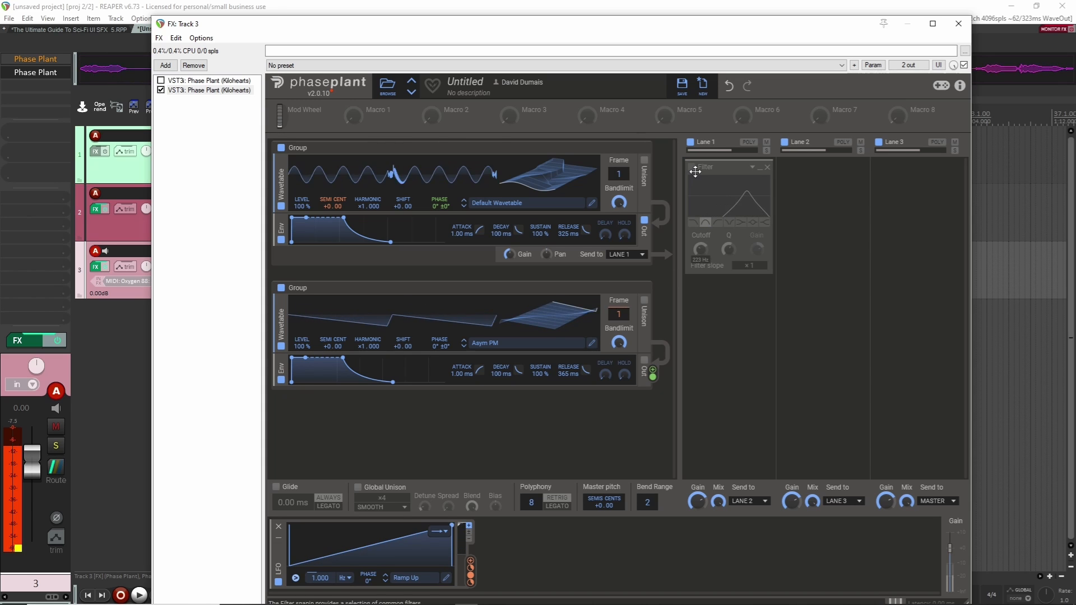
# Step: Add a low-pass Filter below the bypassed one with an 8.91 kHz cutoff, try a Q of about 2.1, and reduce the Q
pyautogui.click(731, 327)
pyautogui.click(705, 466)
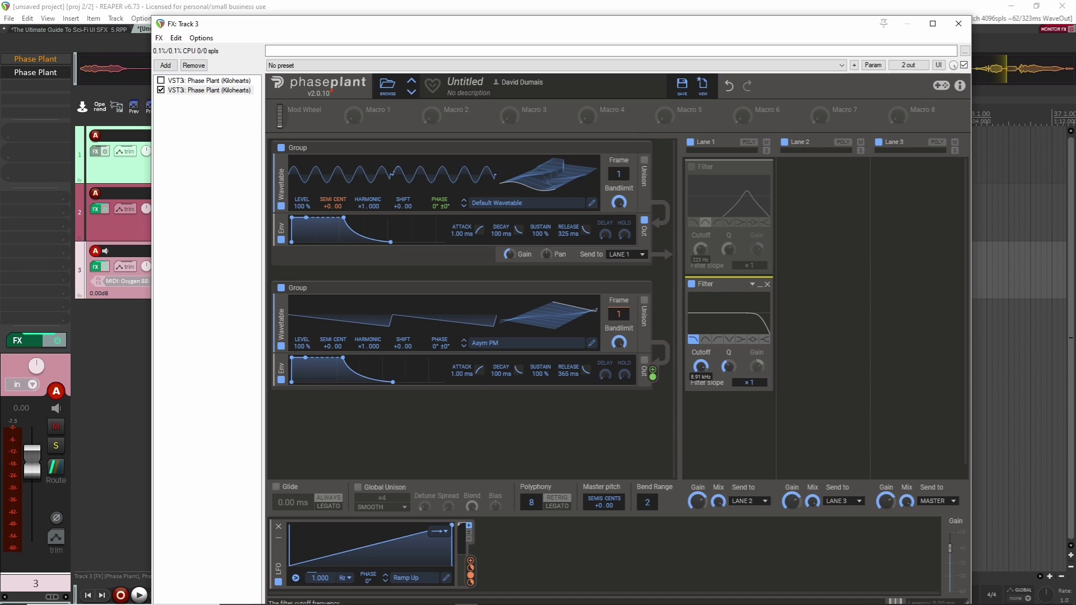
pyautogui.moveTo(728, 368); pyautogui.dragTo(728, 348)
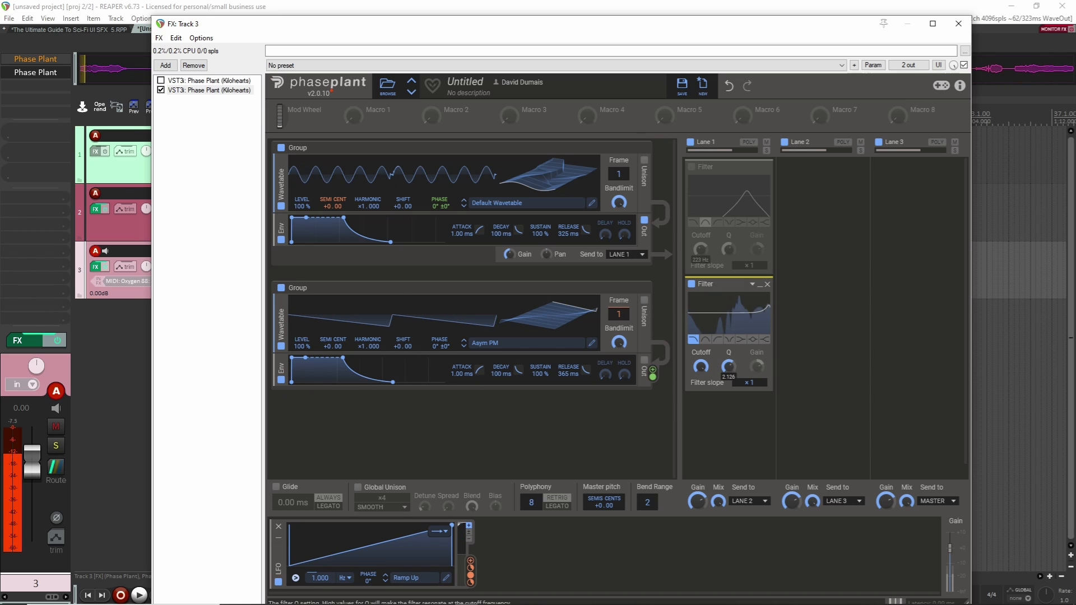
pyautogui.moveTo(728, 392); pyautogui.dragTo(728, 386)
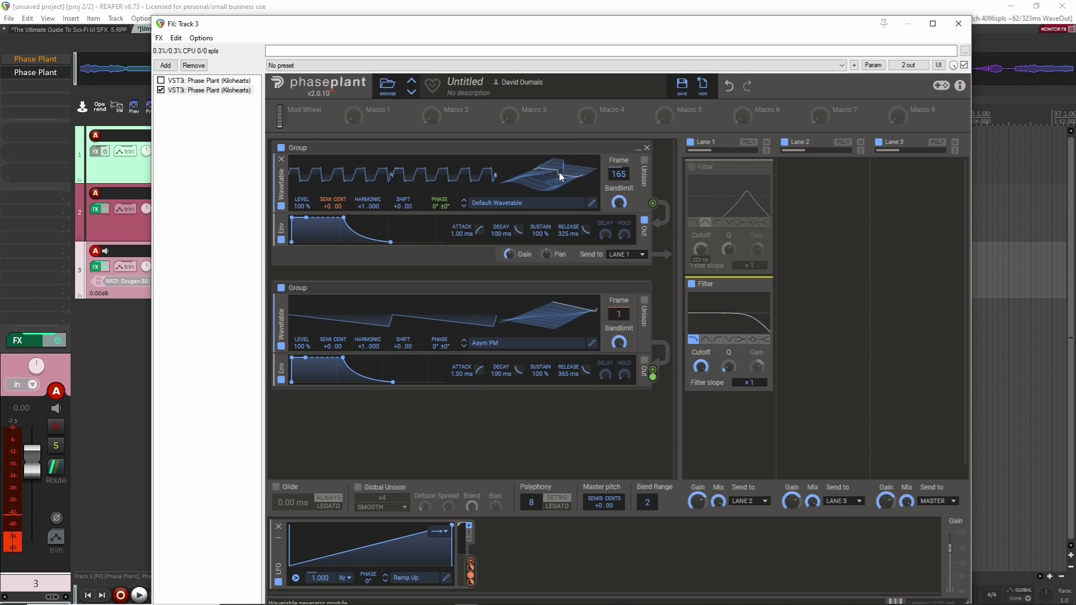
# Step: Enable unison on the first wavetable and set its unison mode to Synthetic with four voices
pyautogui.click(647, 162)
pyautogui.click(432, 221)
pyautogui.click(423, 254)
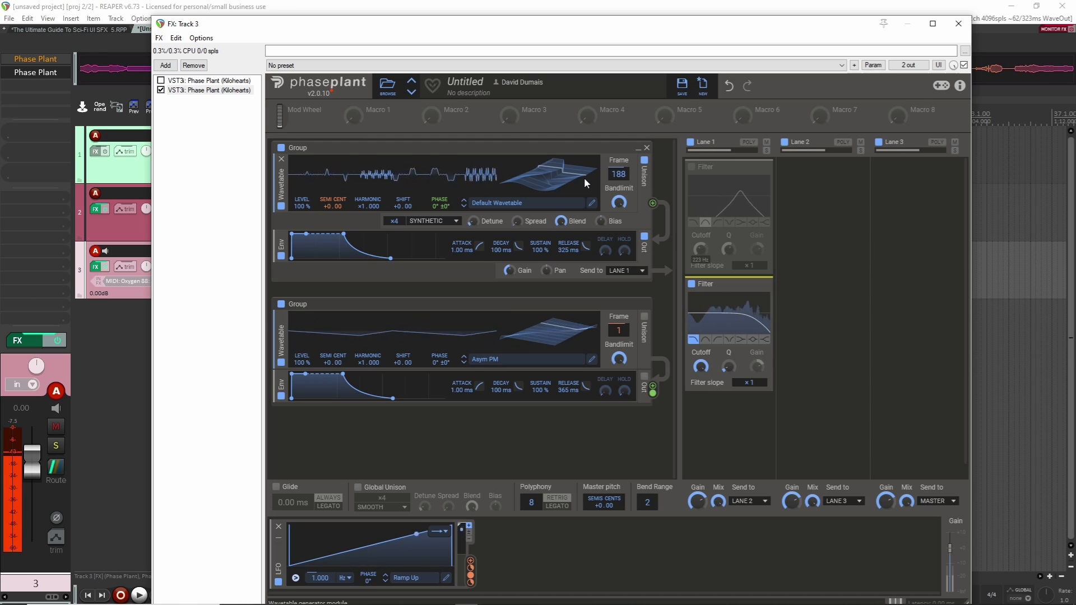
# Step: Set the second wavetable's level to 0% and modulate that level with the ramp LFO
pyautogui.moveTo(302, 362); pyautogui.dragTo(301, 382)
pyautogui.doubleClick(302, 362)
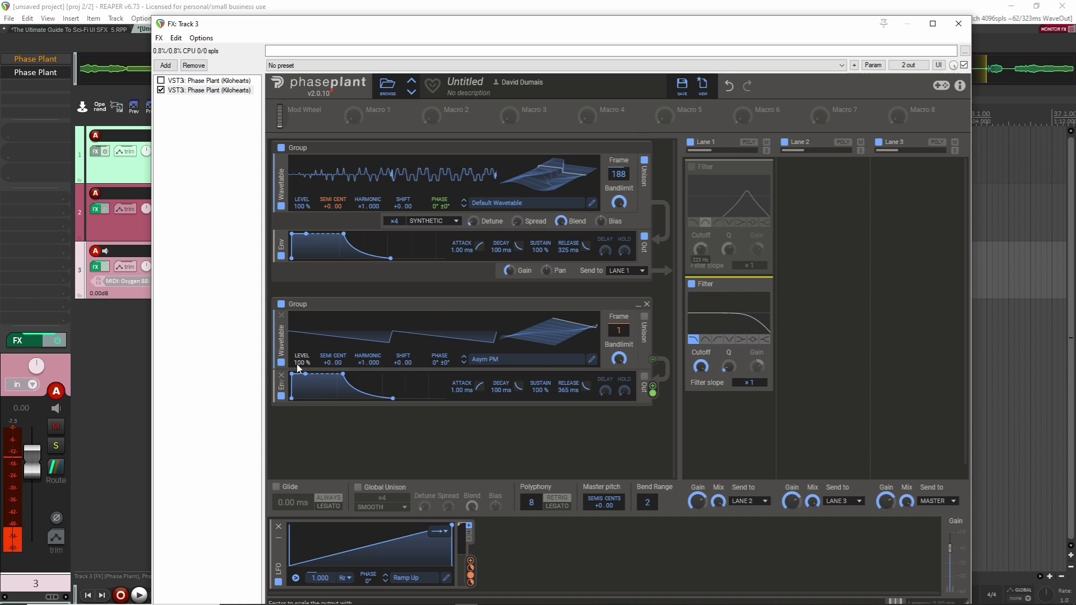
pyautogui.moveTo(302, 362); pyautogui.dragTo(302, 418)
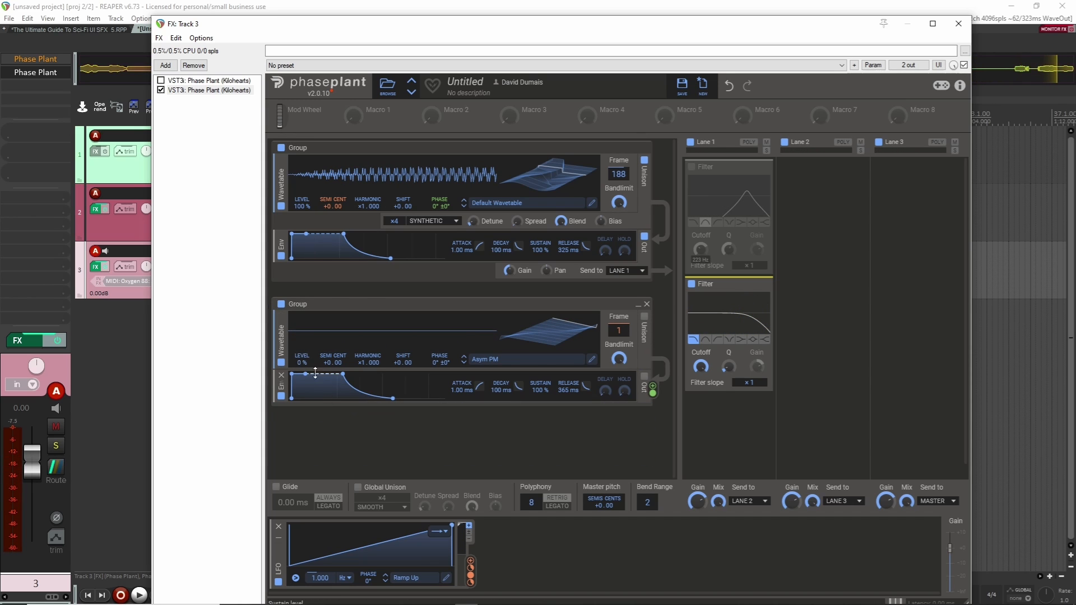
pyautogui.moveTo(470, 563); pyautogui.dragTo(306, 372)
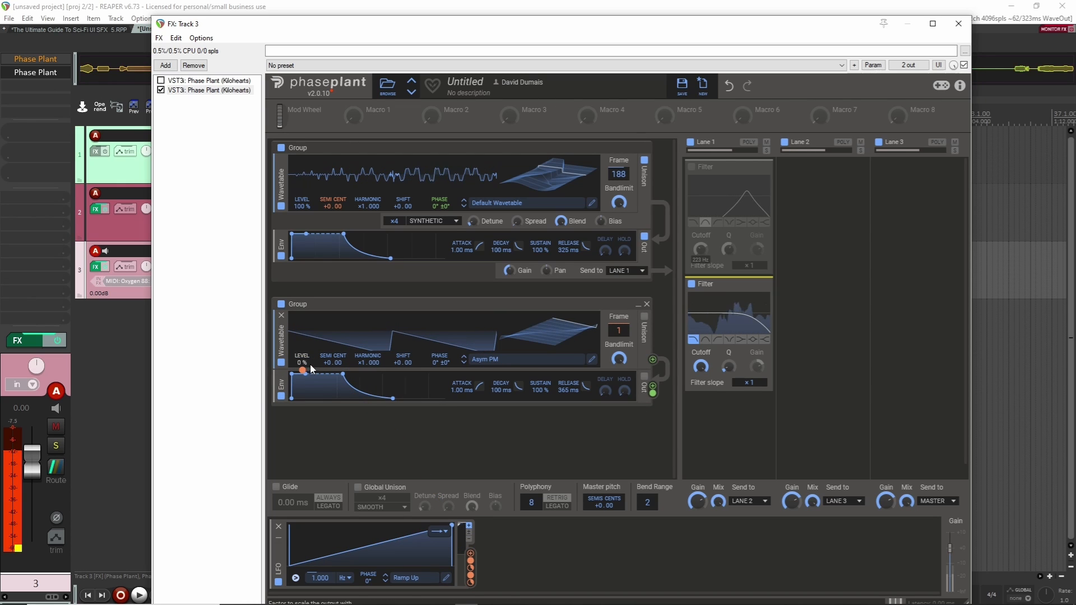
pyautogui.moveTo(303, 370); pyautogui.dragTo(303, 381)
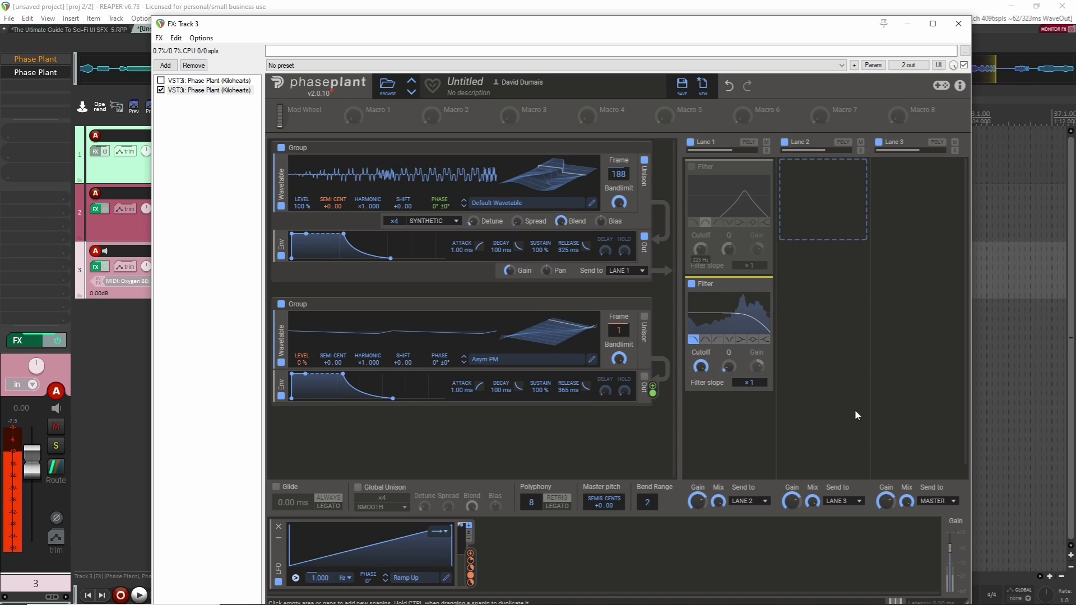
# Step: Audition modulator wavetables on the second oscillator, from Asym Rounded through Bend Linear and Remap Bend to Remap Mirror
pyautogui.click(507, 362)
pyautogui.click(474, 378)
pyautogui.click(504, 362)
pyautogui.click(872, 400)
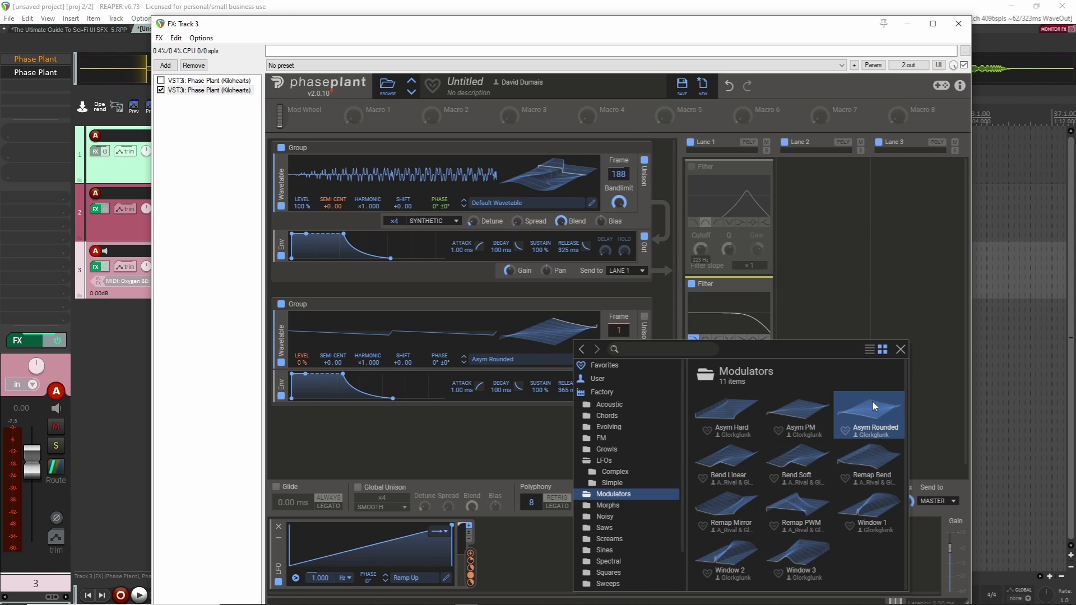
pyautogui.click(525, 429)
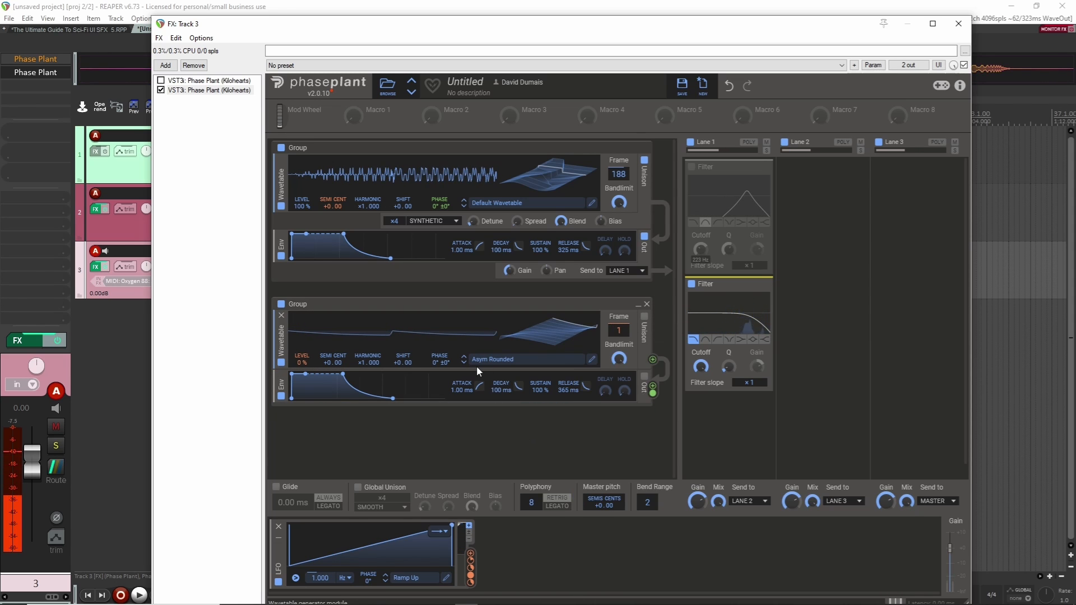
pyautogui.click(465, 364)
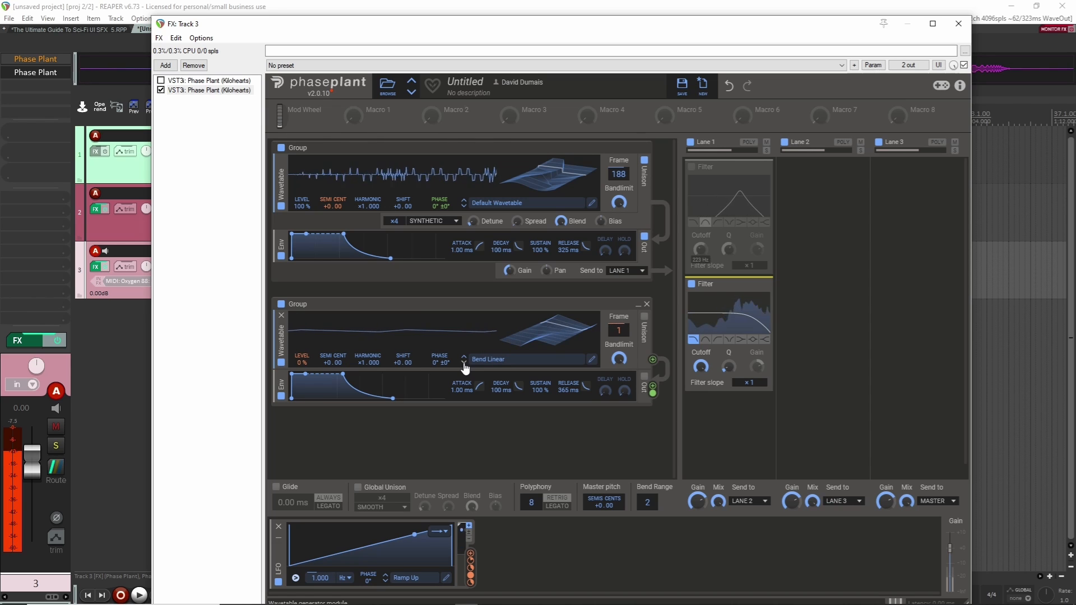
pyautogui.click(464, 364)
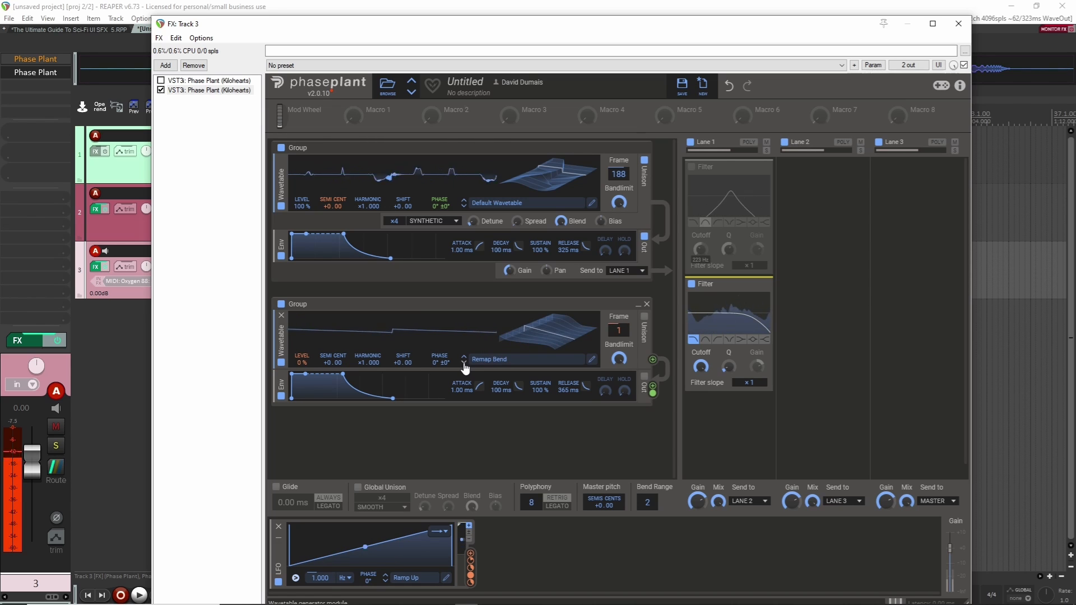
pyautogui.click(465, 364)
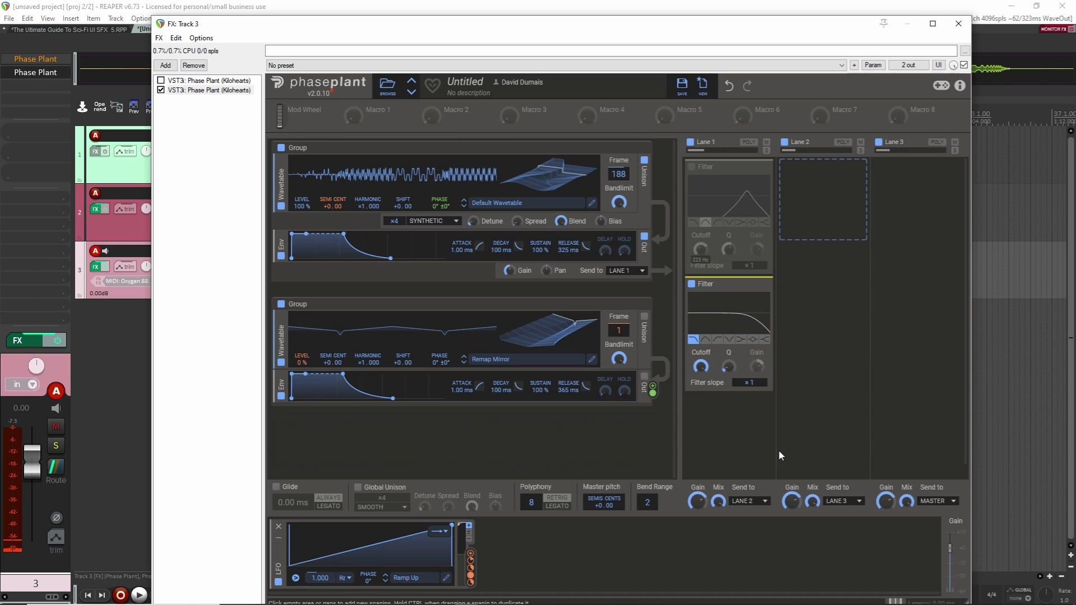
# Step: Try the Ramp Down LFO shape and the Default Wavetable and Saw to Sine morphs on the second oscillator
pyautogui.click(385, 581)
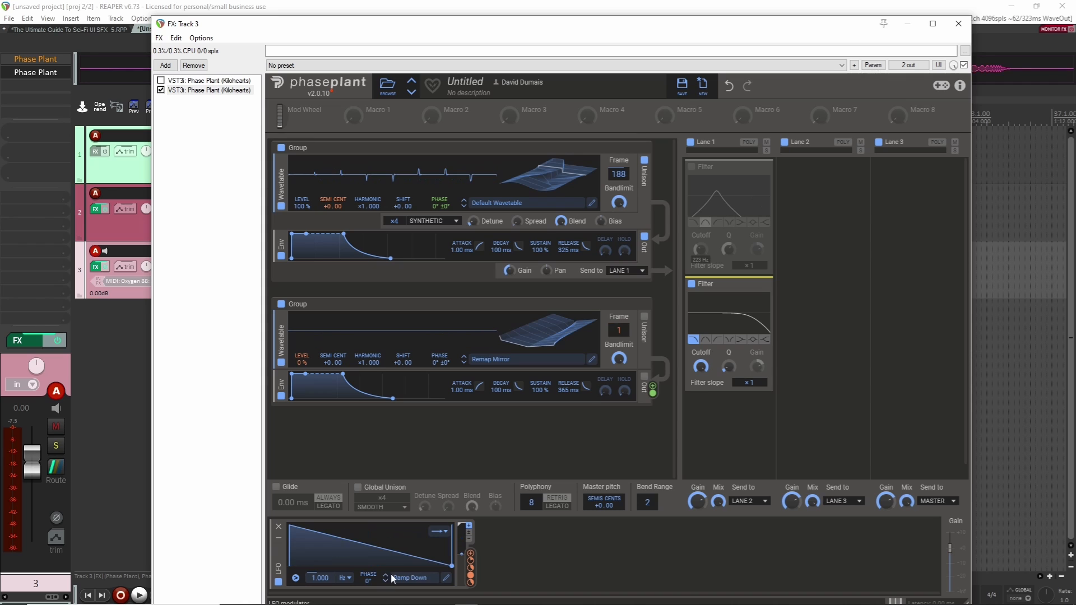
pyautogui.click(523, 365)
pyautogui.click(609, 504)
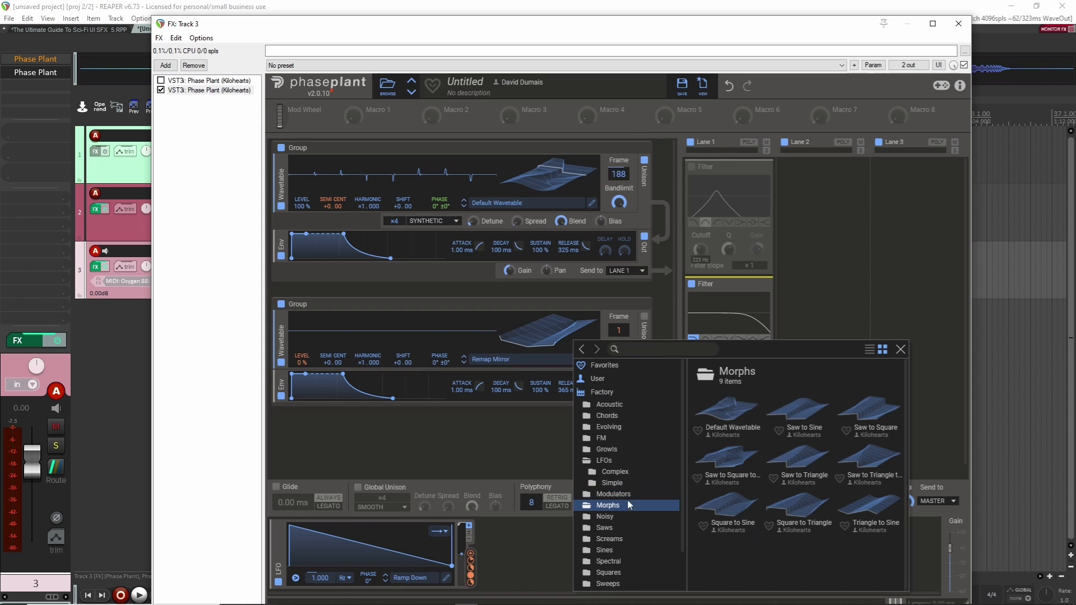
pyautogui.click(729, 411)
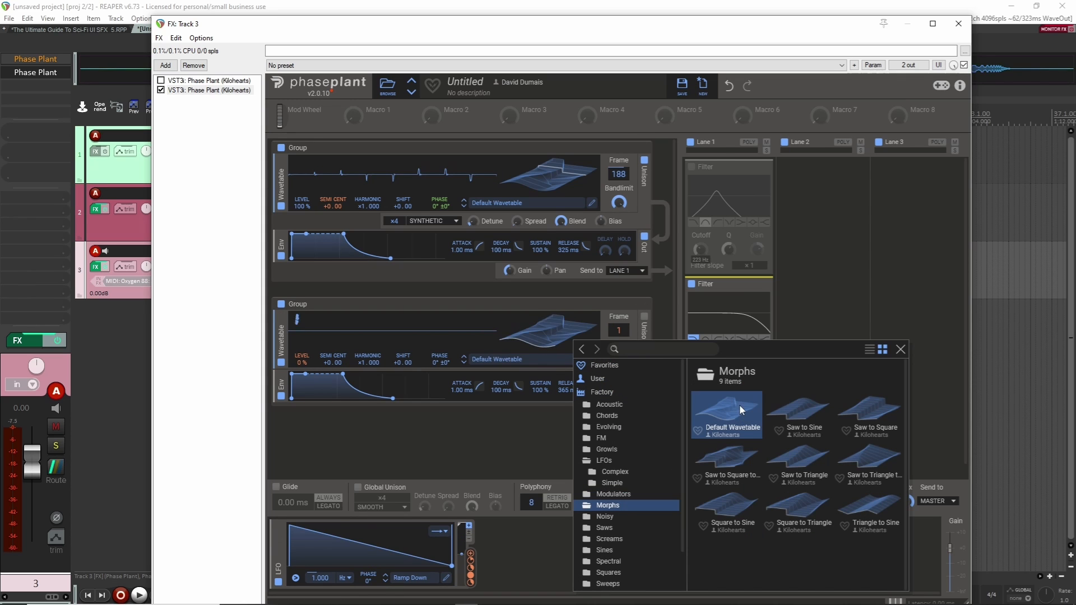
pyautogui.click(809, 410)
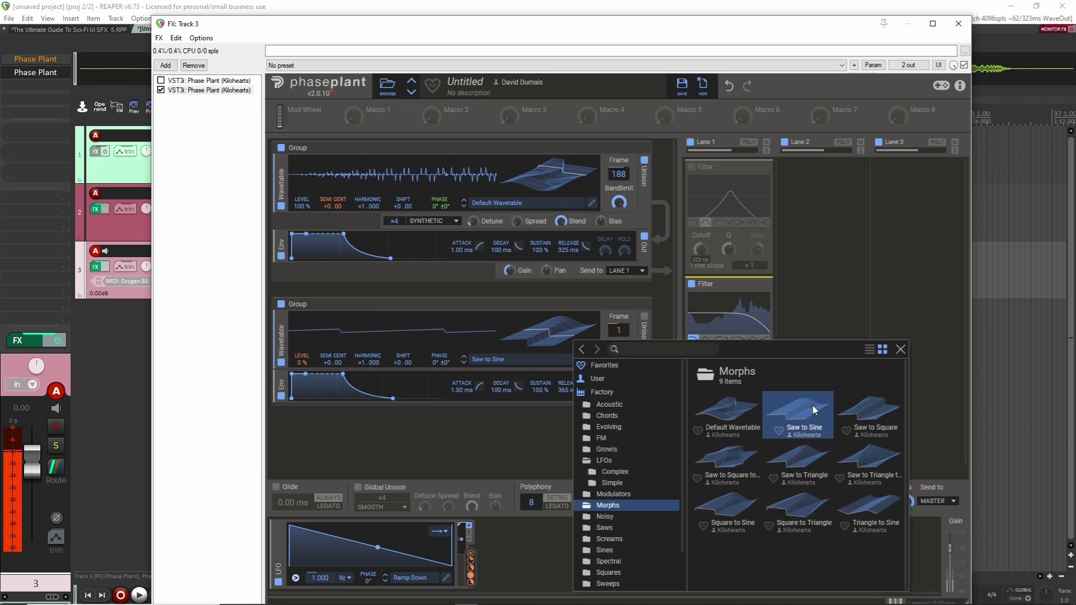
# Step: Try the growl wavetables Ew and Burpy on the second oscillator, and load Glange
pyautogui.click(606, 449)
pyautogui.click(769, 412)
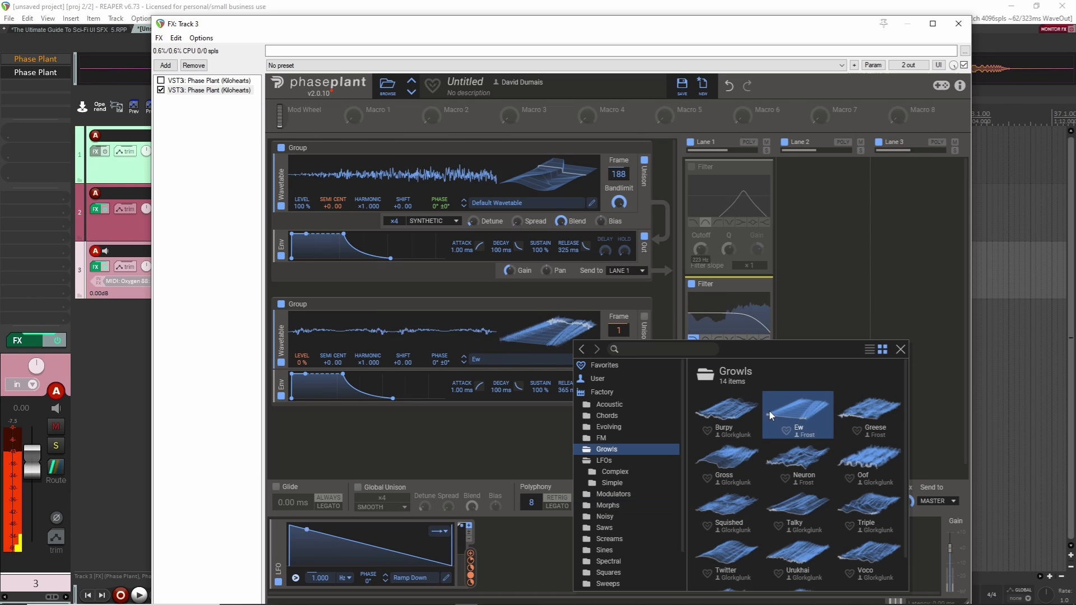
pyautogui.click(745, 426)
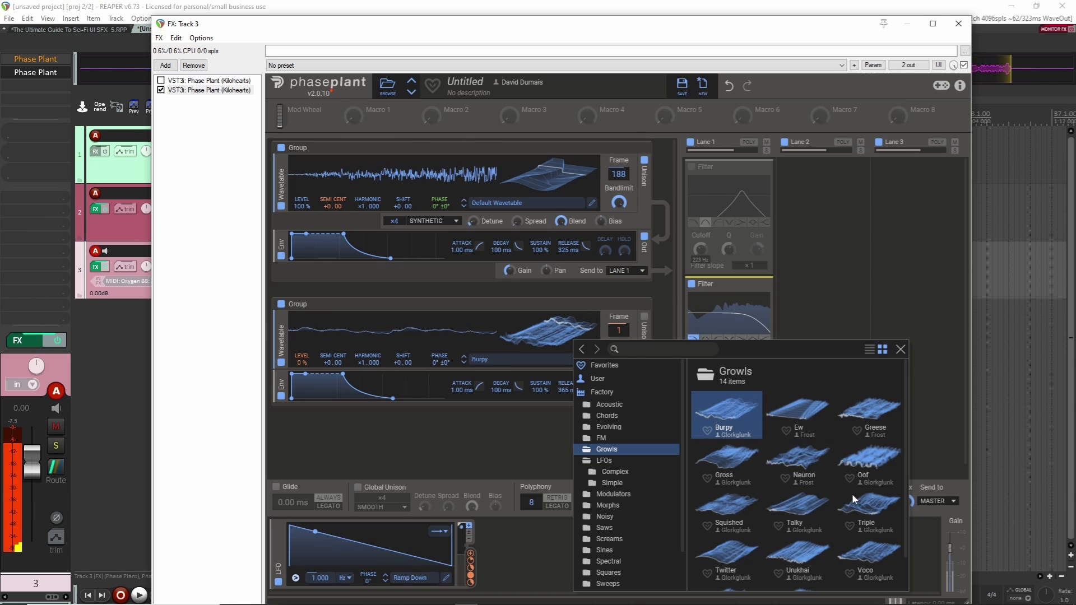
pyautogui.click(509, 463)
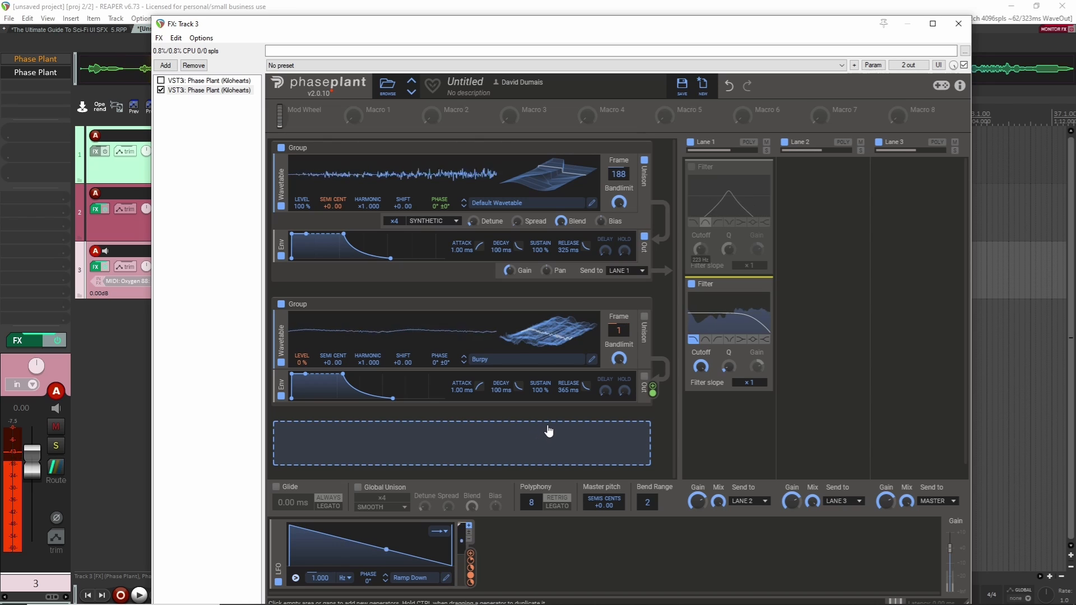
pyautogui.click(464, 365)
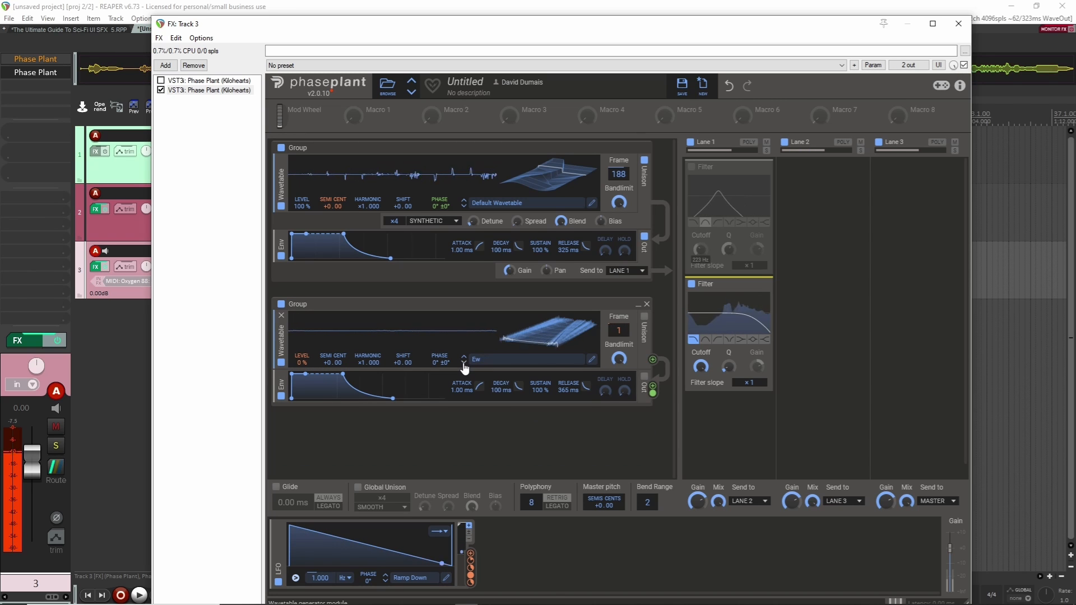
pyautogui.click(520, 361)
pyautogui.click(866, 449)
pyautogui.click(866, 448)
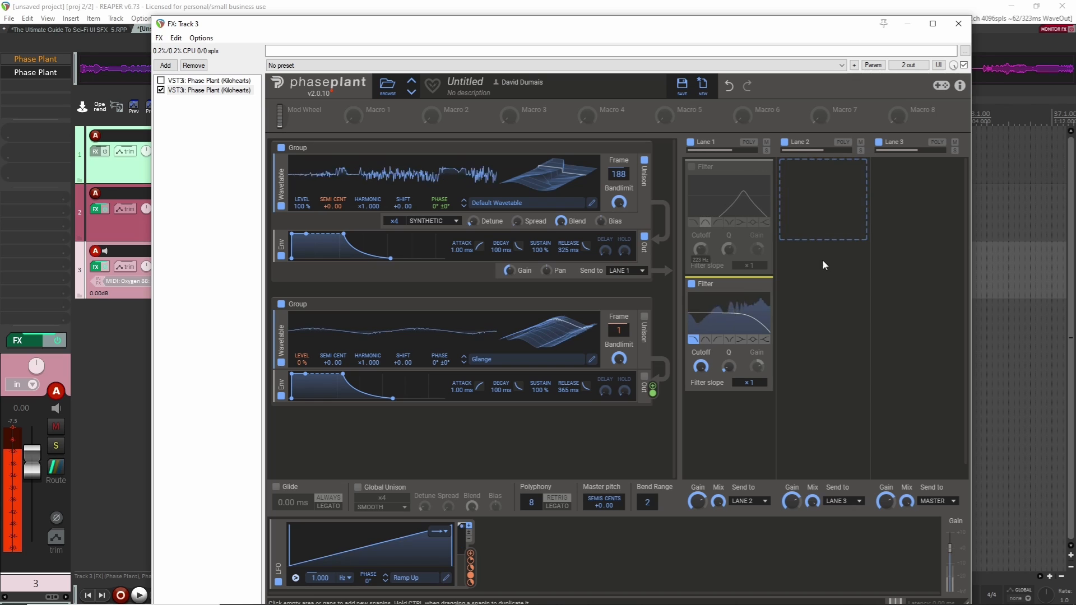
# Step: Add a Reverb to Lane 2
pyautogui.click(827, 211)
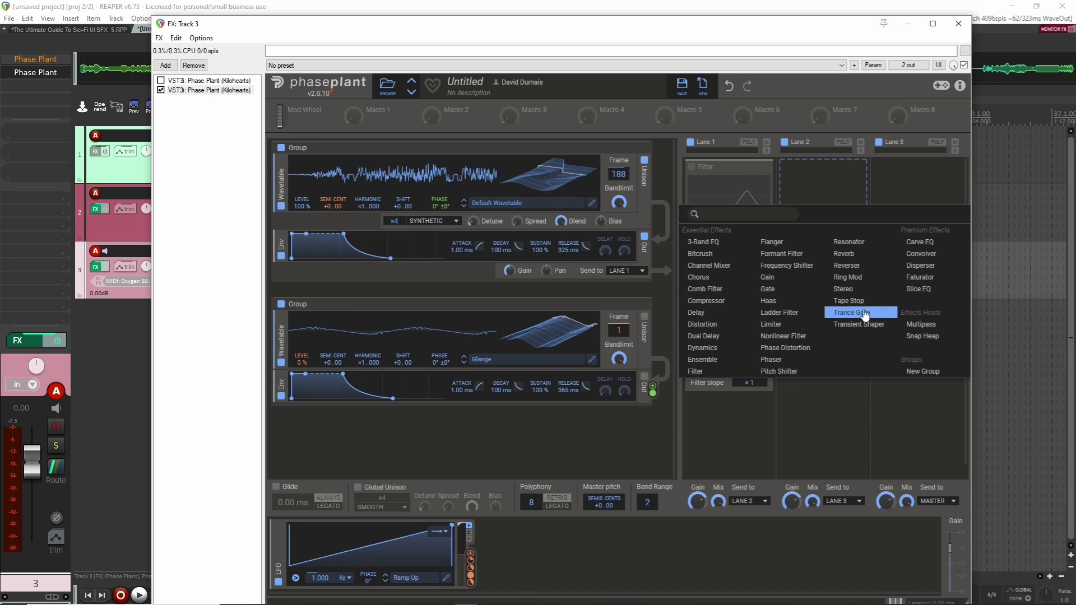
pyautogui.click(847, 259)
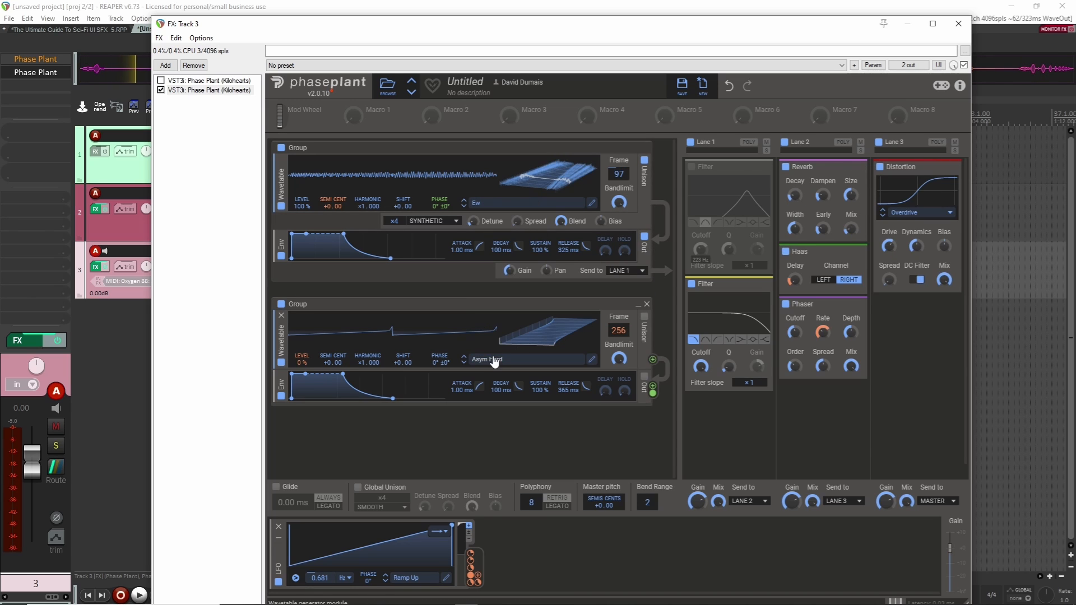
# Step: Look at the wavetable choices for both oscillators in the Growls and Modulators folders
pyautogui.click(501, 205)
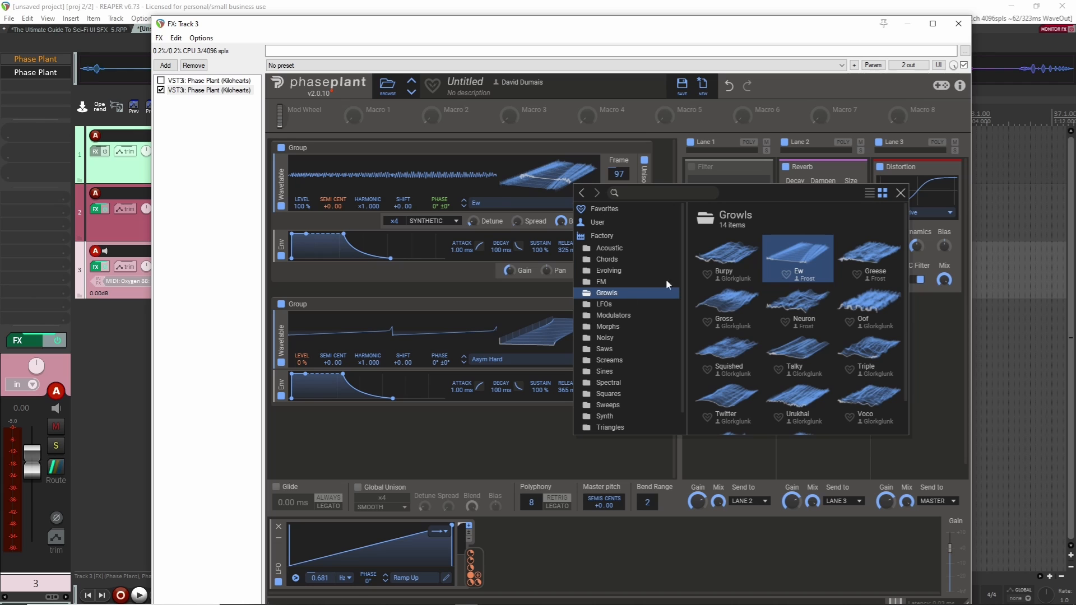
pyautogui.click(529, 420)
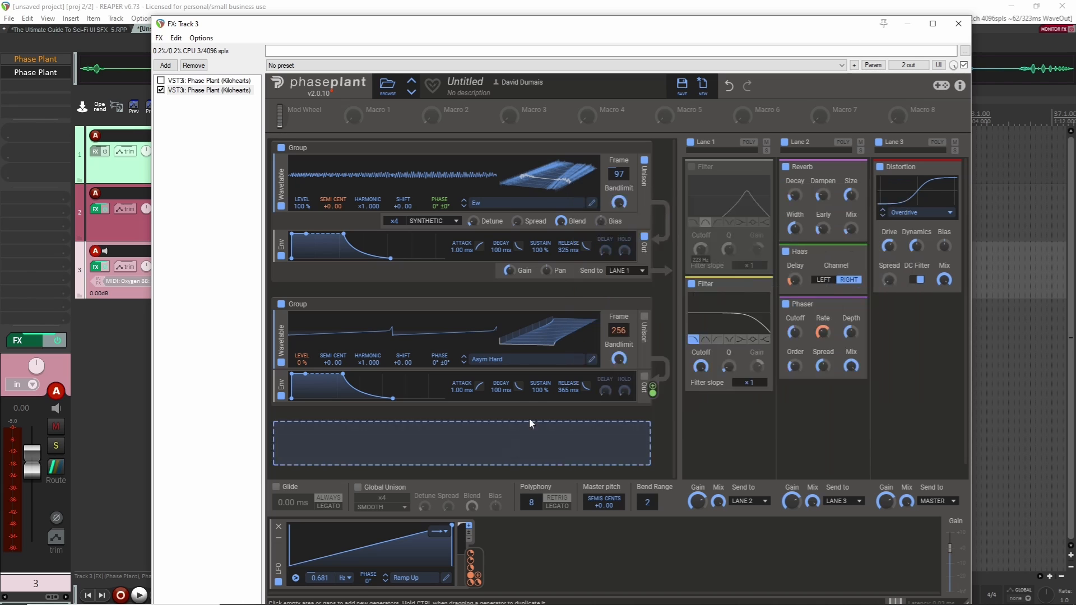
pyautogui.click(530, 362)
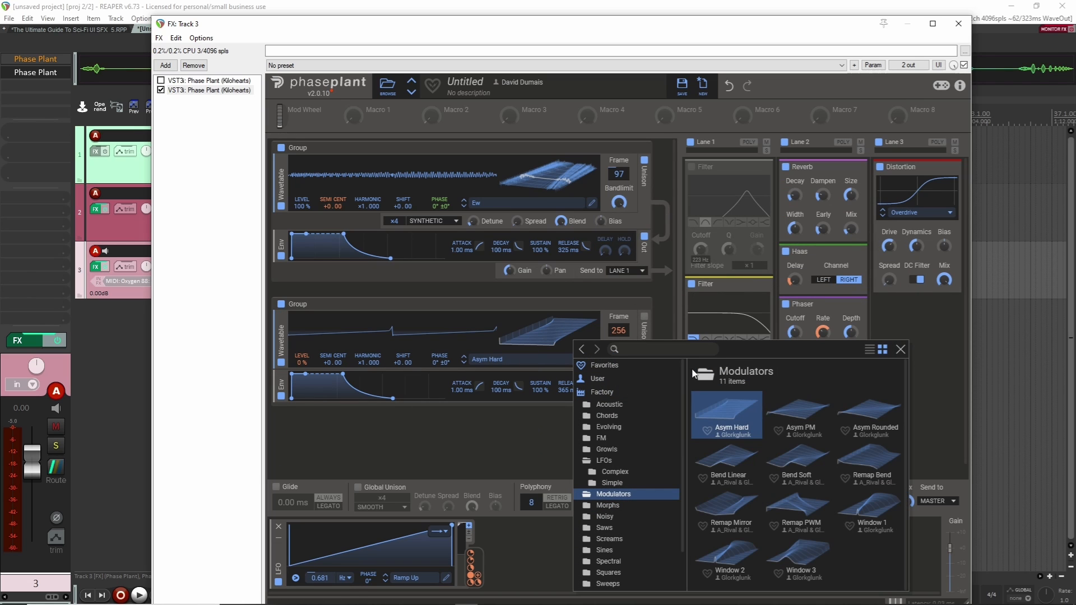
pyautogui.click(467, 445)
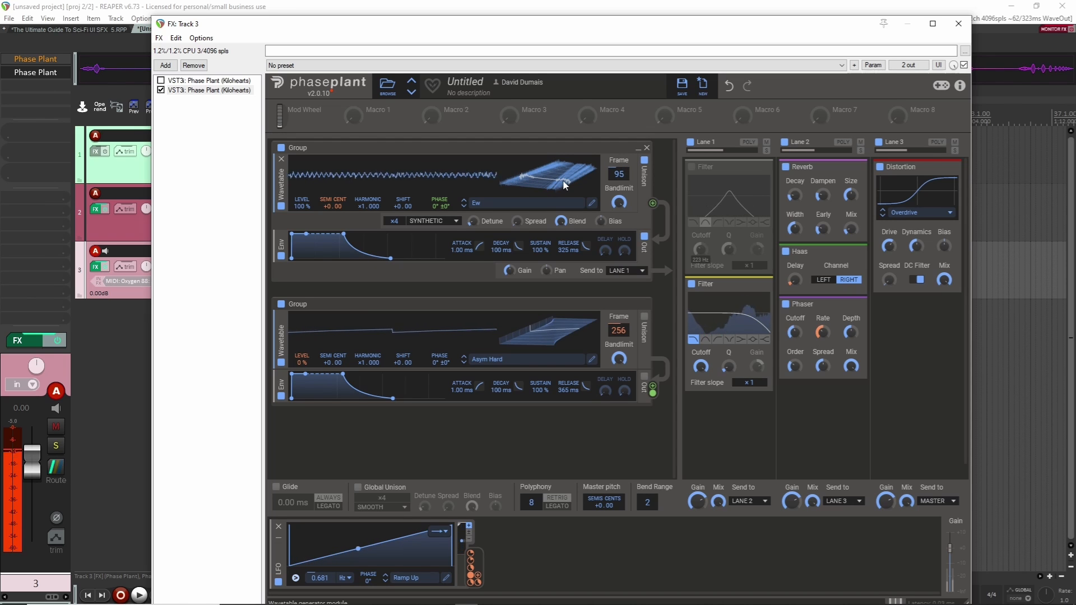
# Step: Switch the second oscillator's wavetable to Asym Rounded and adjust the ramp LFO's rate
pyautogui.click(463, 363)
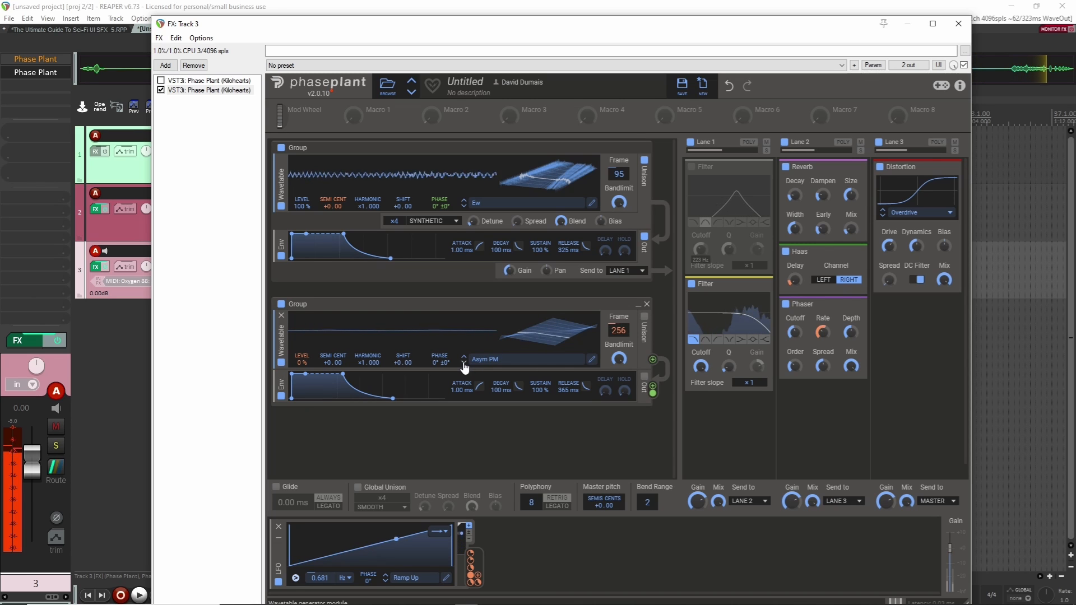
pyautogui.click(464, 365)
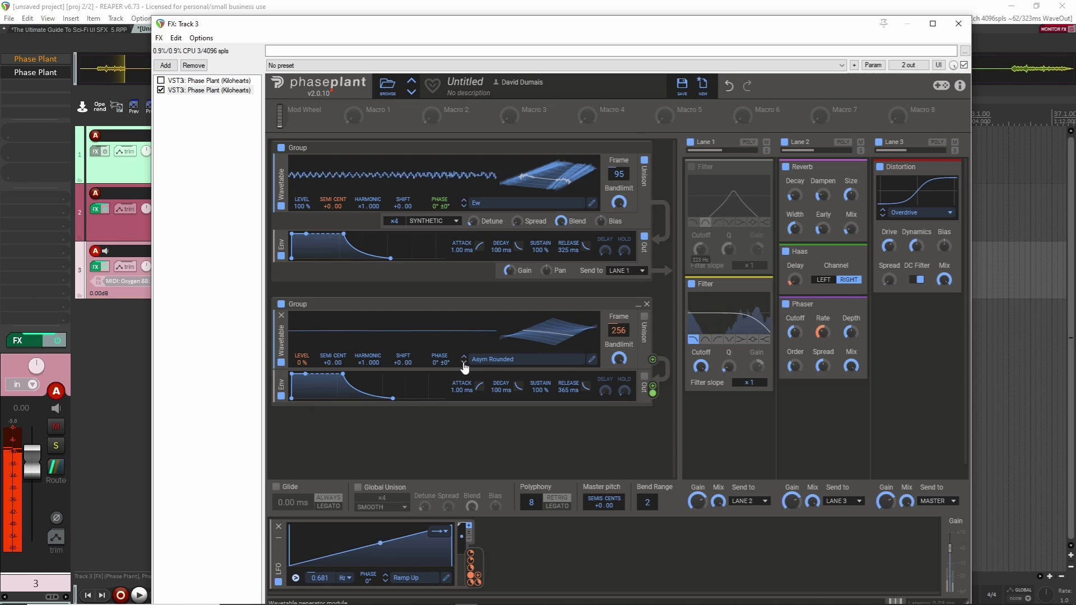
pyautogui.moveTo(321, 579); pyautogui.dragTo(321, 569)
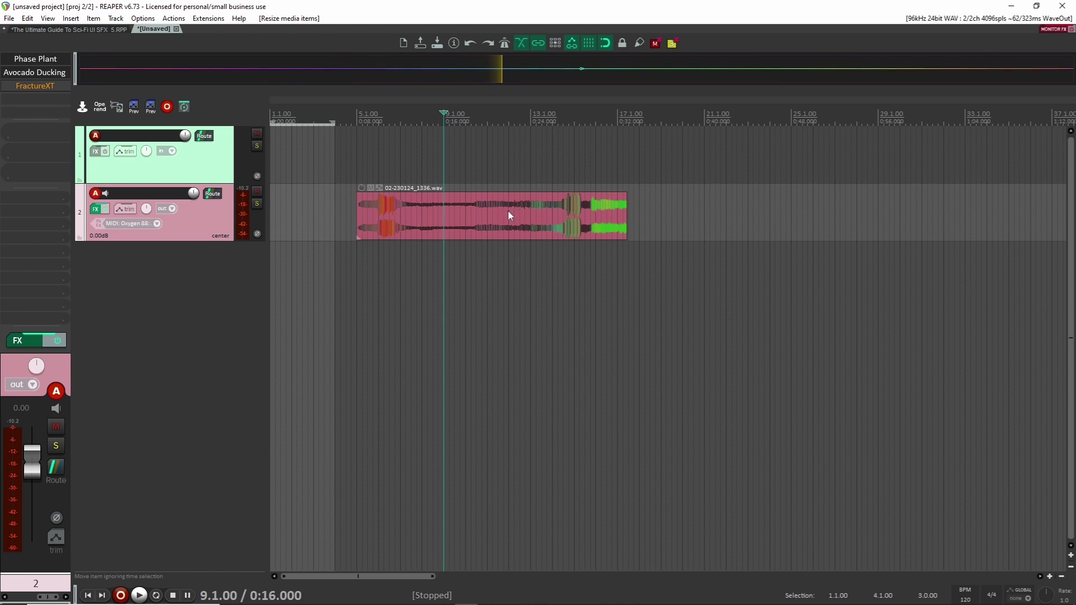
pyautogui.click(475, 236)
pyautogui.click(433, 212)
pyautogui.click(521, 218)
pyautogui.click(524, 250)
pyautogui.click(537, 217)
pyautogui.click(498, 253)
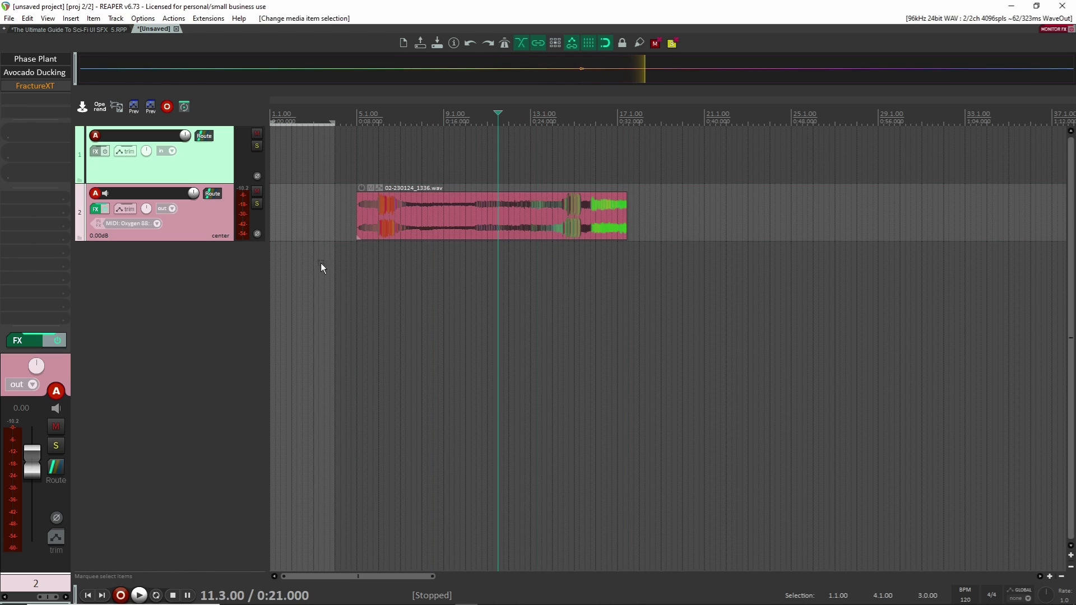
# Step: Add a third track with a new Phase Plant instance on it
pyautogui.click(476, 218)
pyautogui.hotkey('ctrl', 'shift', 't')
pyautogui.write('p')
pyautogui.press('Down')
pyautogui.press('Return')
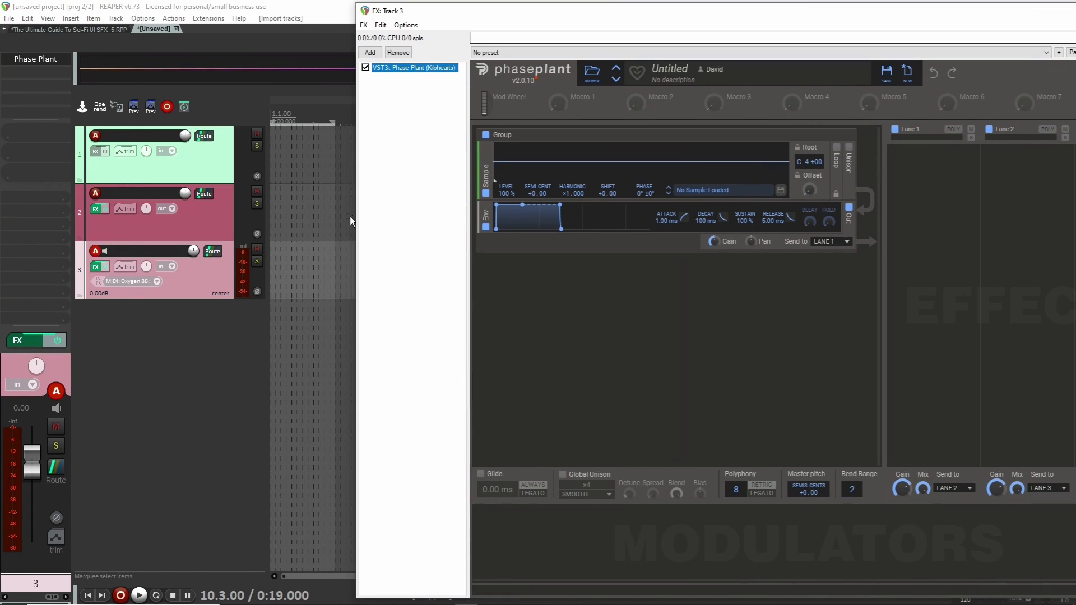
# Step: Load the 02-230124_1336.wav item into Phase Plant's Sample generator and move the loop region onto the first loud burst
pyautogui.moveTo(620, 17); pyautogui.dragTo(868, 21)
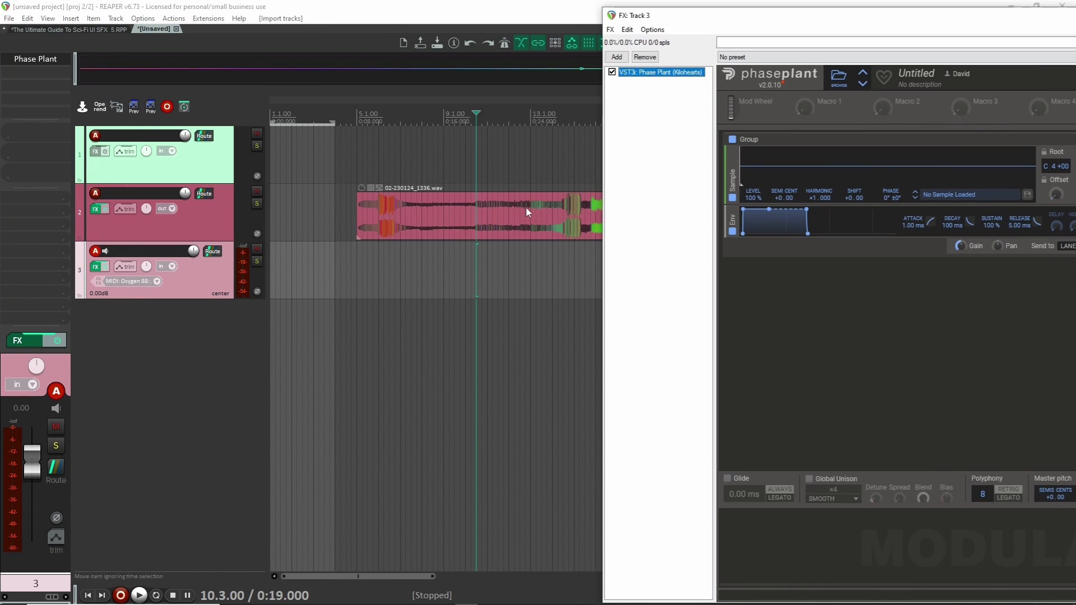
pyautogui.click(518, 213)
pyautogui.moveTo(488, 221); pyautogui.dragTo(813, 167)
pyautogui.moveTo(865, 15); pyautogui.dragTo(475, 24)
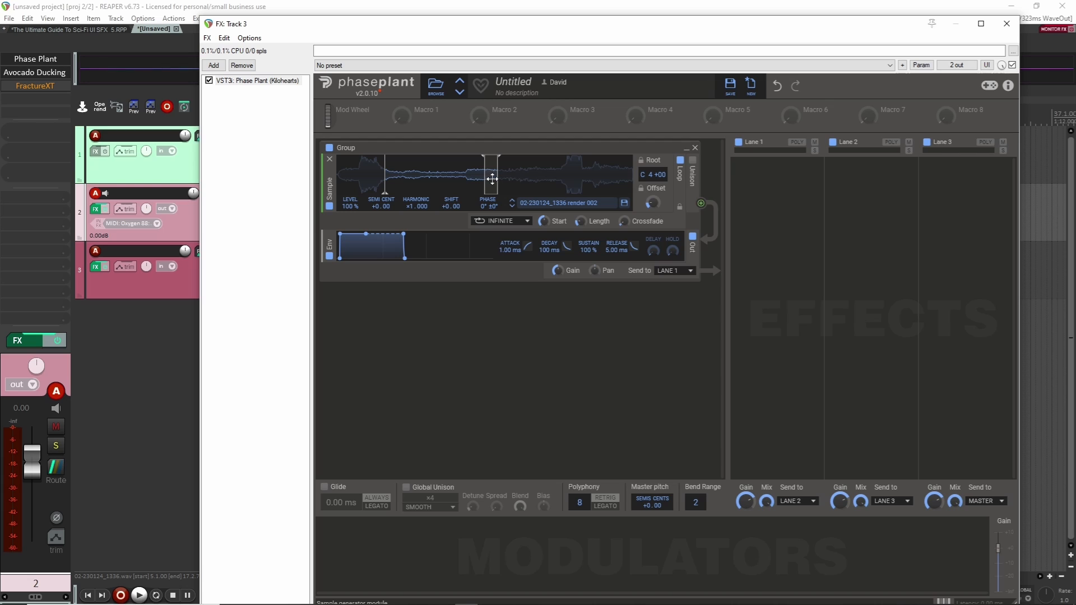
pyautogui.moveTo(496, 180)
pyautogui.mouseDown()
pyautogui.moveTo(361, 175)
pyautogui.moveTo(377, 175)
pyautogui.mouseUp()
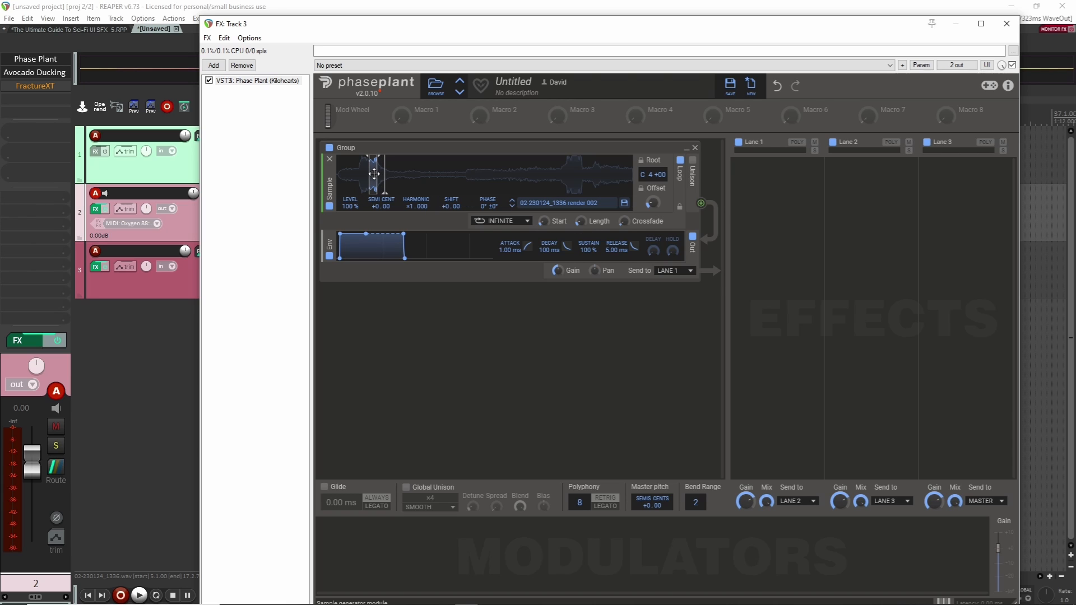
# Step: Add an LFO modulator with the Ramp Up shape and set it to one-shot playback
pyautogui.click(394, 549)
pyautogui.click(398, 510)
pyautogui.click(434, 581)
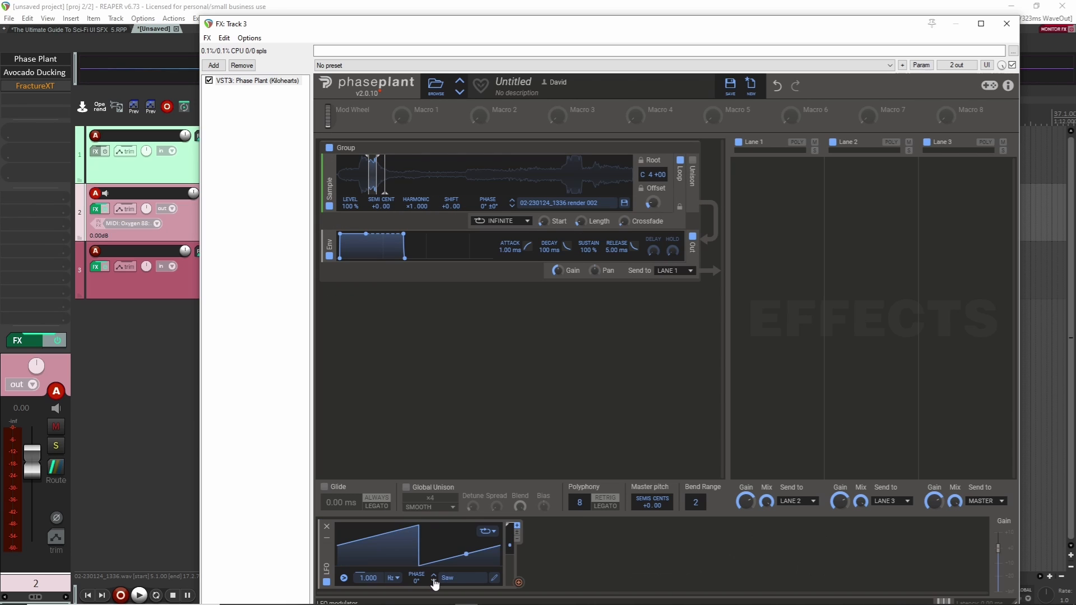
pyautogui.click(434, 579)
pyautogui.click(493, 532)
pyautogui.click(492, 534)
# Step: Assign the ramp LFO to modulate the sample's semitone pitch by about +45.60
pyautogui.click(517, 582)
pyautogui.moveTo(518, 580); pyautogui.dragTo(381, 213)
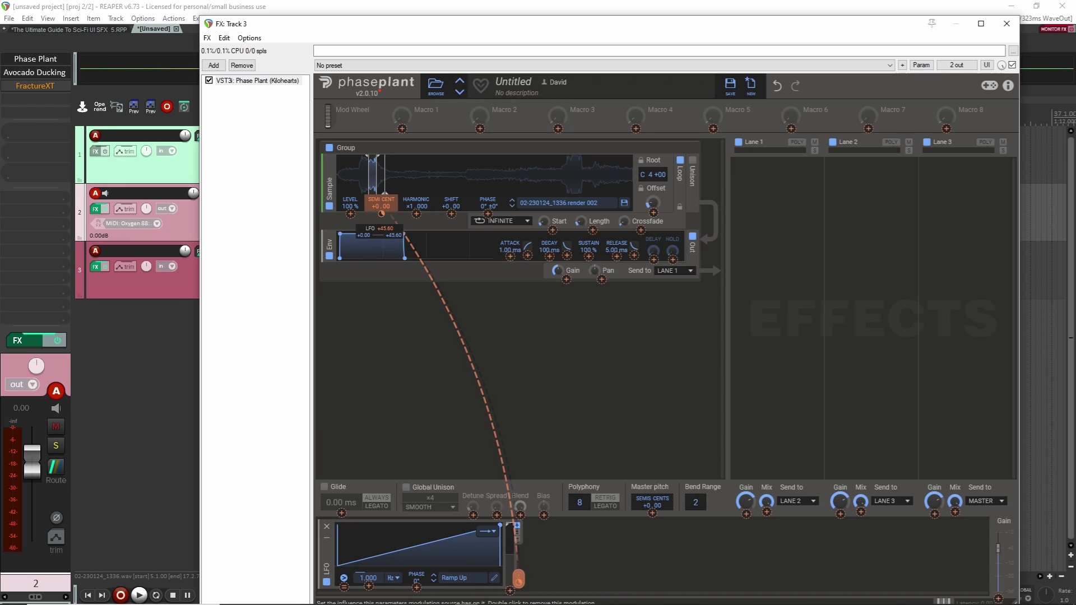
# Step: Select track 3 for playing and set the sample envelope's release to 877 ms
pyautogui.click(425, 374)
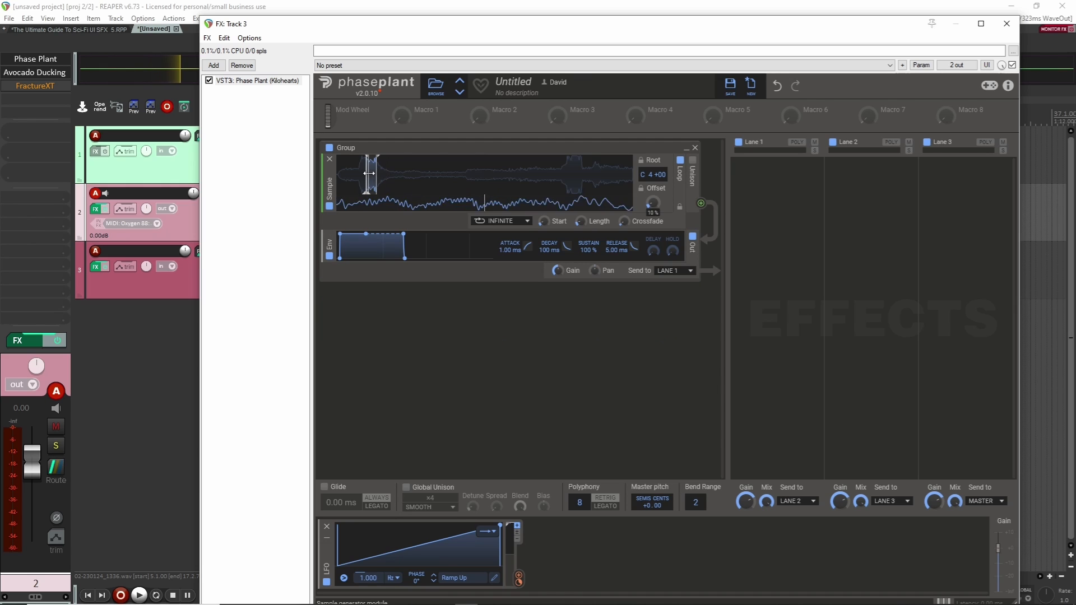
pyautogui.click(168, 295)
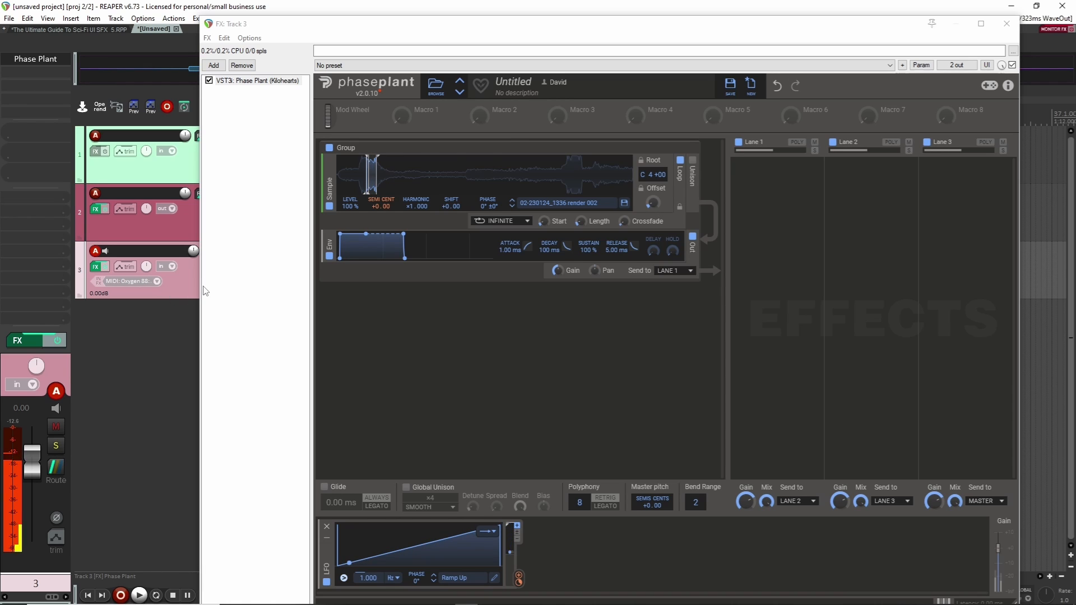
pyautogui.moveTo(633, 247); pyautogui.dragTo(634, 227)
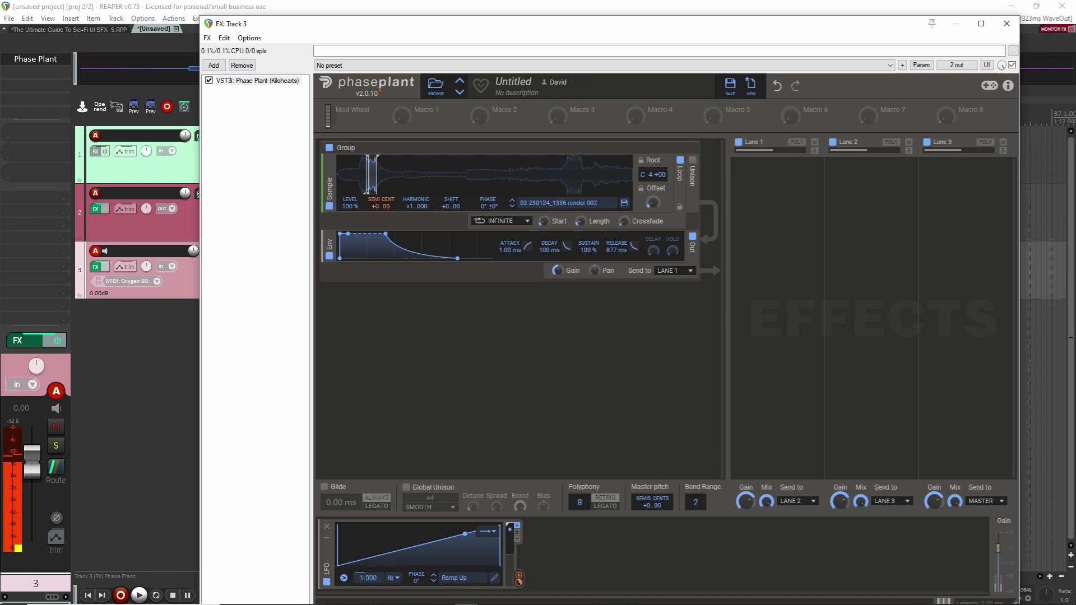
# Step: Set the ramp LFO's rate to 0.646 Hz and move the sample's loop region to the quieter middle section before the second burst
pyautogui.moveTo(367, 578); pyautogui.dragTo(368, 578)
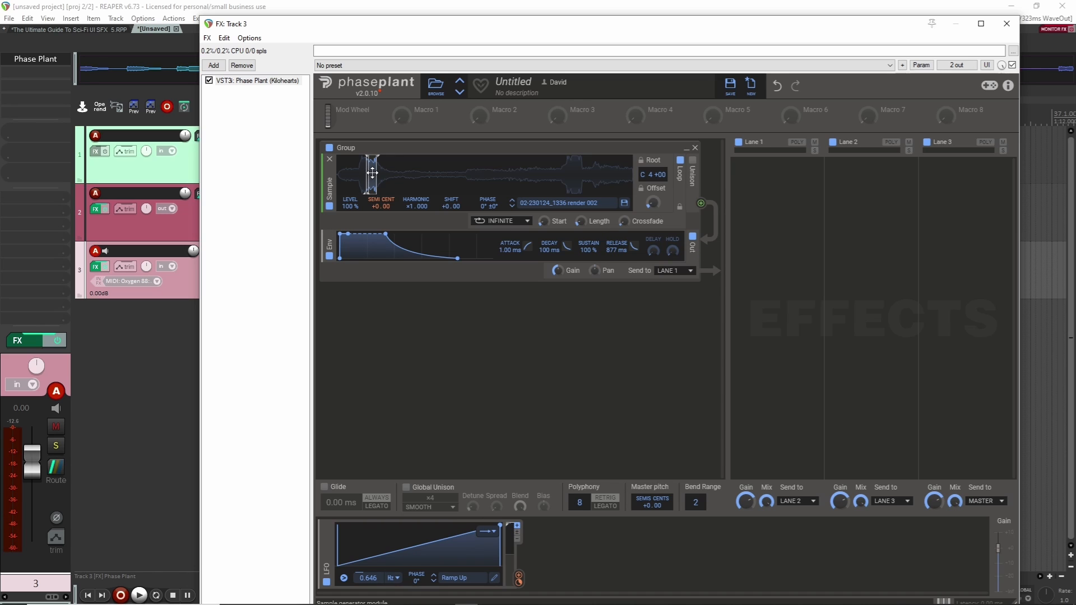
pyautogui.moveTo(372, 172); pyautogui.dragTo(484, 176)
pyautogui.moveTo(472, 176); pyautogui.dragTo(484, 176)
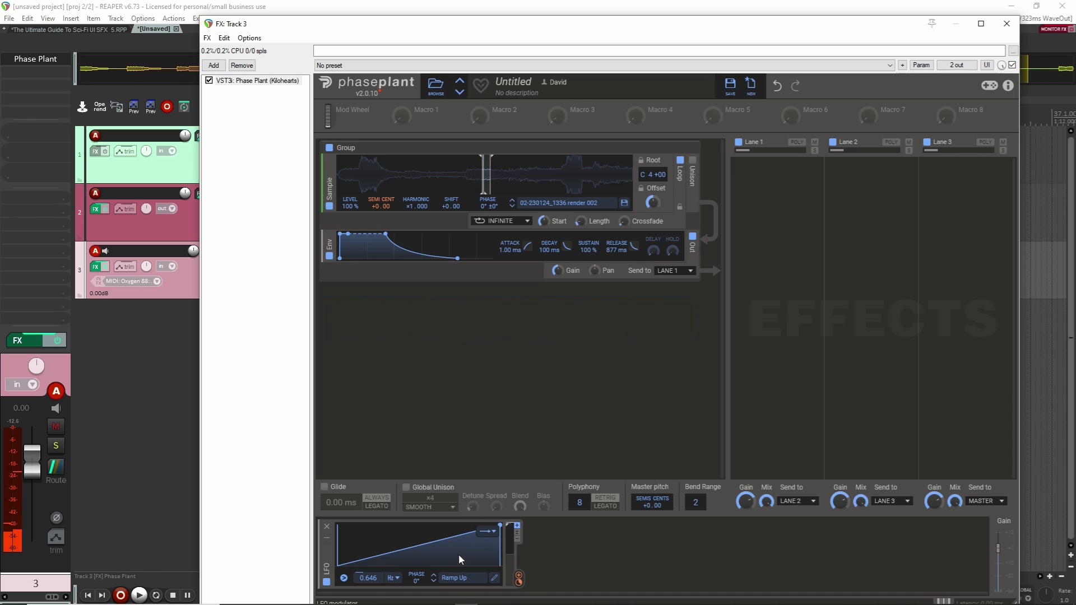
pyautogui.click(435, 580)
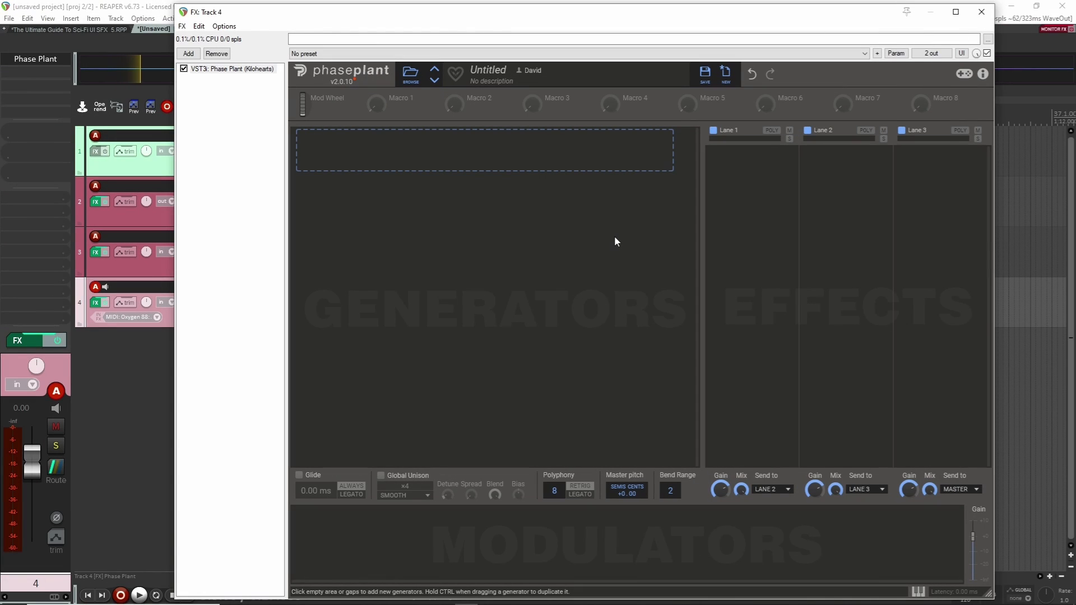
# Step: In track 4's Phase Plant, add an Analog generator and a separate Wavetable generator group with its output turned off and the group disabled
pyautogui.click(572, 166)
pyautogui.click(592, 202)
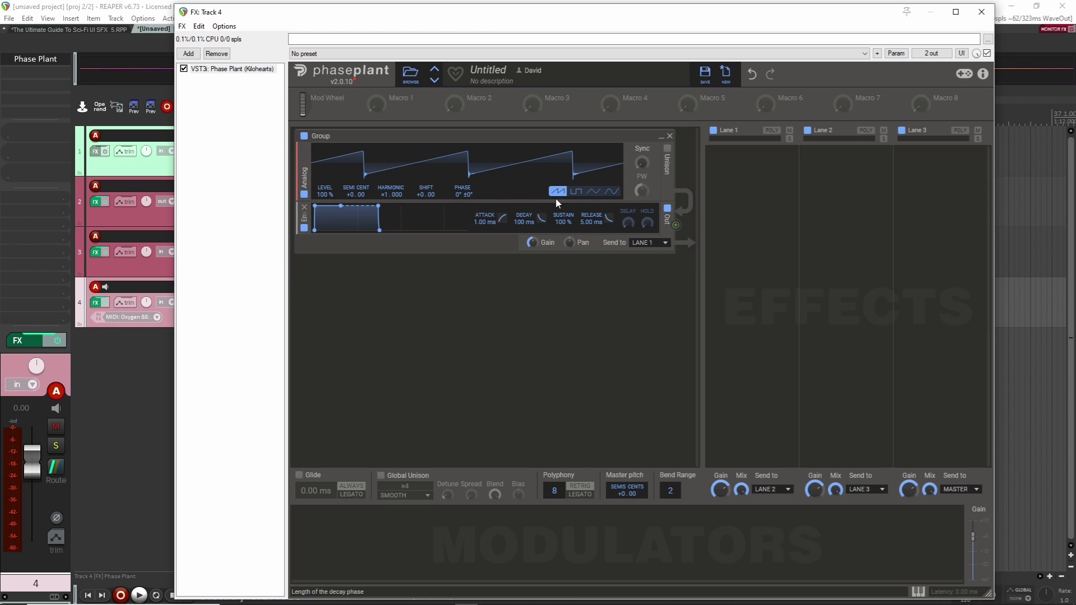
pyautogui.click(538, 306)
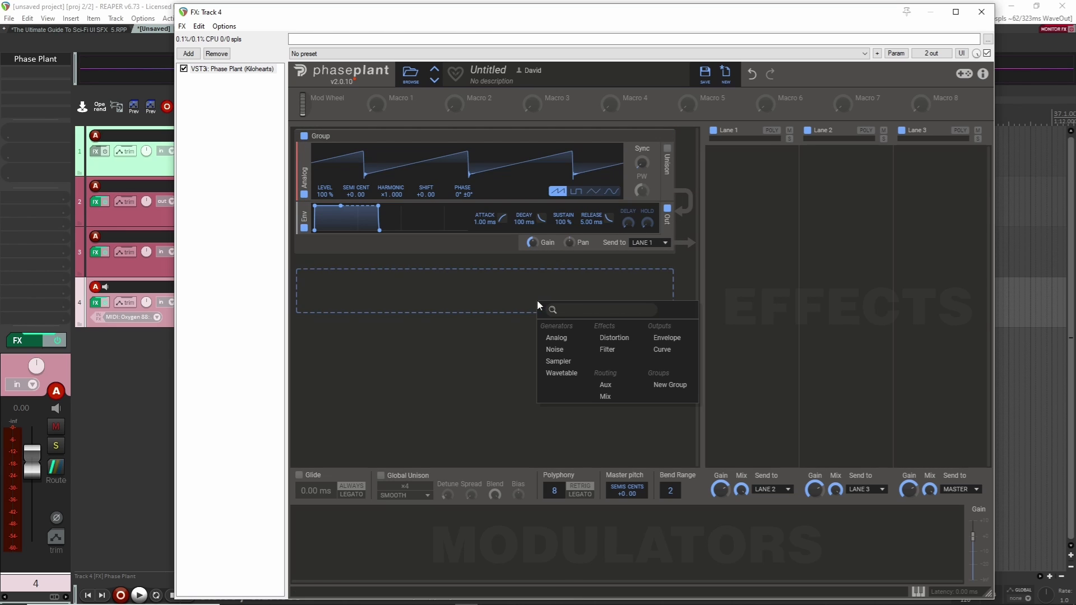
pyautogui.click(560, 367)
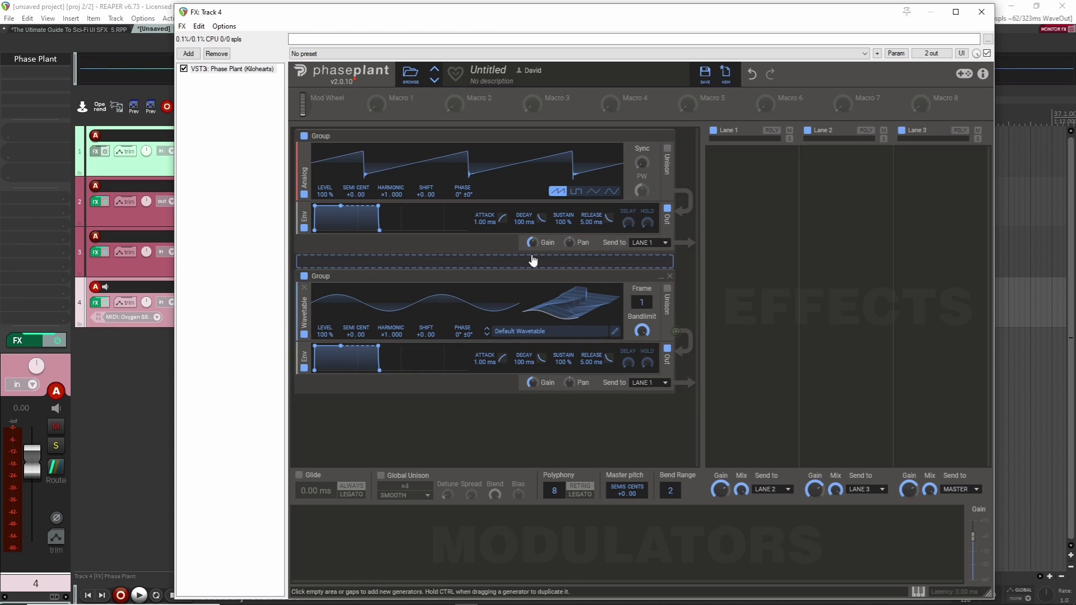
pyautogui.click(668, 349)
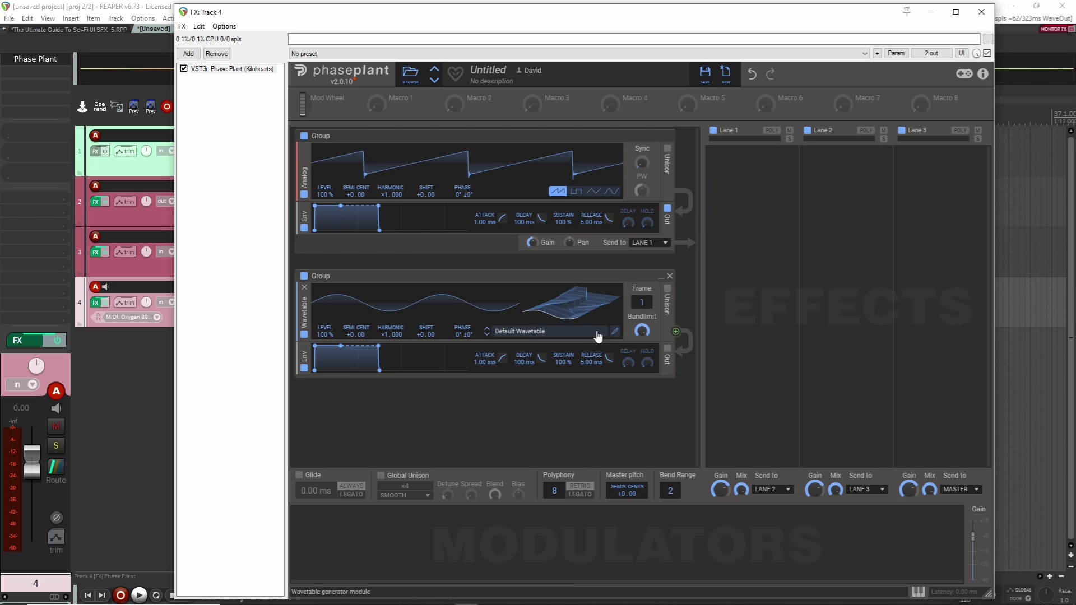
pyautogui.click(304, 275)
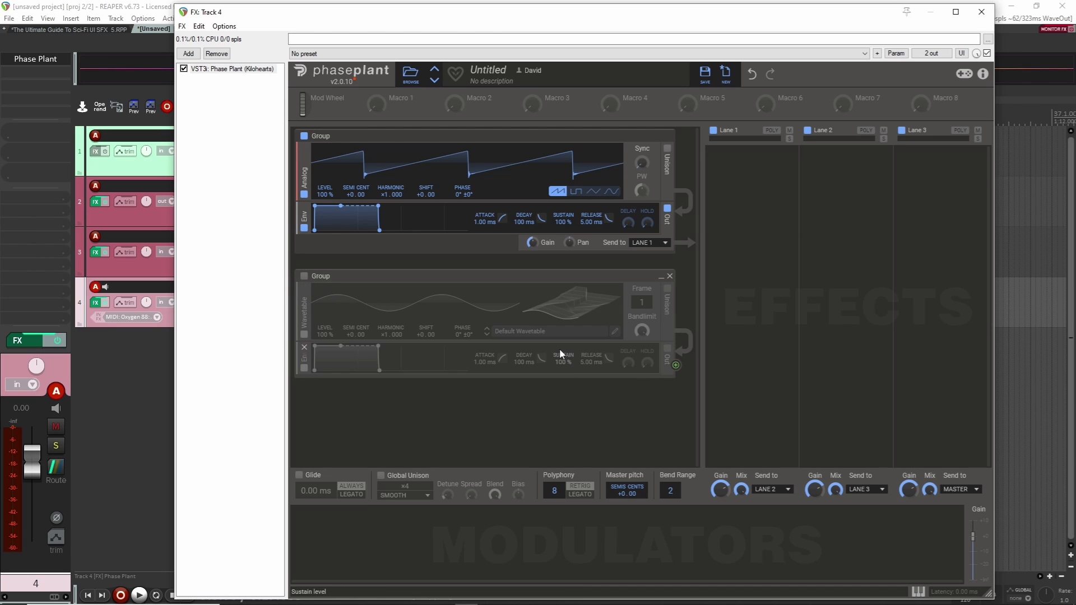
# Step: Add an LFO modulator and switch its shape to Square
pyautogui.click(348, 530)
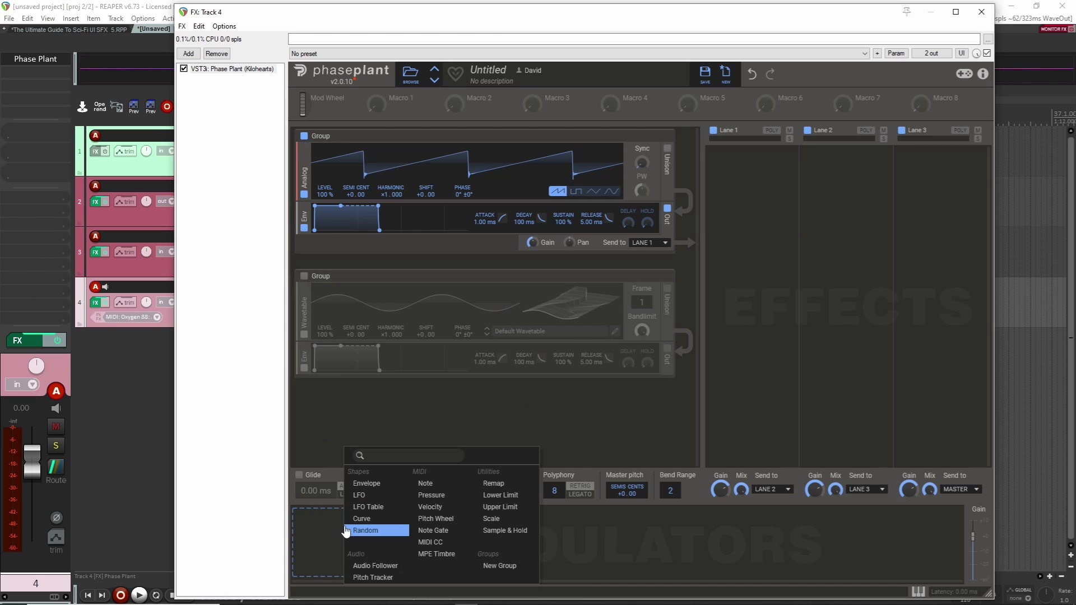
pyautogui.click(369, 497)
pyautogui.click(463, 520)
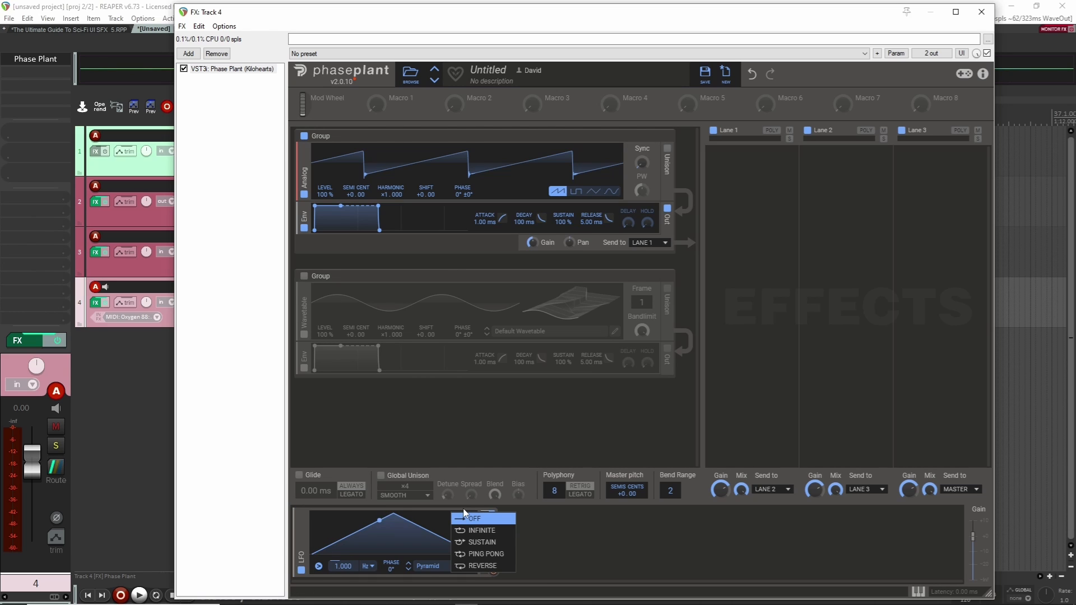
pyautogui.click(607, 556)
pyautogui.click(408, 569)
pyautogui.click(408, 569)
pyautogui.click(408, 569)
pyautogui.click(408, 568)
pyautogui.click(407, 569)
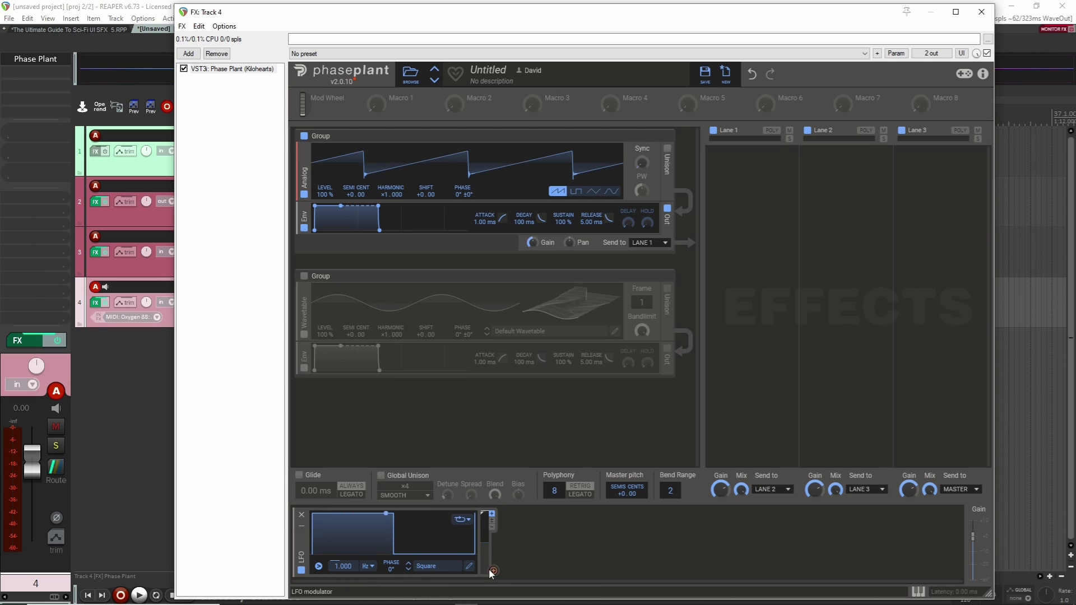
# Step: Assign the square LFO to modulate the Analog group's output gain and set the LFO rate to 1.986 Hz
pyautogui.moveTo(493, 571); pyautogui.dragTo(532, 244)
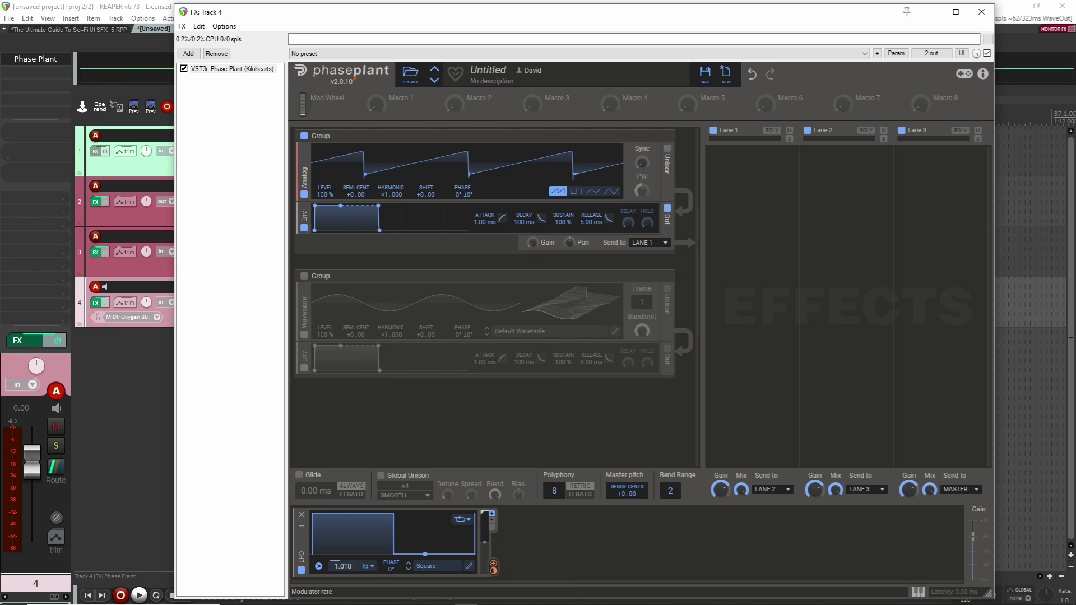
pyautogui.moveTo(352, 570); pyautogui.dragTo(351, 568)
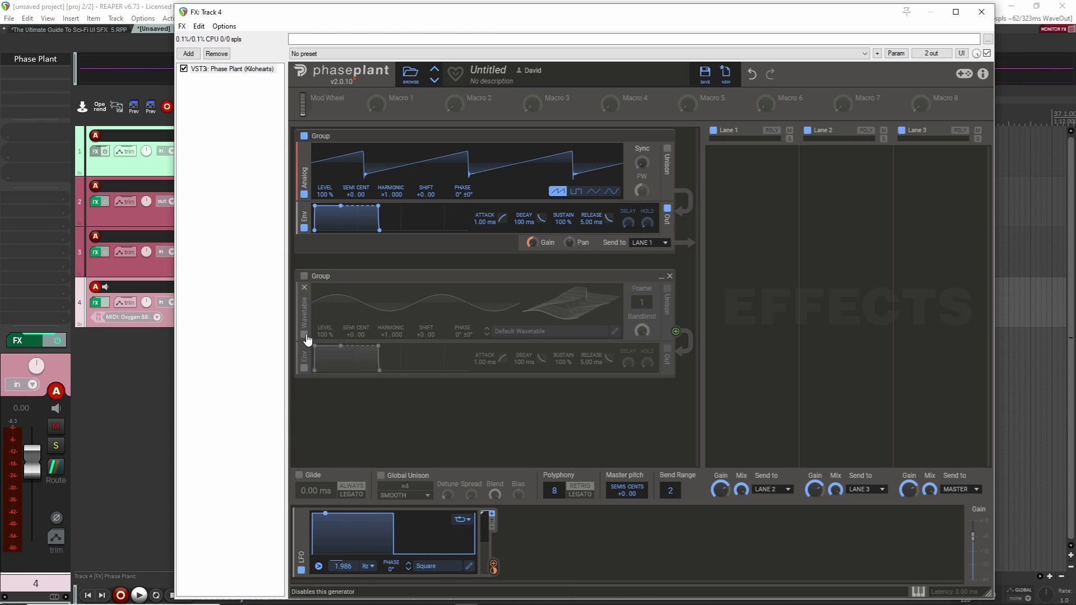
# Step: Re-enable the Wavetable group and use its envelope output to modulate the Analog generator's phase
pyautogui.click(303, 275)
pyautogui.moveTo(669, 354); pyautogui.dragTo(465, 172)
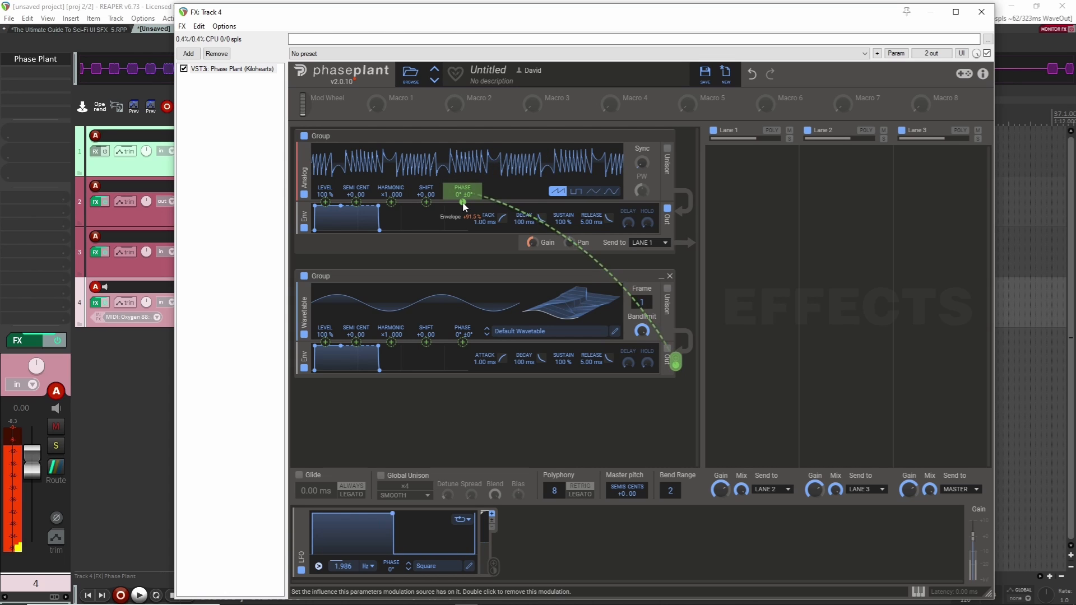
pyautogui.moveTo(462, 202); pyautogui.dragTo(462, 216)
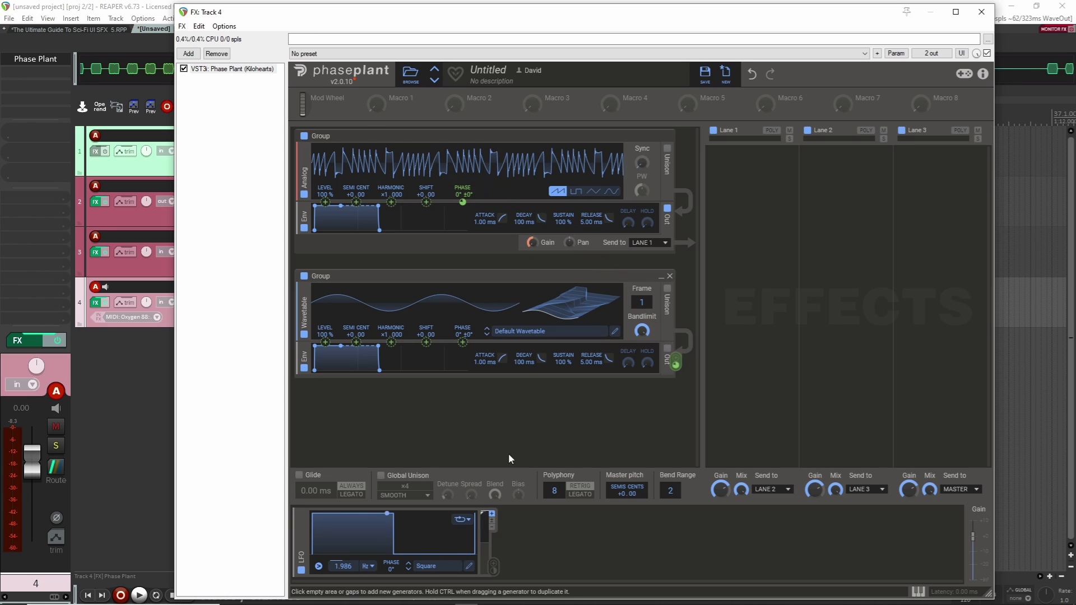
# Step: Change the LFO shape to Triangle and turn on four-voice unison in Hard mode for the Analog generator
pyautogui.click(407, 570)
pyautogui.click(408, 567)
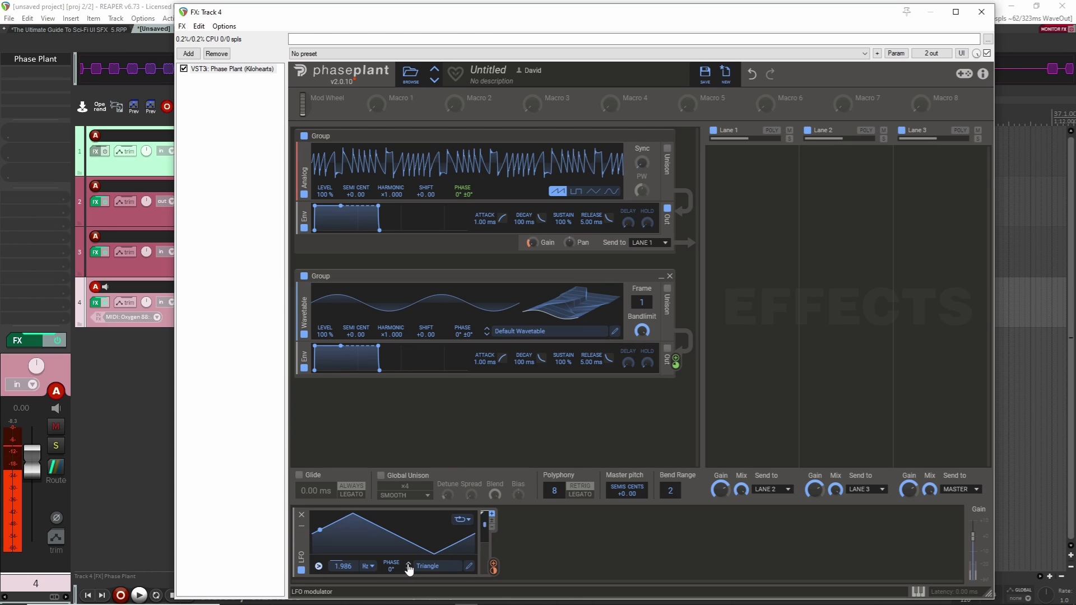
pyautogui.click(667, 148)
pyautogui.click(464, 210)
pyautogui.click(465, 209)
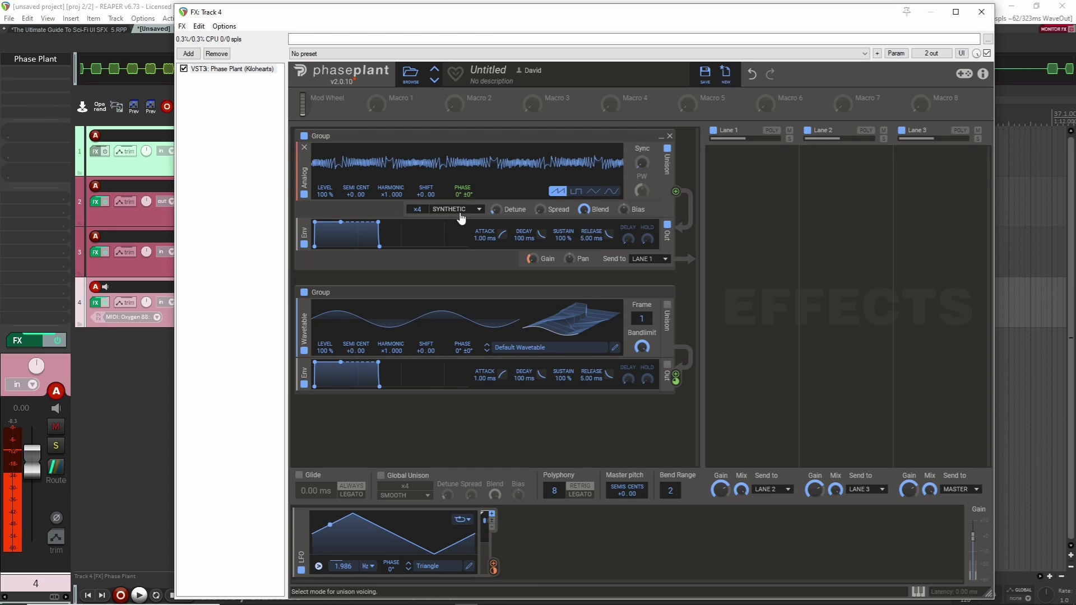
pyautogui.click(467, 209)
pyautogui.click(457, 221)
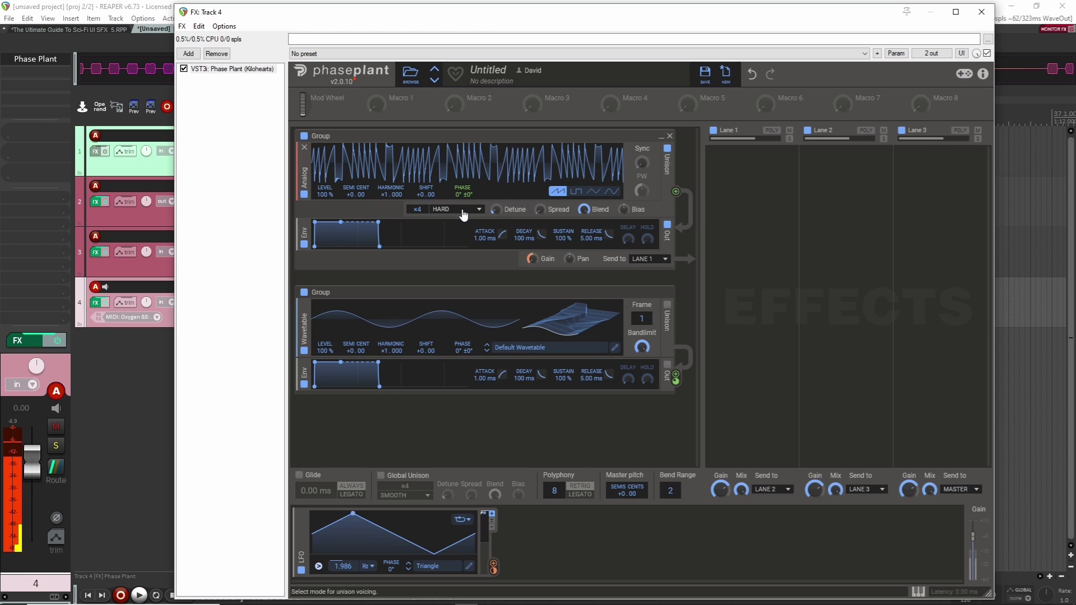
# Step: Turn on unison in Hard mode for the Wavetable generator and turn off unison on the Analog generator
pyautogui.click(667, 307)
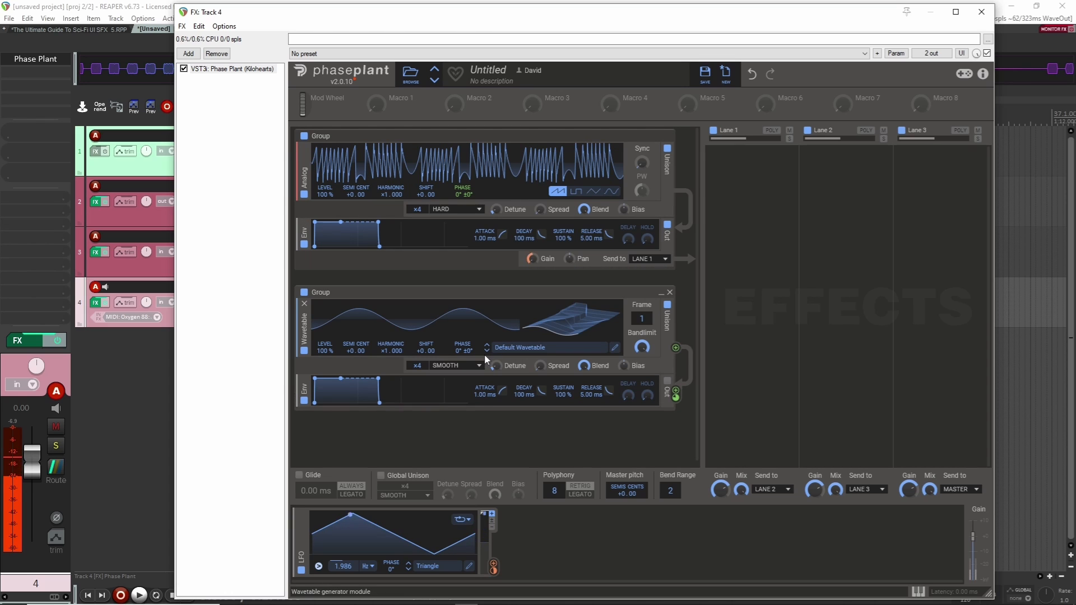
pyautogui.click(463, 367)
pyautogui.click(463, 378)
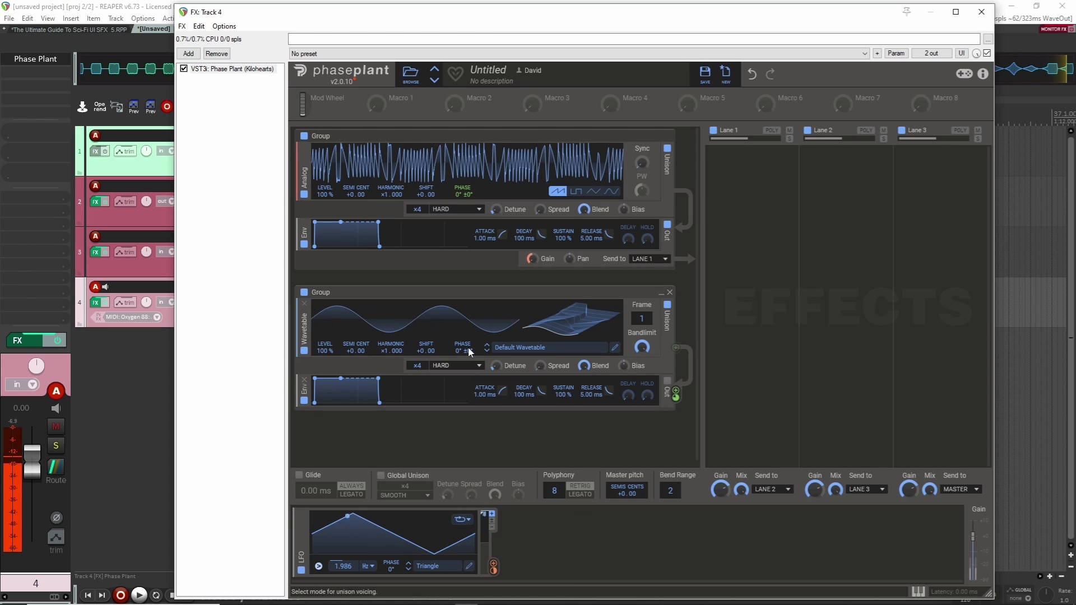
pyautogui.click(667, 147)
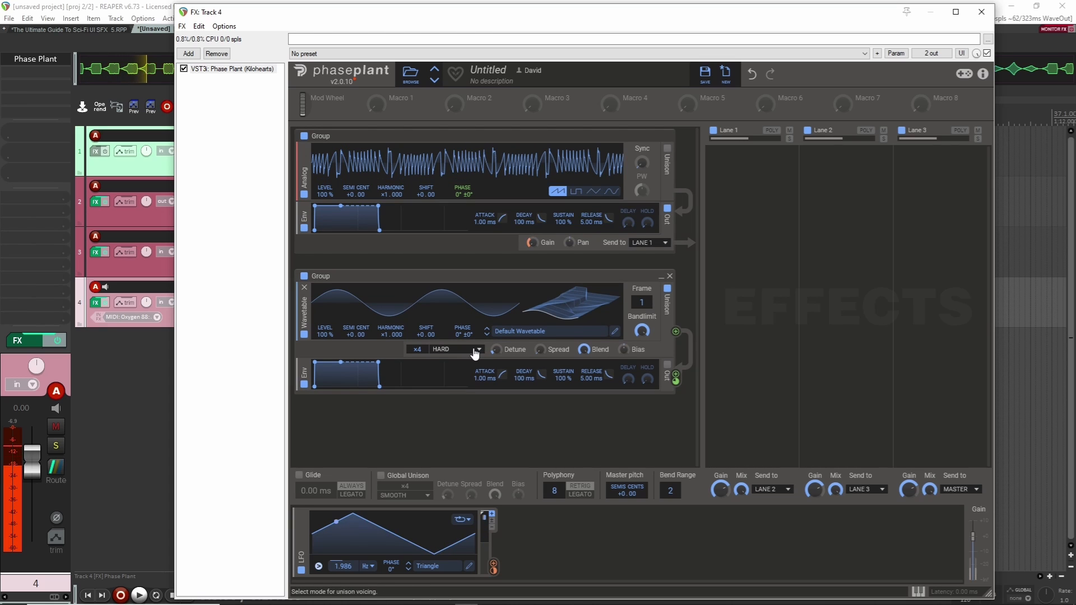
# Step: Set the modulating Wavetable generator to frame 94 with two unison voices, and change the LFO shape to Pyramid
pyautogui.moveTo(572, 315); pyautogui.dragTo(573, 283)
pyautogui.moveTo(417, 349)
pyautogui.mouseDown()
pyautogui.moveTo(416, 370)
pyautogui.moveTo(416, 344)
pyautogui.mouseUp()
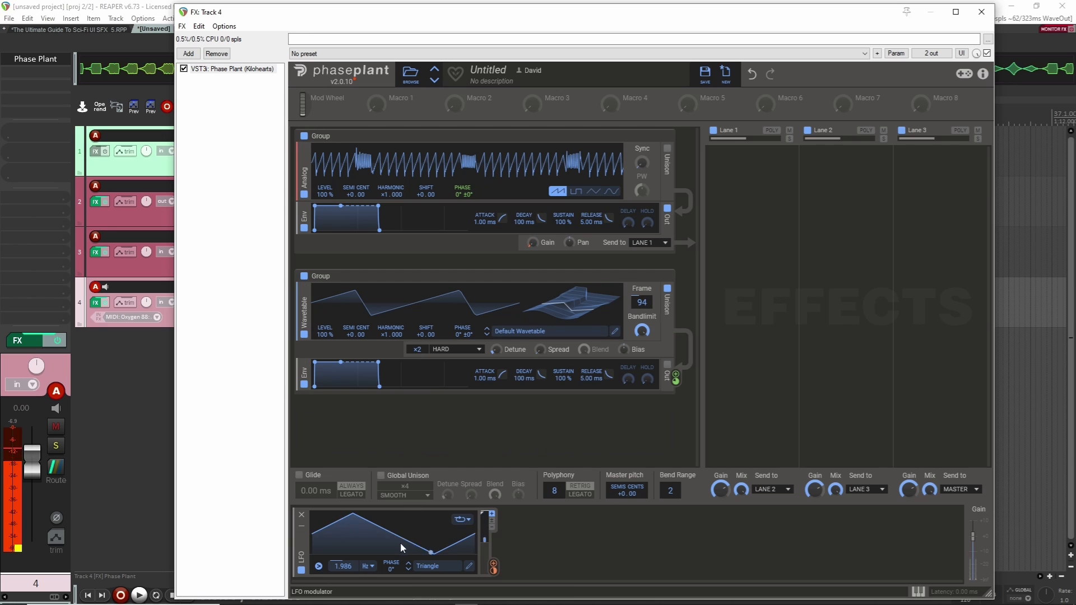
pyautogui.click(408, 570)
pyautogui.click(407, 570)
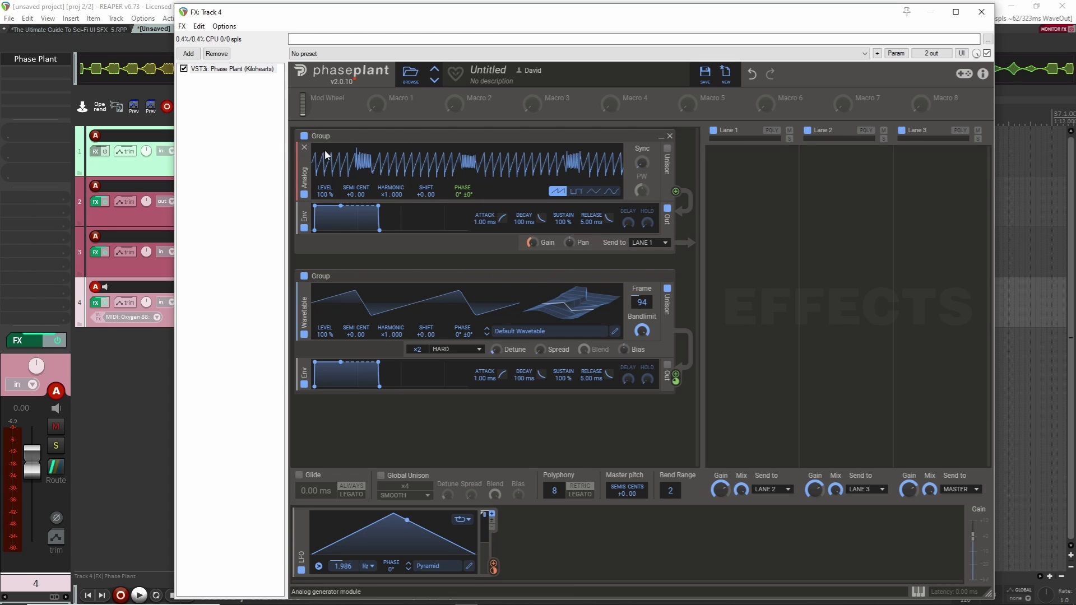
# Step: Disable the Analog generator and add a Wavetable generator above it in the same group
pyautogui.click(304, 194)
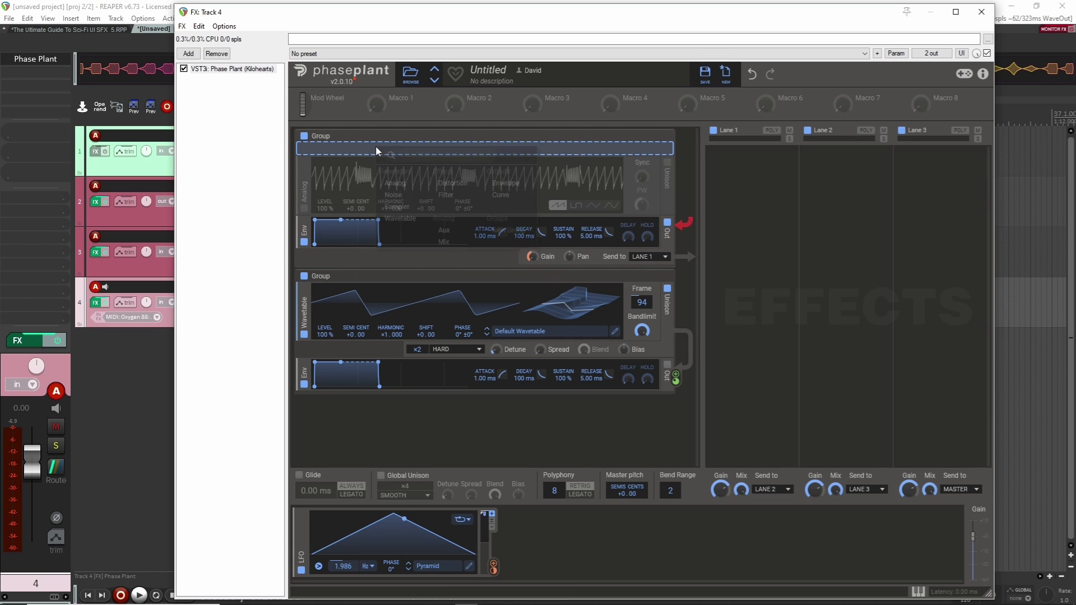
pyautogui.click(376, 145)
pyautogui.click(399, 208)
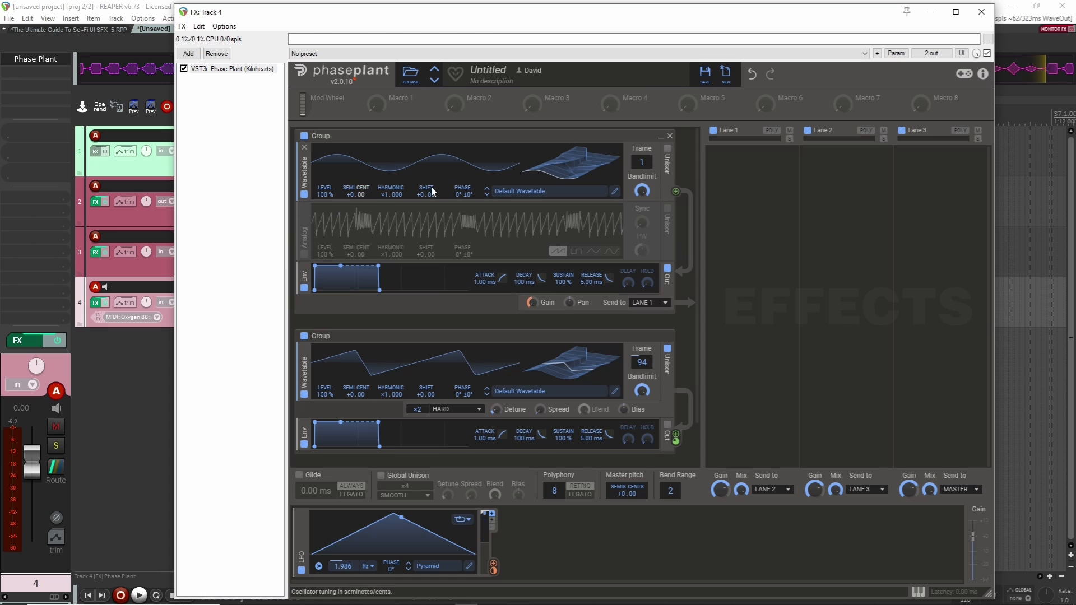
# Step: Load the factory Growls wavetable Ew into the new generator and modulate its phase with the lower Wavetable group's output
pyautogui.click(588, 193)
pyautogui.click(631, 282)
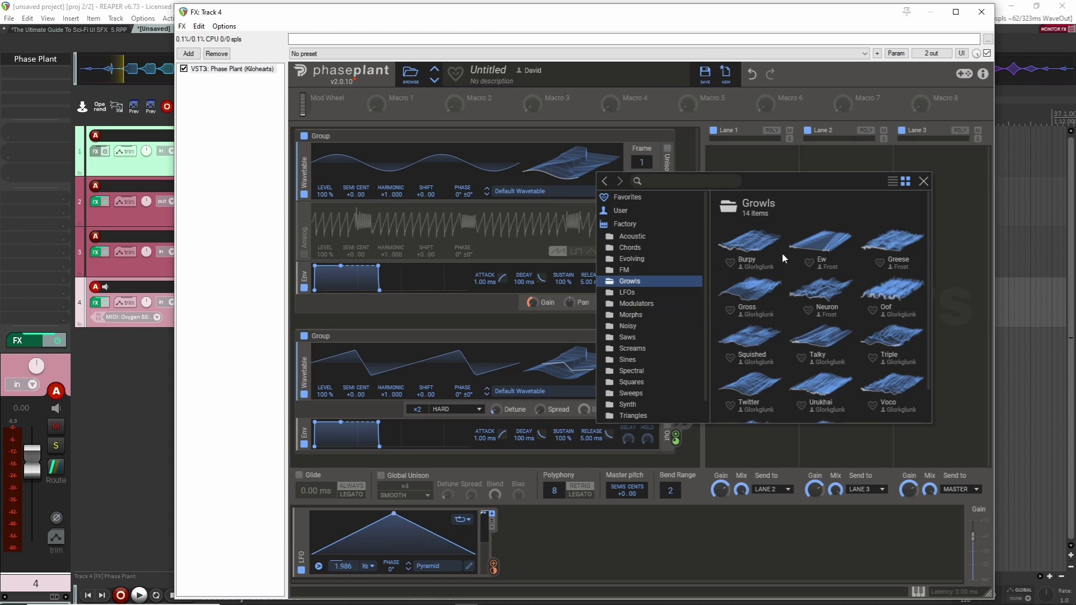
pyautogui.click(836, 249)
pyautogui.click(730, 162)
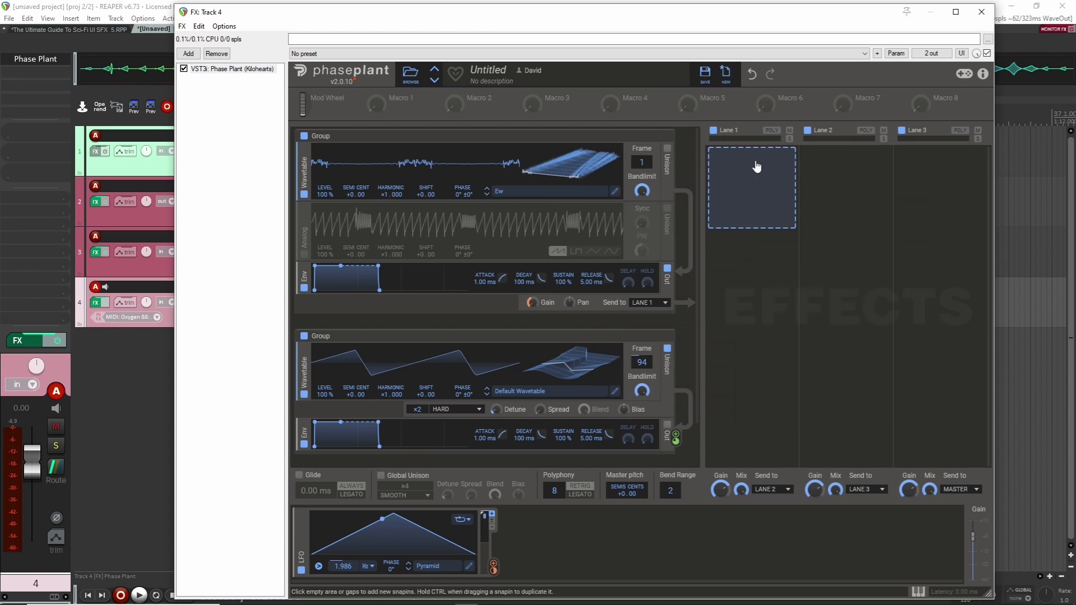
pyautogui.moveTo(676, 438); pyautogui.dragTo(462, 219)
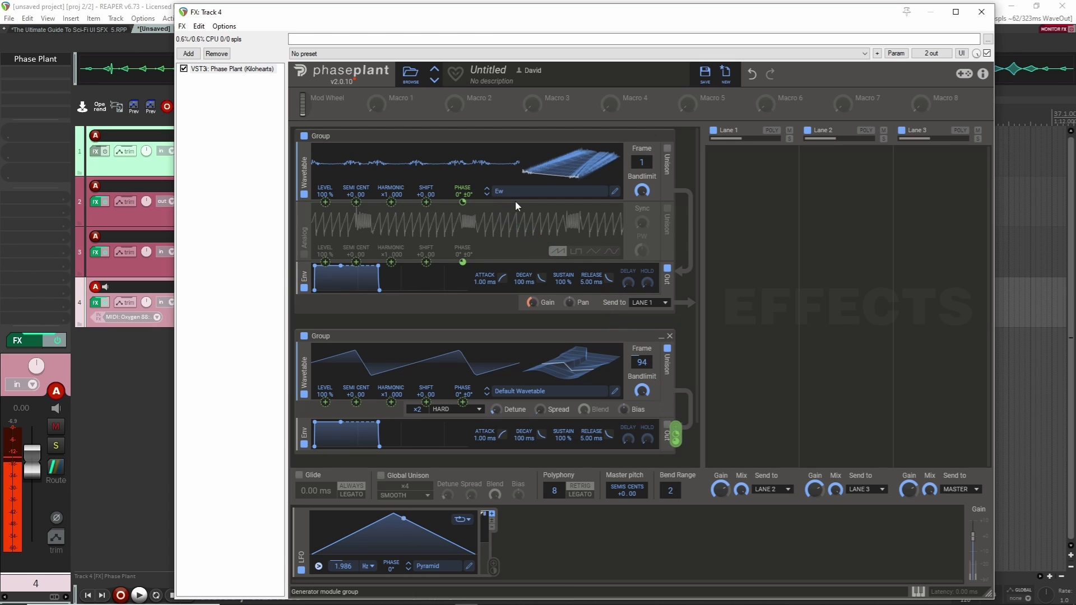
# Step: Add an Overdrive distortion directly below the Ew wavetable and assign the LFO to modulate its drive
pyautogui.click(476, 203)
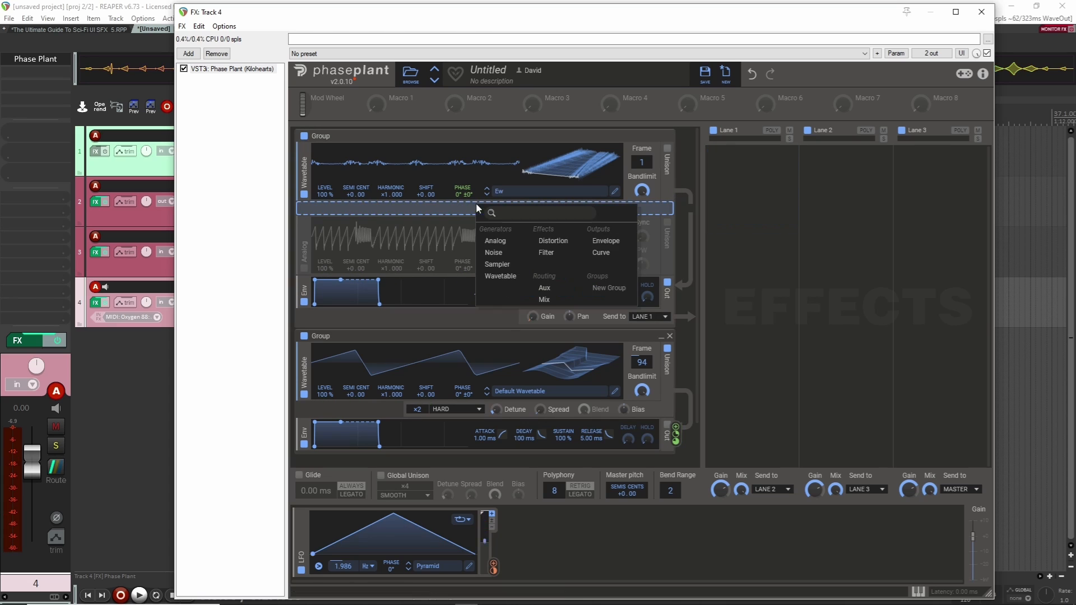
pyautogui.click(547, 242)
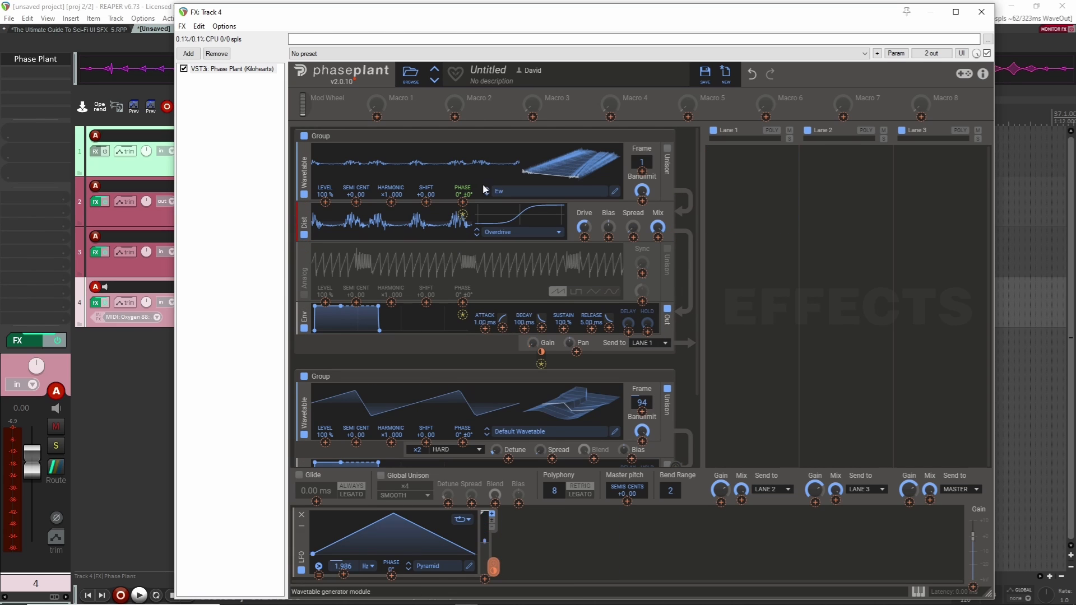
pyautogui.moveTo(493, 568); pyautogui.dragTo(582, 224)
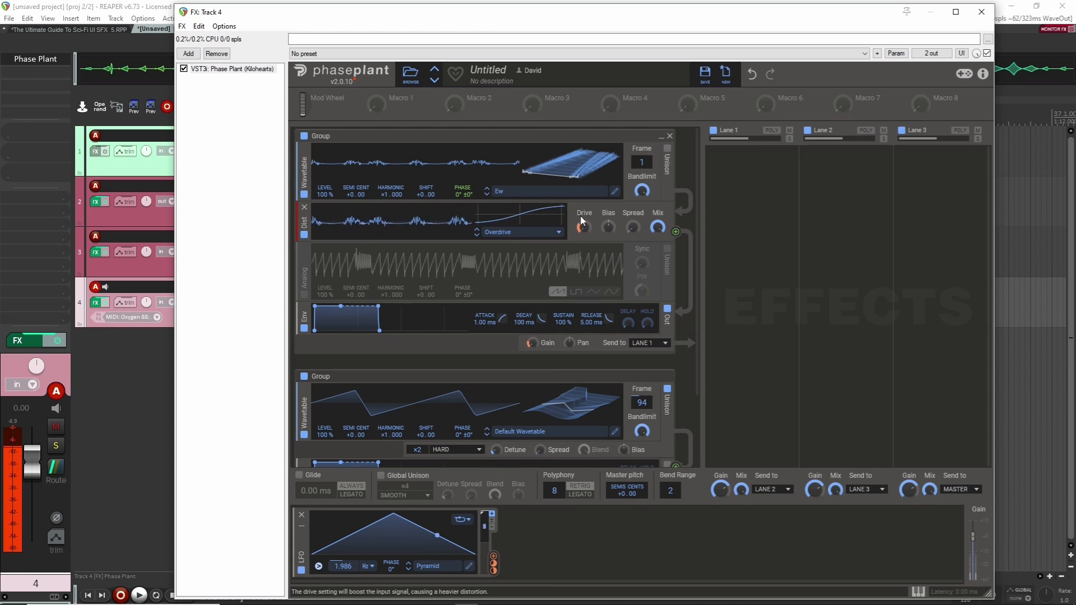
# Step: Switch the upper Wavetable generator from Ew to the Gross wavetable
pyautogui.click(486, 195)
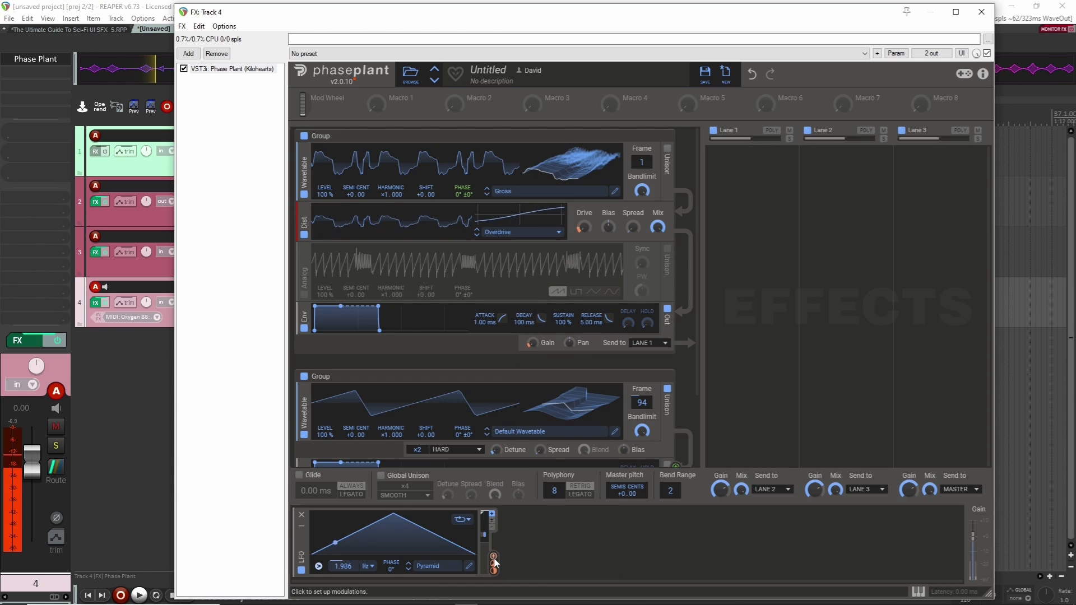
# Step: Assign the LFO to modulate the frame of the upper Gross wavetable and set its frame to 256
pyautogui.moveTo(493, 562); pyautogui.dragTo(641, 112)
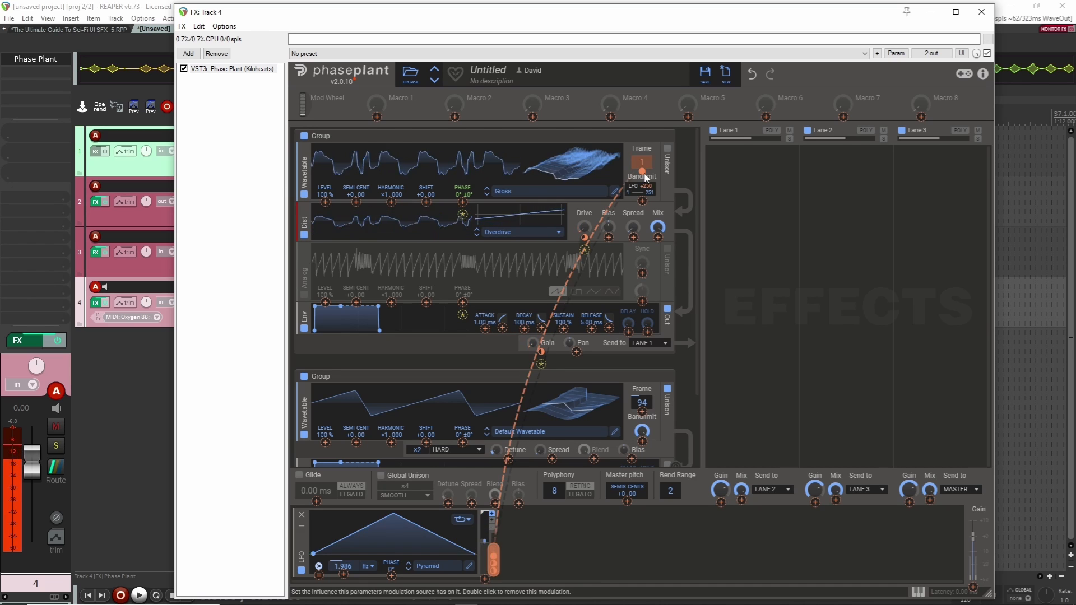
pyautogui.moveTo(642, 162); pyautogui.dragTo(642, 161)
pyautogui.moveTo(641, 170); pyautogui.dragTo(644, 135)
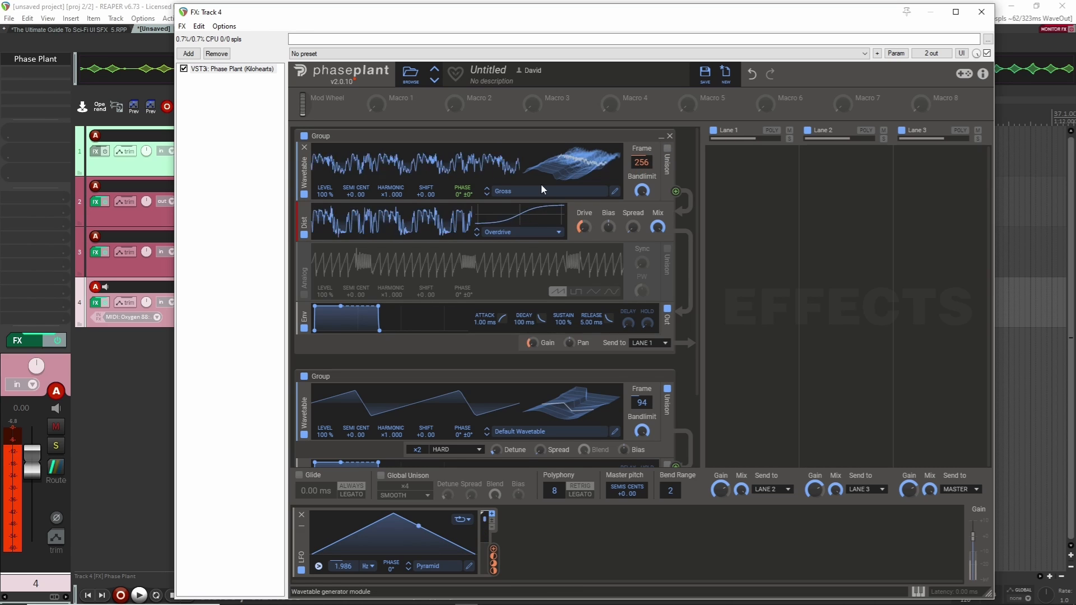
# Step: Switch the upper Wavetable generator from Gross to Squished and set its frame to 231
pyautogui.click(486, 194)
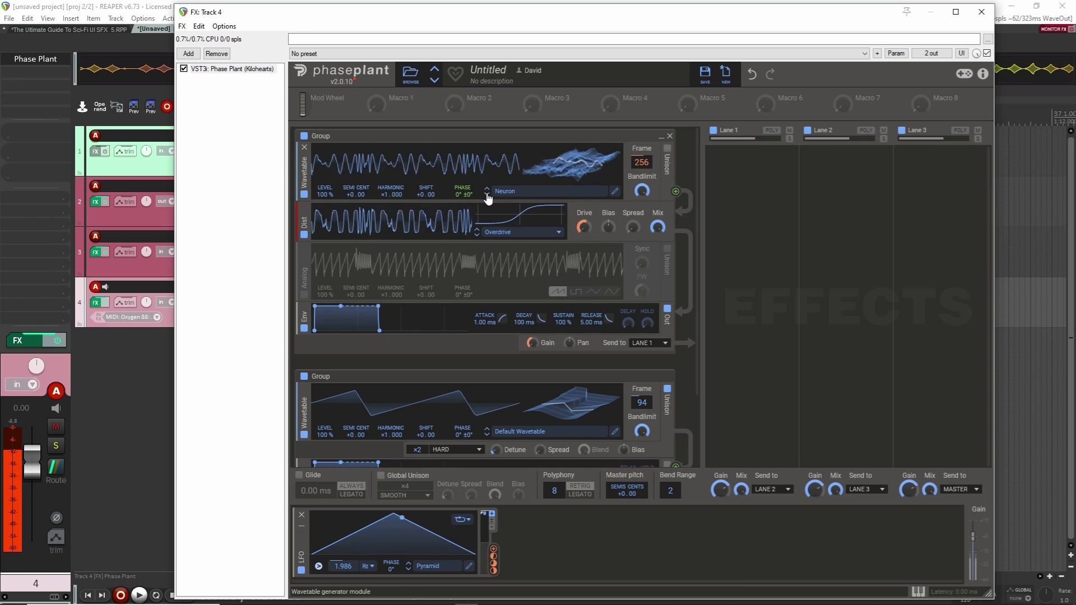
pyautogui.click(486, 194)
pyautogui.click(486, 194)
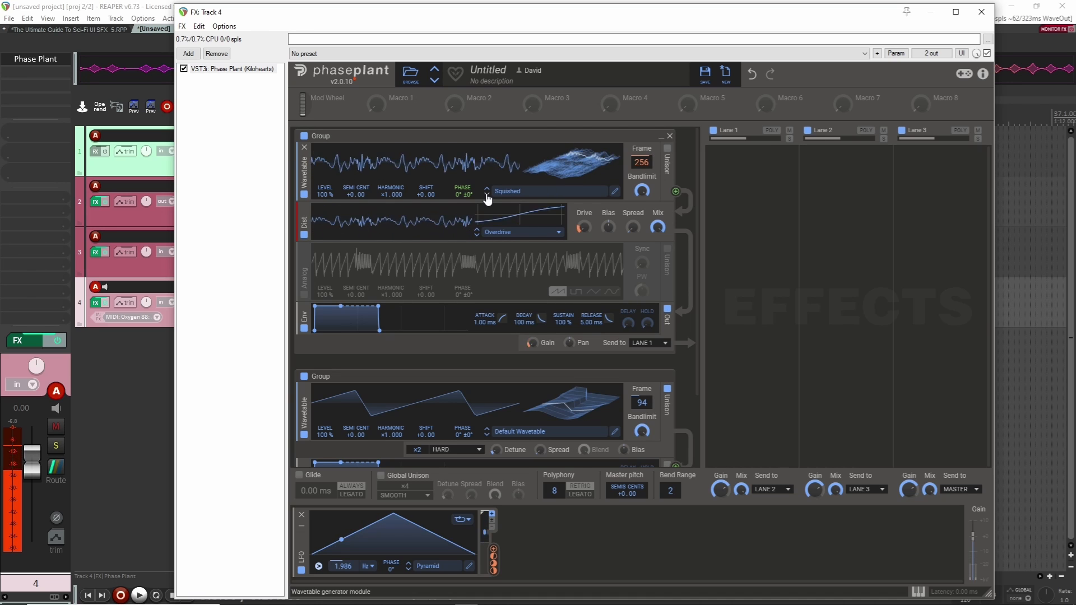
pyautogui.moveTo(642, 162); pyautogui.dragTo(642, 132)
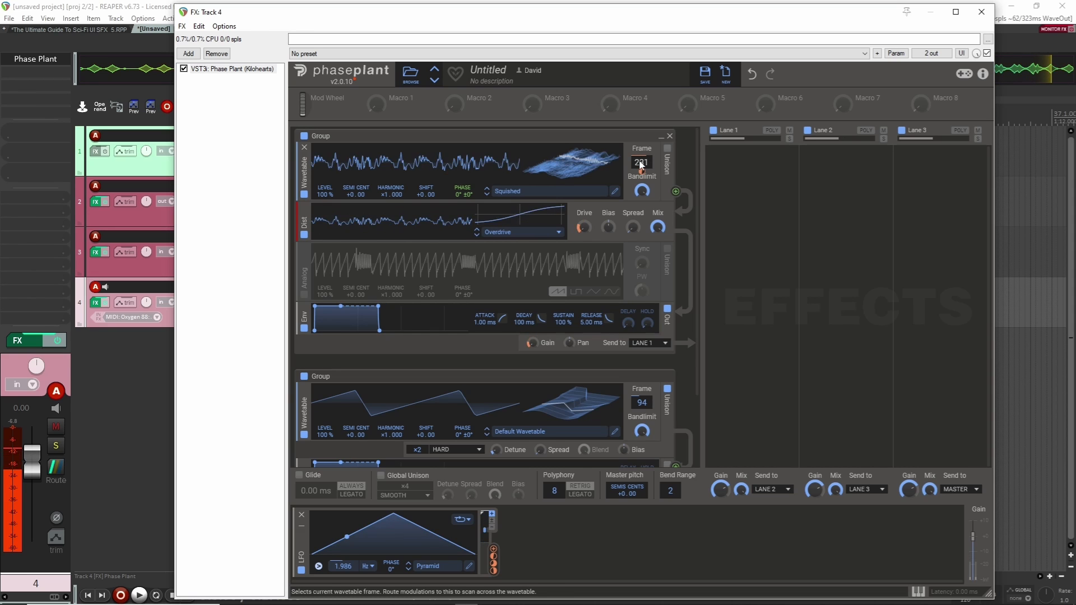
# Step: Set the LFO rate to 3.063 Hz and bypass the lower Wavetable group
pyautogui.moveTo(351, 566); pyautogui.dragTo(351, 552)
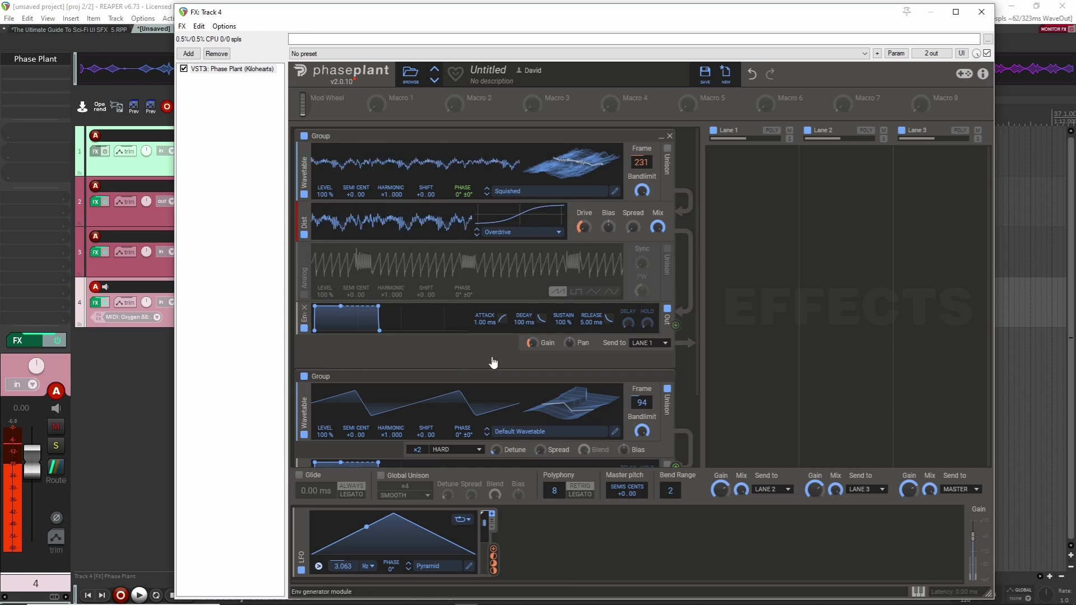
pyautogui.click(304, 378)
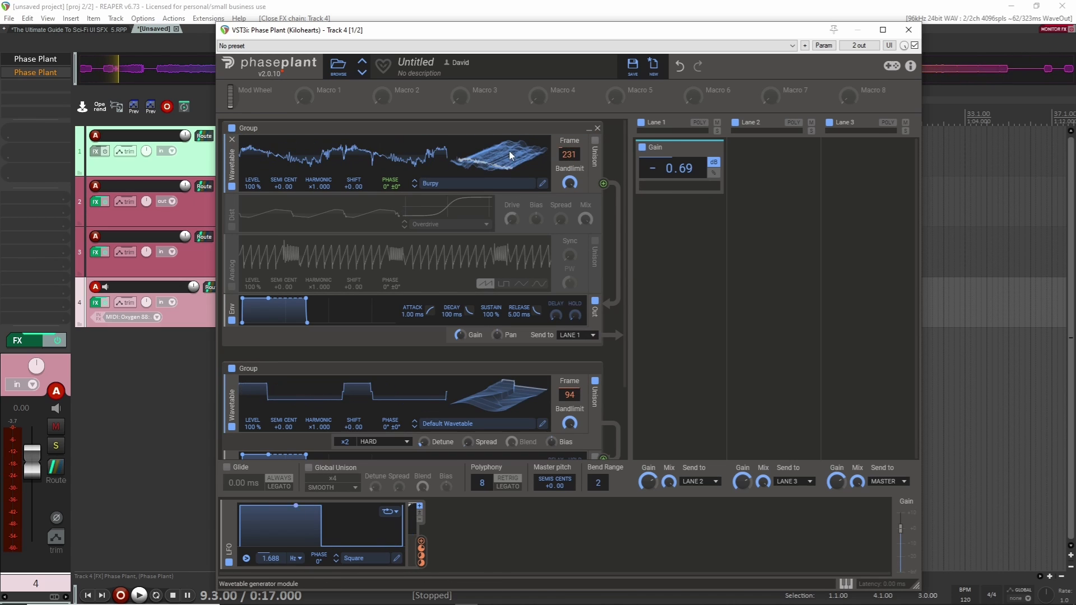
# Step: Try the sound with the lower Wavetable group bypassed and the LFO rate at 4.362 Hz, and re-enable the group
pyautogui.click(232, 368)
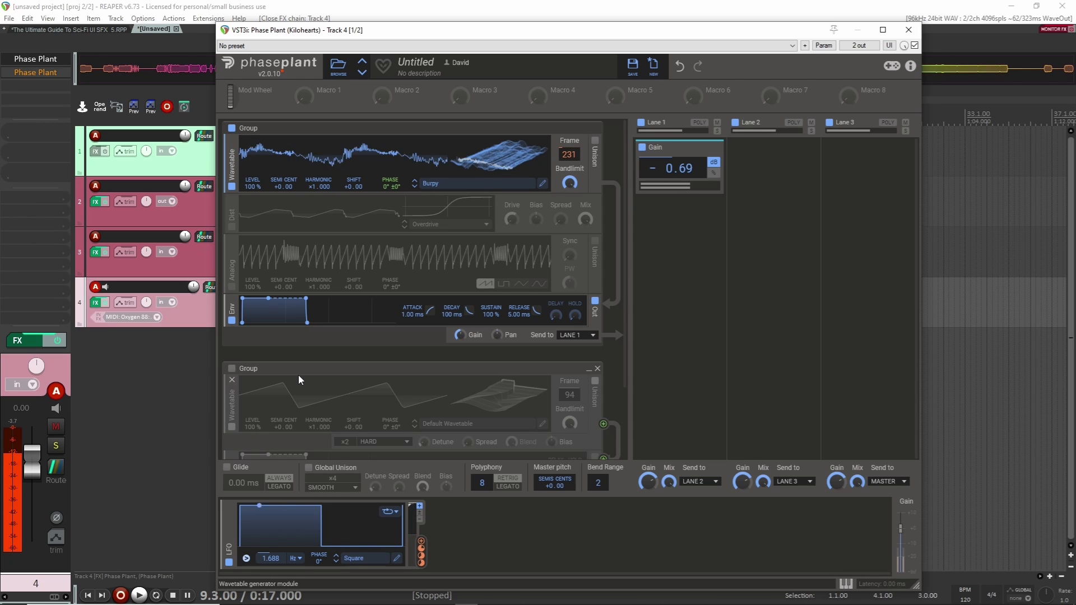
pyautogui.moveTo(265, 559); pyautogui.dragTo(271, 555)
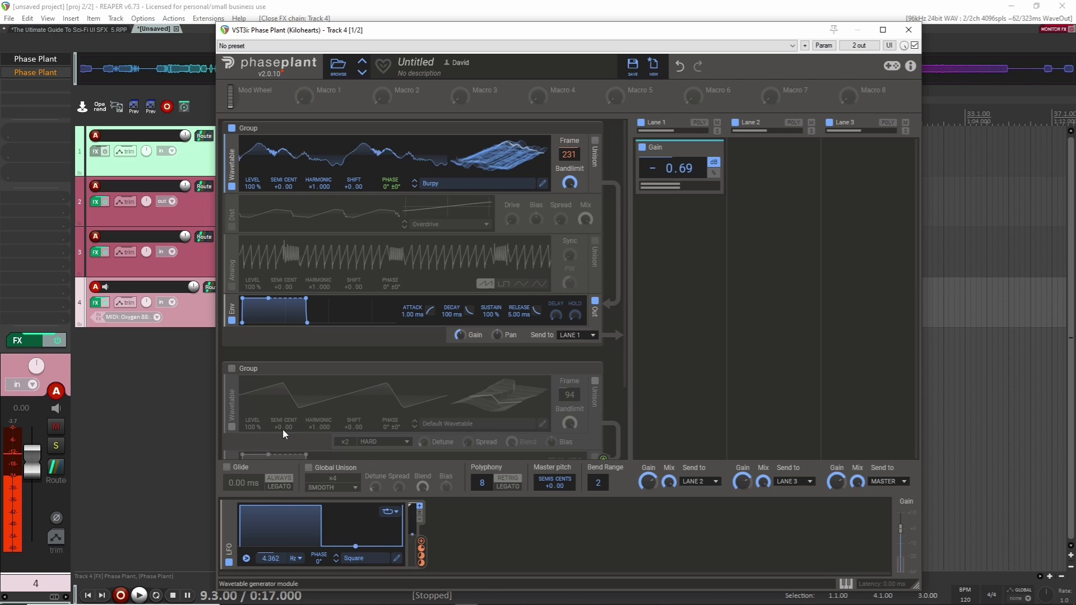
pyautogui.click(231, 369)
pyautogui.scroll(-1, 448, 386)
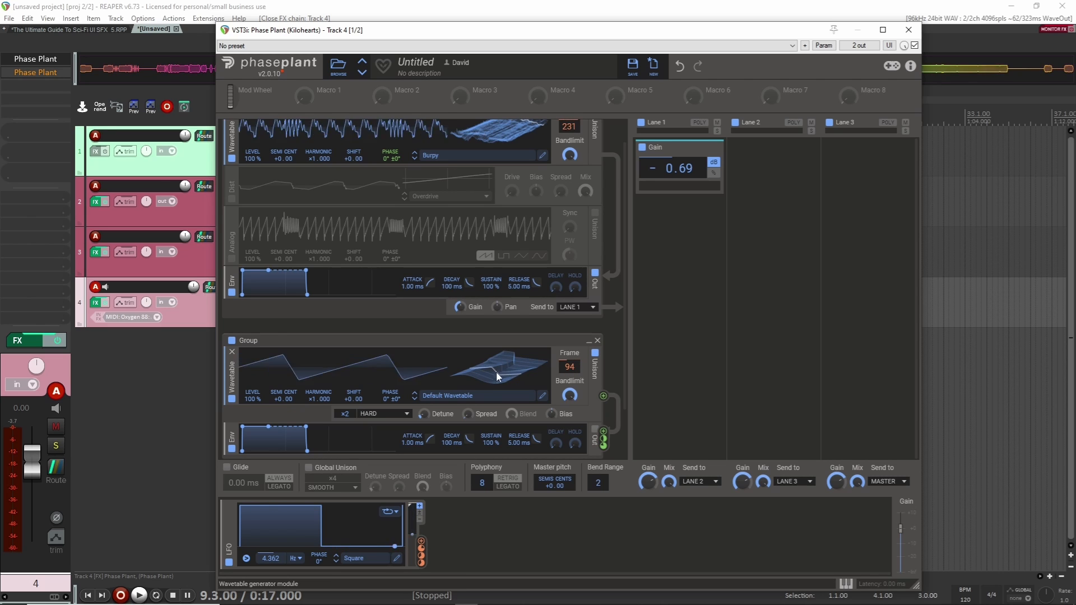
pyautogui.scroll(1, 510, 369)
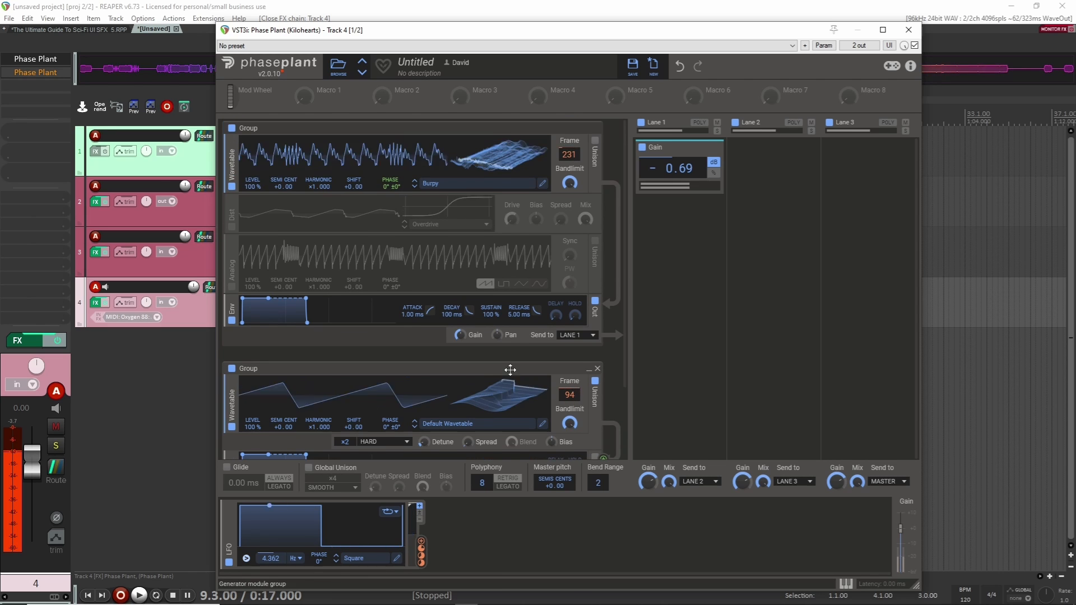
# Step: Set the LFO rate to 1.218 Hz and load the factory Growls wavetable Greese into the upper Wavetable generator
pyautogui.moveTo(271, 559); pyautogui.dragTo(271, 577)
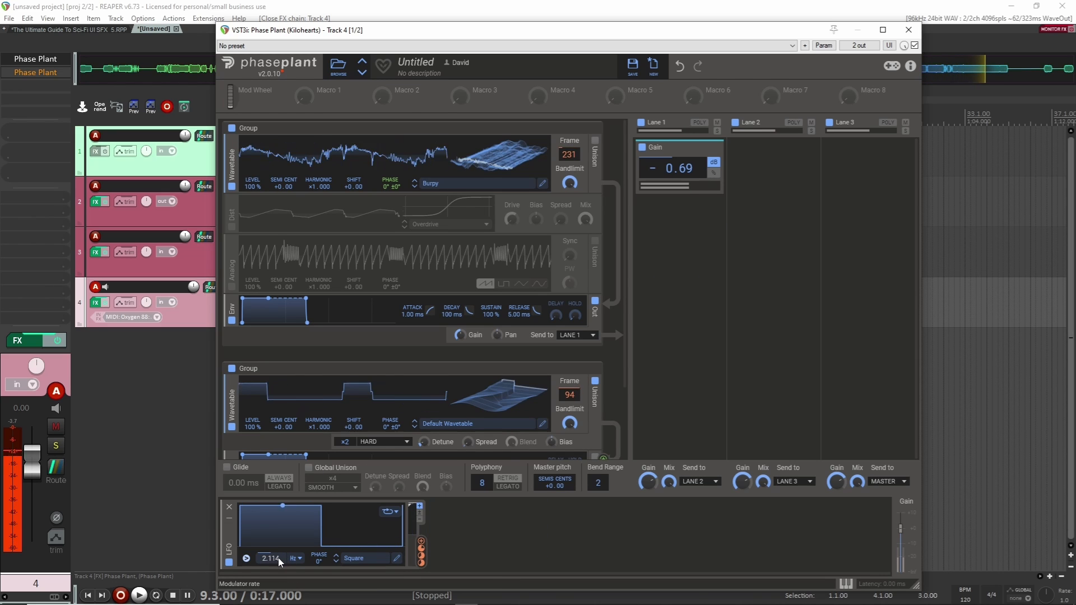
pyautogui.moveTo(278, 560); pyautogui.dragTo(271, 560)
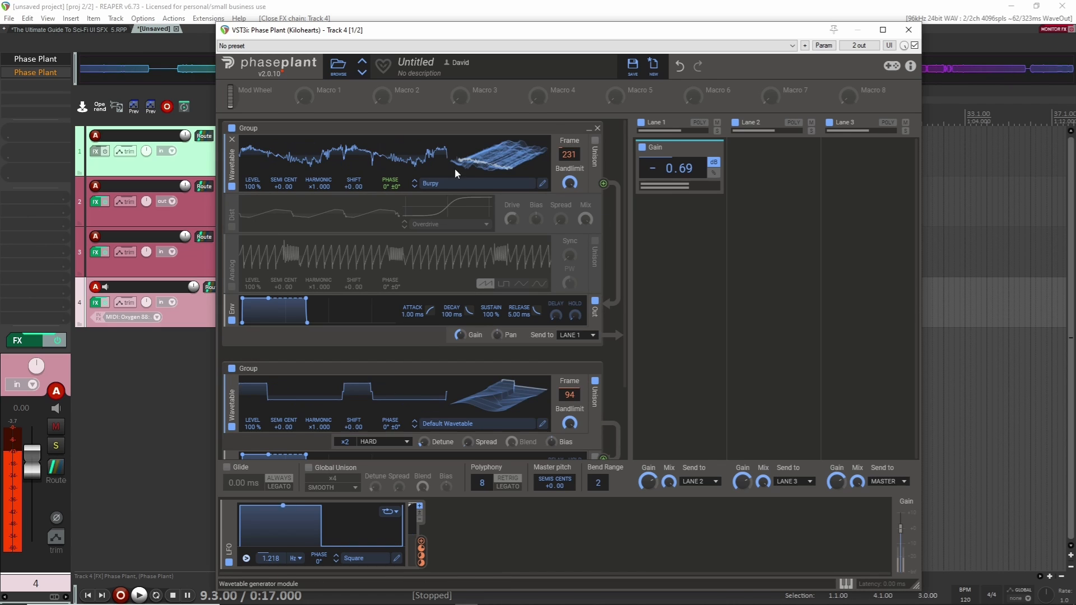
pyautogui.click(443, 182)
pyautogui.click(840, 235)
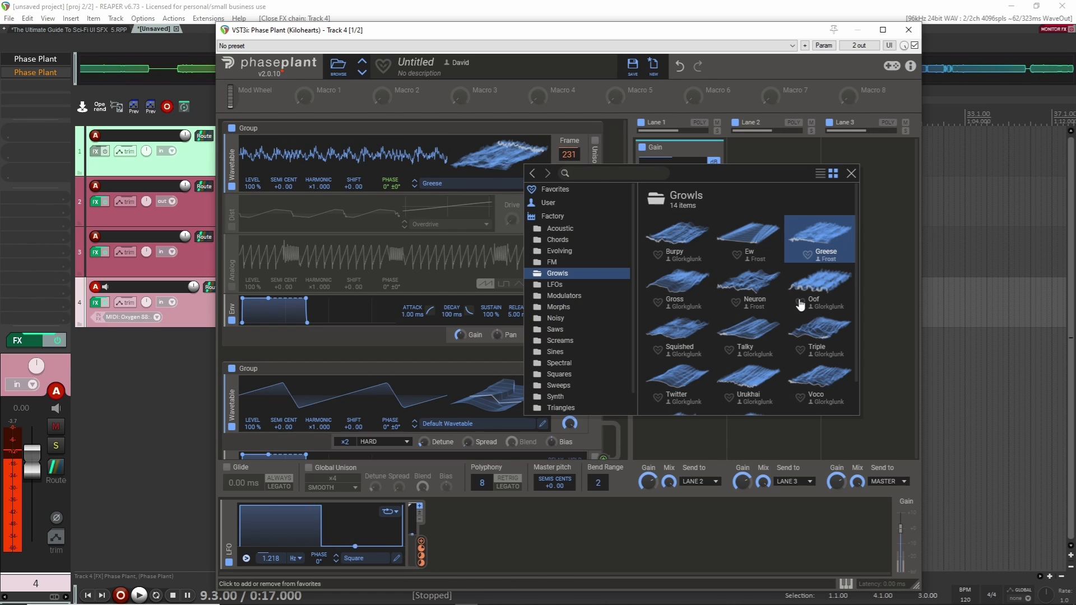
pyautogui.click(658, 102)
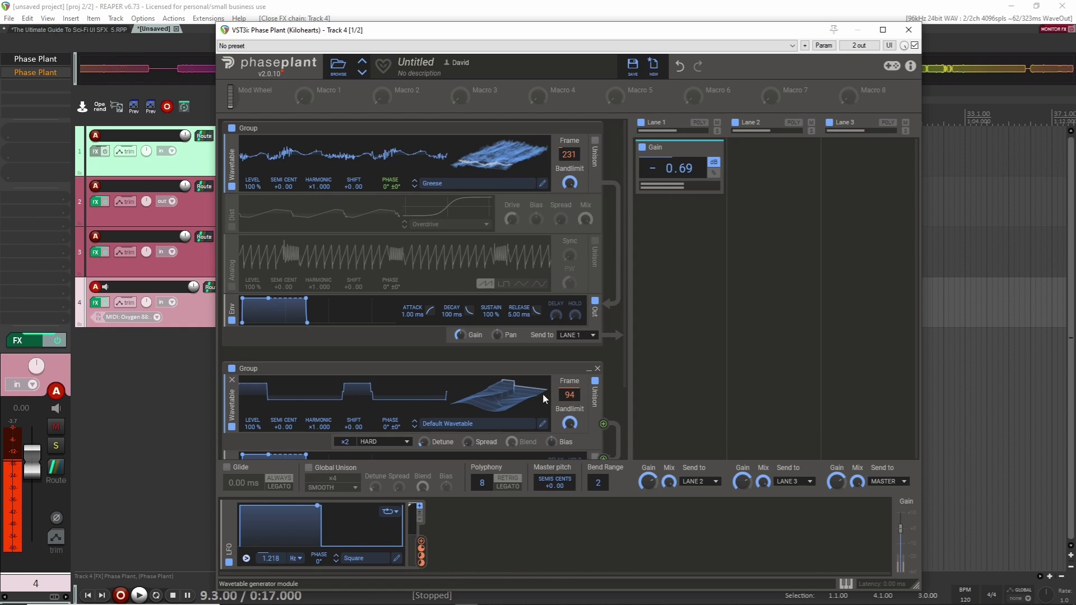
# Step: Switch the lower group's wavetable to Saw to Square to Triangle and the upper generator's to Neuron
pyautogui.click(415, 427)
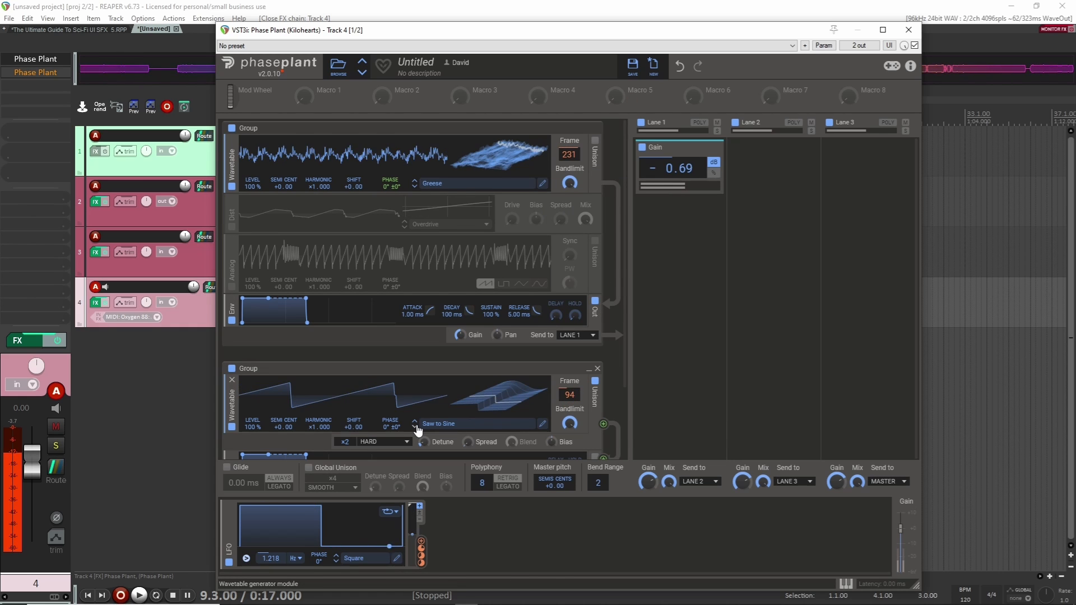
pyautogui.click(415, 427)
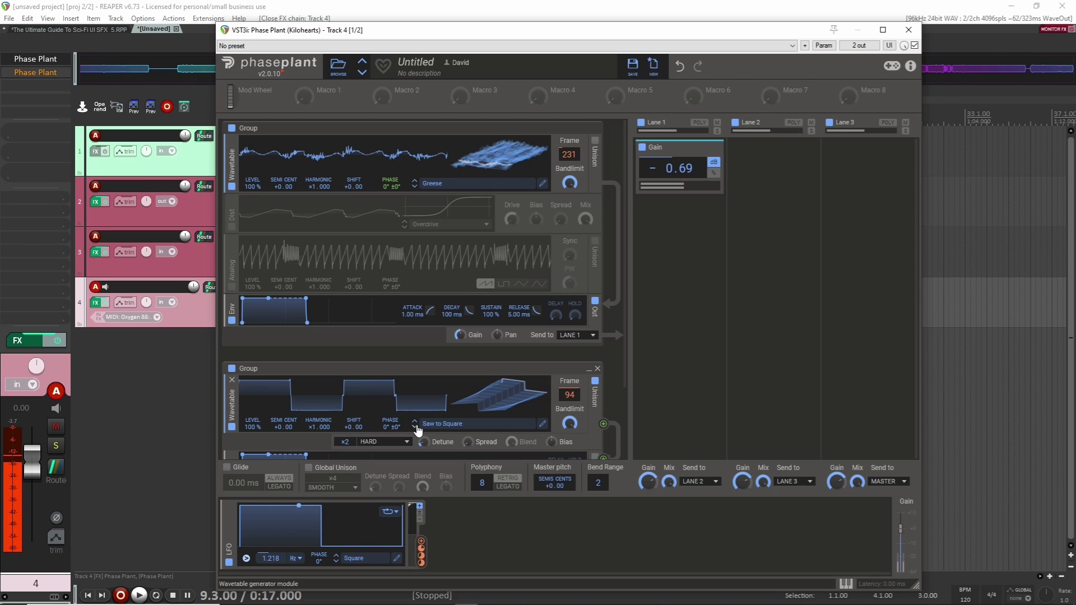
pyautogui.click(415, 428)
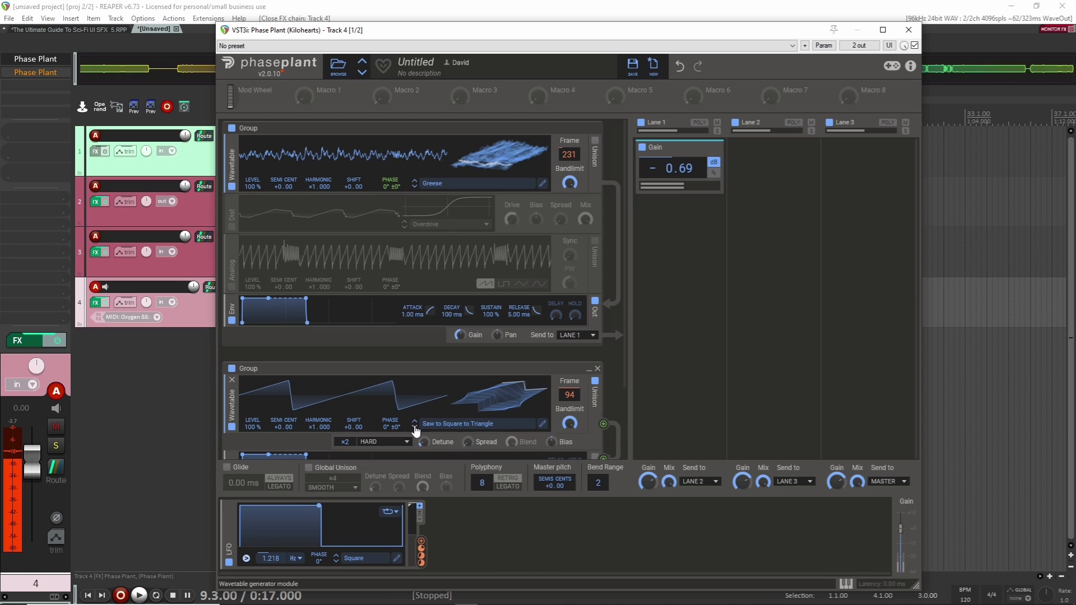
pyautogui.click(414, 186)
pyautogui.click(415, 188)
# Step: Try unison on the upper Neuron wavetable in Synthetic mode with two voices
pyautogui.click(595, 140)
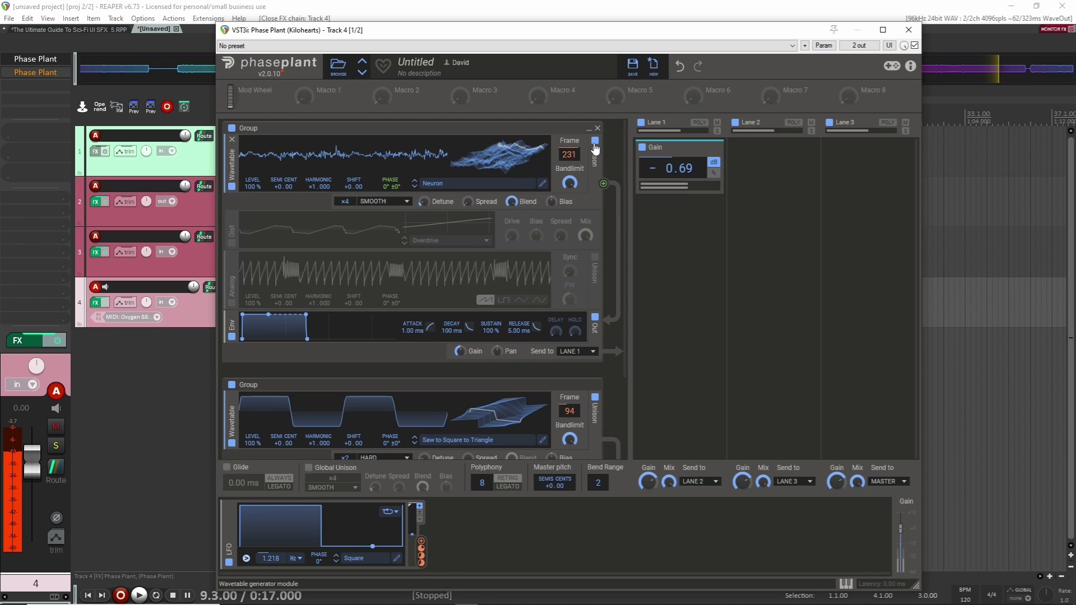
pyautogui.click(369, 201)
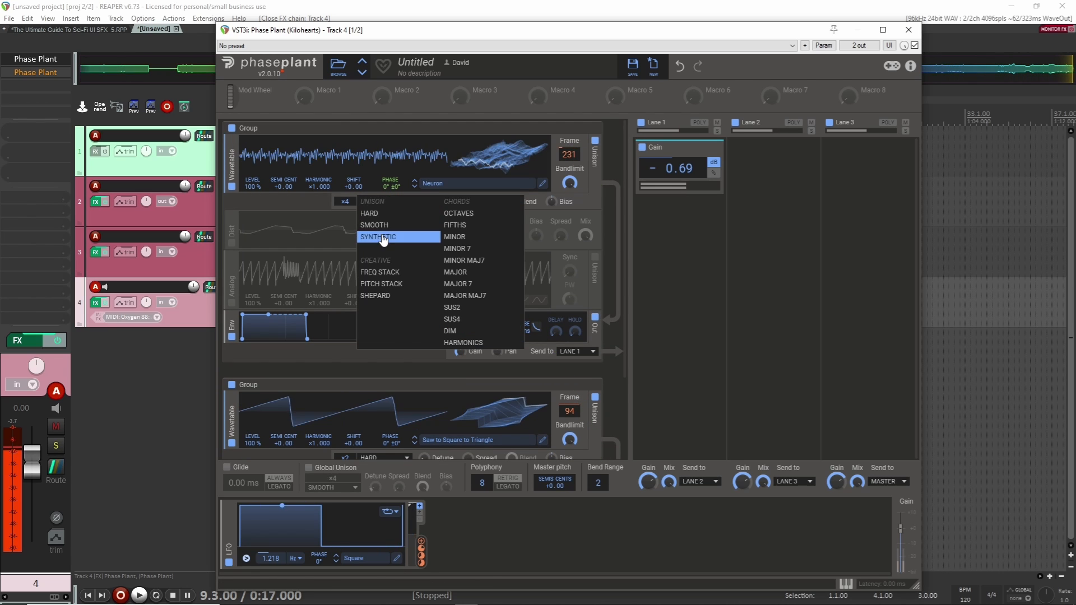
pyautogui.click(377, 236)
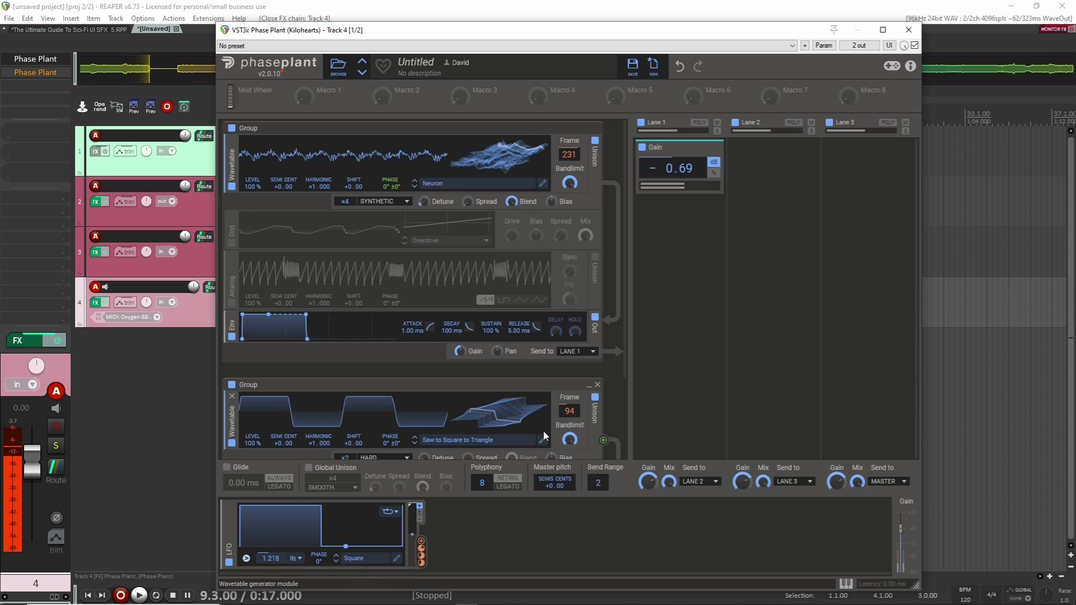
pyautogui.moveTo(345, 202); pyautogui.dragTo(345, 217)
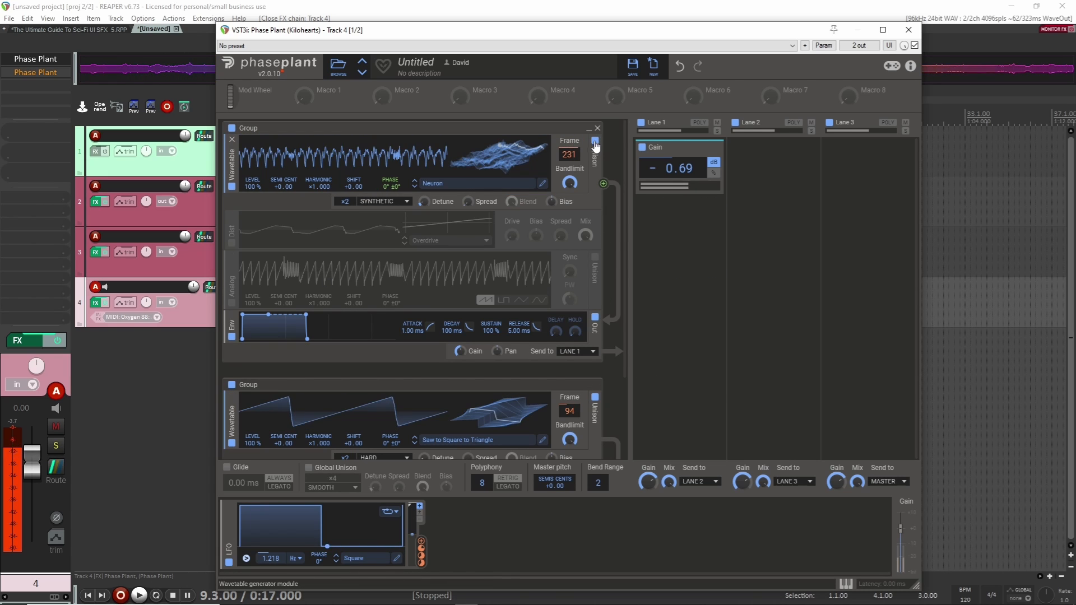
# Step: Lower the bandlimit of the upper Neuron wavetable and turn its unison off
pyautogui.moveTo(570, 184); pyautogui.dragTo(569, 225)
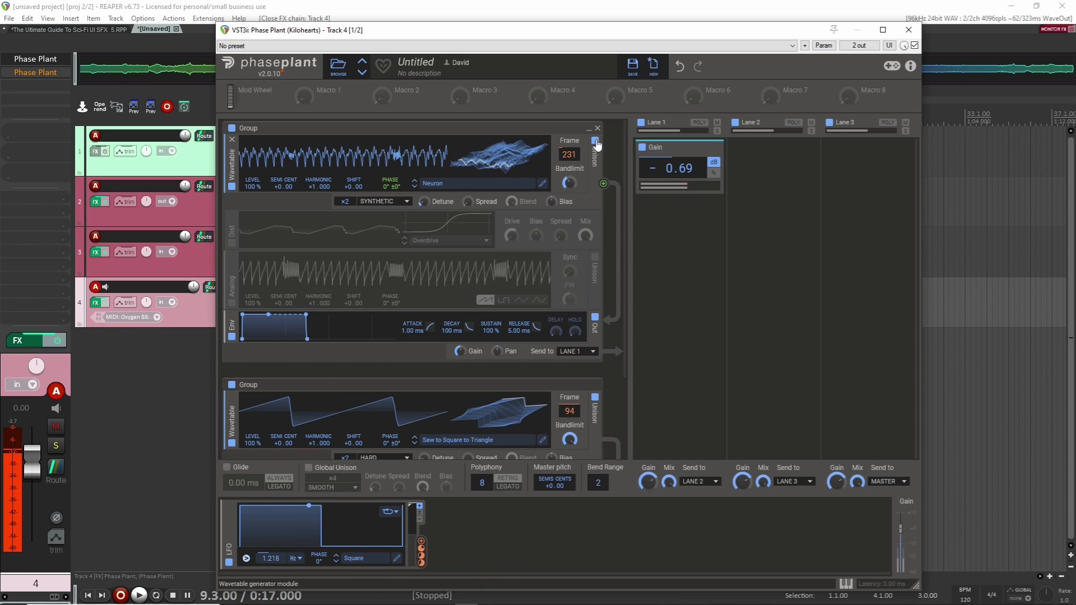
pyautogui.click(595, 140)
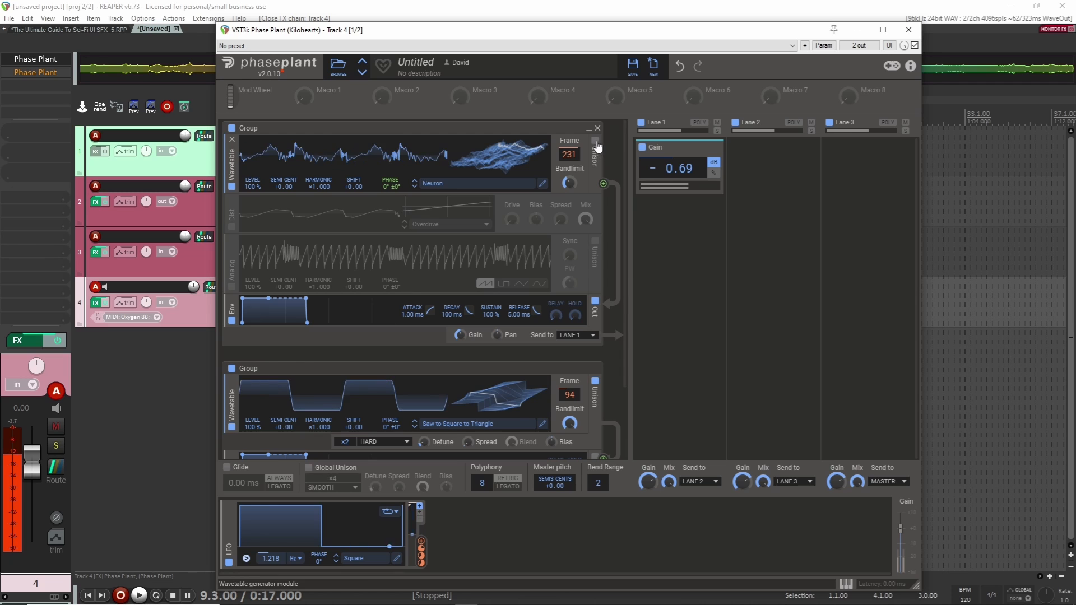
pyautogui.click(676, 219)
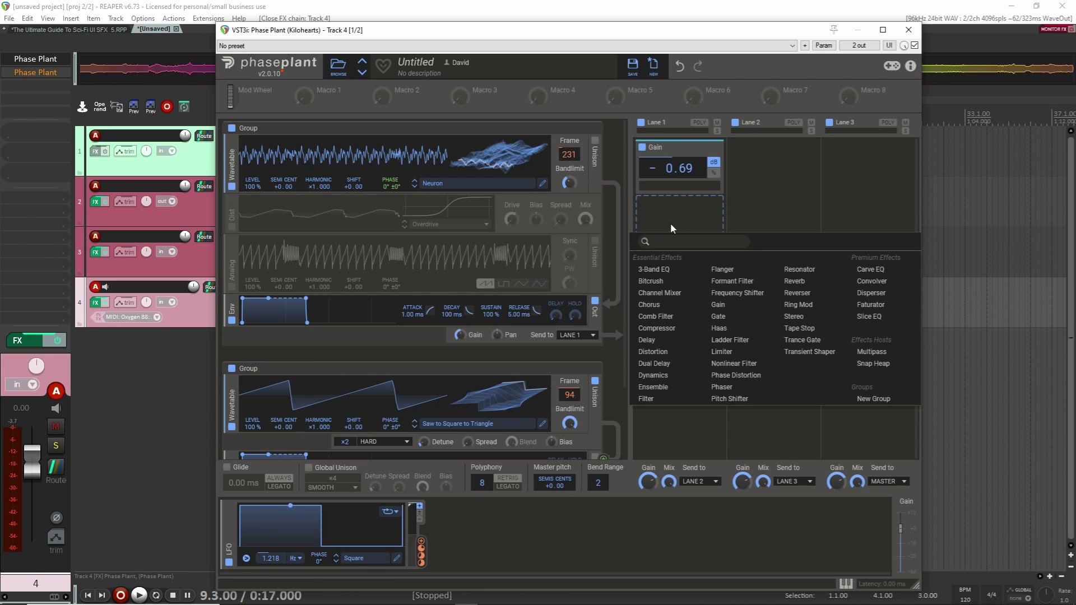
pyautogui.click(832, 168)
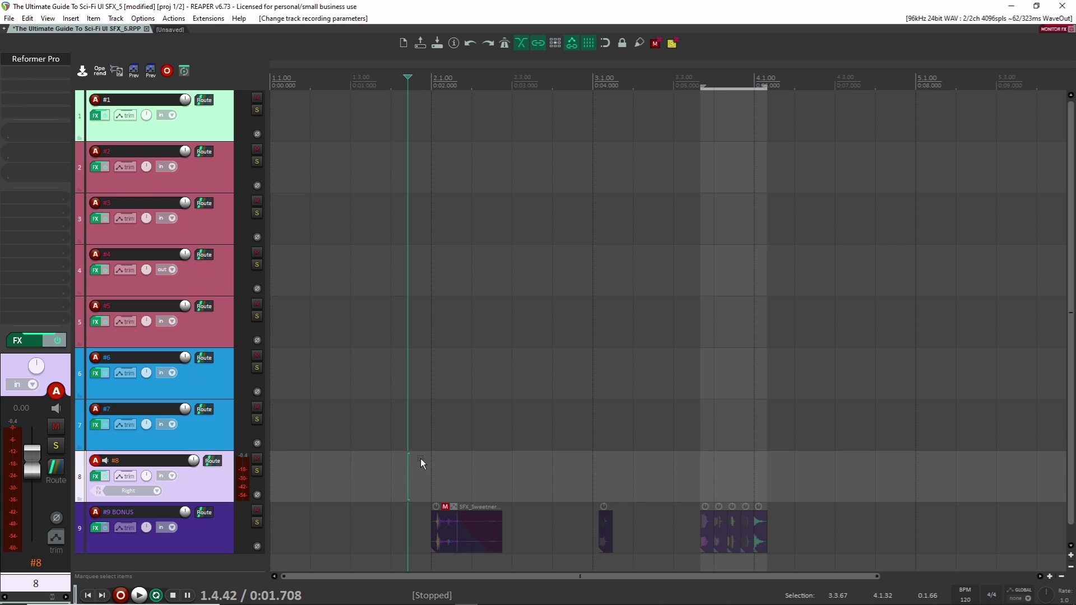
# Step: Open the Reformer Pro plug-in of track #8 and place its window over the empty arrange area
pyautogui.click(36, 59)
pyautogui.moveTo(406, 82); pyautogui.dragTo(515, 85)
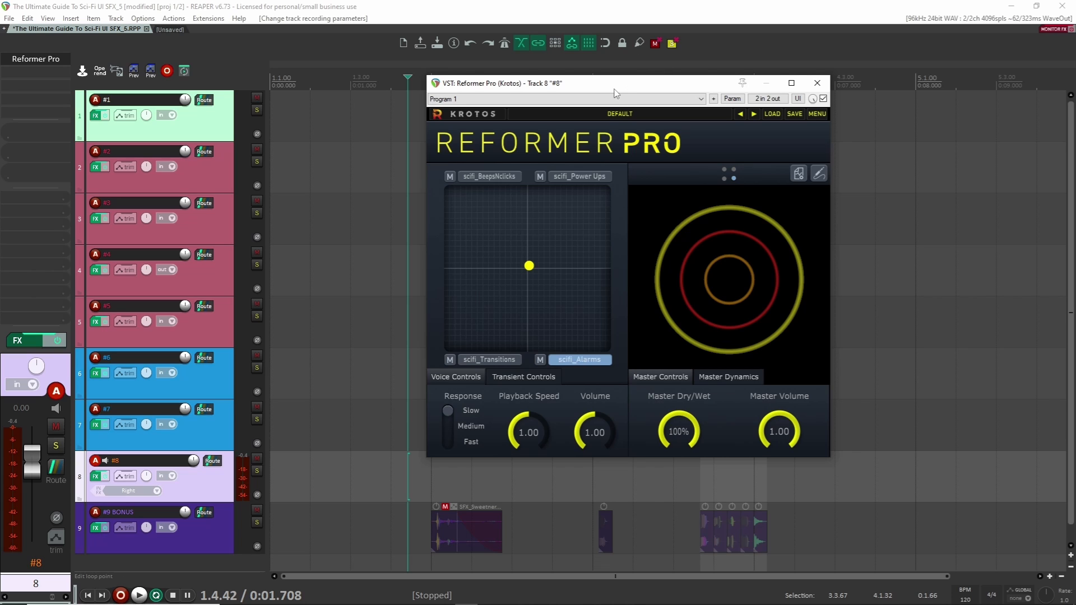
pyautogui.moveTo(613, 92); pyautogui.dragTo(620, 84)
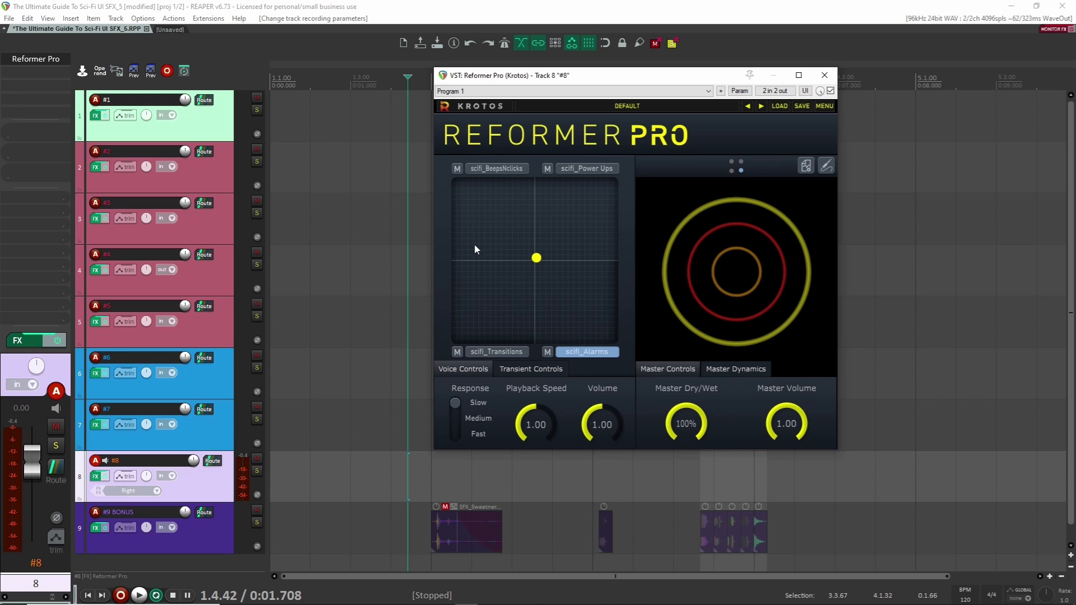
# Step: Examine the mono input choices for the recording input of track #8
pyautogui.click(159, 492)
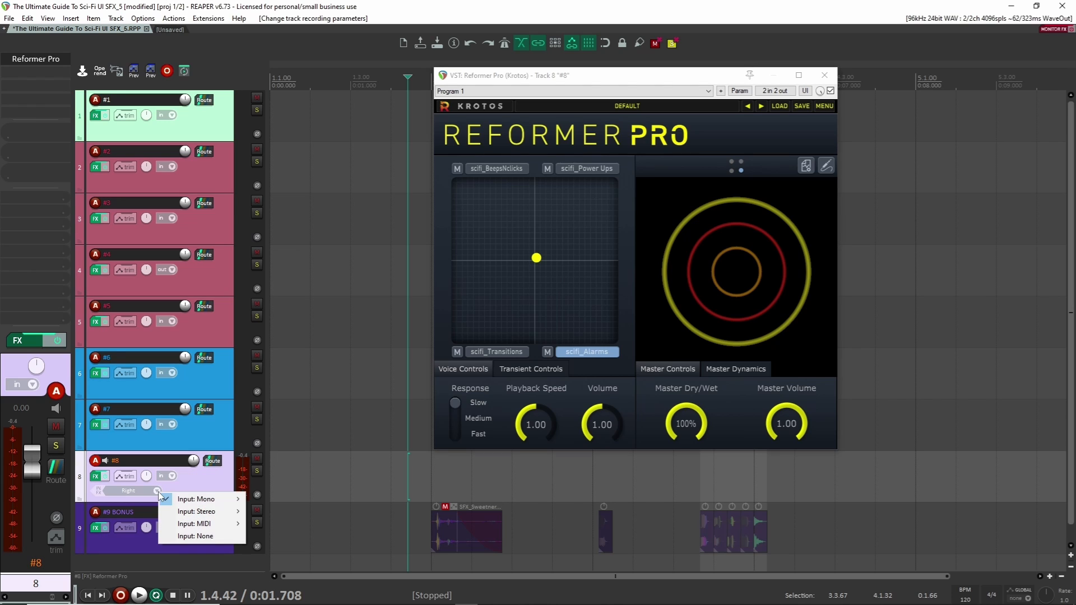
pyautogui.moveTo(192, 503)
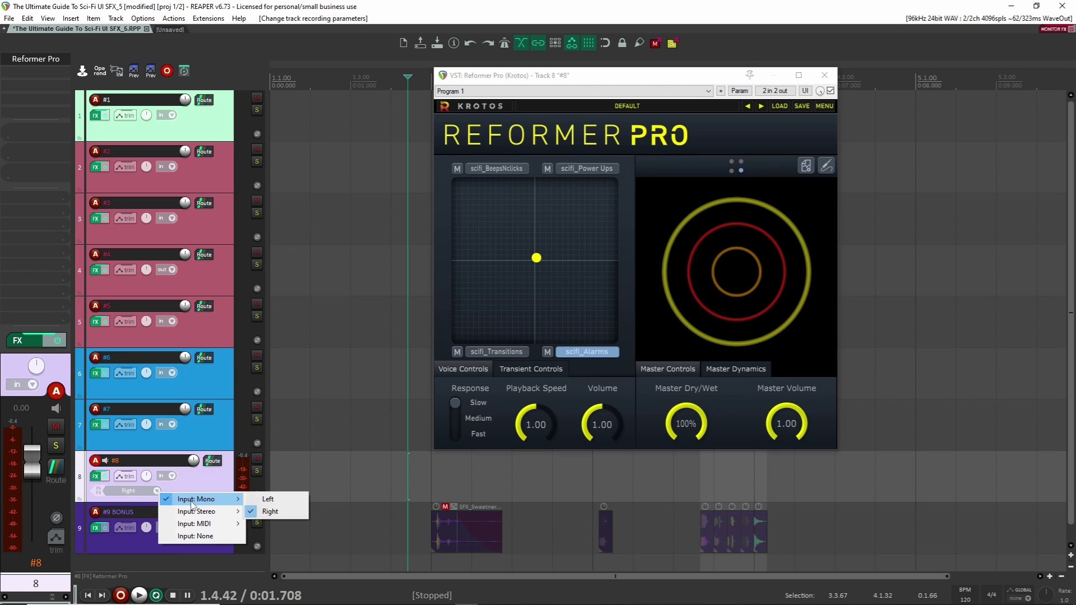
pyautogui.click(269, 499)
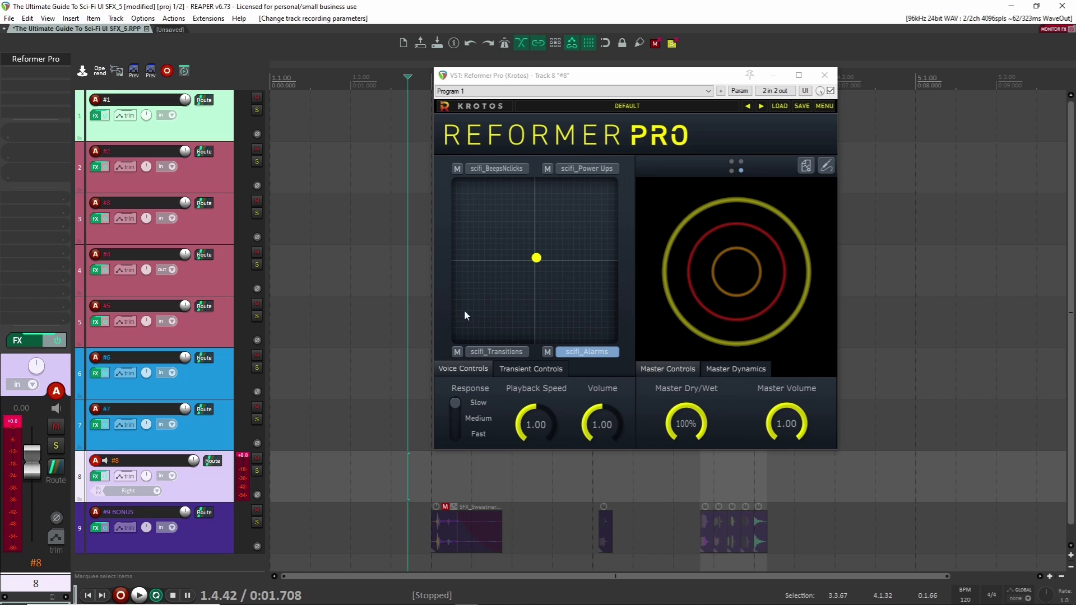
# Step: Move Reformer Pro's pad position to the edge between the scifi_BeepsNclicks and scifi_Transitions voices
pyautogui.moveTo(539, 265); pyautogui.dragTo(436, 177)
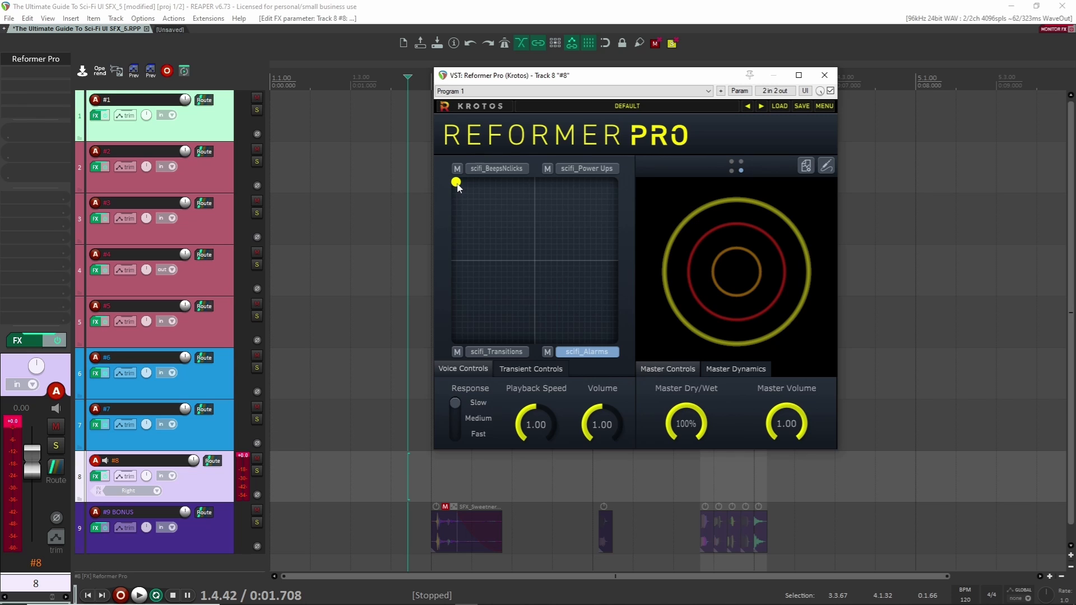
pyautogui.moveTo(457, 188); pyautogui.dragTo(518, 258)
pyautogui.moveTo(502, 264); pyautogui.dragTo(437, 267)
# Step: Open parameter modulation for Reformer Pro's padValueY and enable its LFO
pyautogui.hotkey('alt', 'm')
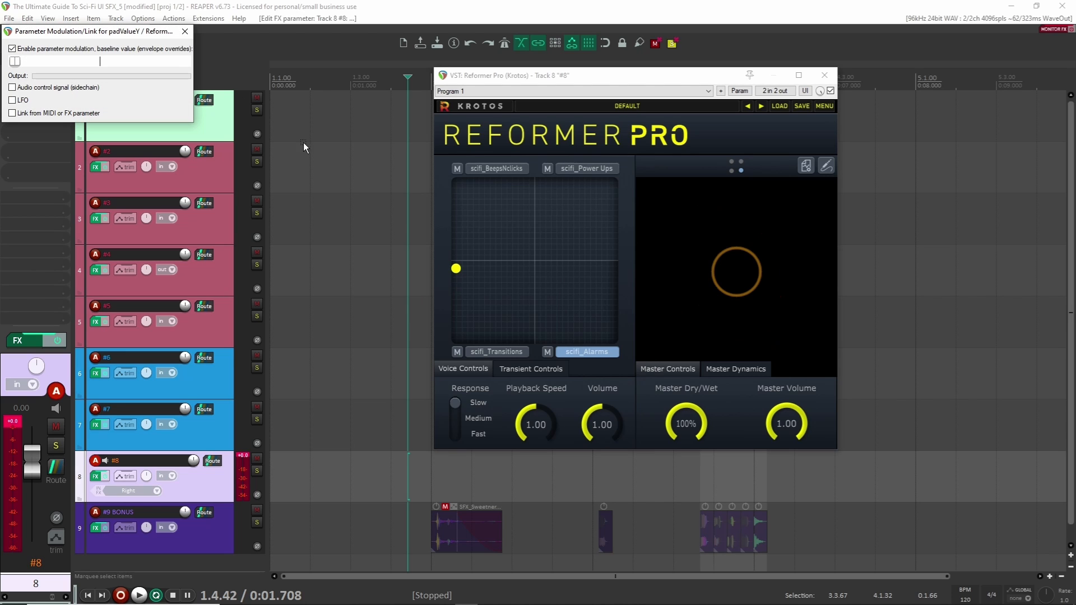
pyautogui.moveTo(72, 34); pyautogui.dragTo(473, 136)
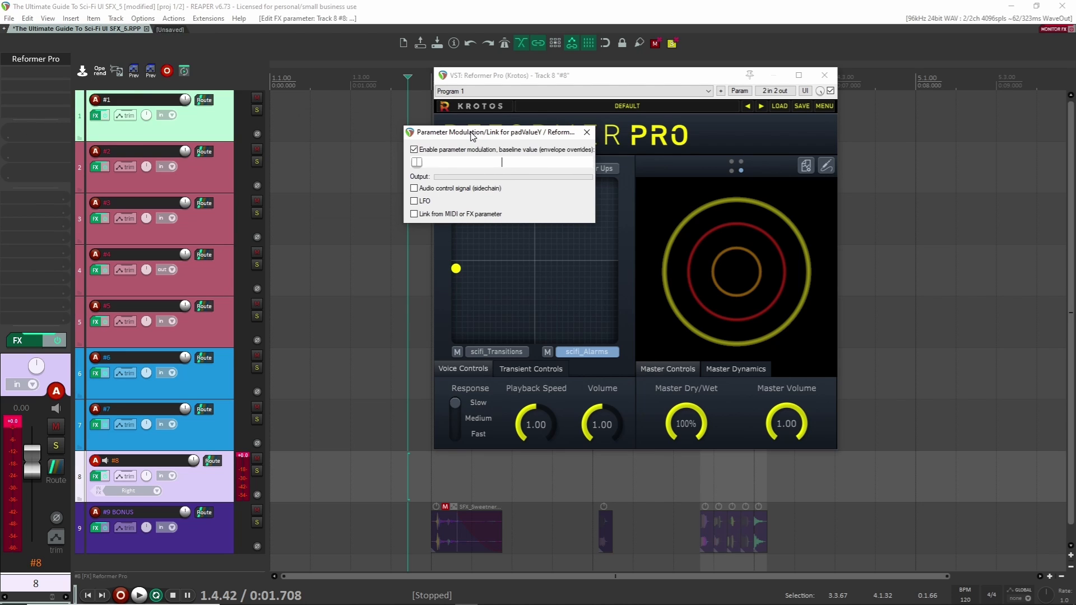
pyautogui.click(414, 202)
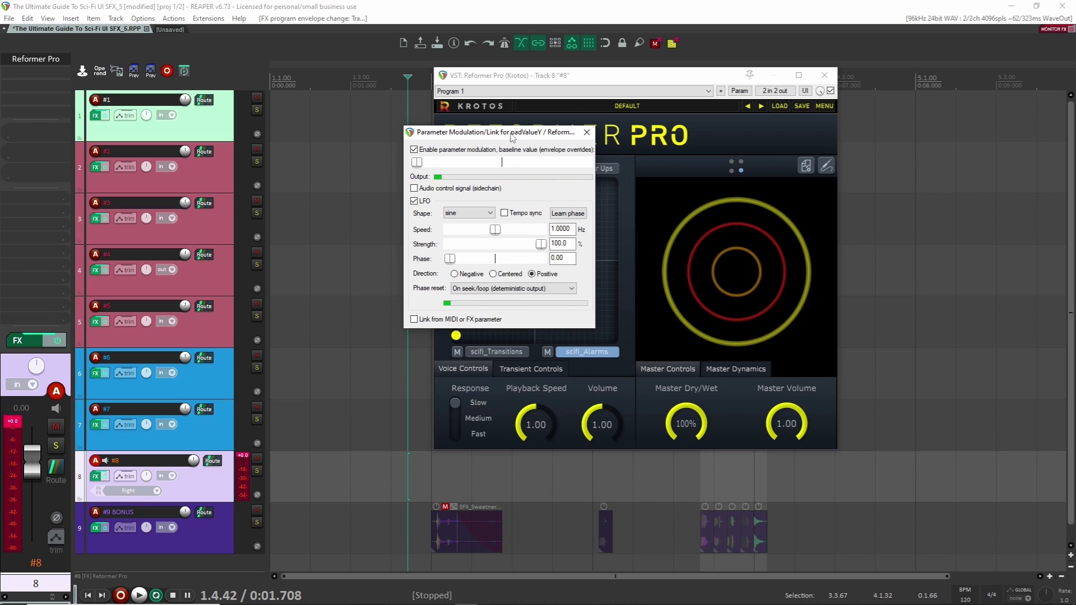
# Step: Set padValueY's LFO to centered direction with 33.0% strength, set its baseline to the middle, and close the modulation window
pyautogui.moveTo(482, 132); pyautogui.dragTo(698, 168)
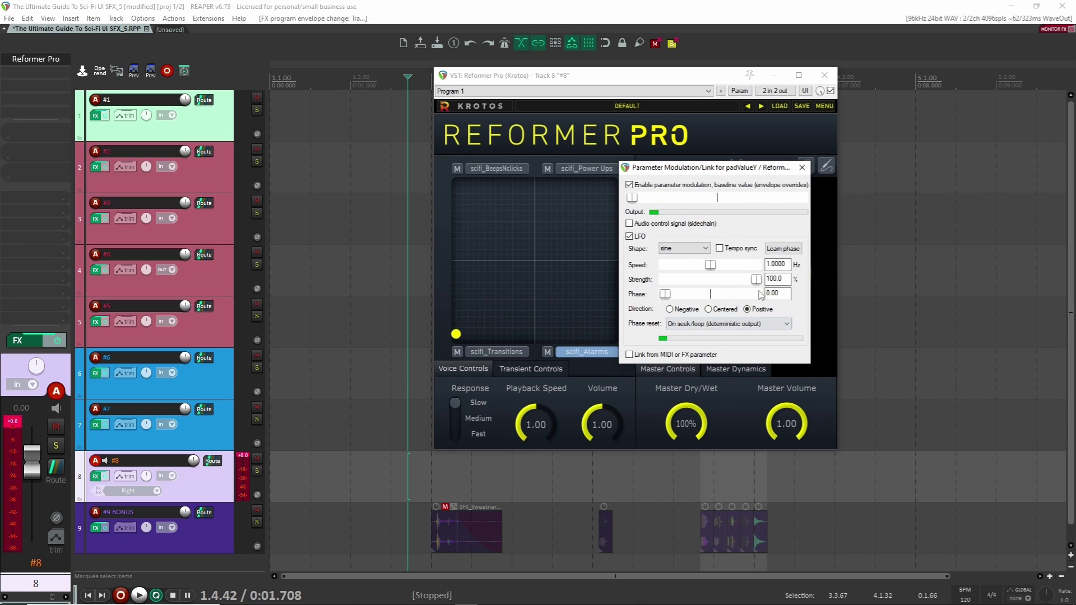
pyautogui.moveTo(755, 279); pyautogui.dragTo(711, 277)
pyautogui.moveTo(634, 199); pyautogui.dragTo(716, 198)
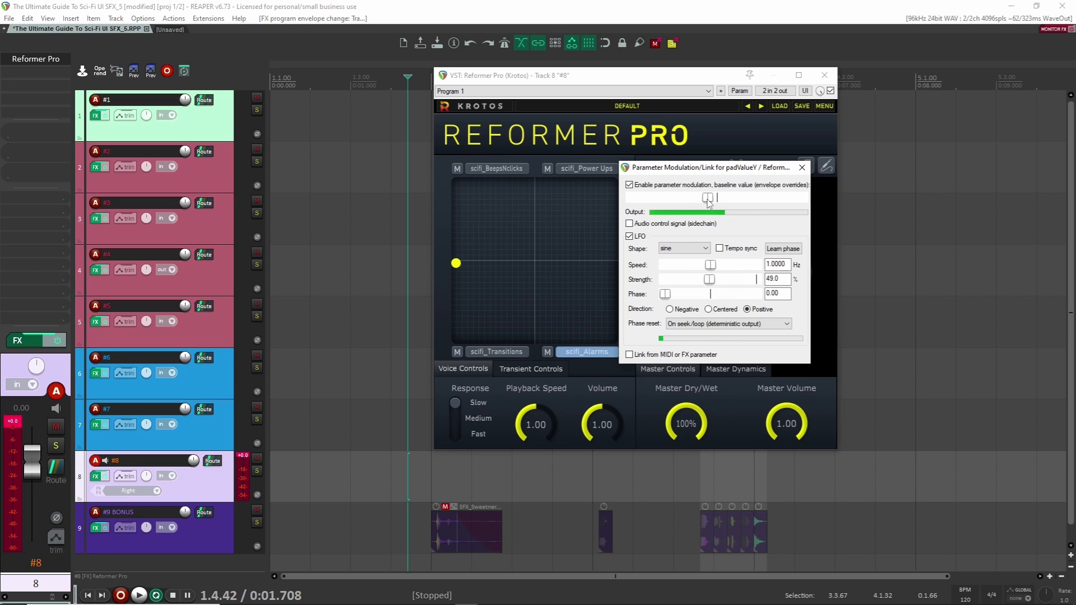
pyautogui.click(708, 309)
pyautogui.moveTo(709, 279); pyautogui.dragTo(695, 279)
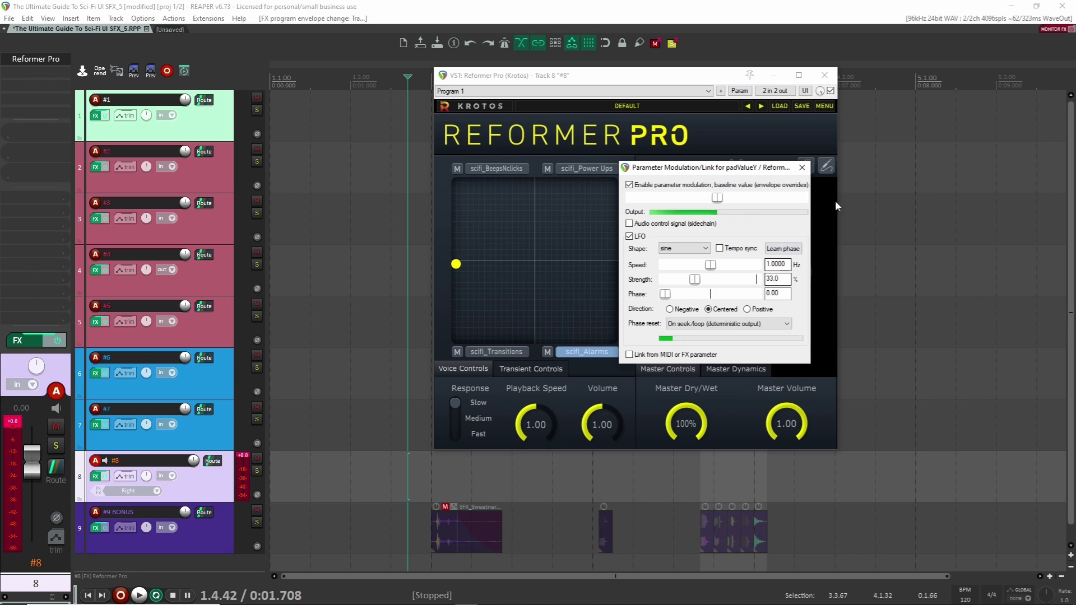
pyautogui.click(802, 167)
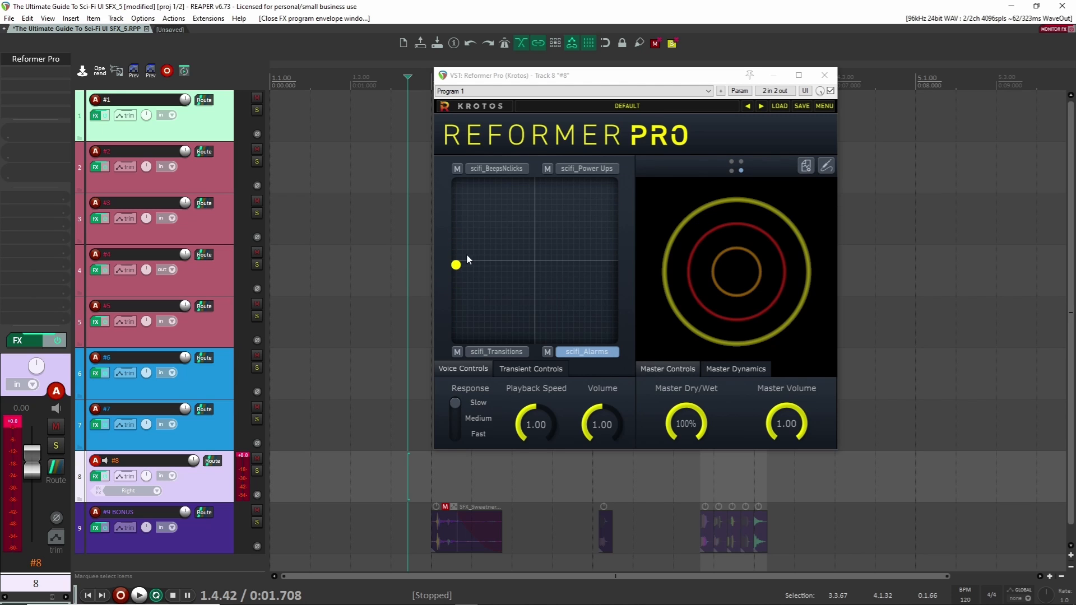
pyautogui.press('space')
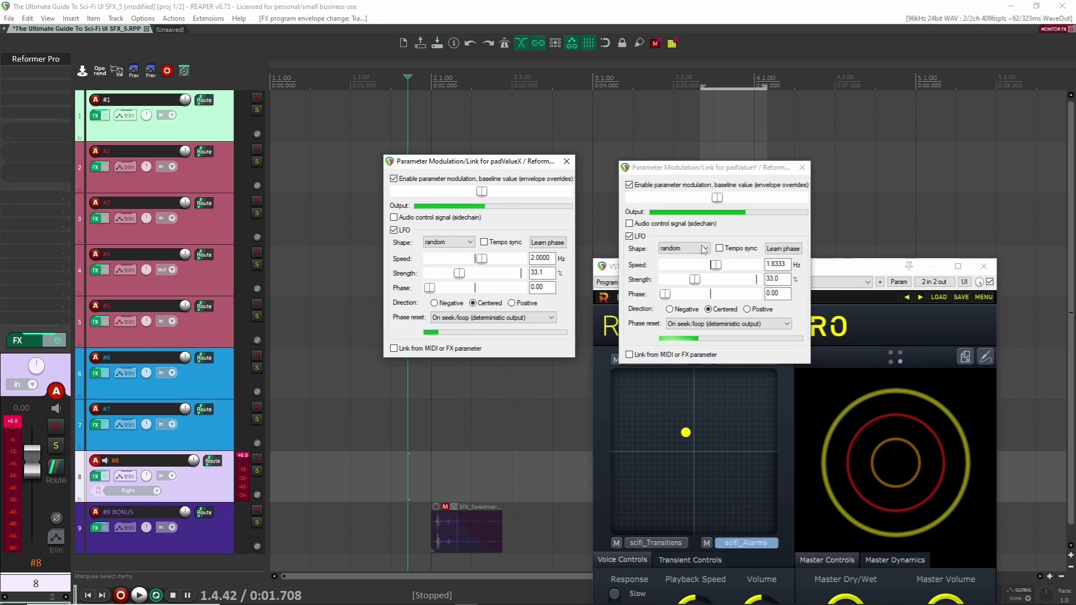
# Step: Close the padValueX and padValueY modulation windows and move the Reformer Pro window to the middle of the arrange area
pyautogui.click(704, 249)
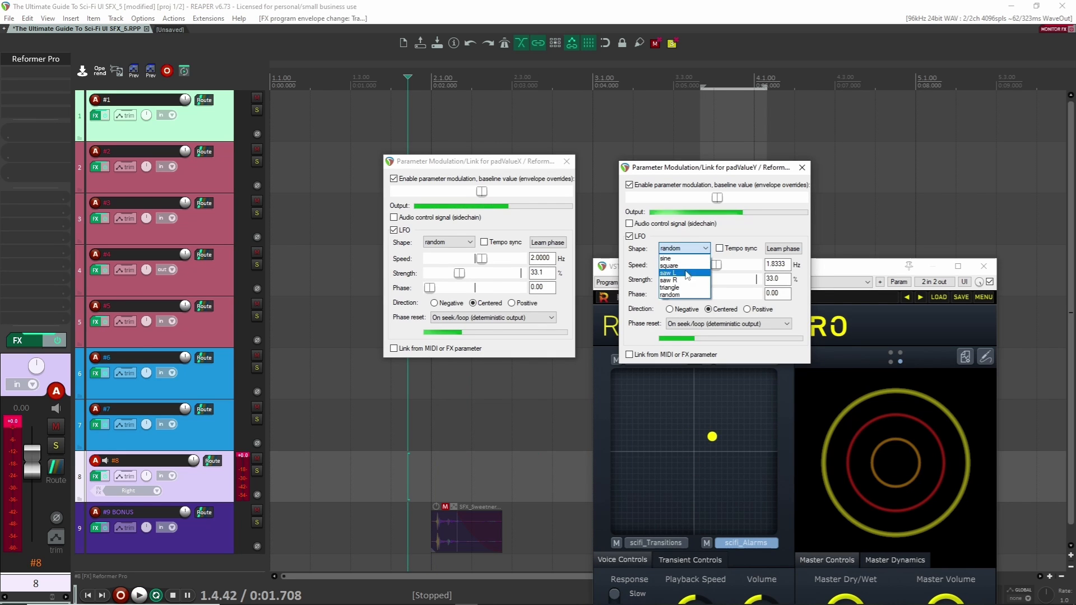
pyautogui.click(802, 168)
pyautogui.click(801, 168)
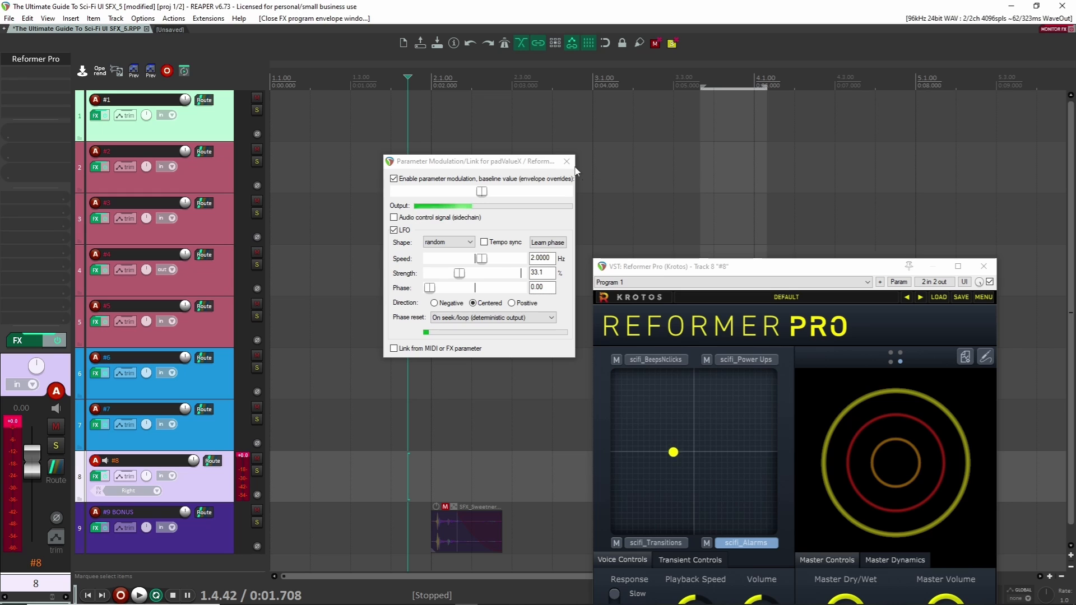
pyautogui.click(566, 161)
pyautogui.moveTo(763, 269); pyautogui.dragTo(621, 166)
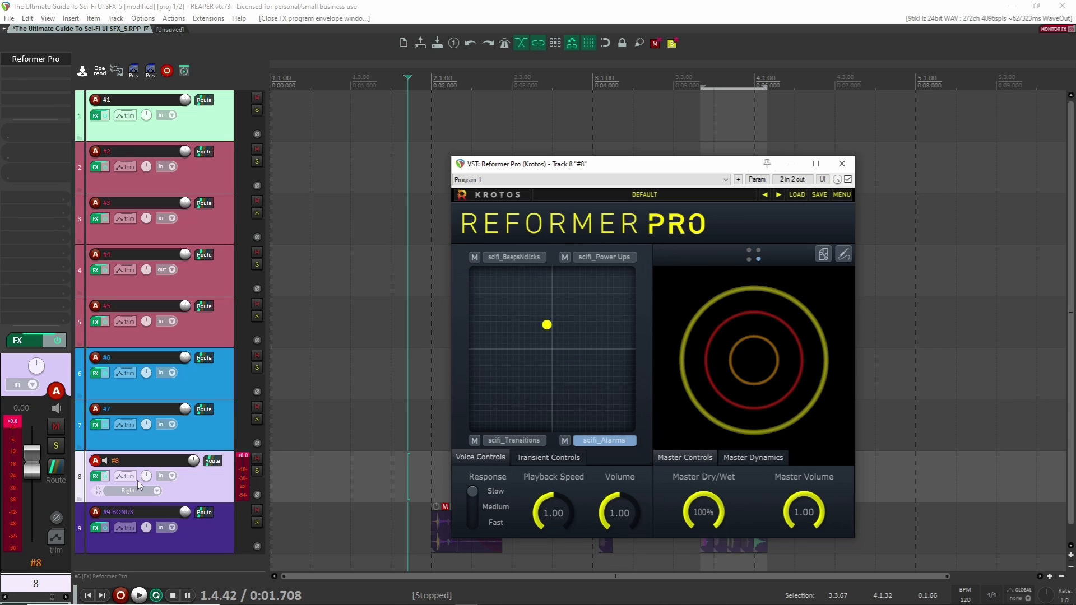
# Step: Set the recording input of track #8 to the mono Left channel
pyautogui.click(157, 490)
pyautogui.moveTo(193, 500)
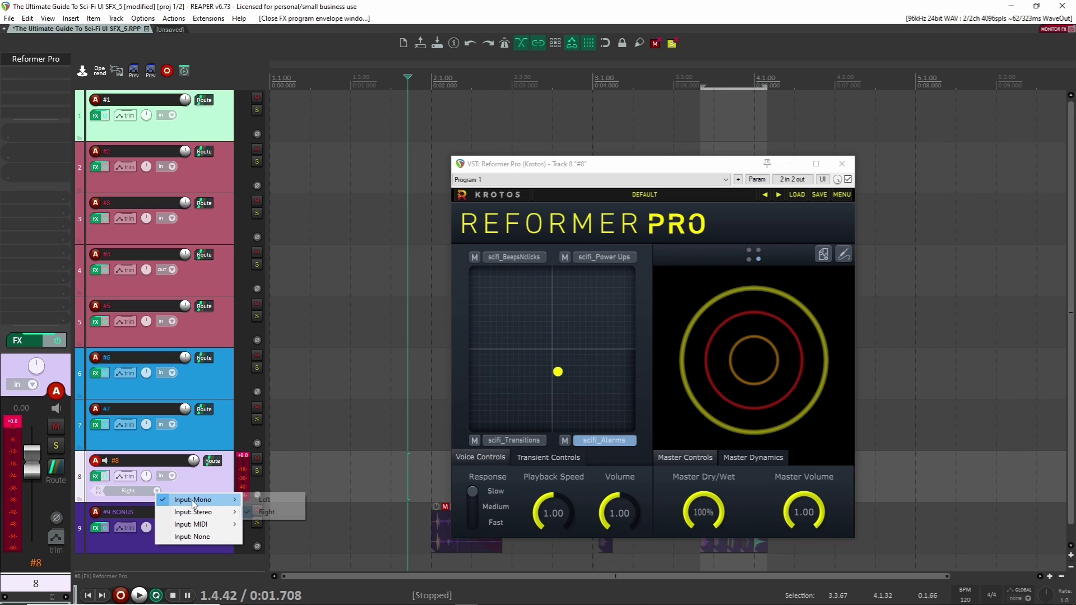
pyautogui.click(267, 500)
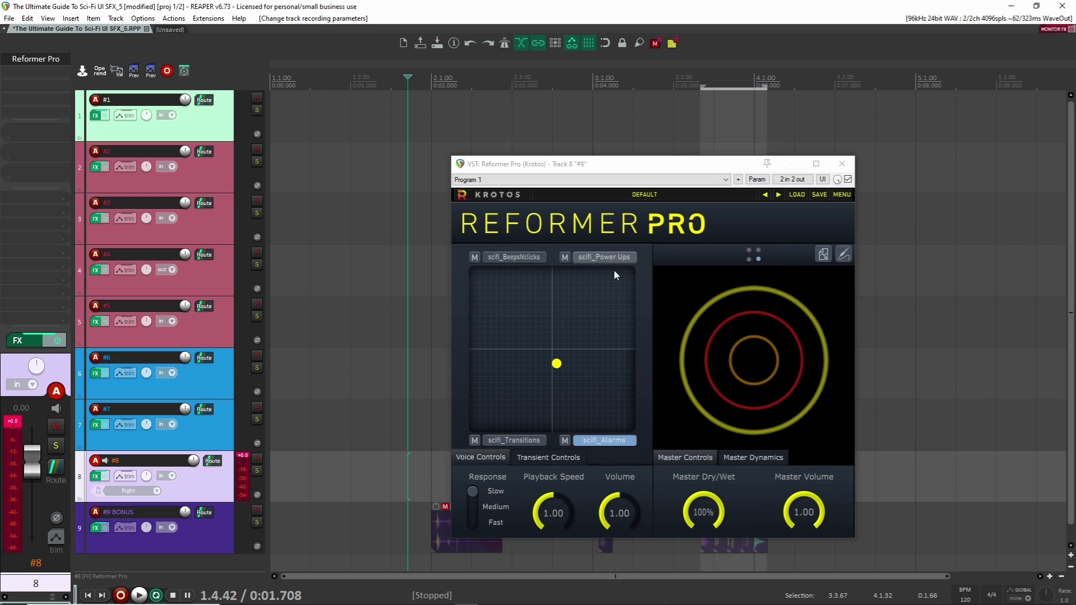
# Step: Open the editing tool above Reformer Pro's circular display and reposition the plug-in window
pyautogui.click(844, 253)
pyautogui.moveTo(715, 164); pyautogui.dragTo(640, 118)
pyautogui.moveTo(825, 254)
pyautogui.mouseDown()
pyautogui.moveTo(924, 250)
pyautogui.moveTo(819, 261)
pyautogui.mouseUp()
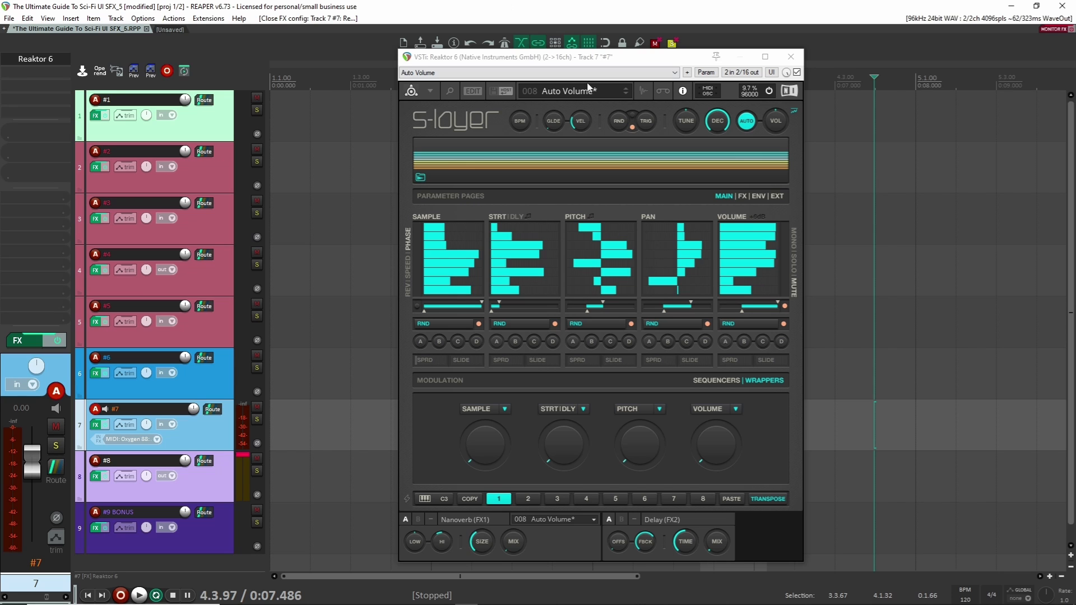
# Step: Examine the sample map of Reaktor's s-layer instrument on track #7 and close it again
pyautogui.click(643, 91)
pyautogui.moveTo(651, 21); pyautogui.dragTo(605, 25)
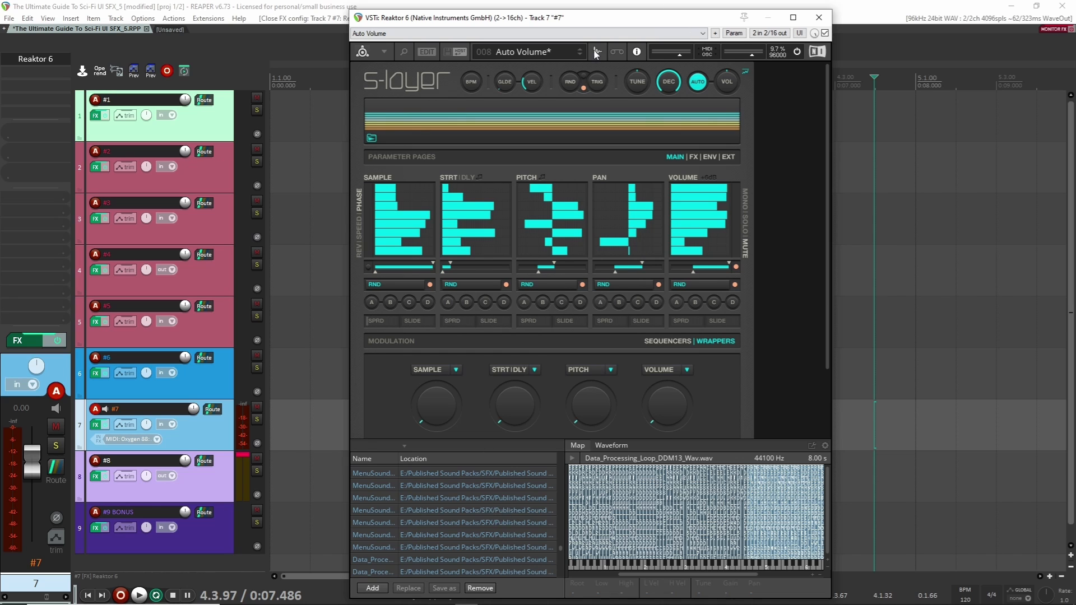
pyautogui.click(596, 52)
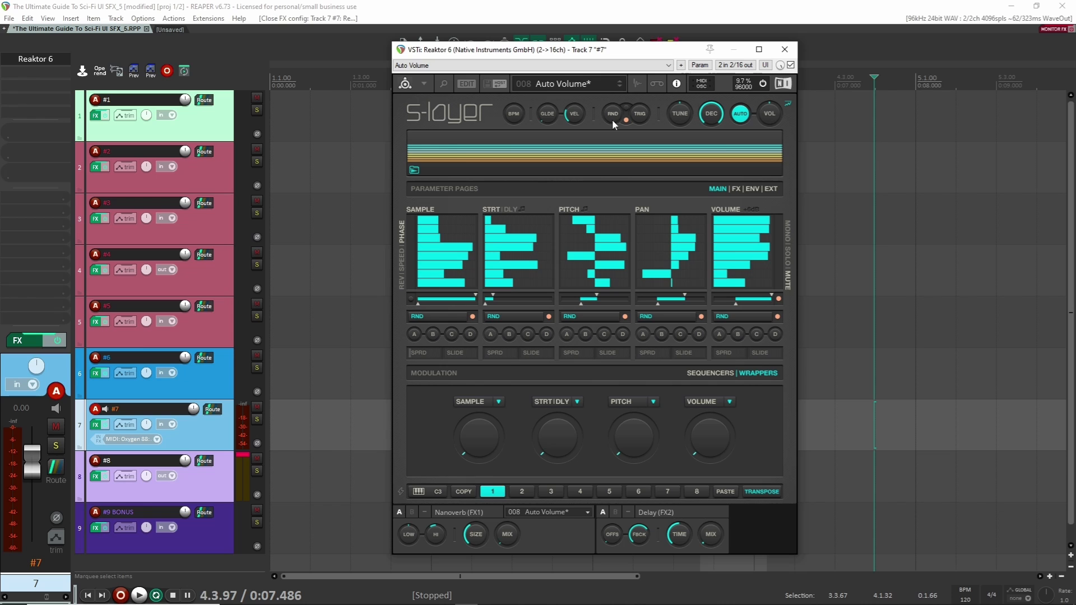
# Step: Examine the envelope parameter page of s-layer and return to its main page
pyautogui.moveTo(632, 52); pyautogui.dragTo(656, 55)
pyautogui.click(774, 191)
pyautogui.click(745, 191)
pyautogui.click(777, 192)
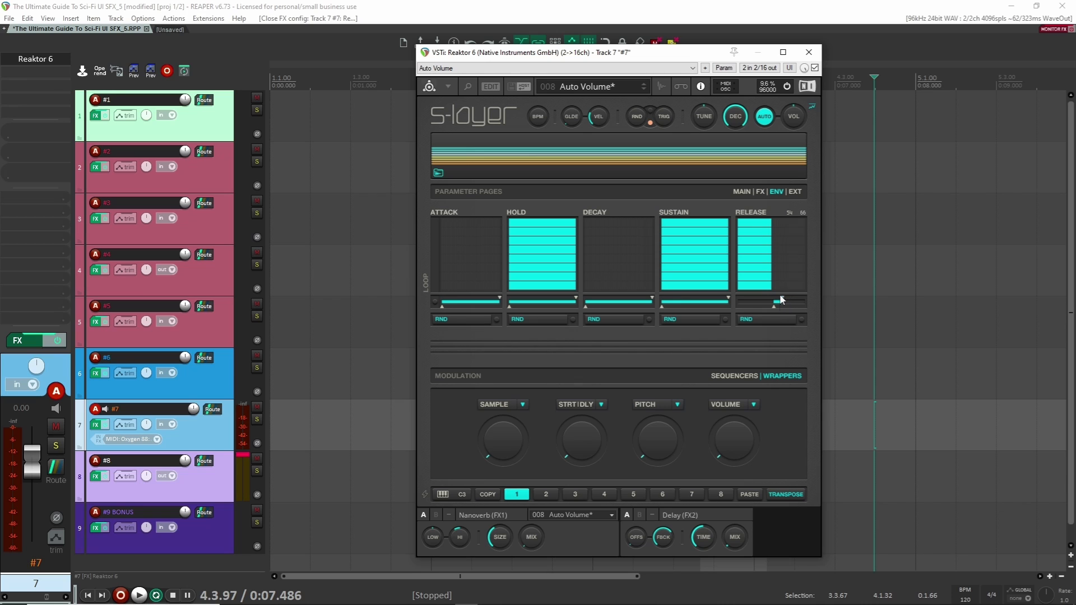
pyautogui.click(744, 191)
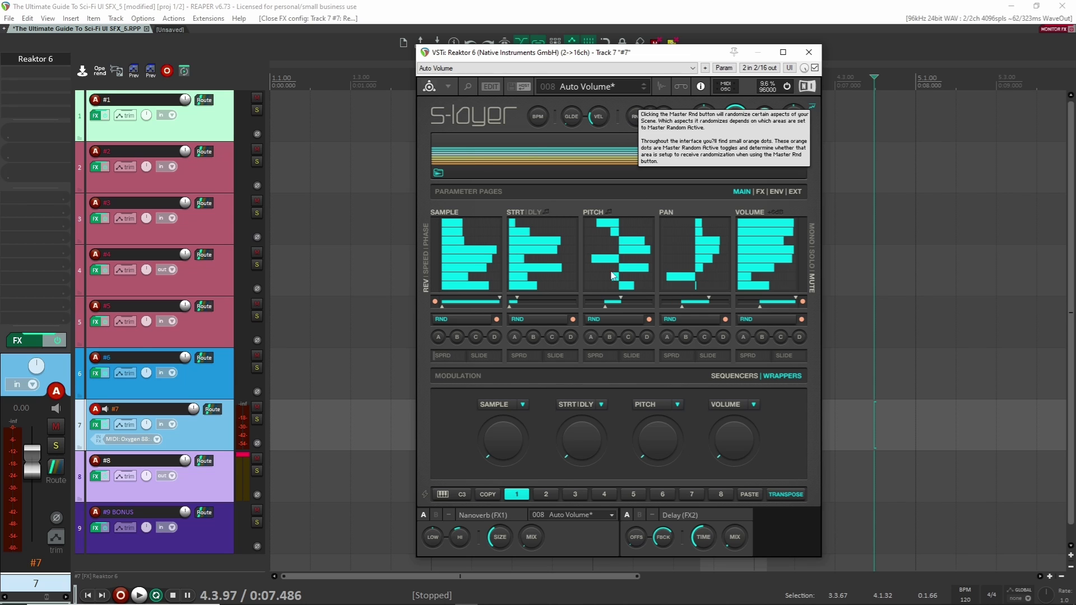
# Step: Randomize the s-layer scene twice with the master randomizer, checking the envelope release range in between
pyautogui.click(637, 116)
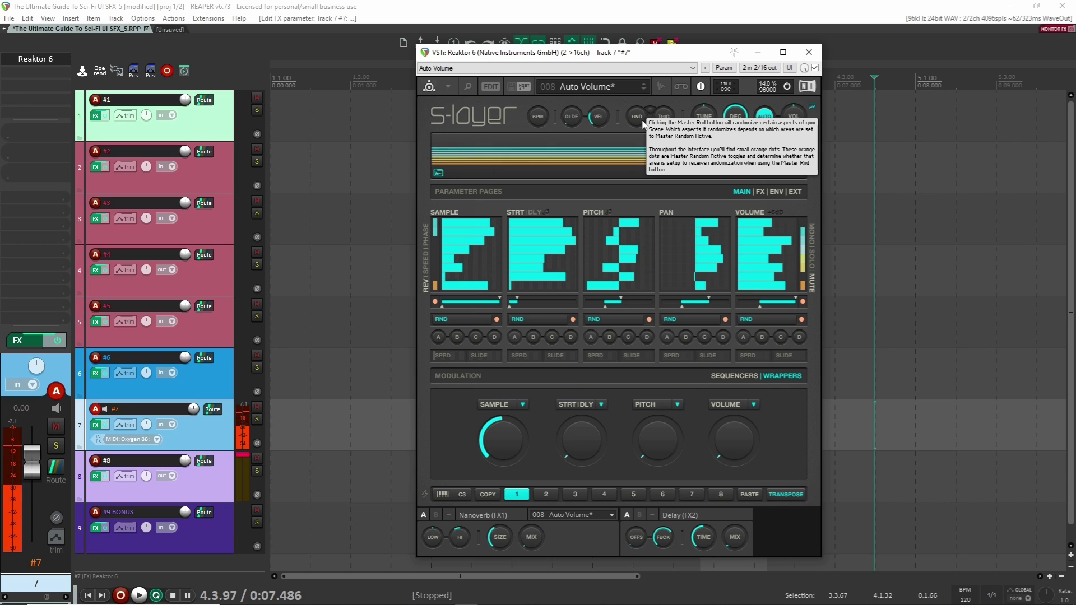
pyautogui.click(776, 191)
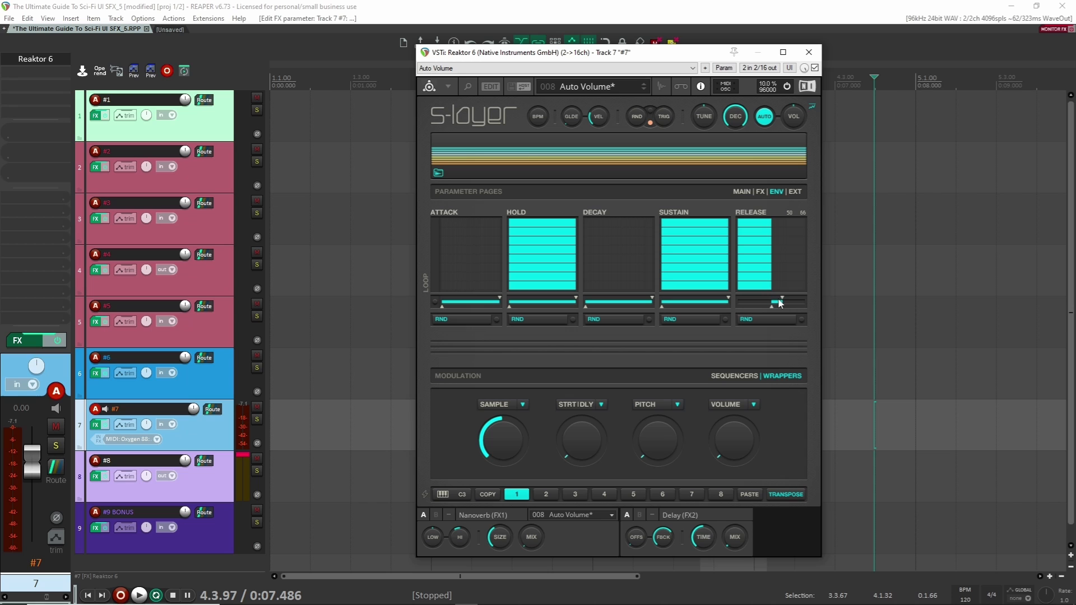
pyautogui.click(739, 192)
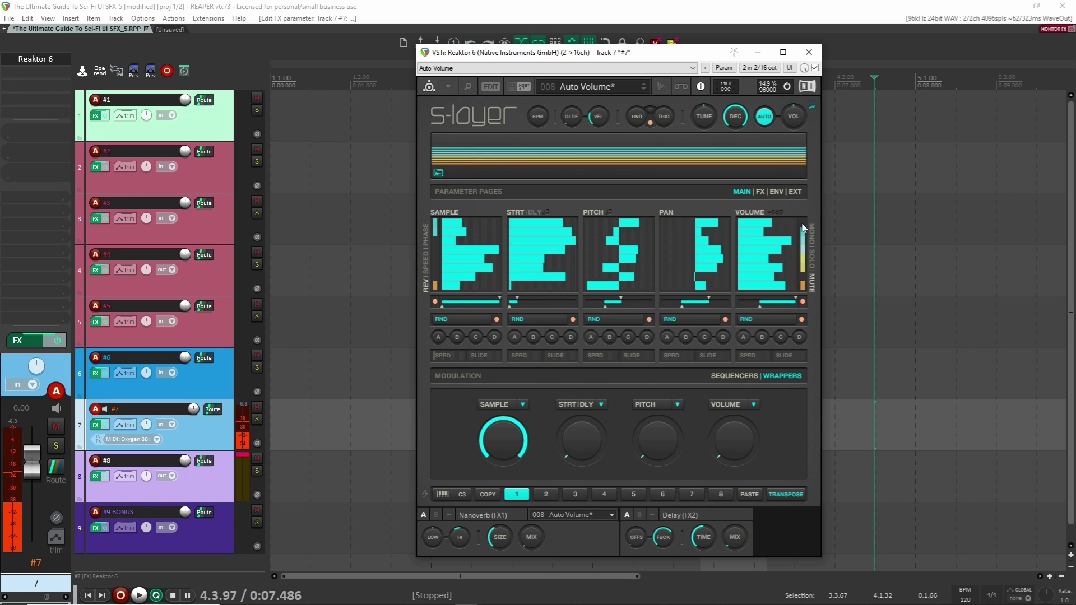
pyautogui.click(636, 117)
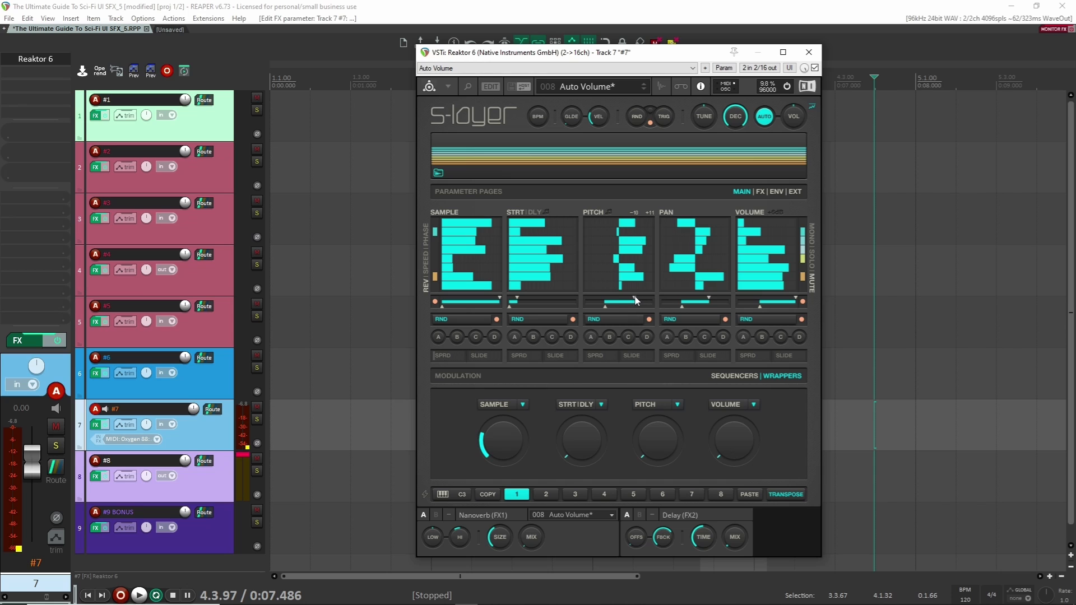
# Step: Widen s-layer's pitch randomization range to its full extent and randomize the scene repeatedly to generate new sound variations
pyautogui.moveTo(634, 303); pyautogui.dragTo(585, 308)
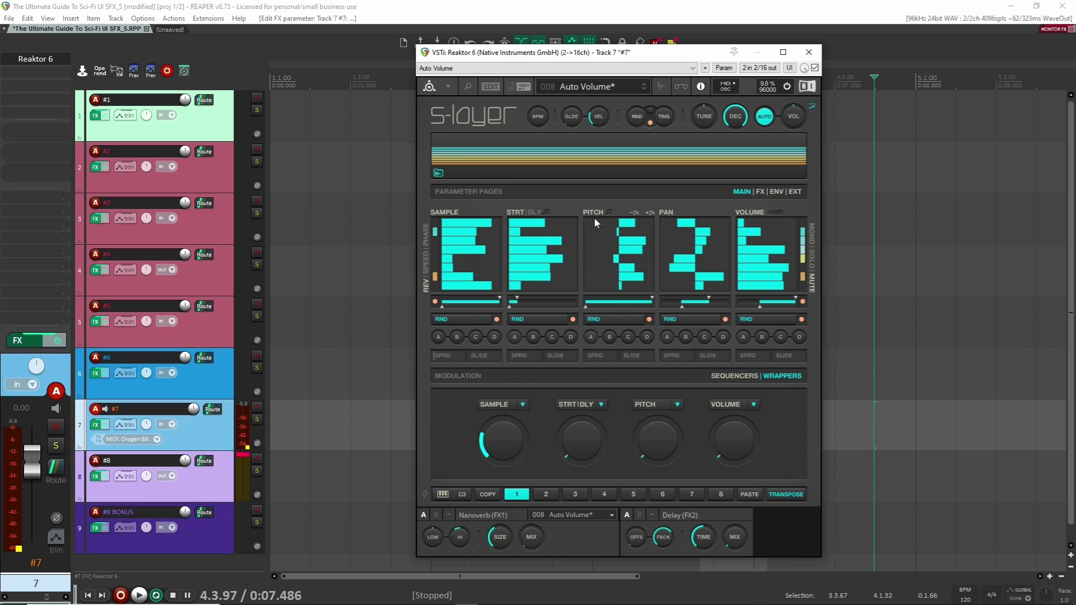
pyautogui.click(637, 117)
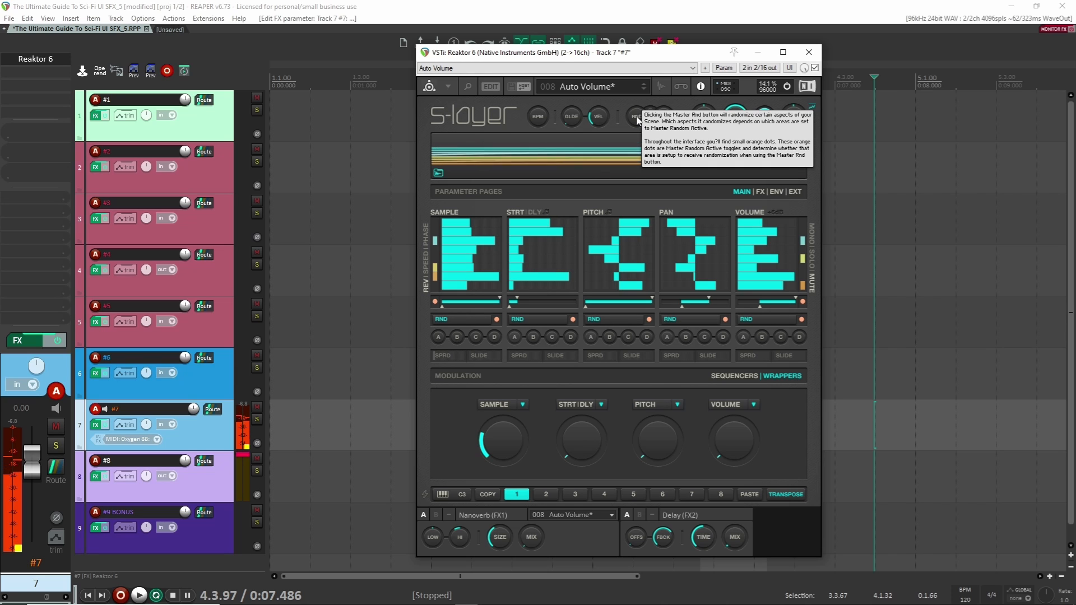
pyautogui.click(639, 118)
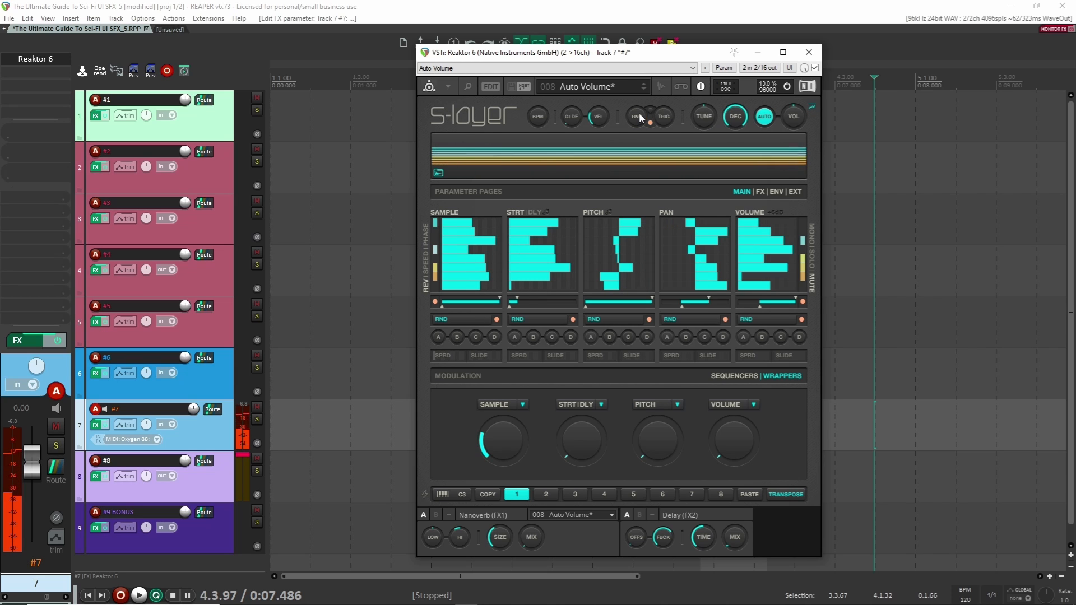
pyautogui.click(640, 117)
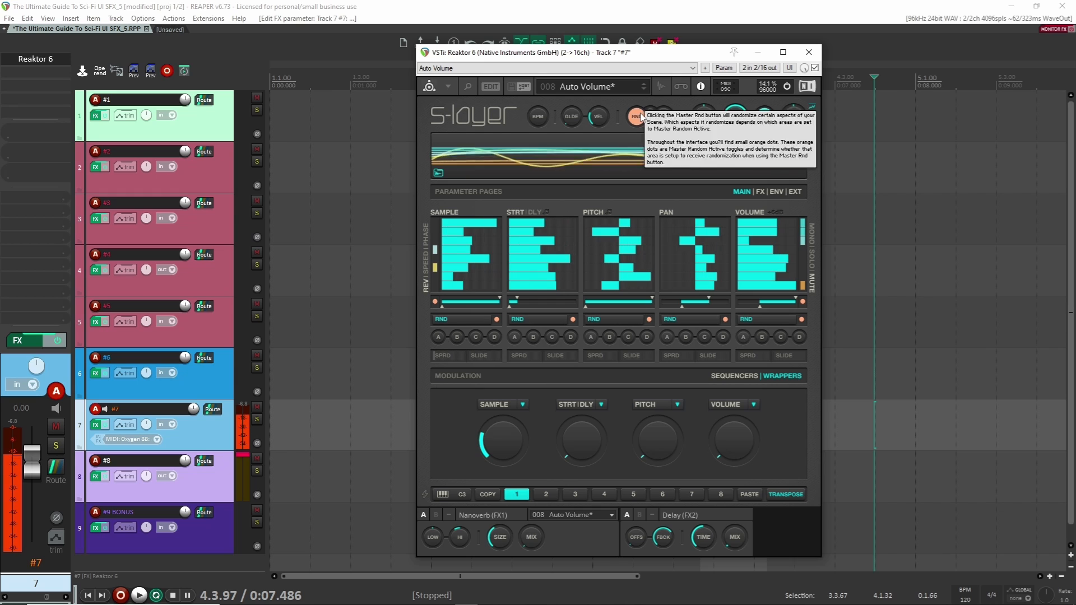
pyautogui.click(641, 116)
pyautogui.click(642, 116)
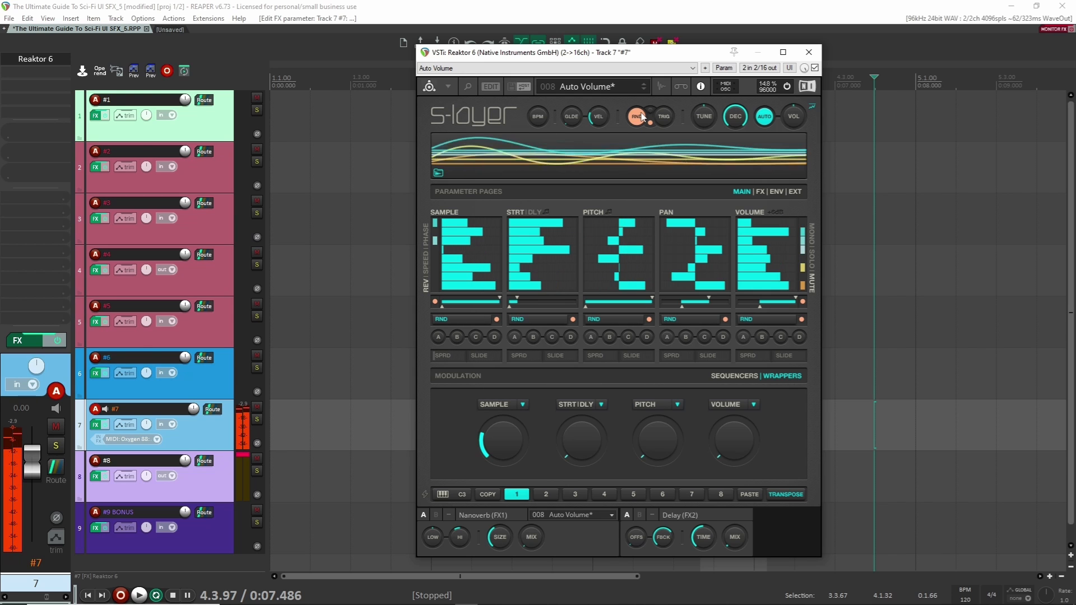
pyautogui.click(641, 116)
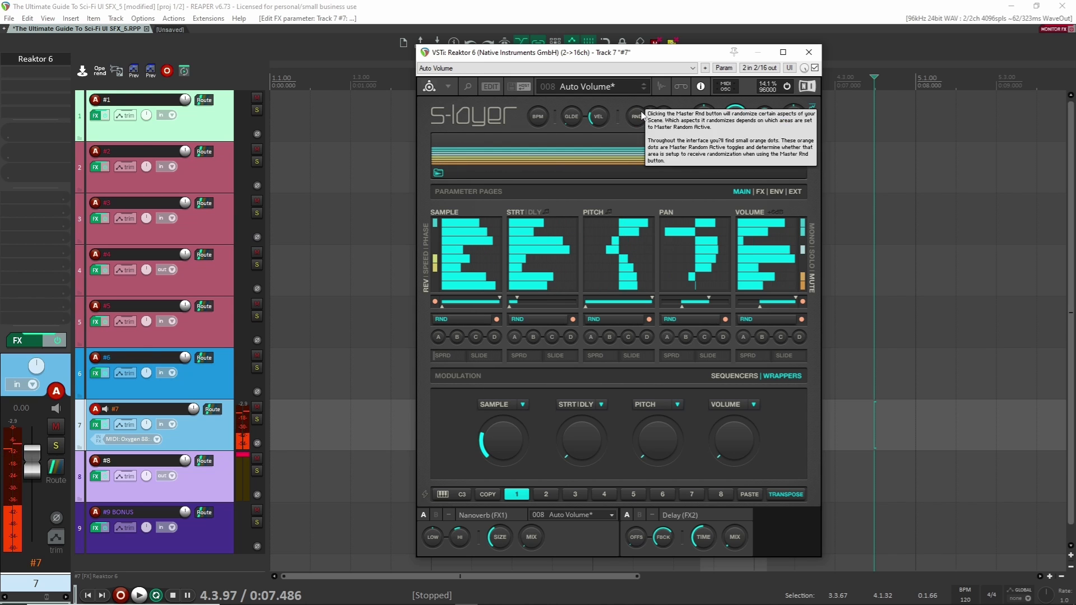
pyautogui.click(641, 116)
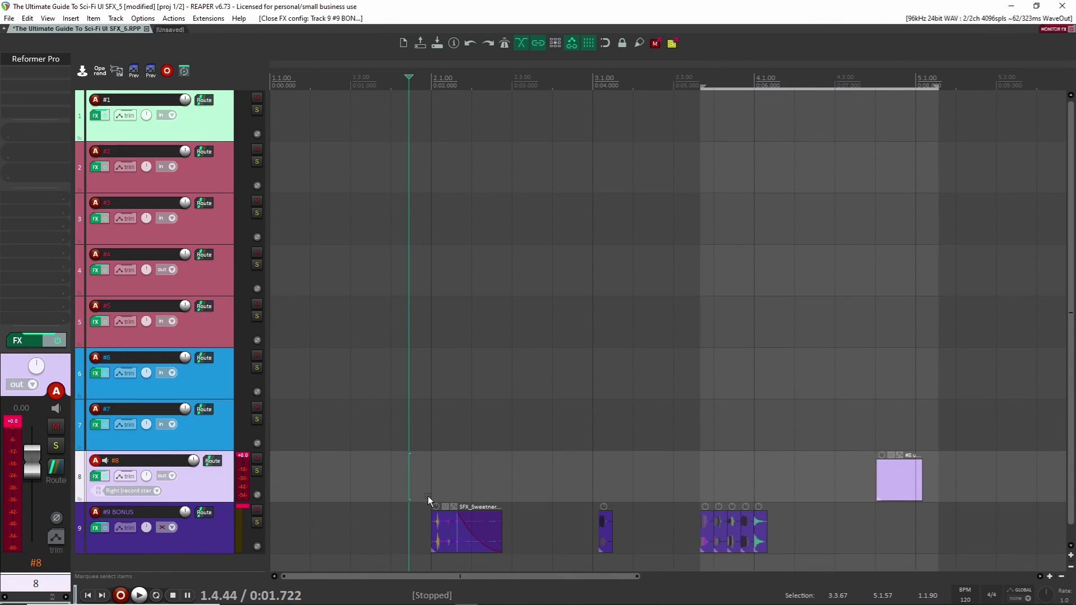
# Step: View the Infiltrator plug-in's effect settings on track #9 BONUS and close its window
pyautogui.click(212, 546)
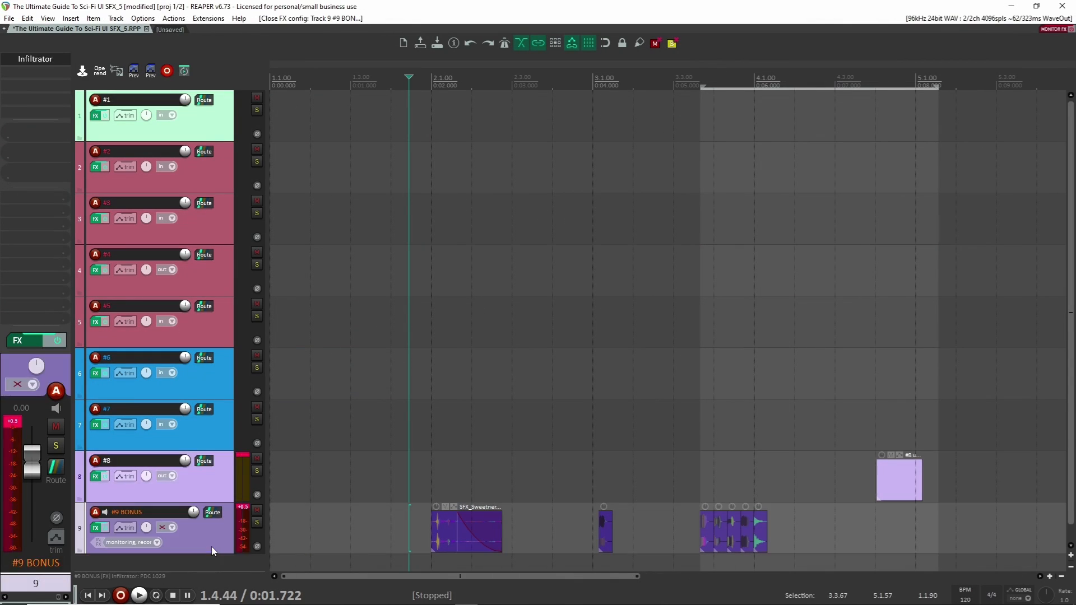
pyautogui.click(45, 61)
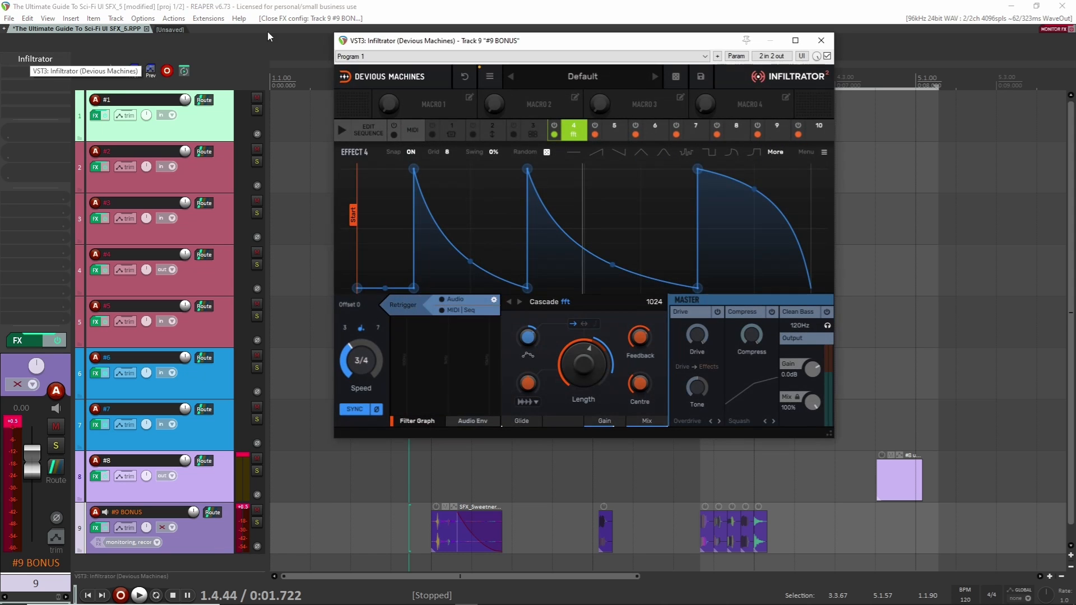
pyautogui.click(831, 39)
# Step: Place the edit cursor at the start of the SFX_Sweetner item and audition the item with Infiltrator bypassed
pyautogui.click(430, 472)
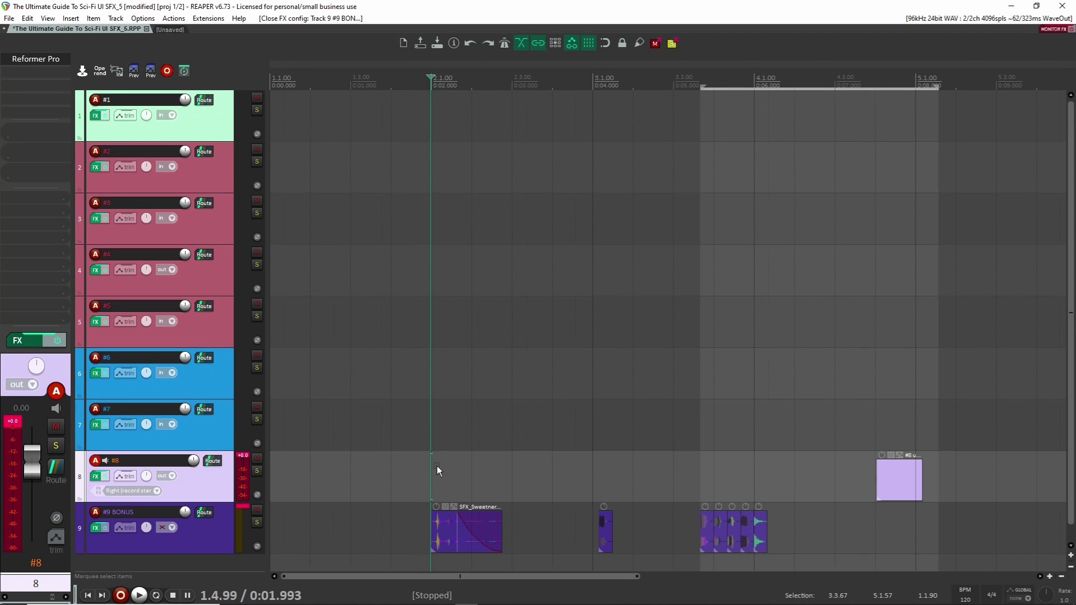
pyautogui.scroll(3, 436, 466)
pyautogui.scroll(-5, 443, 472)
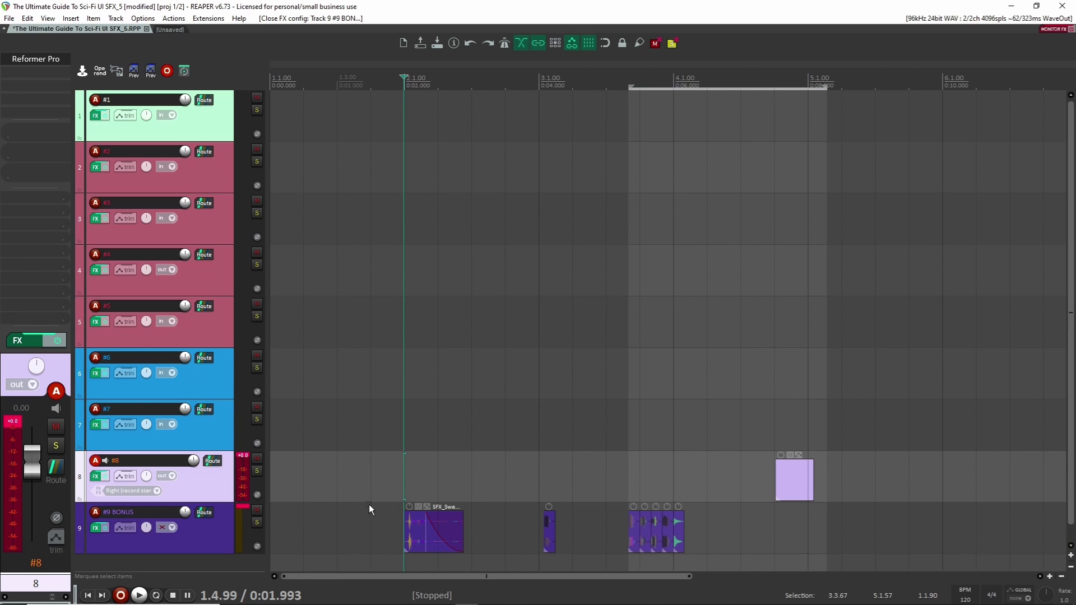
pyautogui.press('space')
pyautogui.press('b')
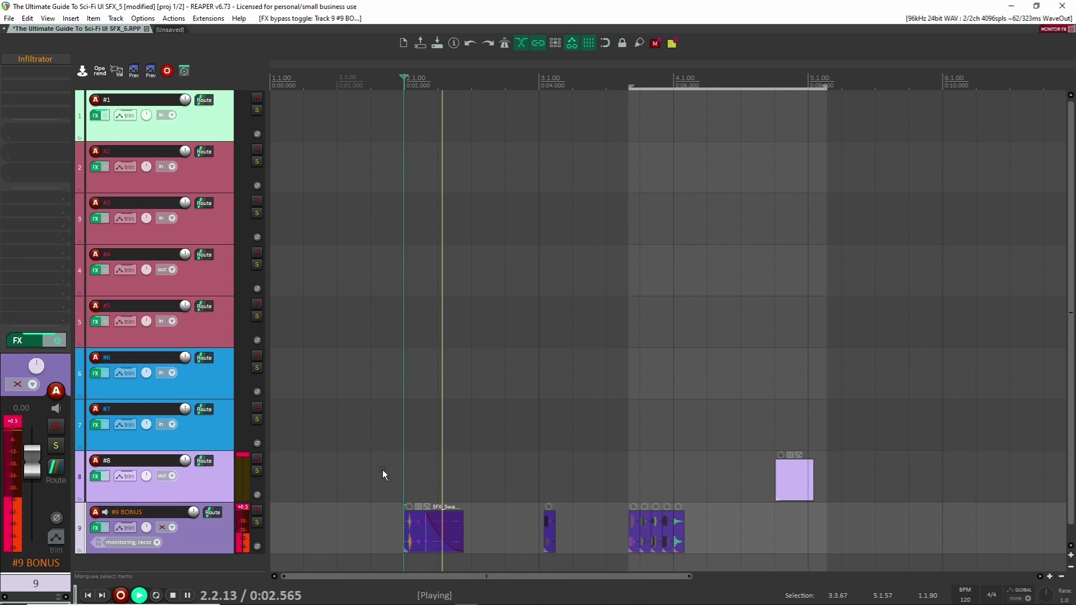
pyautogui.press('space')
pyautogui.press('space')
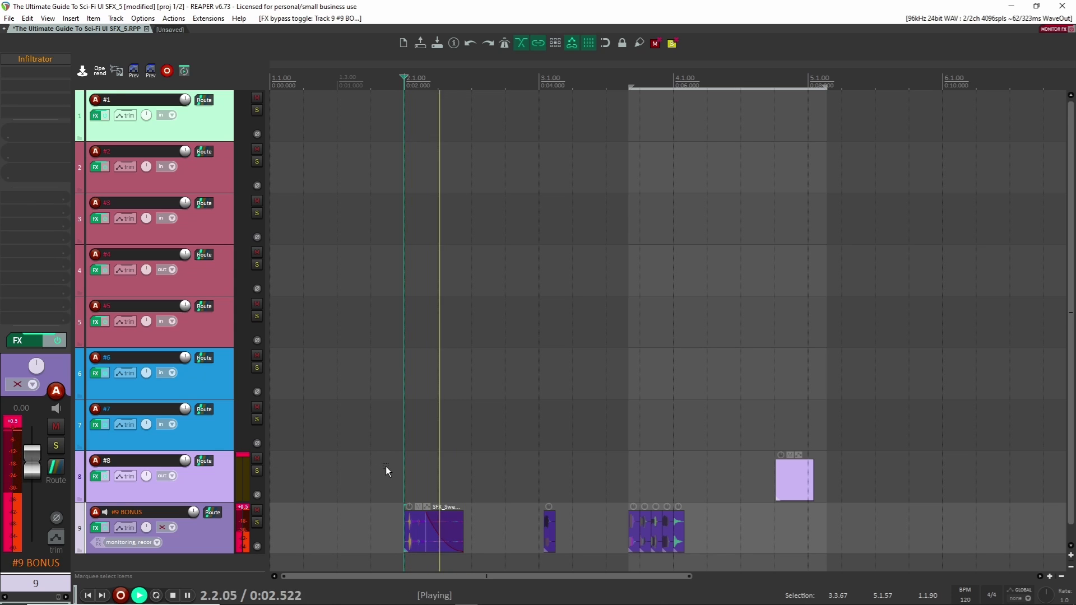
pyautogui.press('space')
# Step: Select the SFX_Sweetner item, open Infiltrator on track #9 BONUS, and place its window above the items
pyautogui.moveTo(389, 516); pyautogui.dragTo(452, 548)
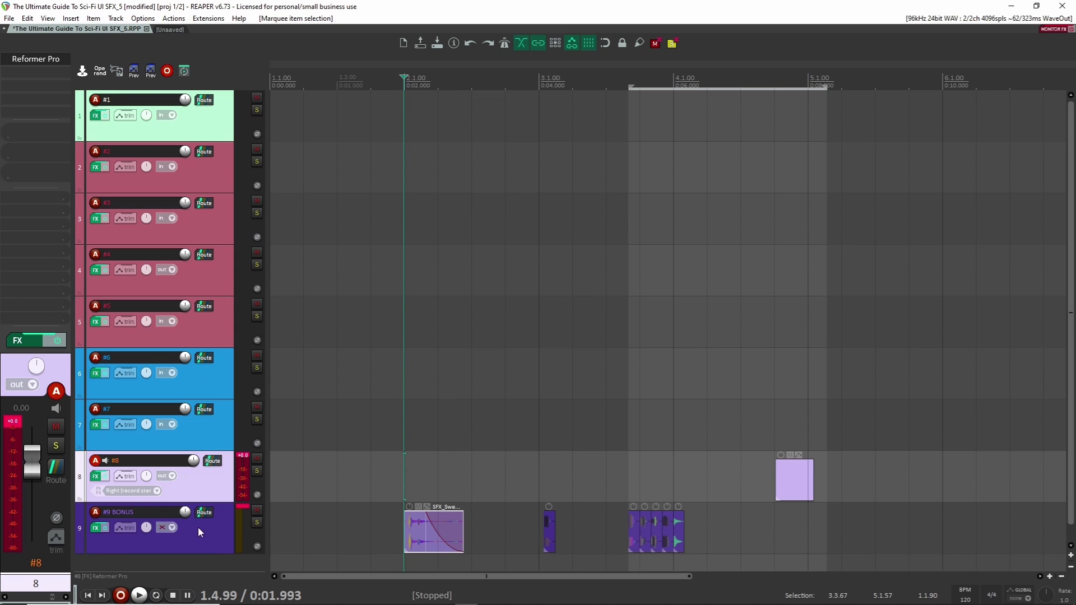
pyautogui.click(22, 62)
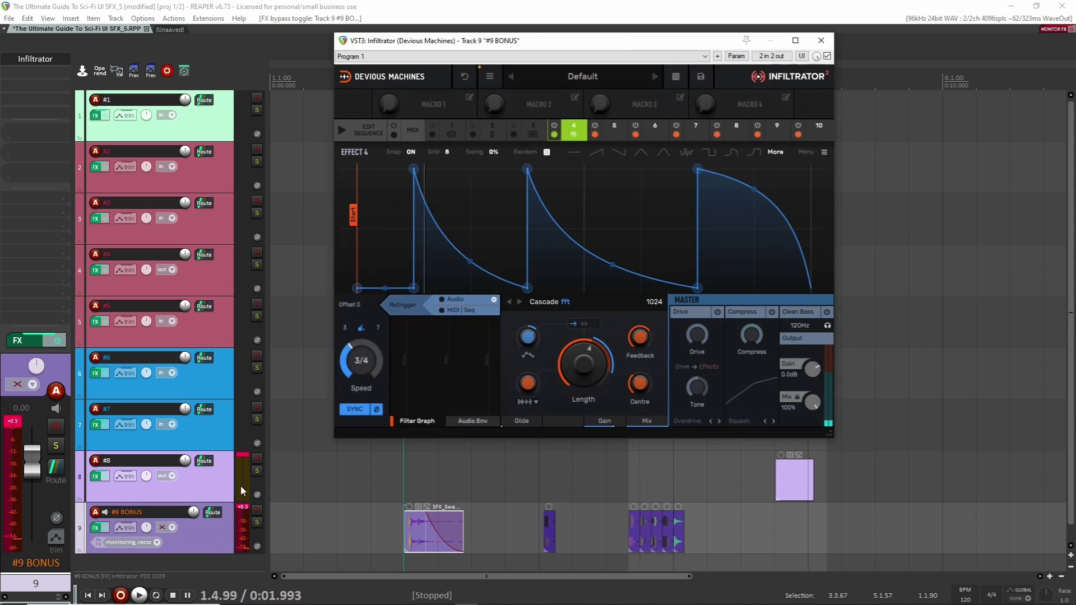
pyautogui.moveTo(619, 45); pyautogui.dragTo(670, 76)
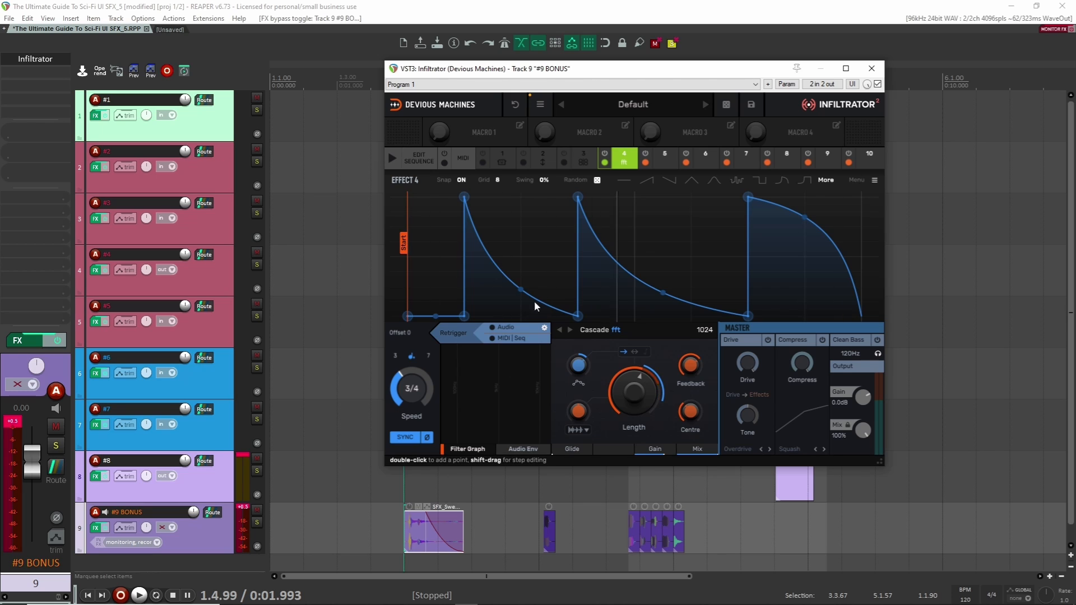
# Step: Check the spectral effect choices for Infiltrator's effect 4 and audition the SFX_Sweetner item from just before its start
pyautogui.click(595, 329)
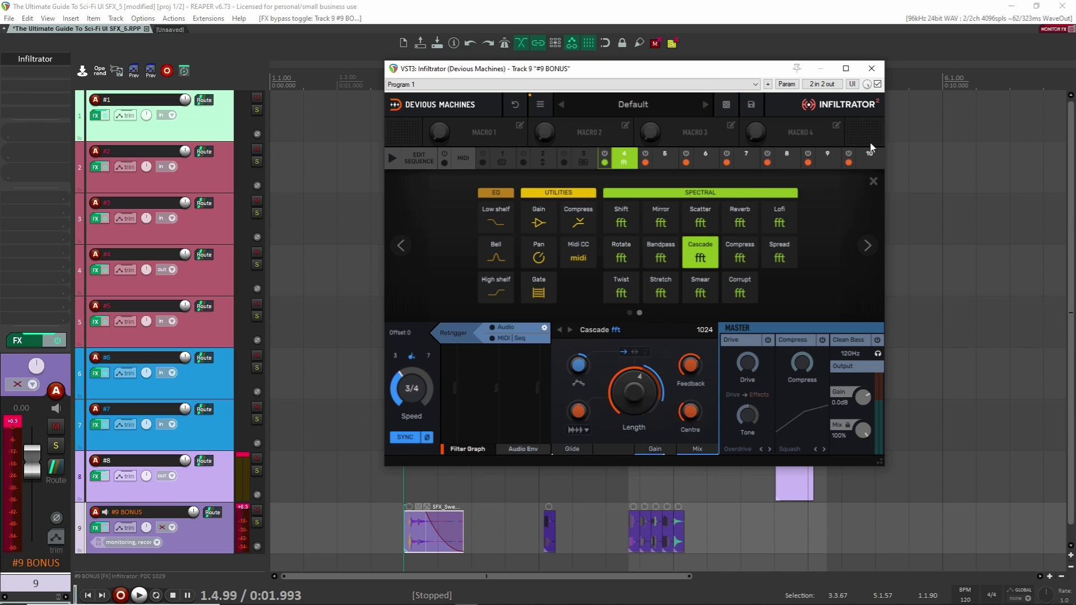
pyautogui.click(872, 181)
pyautogui.click(402, 496)
pyautogui.press('space')
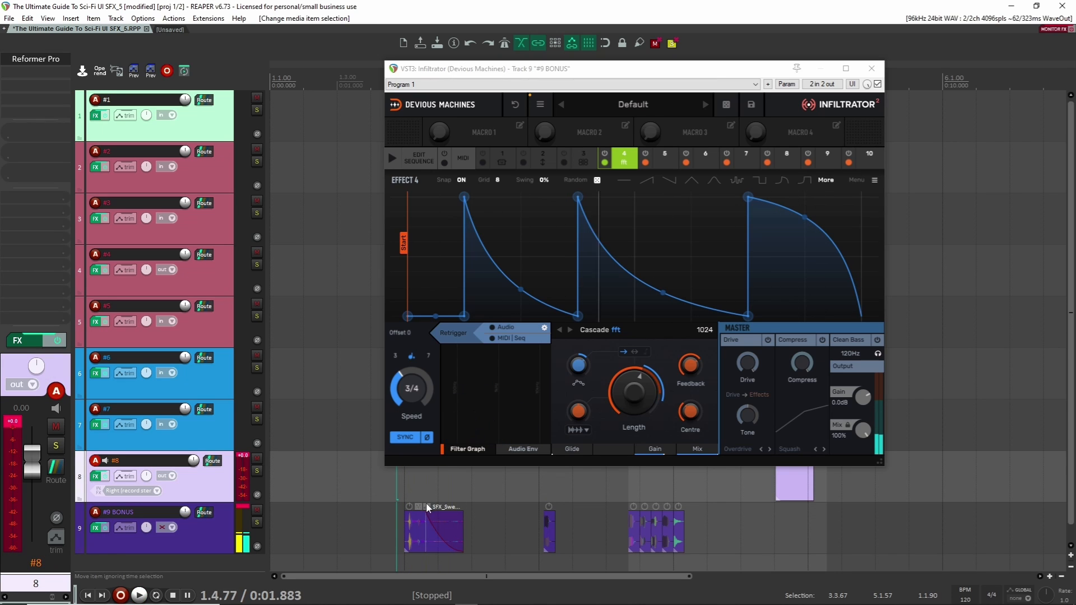
pyautogui.press('space')
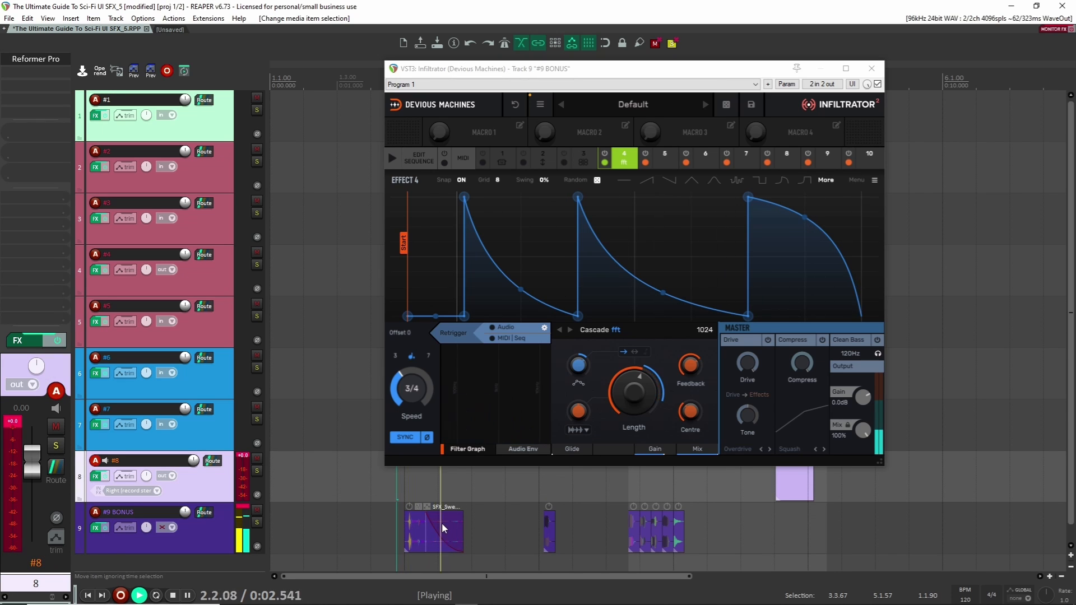
pyautogui.press('space')
# Step: Shorten the SFX_Sweetner item on track #9 BONUS from its end and adjust its fade-out while auditioning it through Infiltrator
pyautogui.click(441, 529)
pyautogui.moveTo(463, 530); pyautogui.dragTo(431, 535)
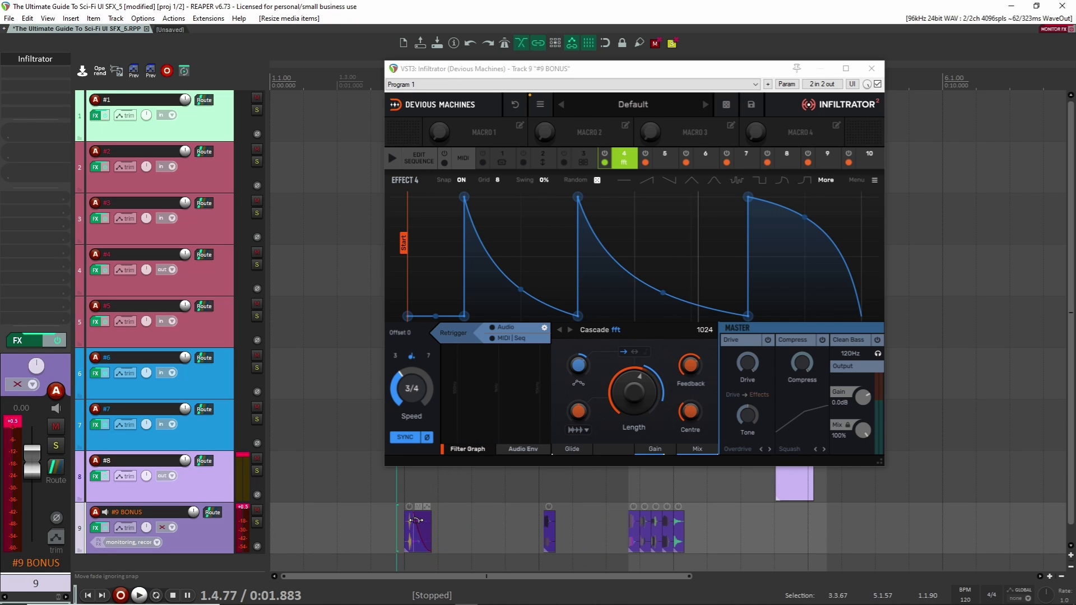
pyautogui.press('space')
pyautogui.press('space')
pyautogui.press('space')
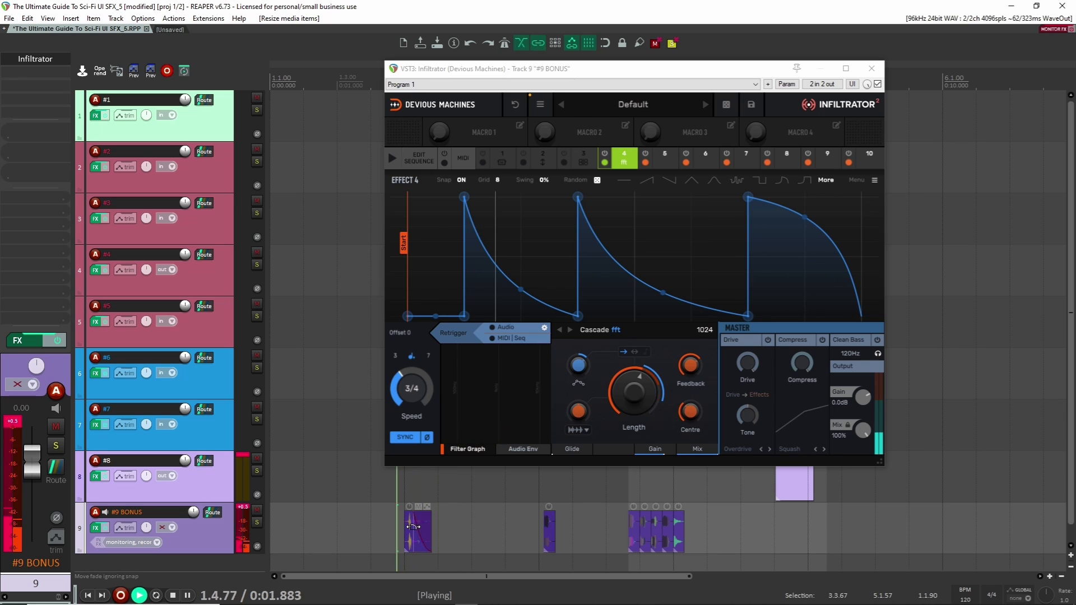
pyautogui.press('space')
pyautogui.press('space')
pyautogui.moveTo(447, 519); pyautogui.dragTo(447, 536)
pyautogui.press('space')
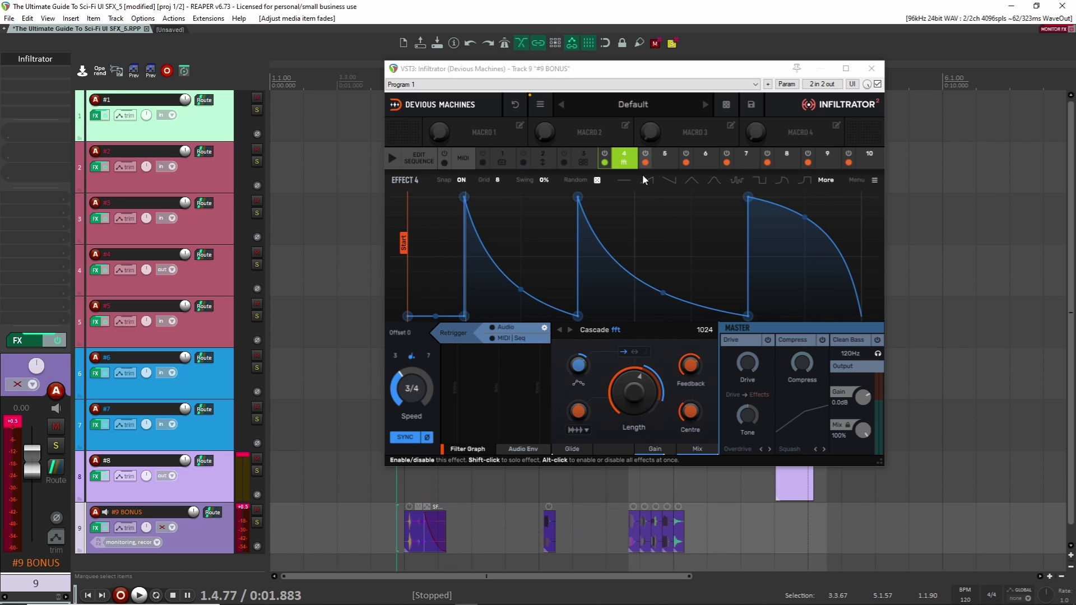
# Step: Adjust the Cascade effect's Length and envelope amount while repeatedly auditioning the SFX_Sweetner item
pyautogui.moveTo(633, 392); pyautogui.dragTo(633, 400)
pyautogui.press('space')
pyautogui.press('space')
pyautogui.press('space')
pyautogui.moveTo(578, 365)
pyautogui.mouseDown()
pyautogui.moveTo(579, 355)
pyautogui.moveTo(578, 365)
pyautogui.mouseUp()
pyautogui.press('space')
pyautogui.press('space')
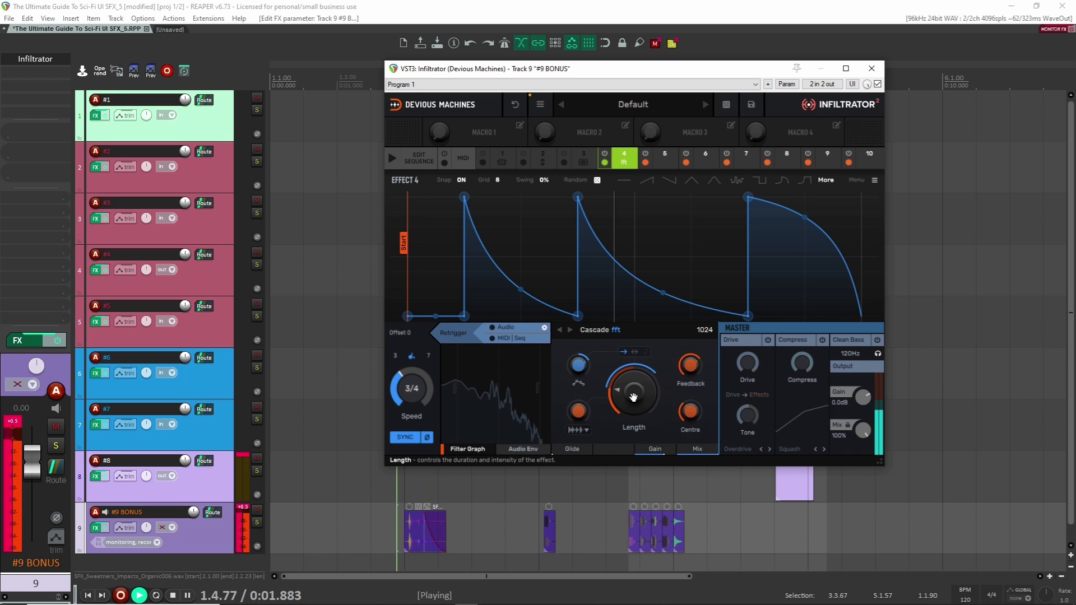
pyautogui.press('space')
pyautogui.press('space')
pyautogui.press('space')
pyautogui.press('space')
pyautogui.press('space')
pyautogui.press('space')
pyautogui.press('space')
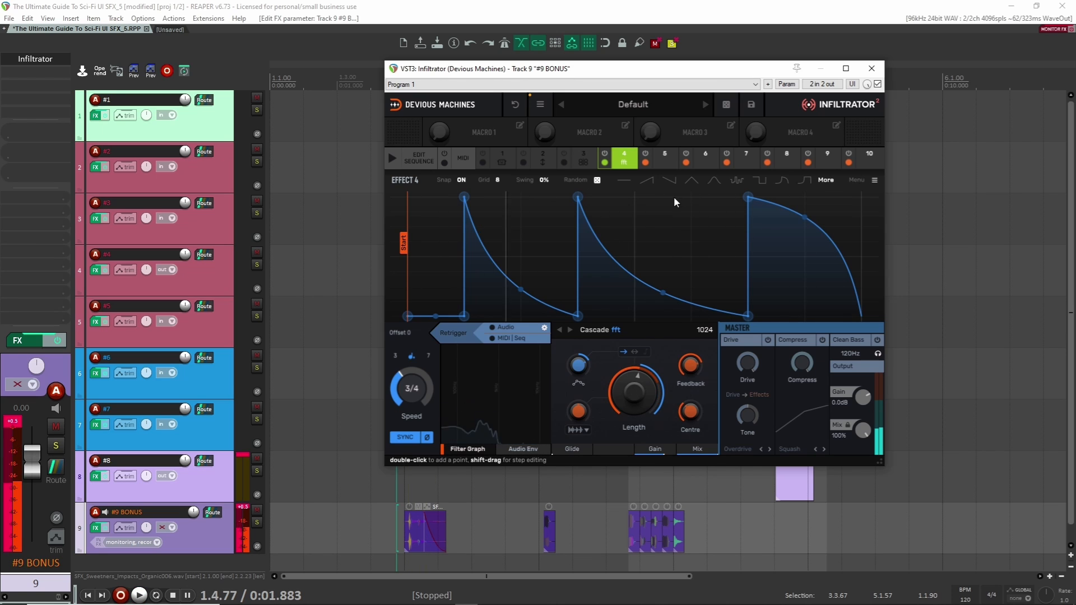
# Step: Randomize effect 4's Cascade envelope into a stepped shape, audition the result, and disable effect 4
pyautogui.click(595, 180)
pyautogui.click(595, 180)
pyautogui.press('space')
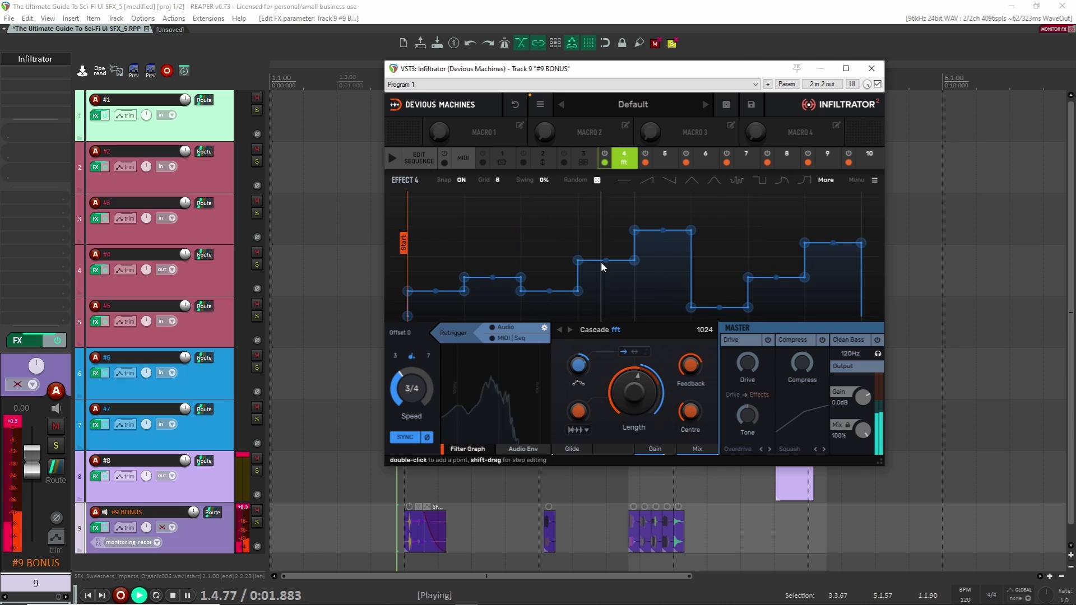
pyautogui.press('space')
pyautogui.press('space')
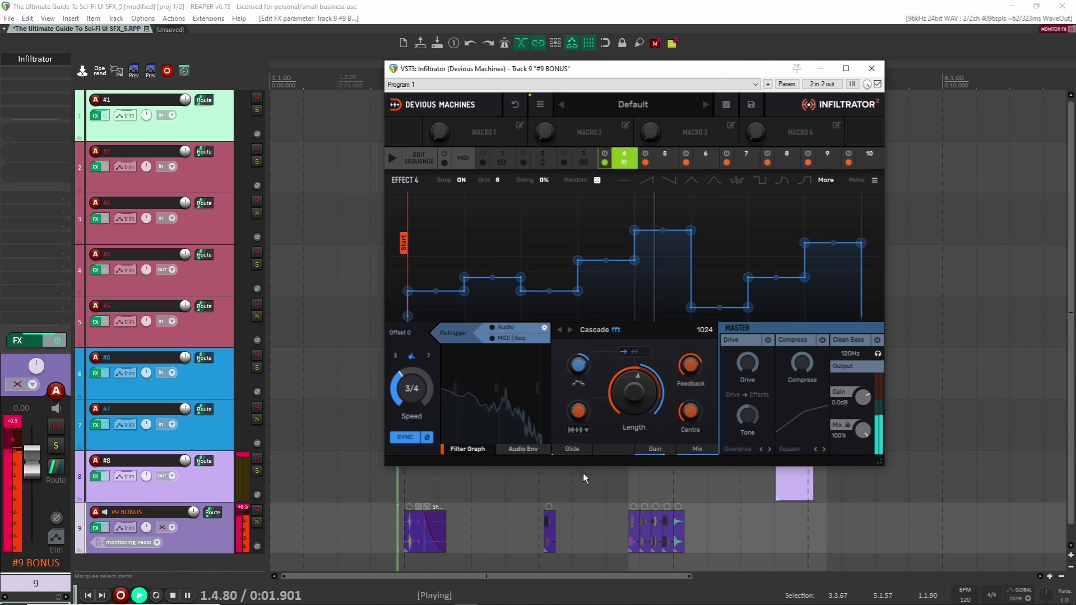
pyautogui.press('space')
pyautogui.press('space')
pyautogui.press('space')
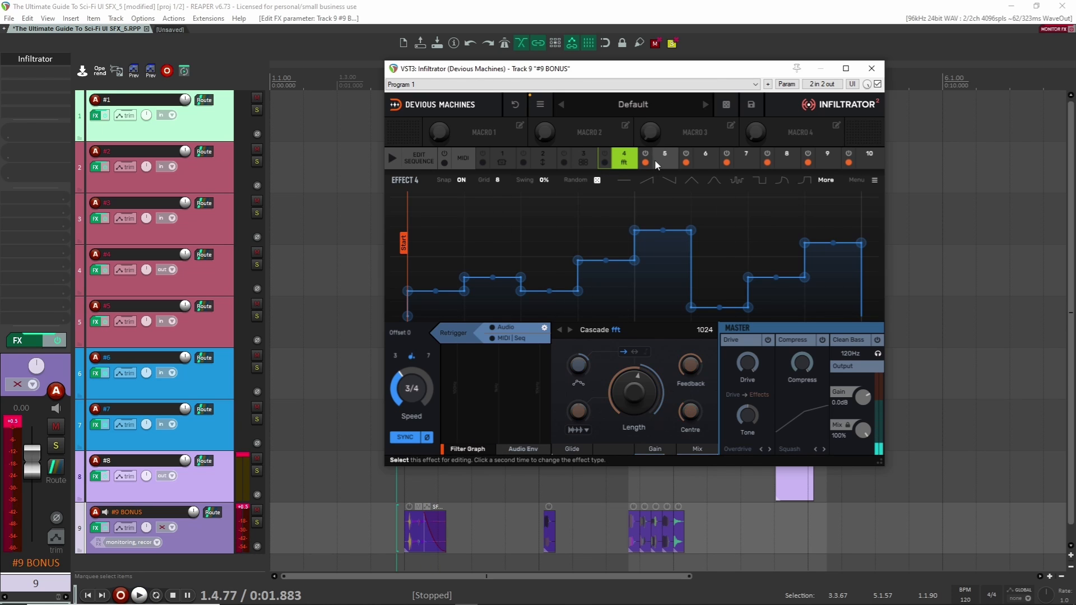
# Step: Load the spectral Mirror effect into effect slot 5, randomize its envelope shape, and audition it
pyautogui.click(655, 160)
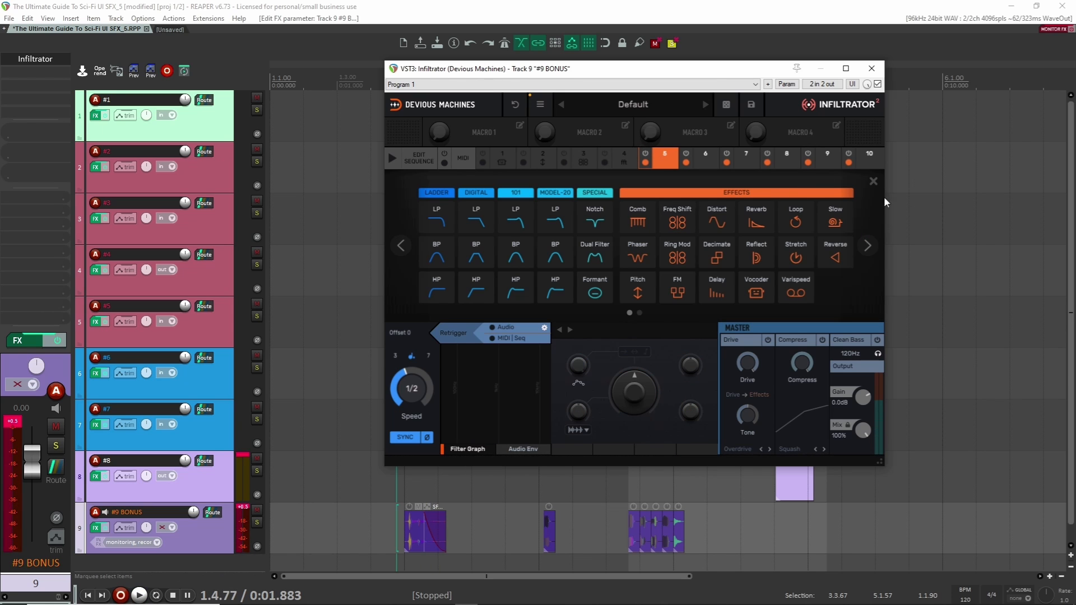
pyautogui.click(867, 247)
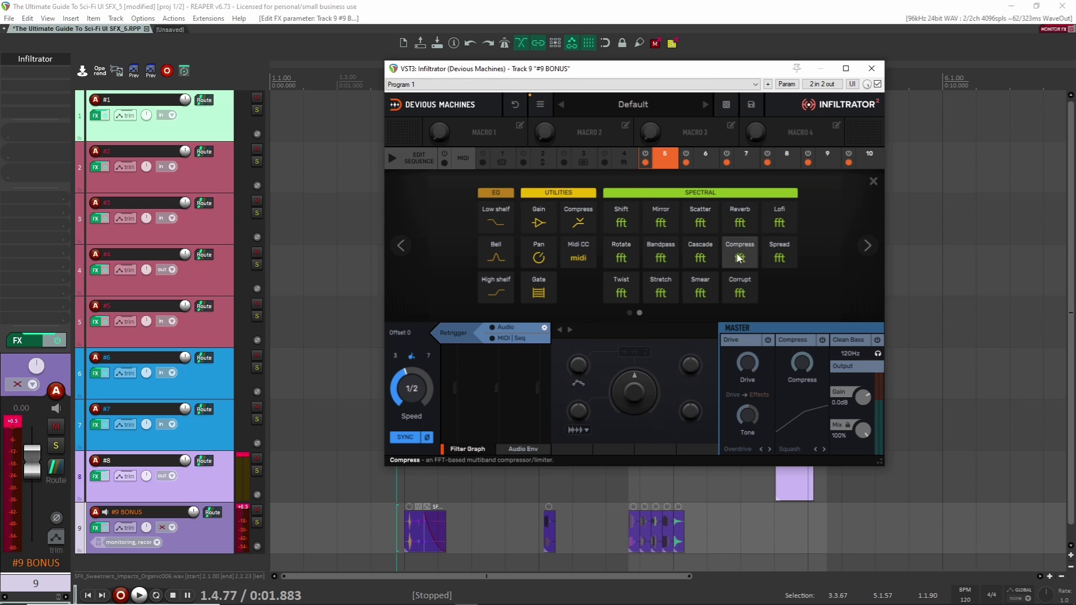
pyautogui.click(659, 224)
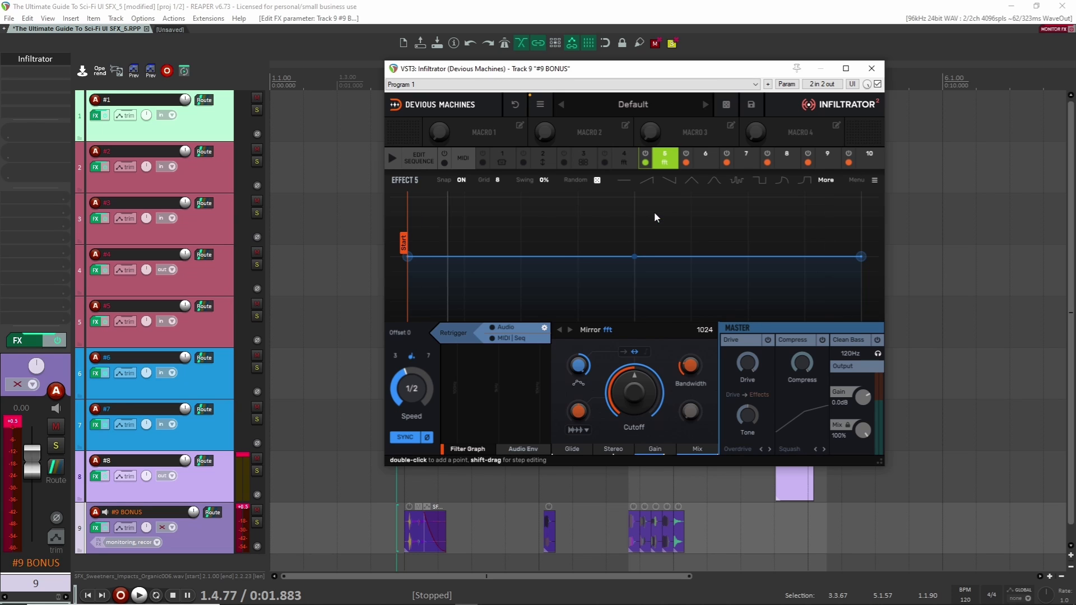
pyautogui.click(597, 181)
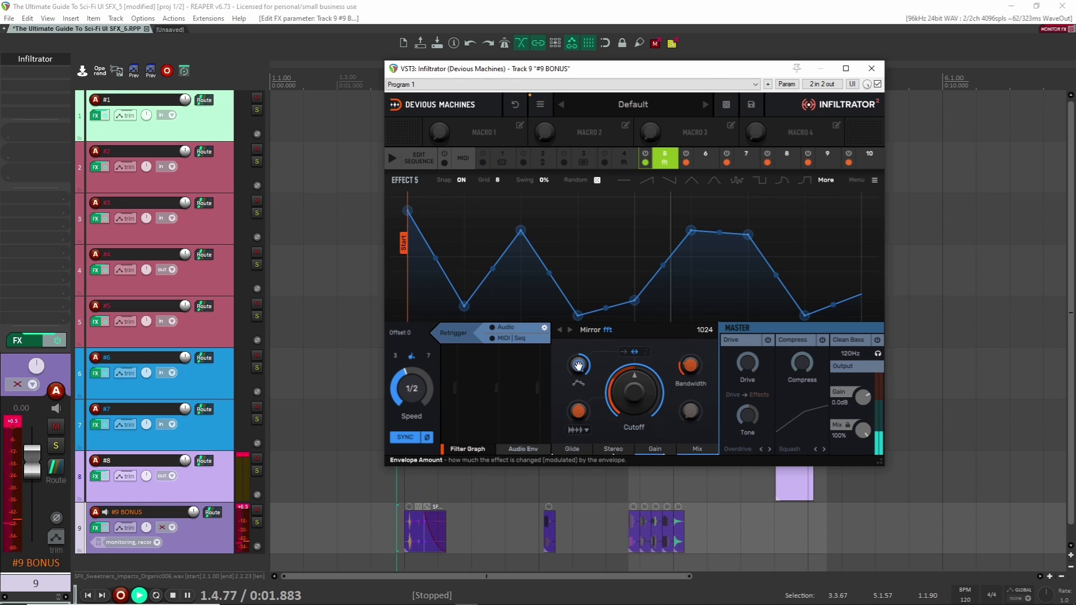
pyautogui.press('space')
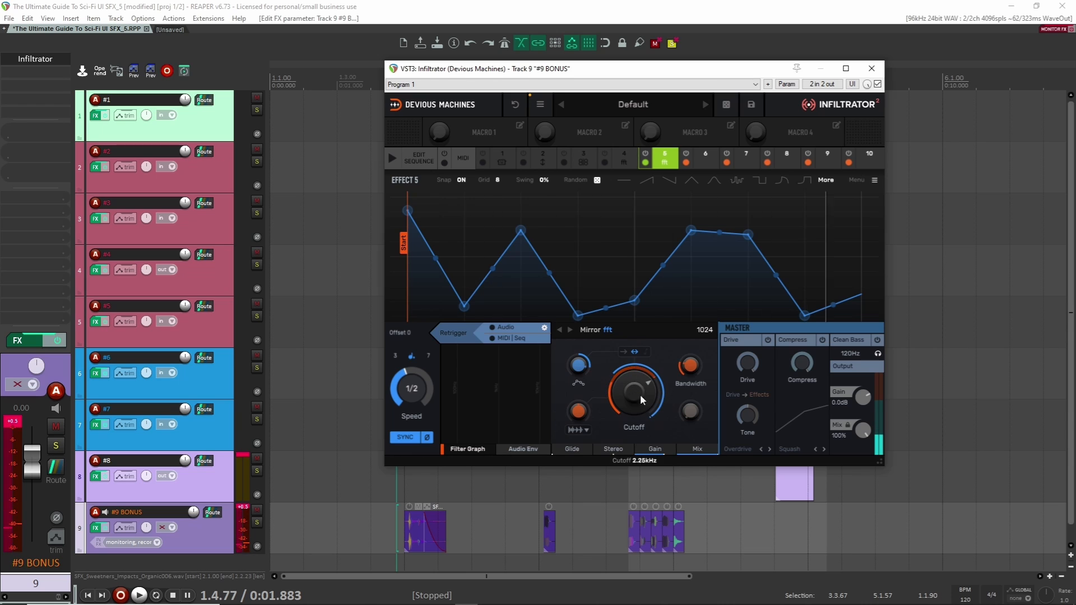
# Step: Switch Mirror's envelope modulation to one direction and adjust its Cutoff while auditioning the SFX_Sweetner item
pyautogui.click(623, 351)
pyautogui.press('space')
pyautogui.press('space')
pyautogui.press('space')
pyautogui.press('space')
pyautogui.moveTo(634, 391); pyautogui.dragTo(634, 356)
pyautogui.press('space')
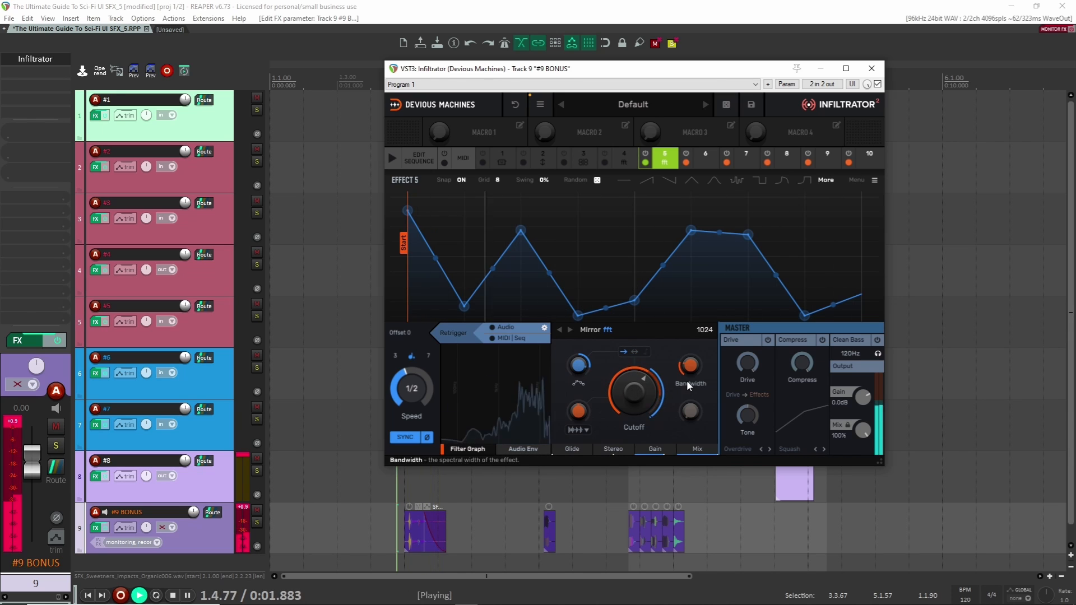
pyautogui.press('space')
pyautogui.press('space')
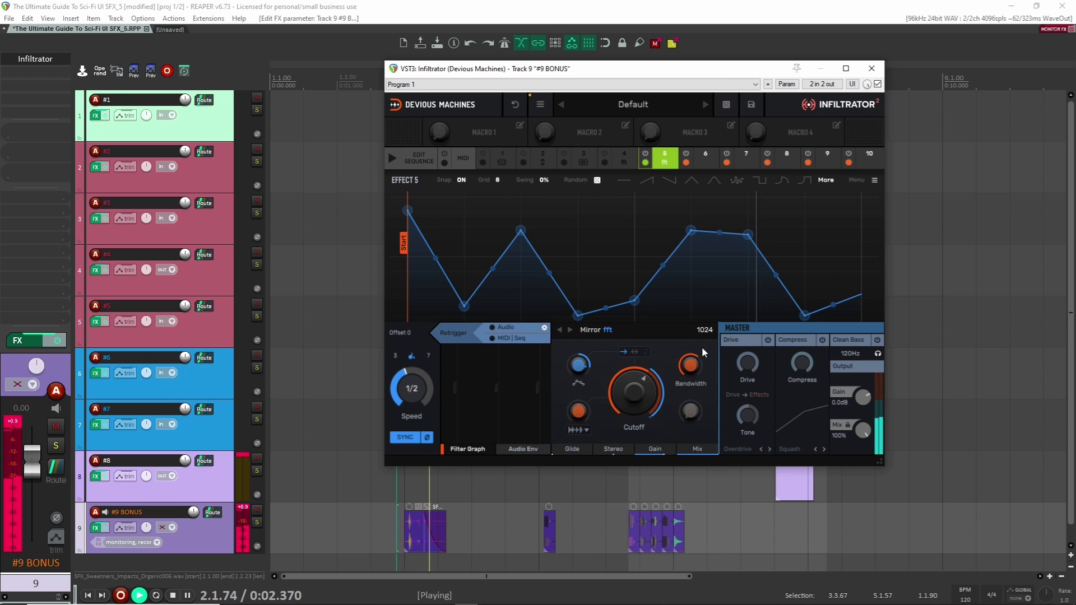
pyautogui.press('space')
# Step: Set Mirror's FFT size to 4096, lower its Cutoff while auditioning, and disable effect 5
pyautogui.click(704, 331)
pyautogui.click(714, 416)
pyautogui.press('space')
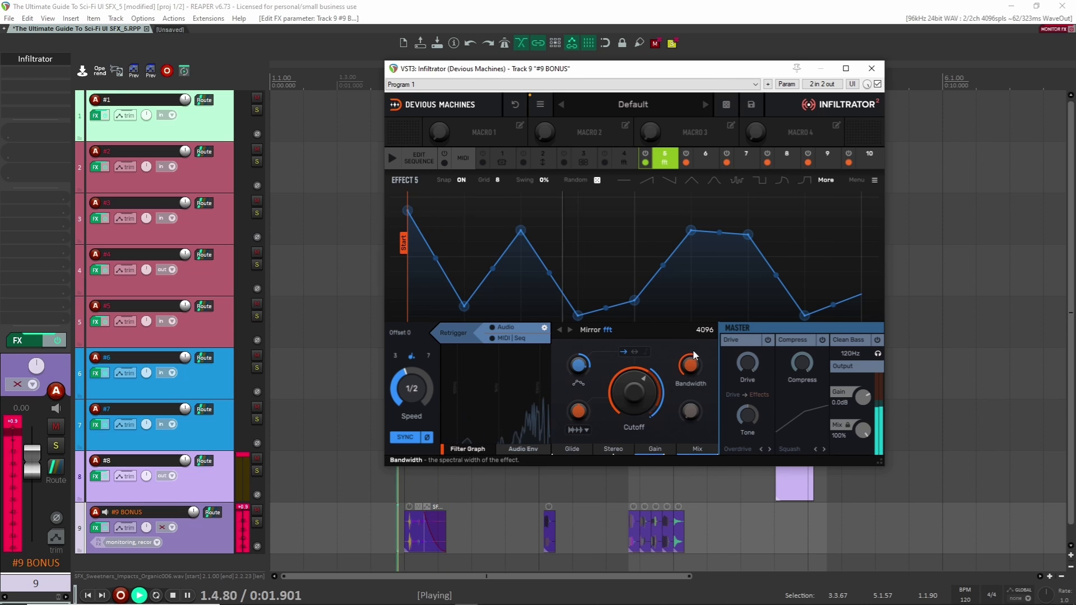
pyautogui.press('space')
pyautogui.press('space')
pyautogui.press('space')
pyautogui.press('space')
pyautogui.press('space')
pyautogui.press('space')
pyautogui.press('space')
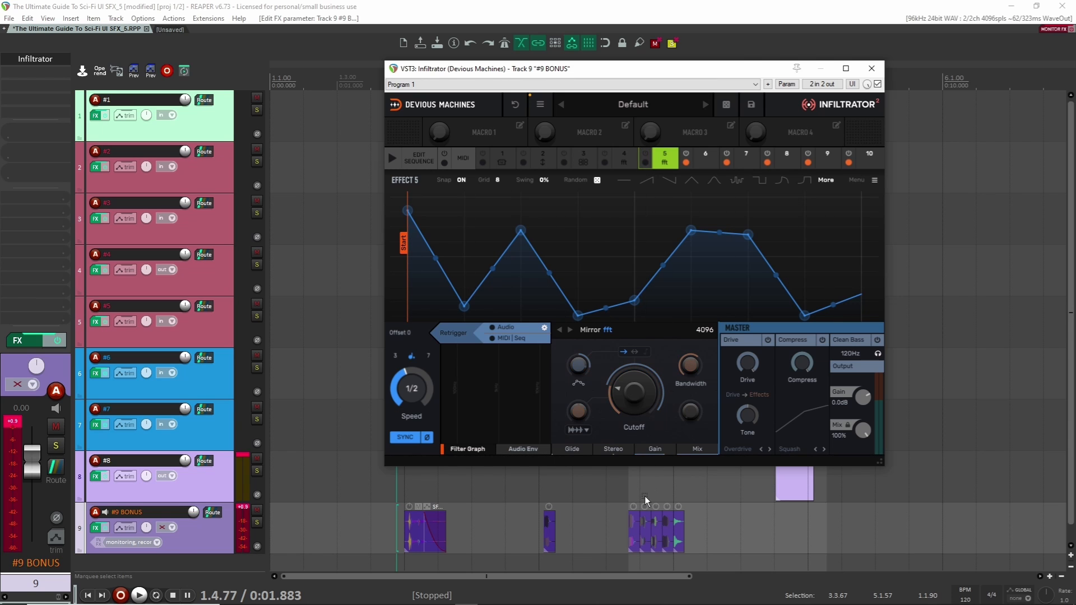
# Step: Bypass Infiltrator and audition the dry Short U.I. Clicks items on track #9 BONUS from just before the first one
pyautogui.click(621, 485)
pyautogui.click(877, 84)
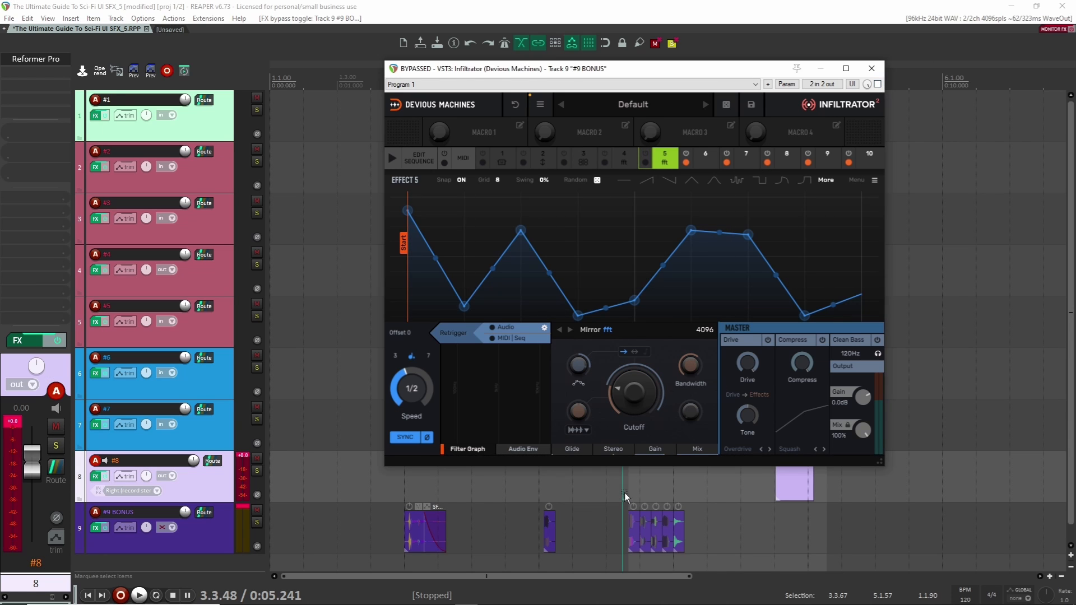
pyautogui.scroll(5, 624, 493)
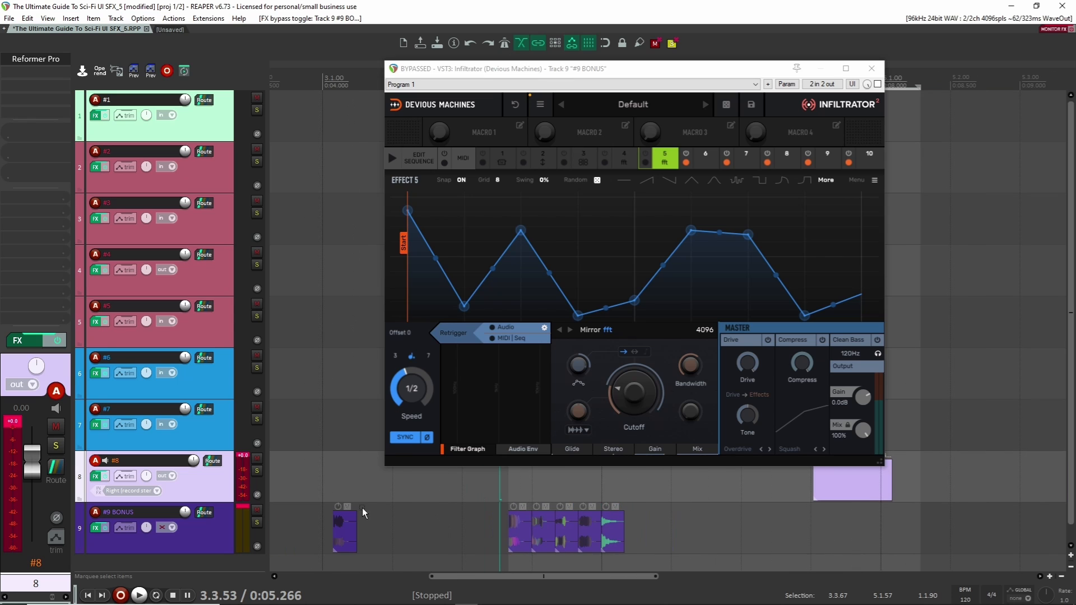
pyautogui.keyDown('ctrl'); pyautogui.scroll(3, 492, 519); pyautogui.keyUp('ctrl')
pyautogui.scroll(-1, 483, 506)
pyautogui.scroll(3, 483, 506)
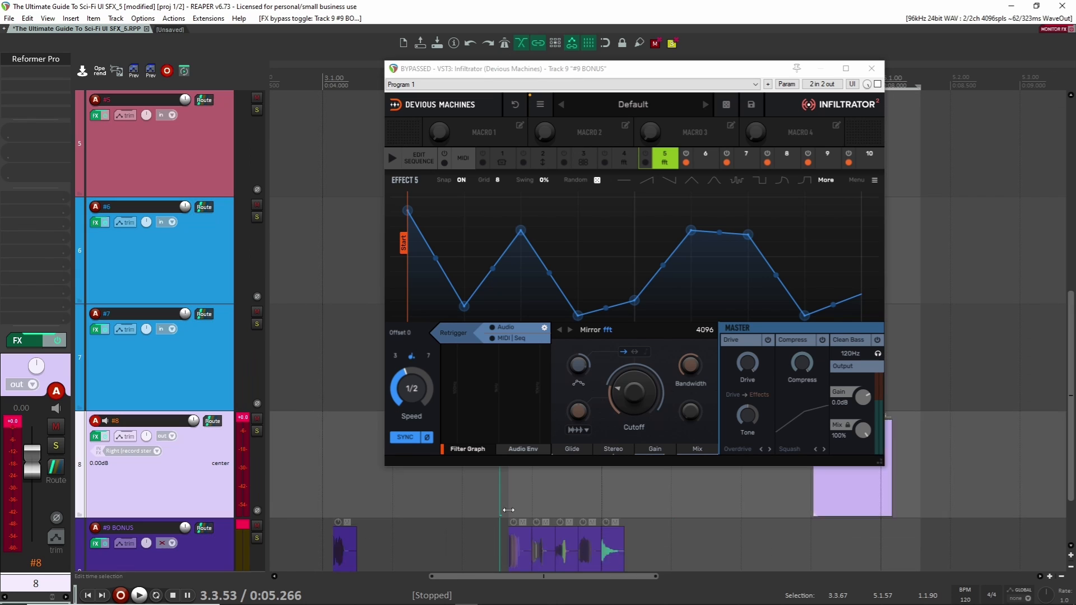
pyautogui.scroll(6, 509, 522)
pyautogui.scroll(-6, 513, 528)
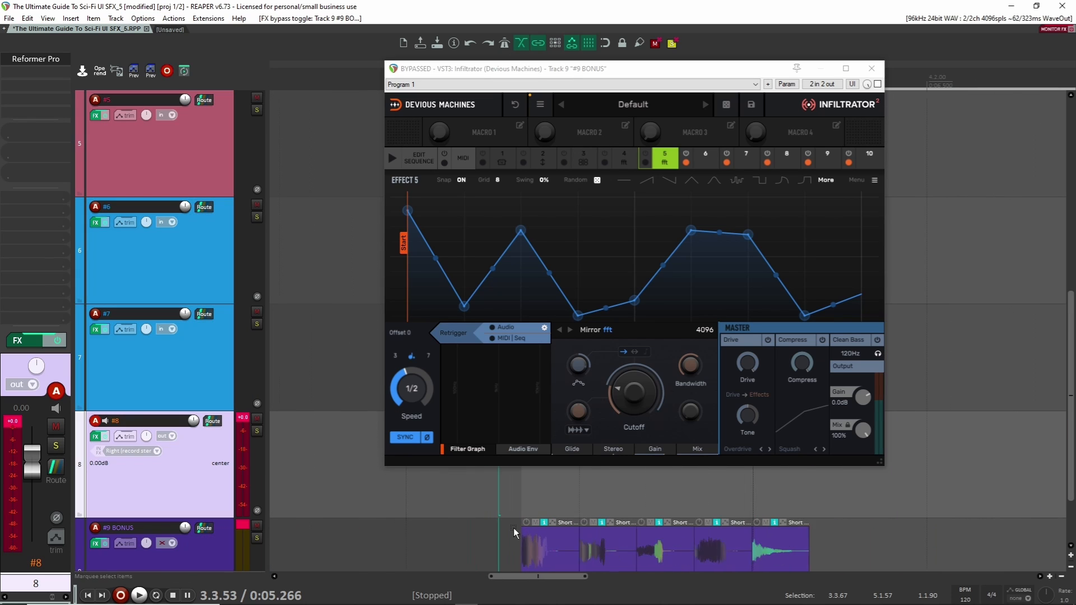
pyautogui.keyDown('ctrl'); pyautogui.scroll(-2, 510, 513); pyautogui.keyUp('ctrl')
pyautogui.click(506, 510)
pyautogui.press('space')
pyautogui.press('space')
# Step: Move the last Short U.I. Clicks item slightly later to leave a gap after the others
pyautogui.moveTo(626, 492); pyautogui.dragTo(540, 517)
pyautogui.moveTo(542, 514); pyautogui.dragTo(568, 507)
pyautogui.click(630, 499)
pyautogui.moveTo(584, 557); pyautogui.dragTo(611, 511)
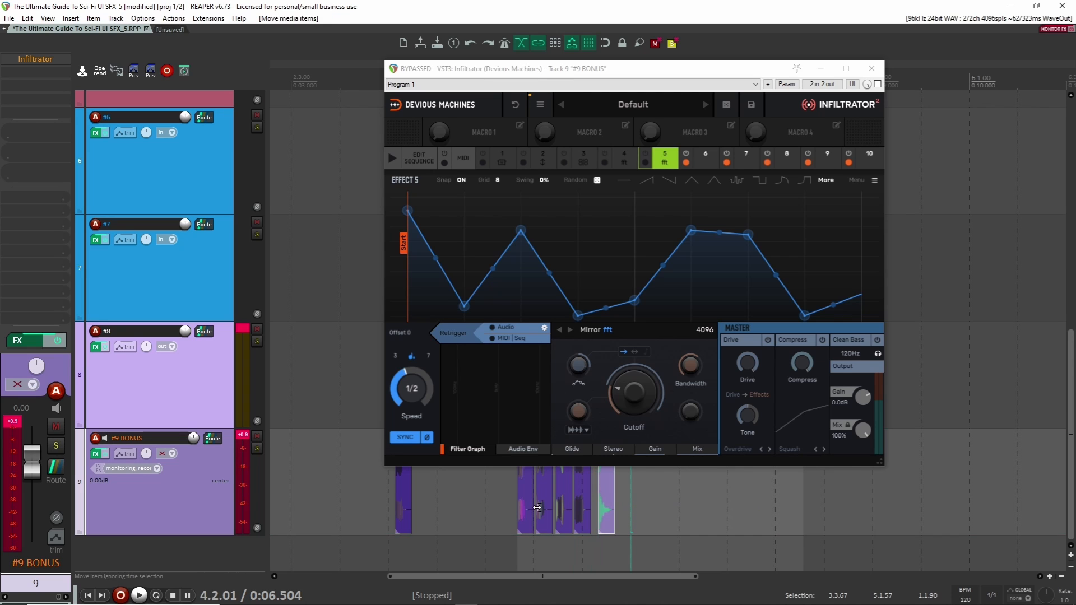
# Step: Place the edit cursor before the Short U.I. Clicks items, re-enable Infiltrator, and audition them through effect 5's Mirror
pyautogui.click(508, 486)
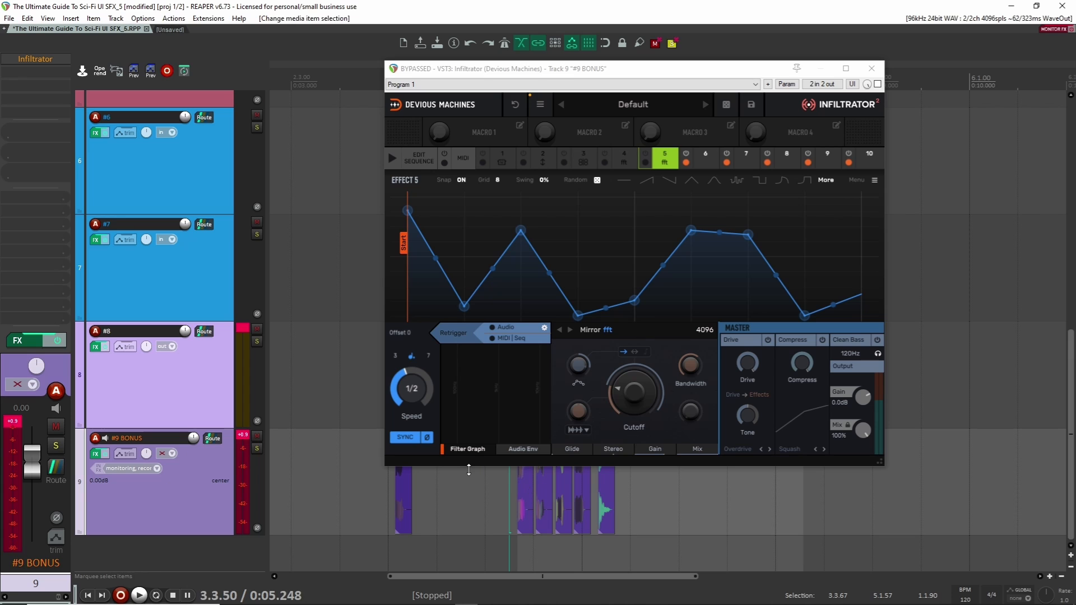
pyautogui.click(877, 85)
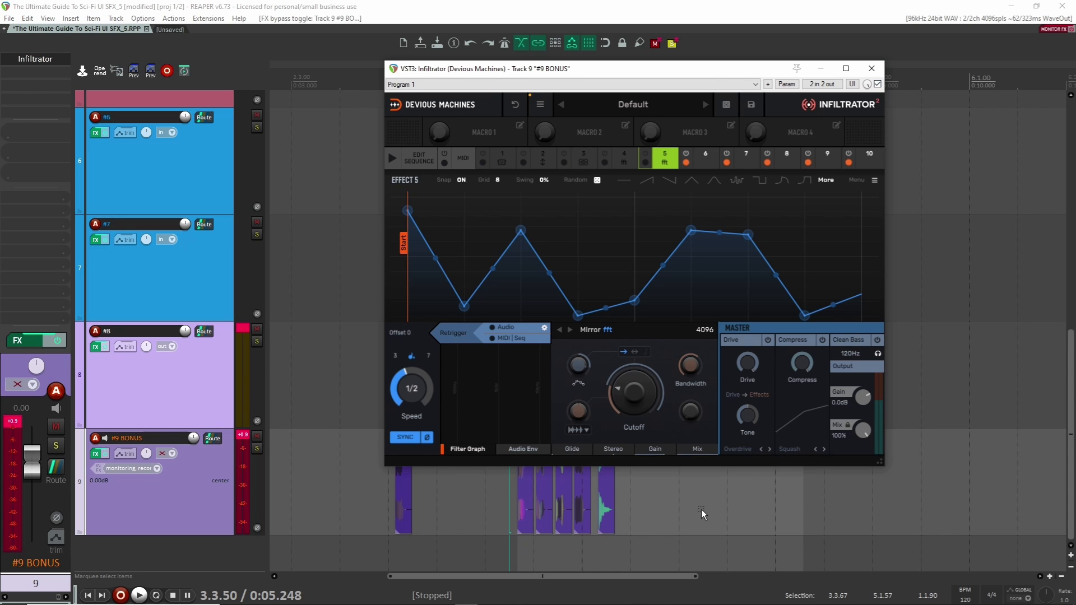
pyautogui.press('space')
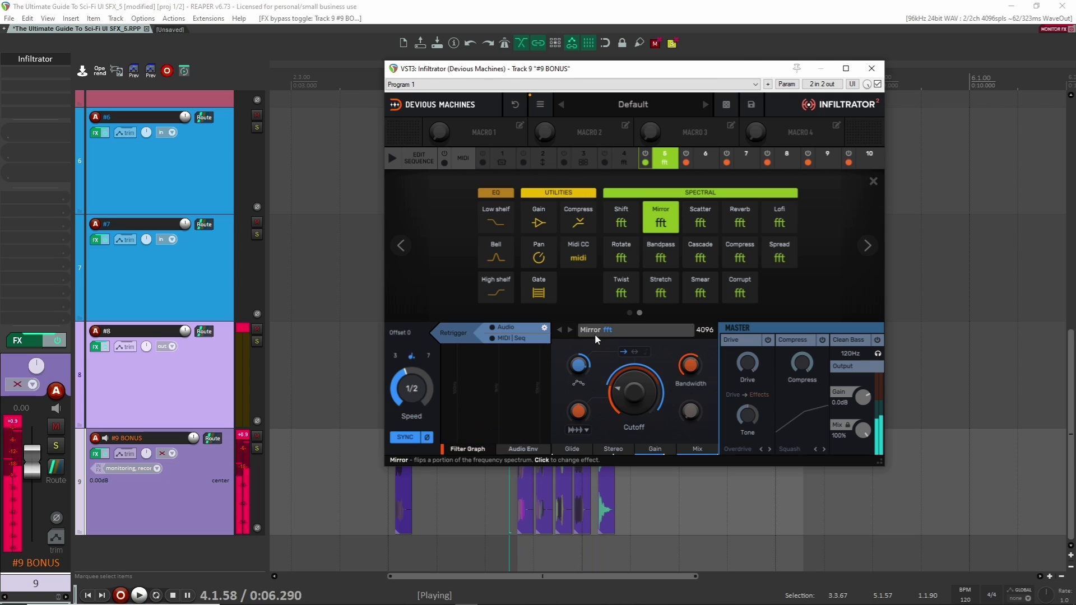
pyautogui.press('space')
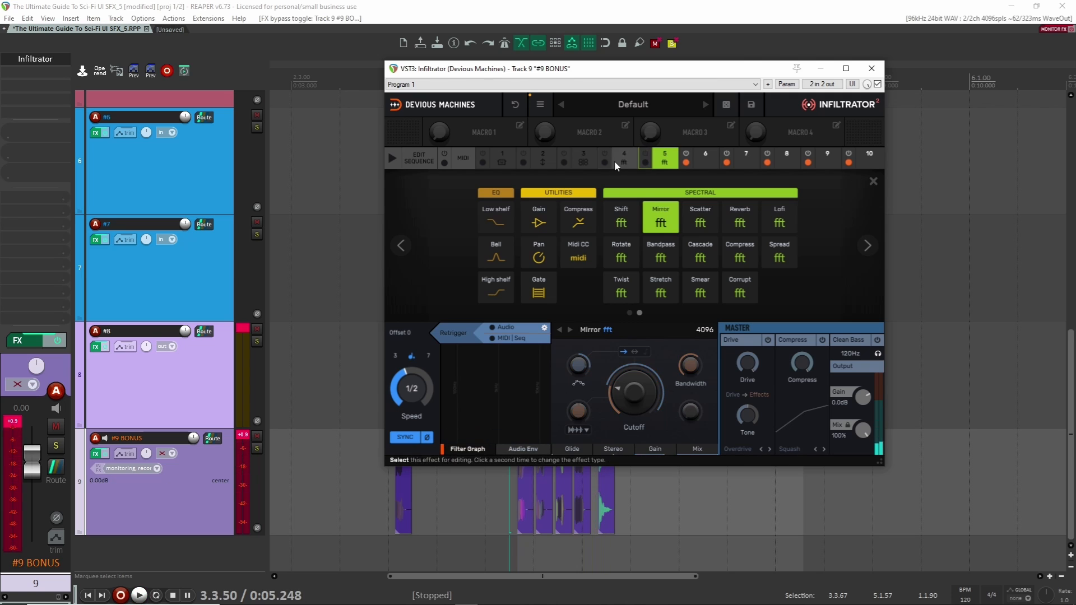
# Step: Audition the Short U.I. Clicks items through effect 4's Cascade alone, with effect 5 disabled
pyautogui.click(628, 161)
pyautogui.press('space')
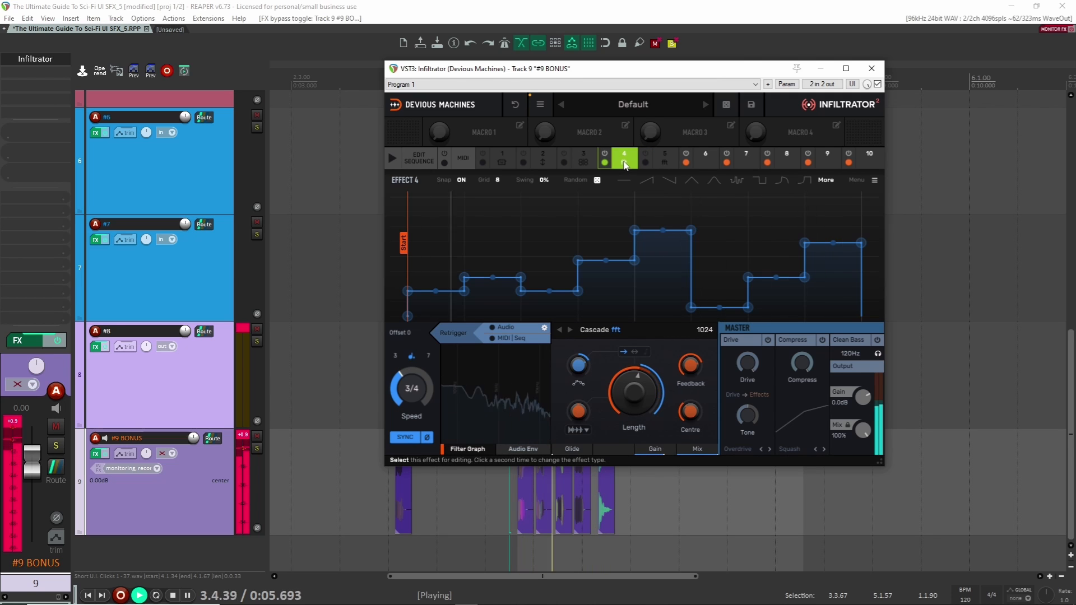
pyautogui.press('space')
# Step: Enable effect 5's Mirror together with Cascade, audition the Short U.I. Clicks items, and place the edit cursor after them
pyautogui.click(665, 159)
pyautogui.press('space')
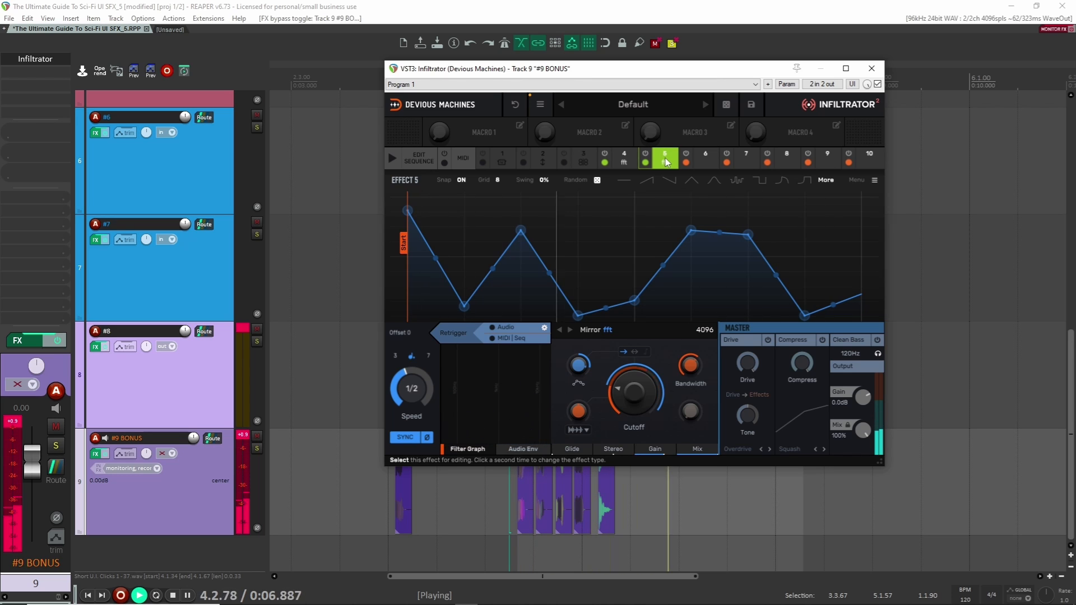
pyautogui.press('space')
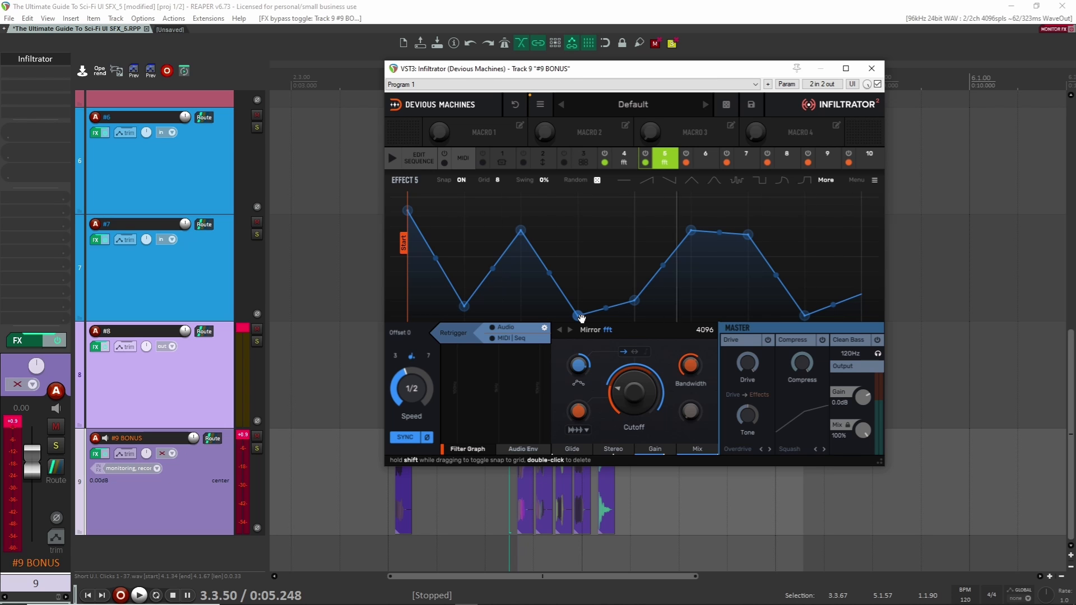
pyautogui.click(647, 496)
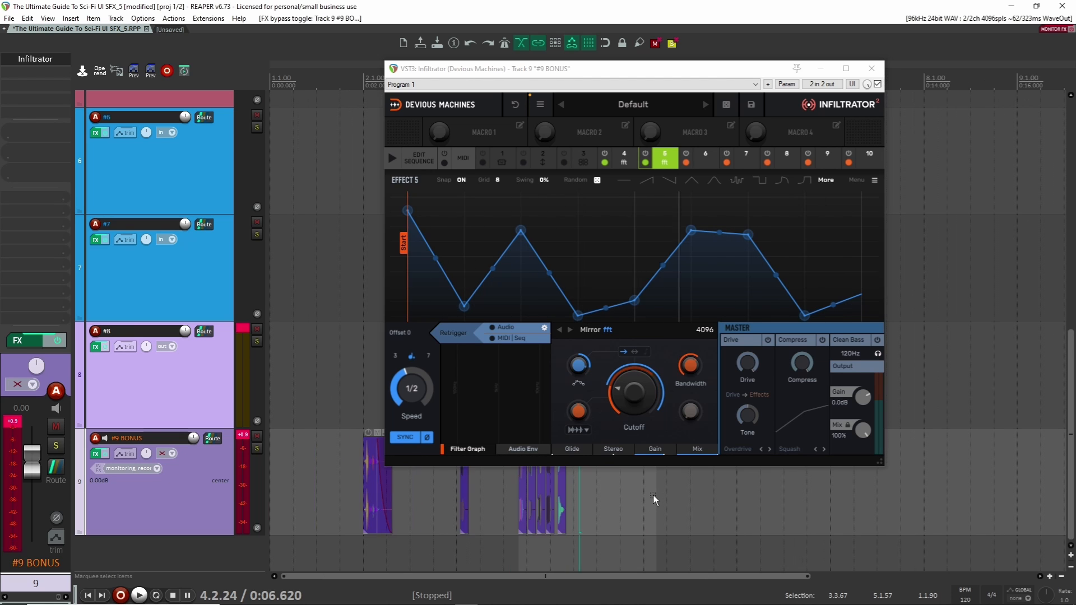